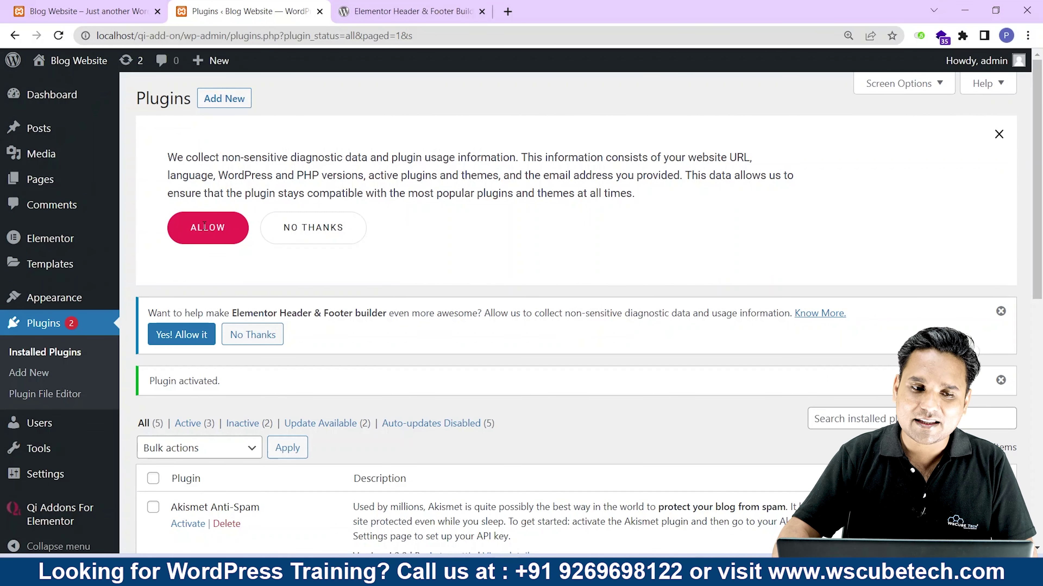
Reload the site's front-end page, then return to the WordPress Plugins page.
click(82, 11)
click(58, 35)
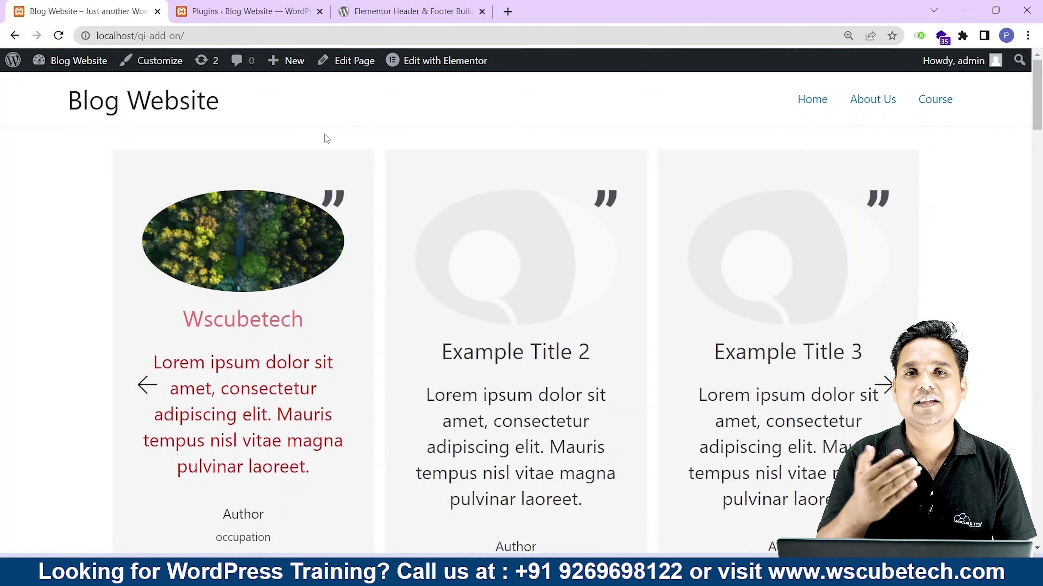
scroll(599, 422, down, 10)
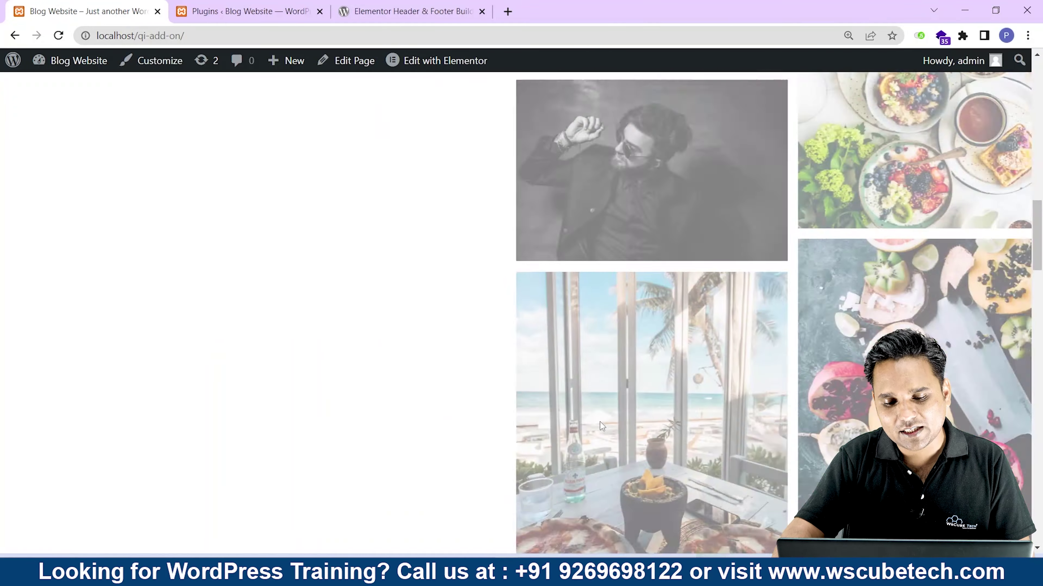
scroll(600, 422, down, 15)
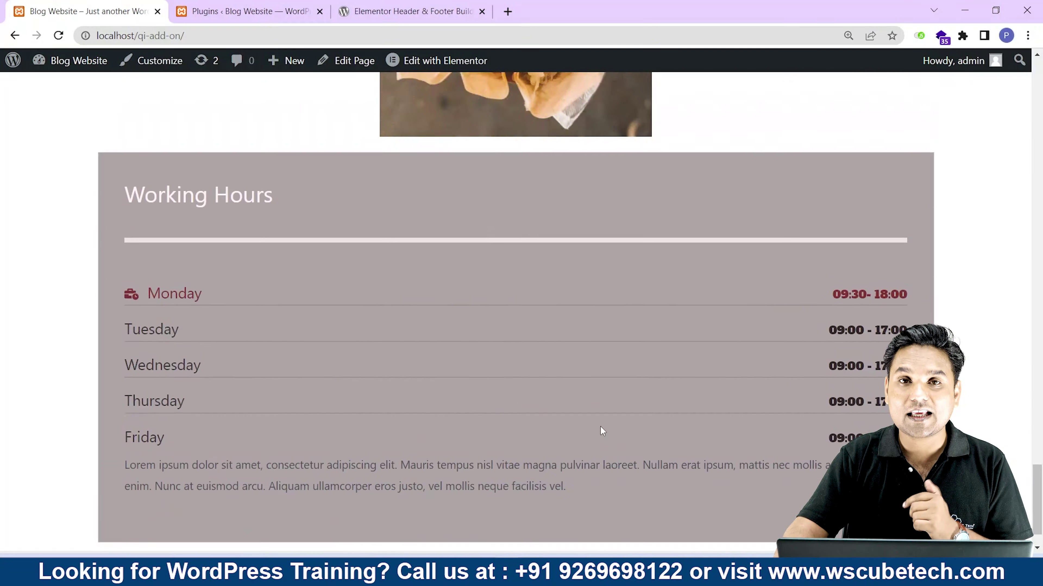
scroll(600, 427, up, 20)
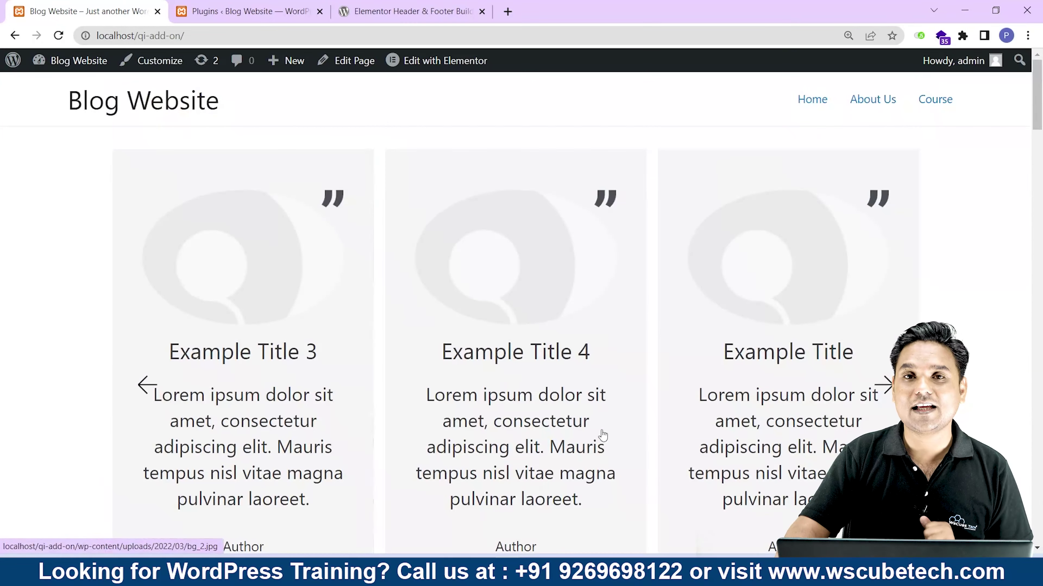
click(254, 11)
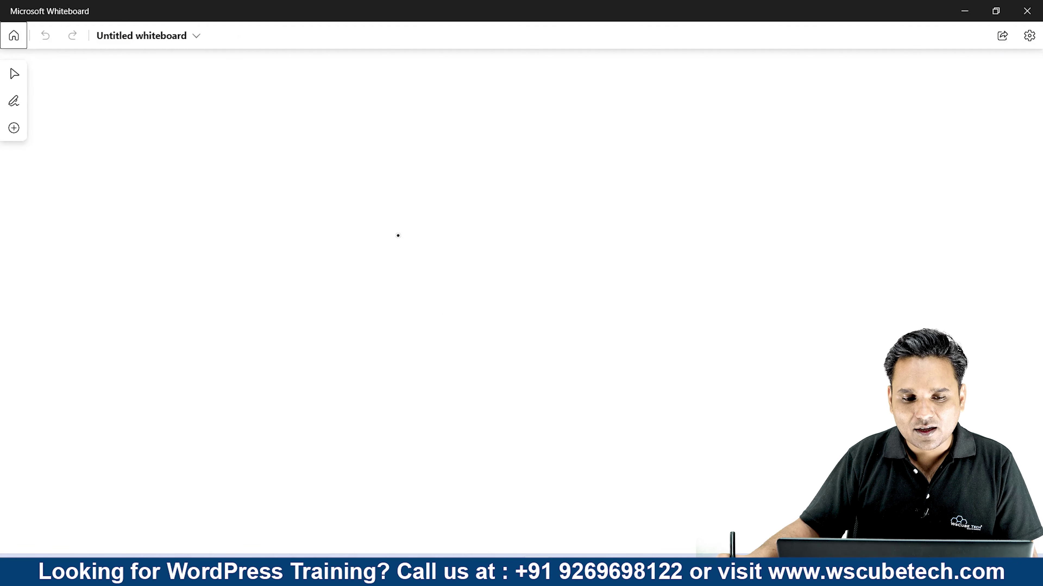
Sketch the top bar in Whiteboard with Phone, Email and Social link sections.
mouse_move(210, 149)
mouse_down()
mouse_move(238, 115)
mouse_move(734, 90)
mouse_move(751, 126)
mouse_move(224, 146)
mouse_up()
drag(368, 98, 358, 143)
mouse_move(260, 124)
mouse_down()
mouse_move(254, 138)
mouse_move(325, 118)
mouse_up()
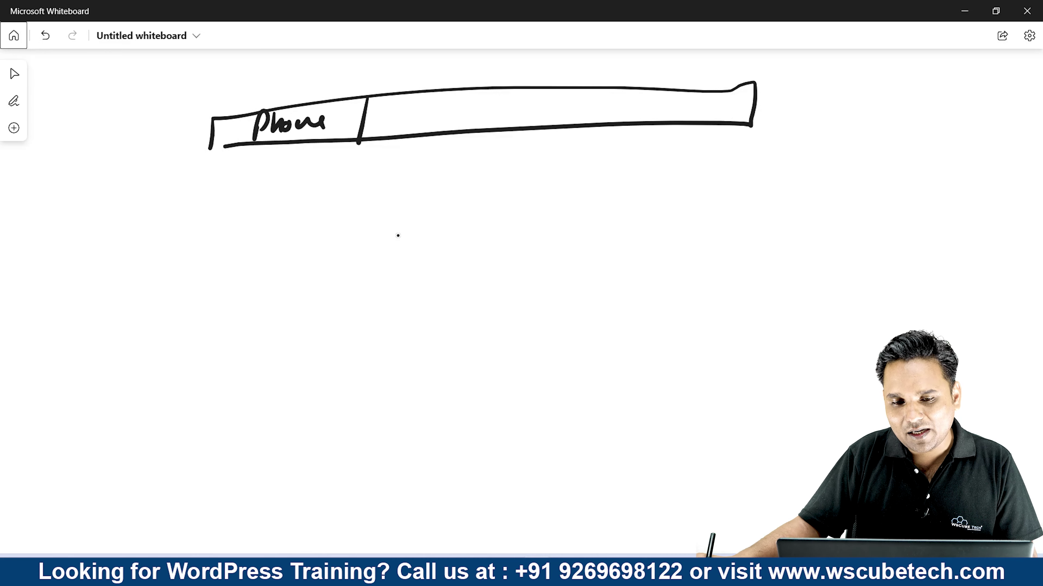
drag(495, 95, 492, 129)
drag(415, 108, 413, 124)
mouse_move(418, 106)
mouse_down()
mouse_move(474, 107)
mouse_move(485, 91)
mouse_up()
mouse_move(641, 93)
mouse_down()
mouse_move(627, 116)
mouse_move(672, 108)
mouse_move(693, 88)
mouse_move(723, 107)
mouse_move(753, 108)
mouse_up()
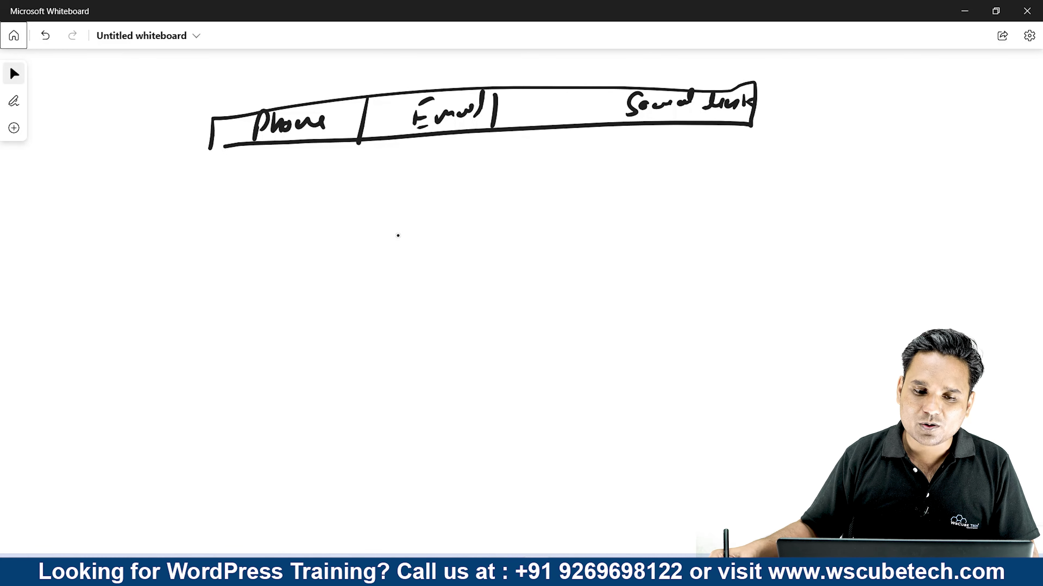
Sketch the lower row below it with logo, Menu and button boxes.
drag(208, 161, 210, 200)
mouse_move(210, 169)
mouse_down()
mouse_move(339, 145)
mouse_move(725, 124)
mouse_move(753, 179)
mouse_move(210, 220)
mouse_up()
mouse_move(263, 178)
mouse_down()
mouse_move(269, 206)
mouse_move(282, 214)
mouse_move(299, 194)
mouse_move(319, 215)
mouse_up()
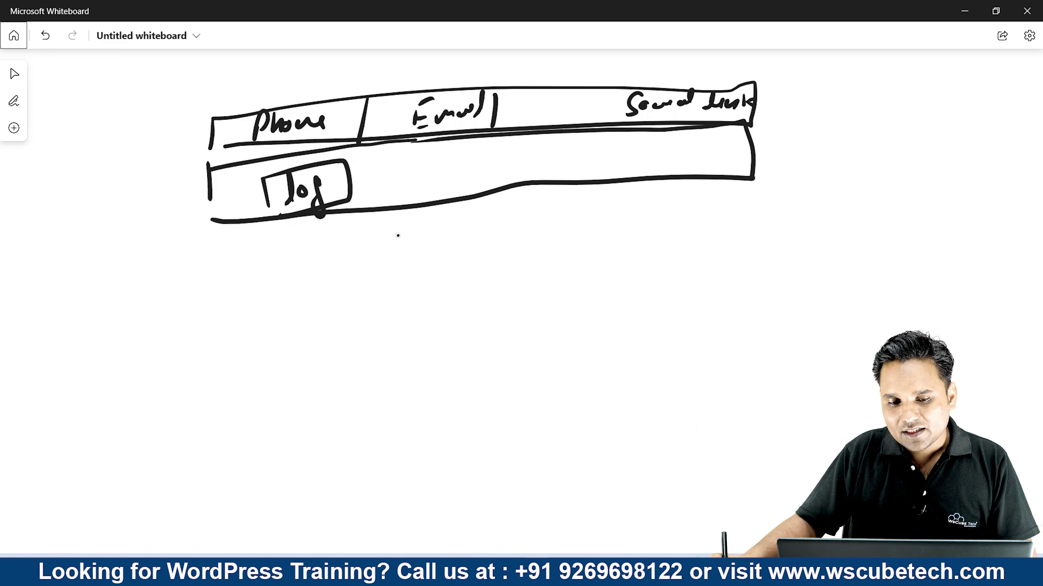
drag(336, 177, 330, 181)
drag(394, 164, 398, 193)
mouse_move(399, 164)
mouse_down()
mouse_move(540, 136)
mouse_move(626, 164)
mouse_move(407, 193)
mouse_up()
mouse_move(437, 161)
mouse_down()
mouse_move(439, 181)
mouse_move(534, 151)
mouse_up()
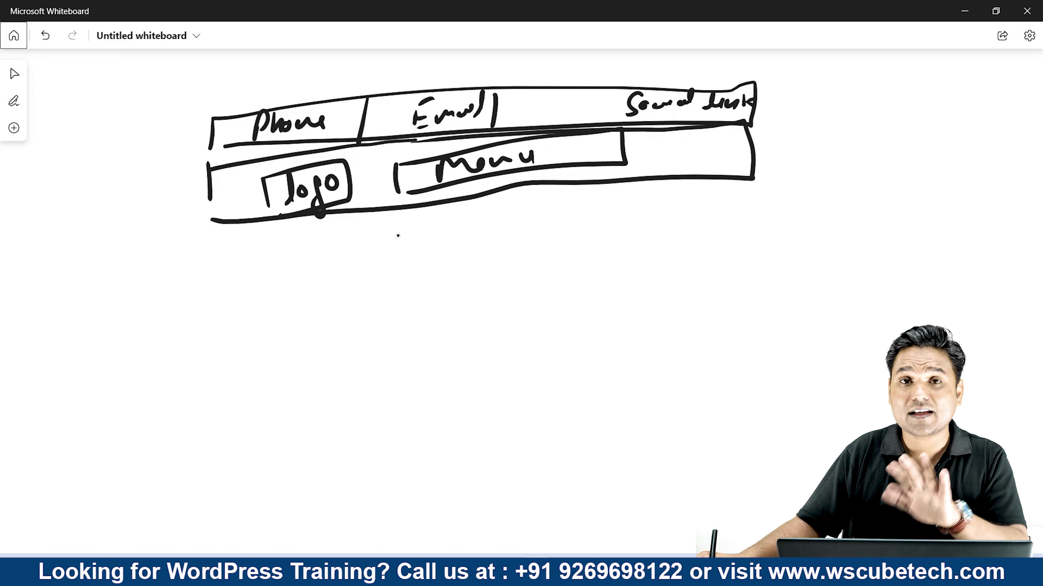
click(656, 149)
drag(656, 149, 655, 164)
mouse_move(659, 141)
mouse_down()
mouse_move(739, 162)
mouse_move(651, 172)
mouse_move(682, 165)
mouse_move(709, 137)
mouse_move(717, 154)
mouse_move(750, 141)
mouse_up()
click(14, 74)
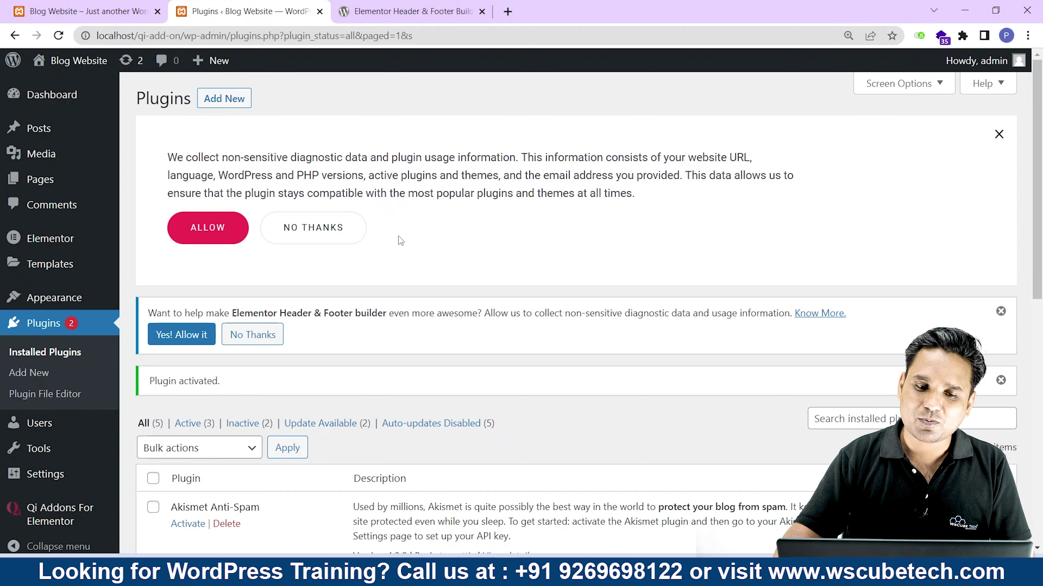
scroll(438, 234, down, 10)
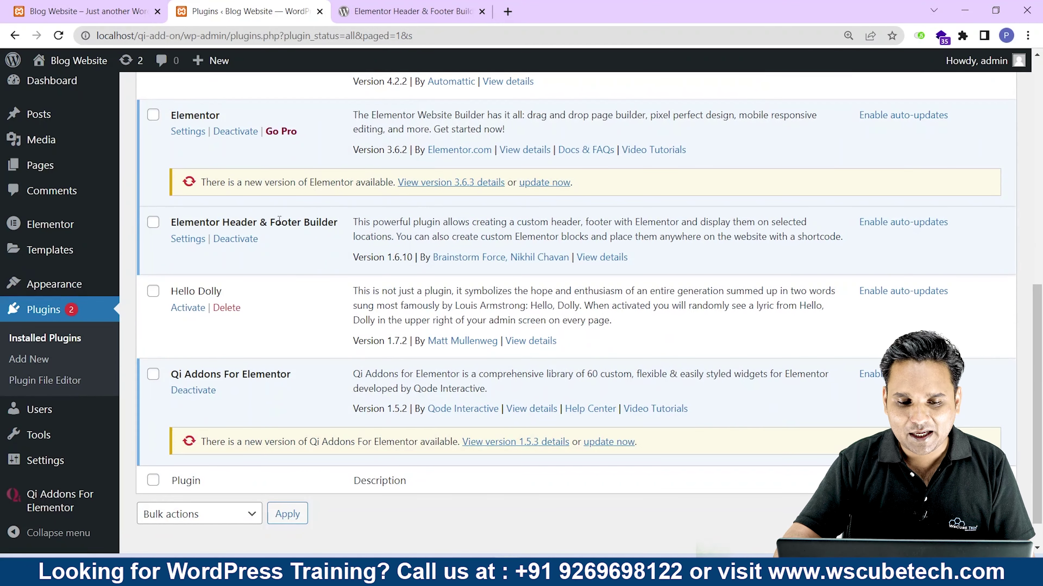
drag(336, 217, 174, 217)
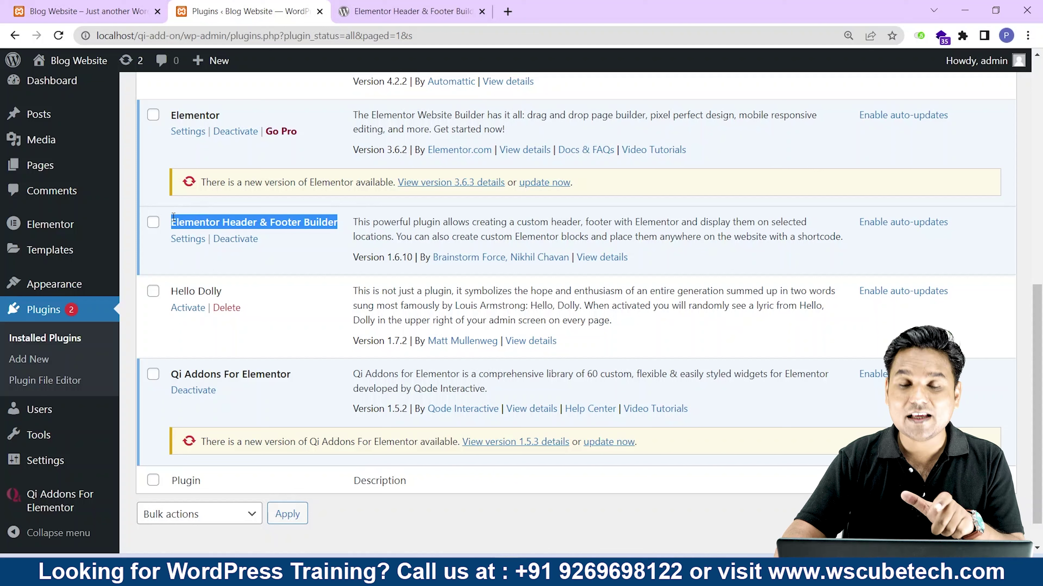
double_click(201, 112)
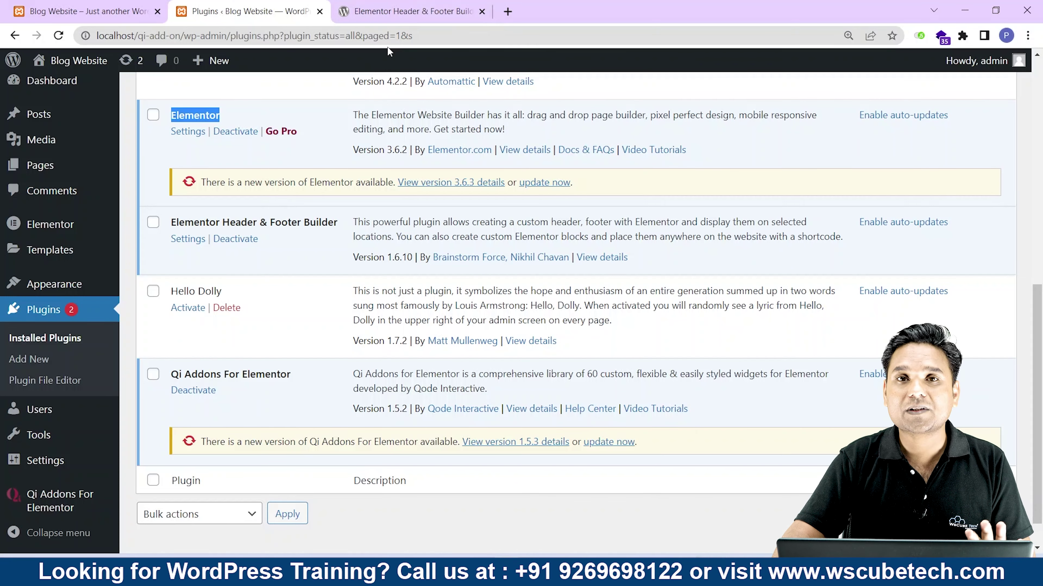
mouse_move(81, 290)
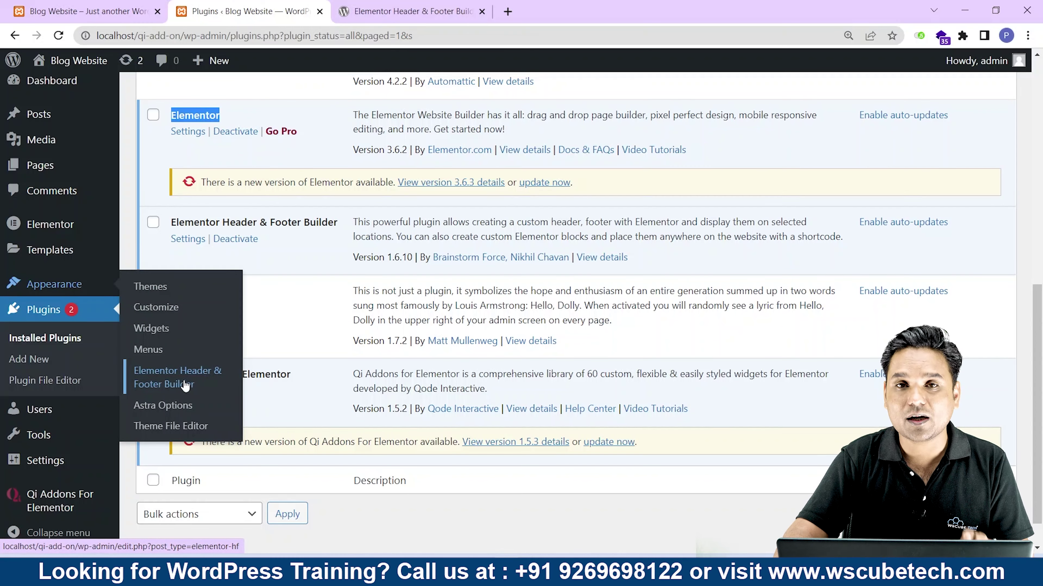
Open the empty Elementor Header & Footer Builder list and start a new template with Add New.
click(166, 383)
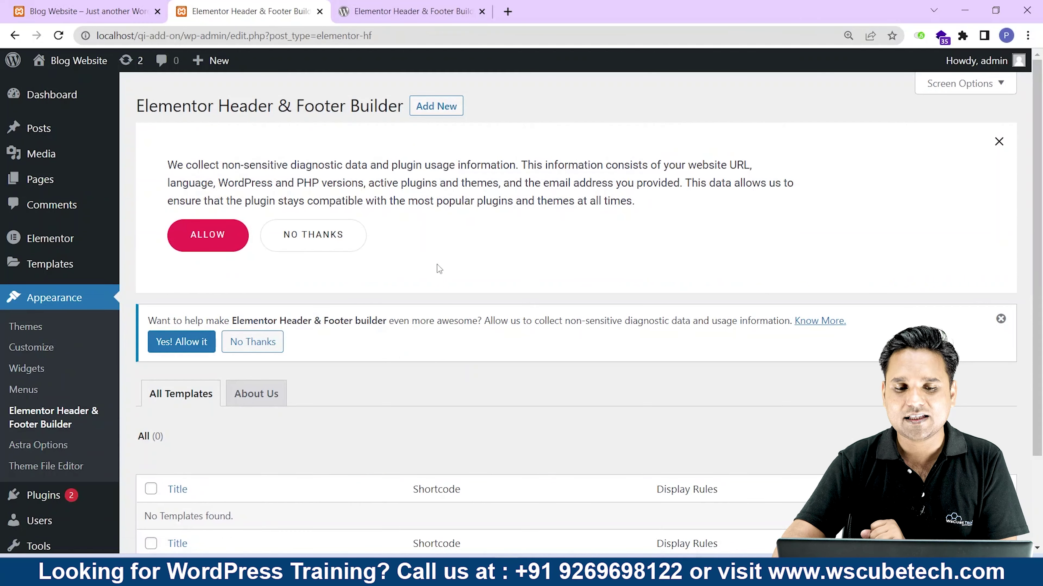
scroll(439, 267, down, 3)
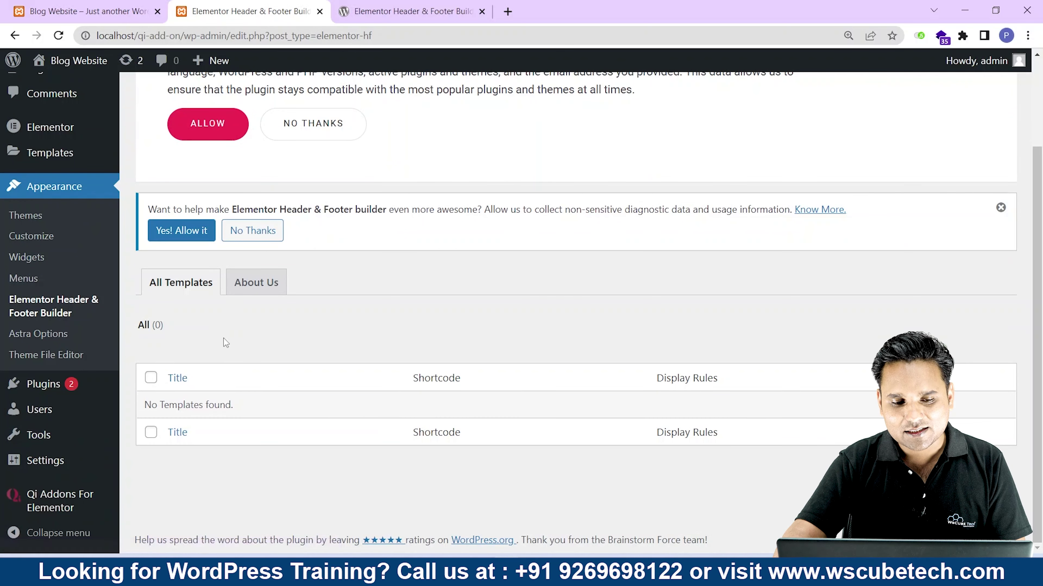
scroll(226, 343, up, 3)
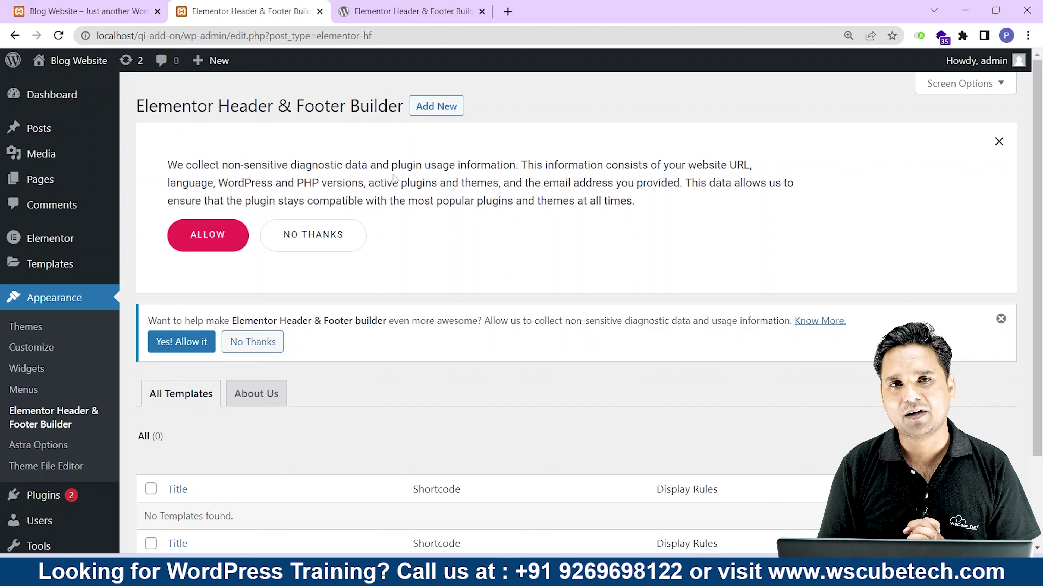
scroll(393, 179, down, 3)
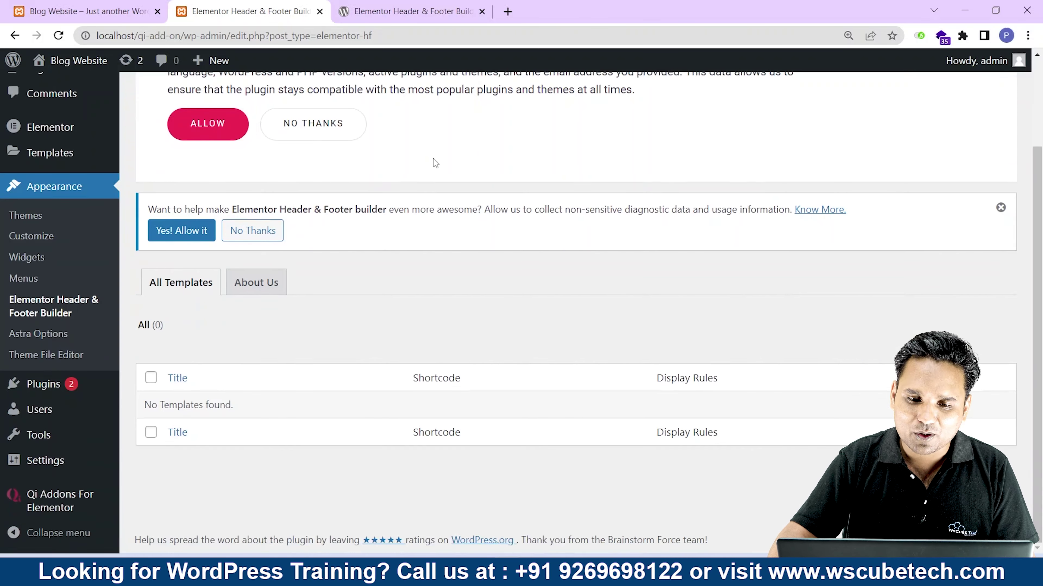
scroll(433, 158, up, 3)
click(446, 113)
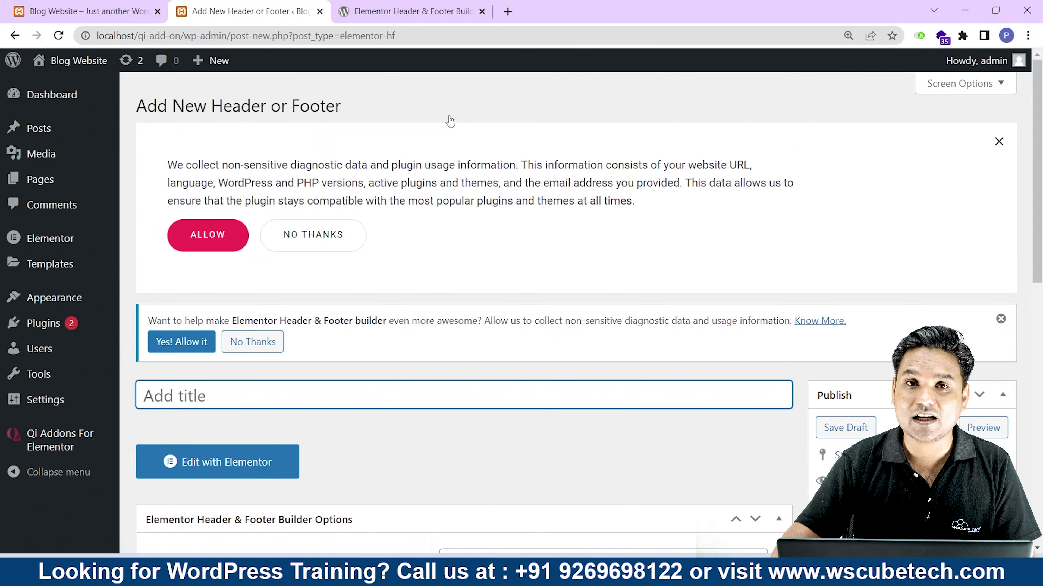
Title the new template 'Header', correcting the mistyped 'hEADER'.
scroll(269, 189, down, 5)
text(hEADER)
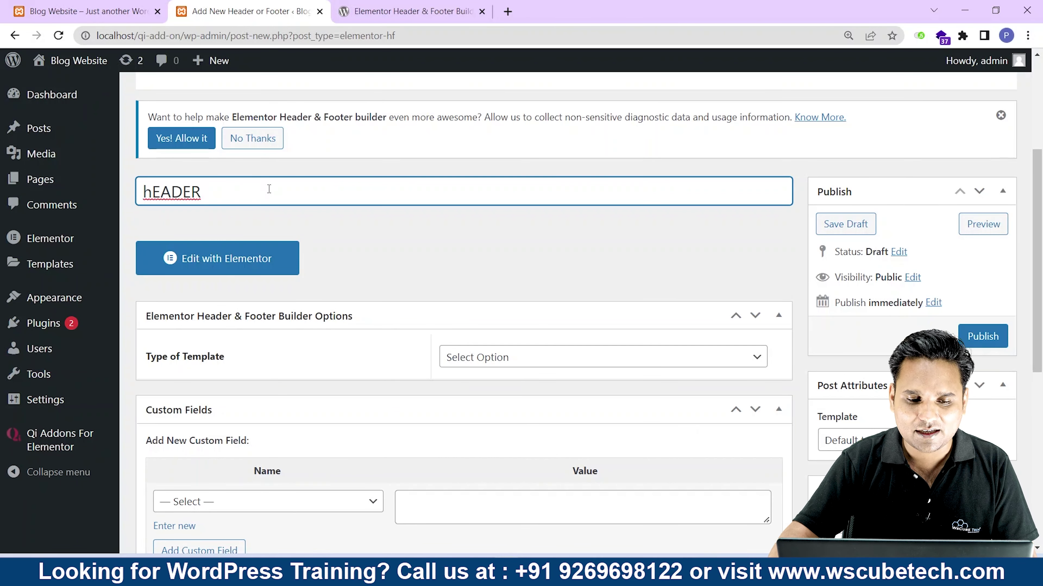
key(ctrl+a)
text(Header)
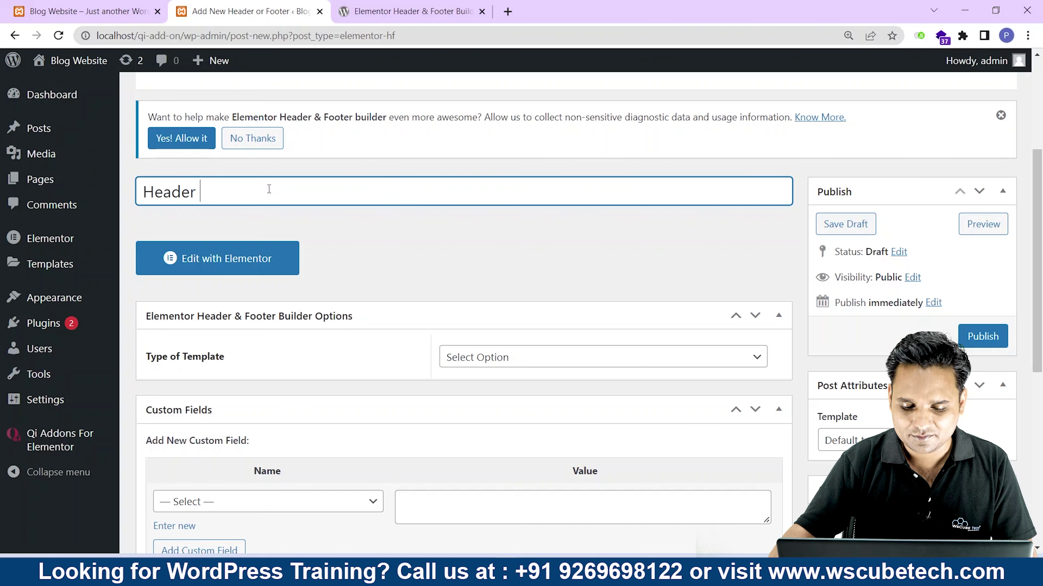
Set Type of Template to Header.
scroll(563, 301, down, 3)
drag(252, 224, 143, 222)
click(466, 222)
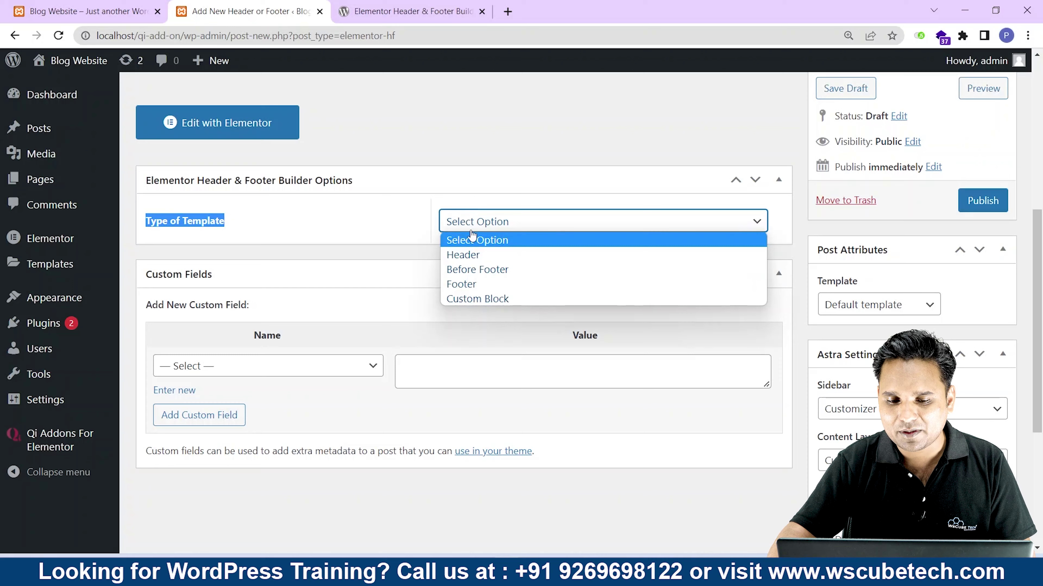
click(470, 255)
scroll(463, 262, up, 3)
click(267, 188)
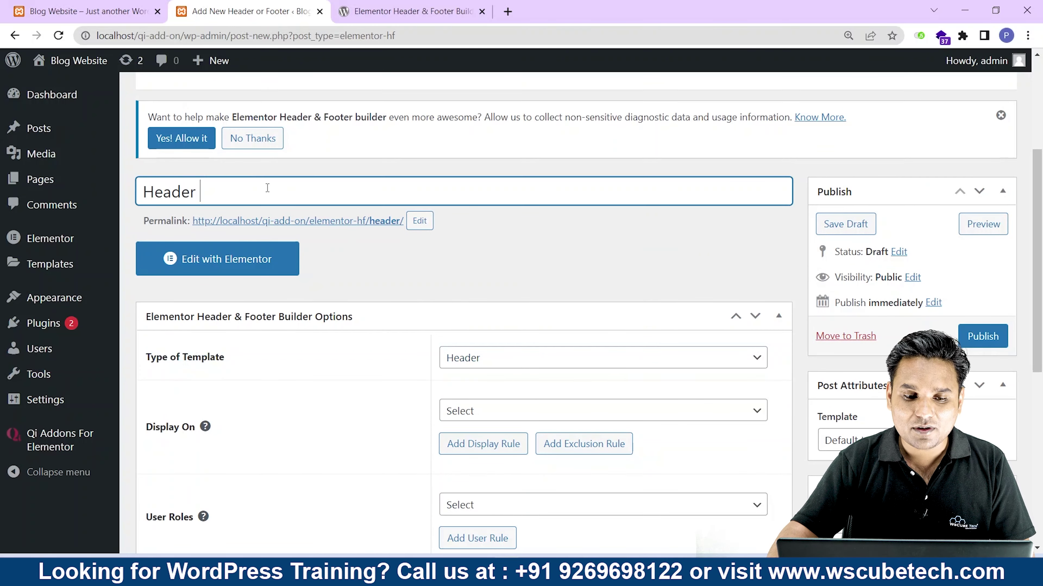
drag(267, 187, 140, 172)
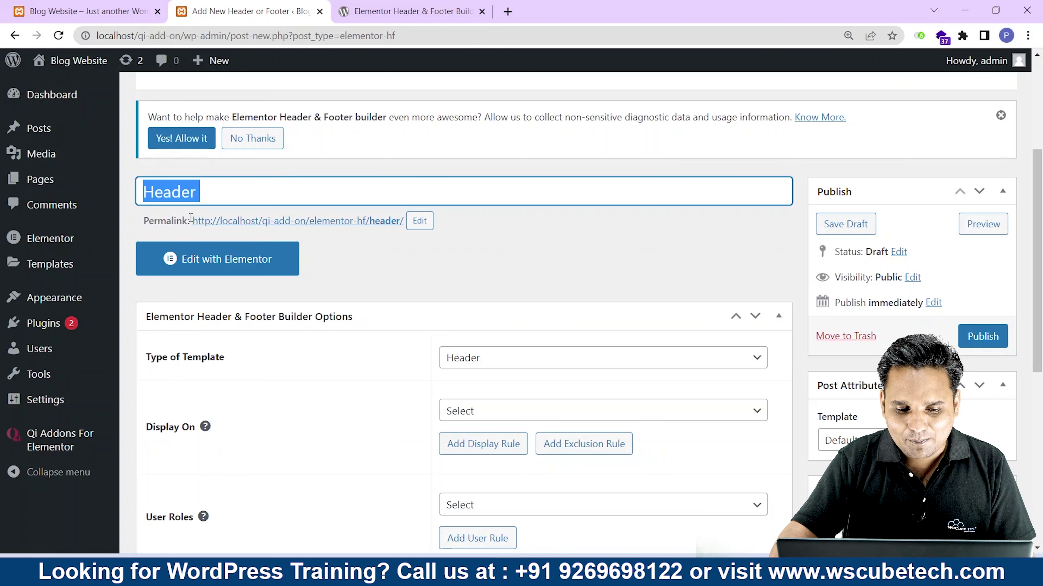
Set Display On to Entire Website and publish the template.
scroll(190, 217, down, 3)
drag(144, 293, 183, 293)
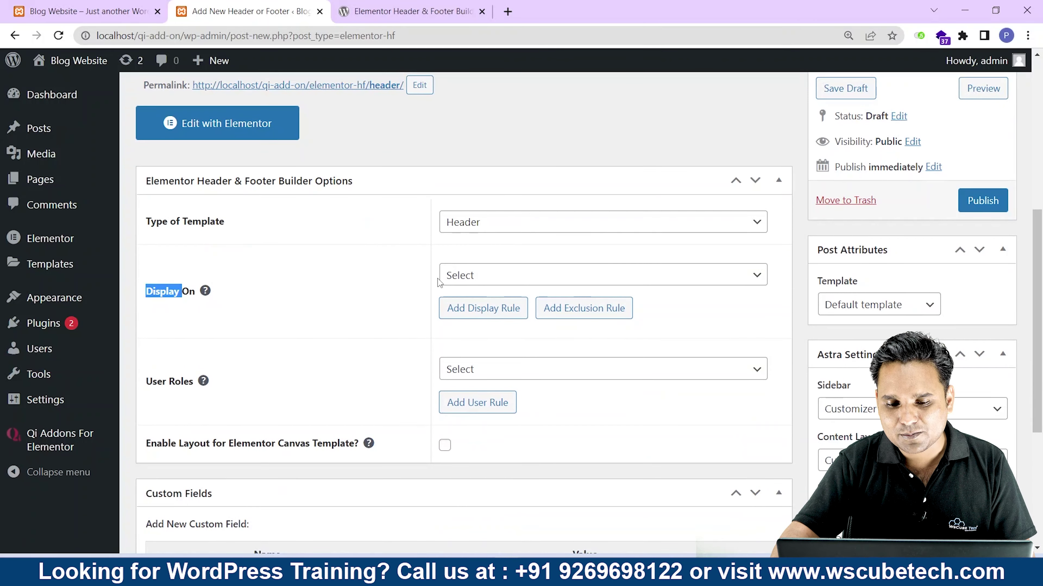
click(535, 274)
click(530, 323)
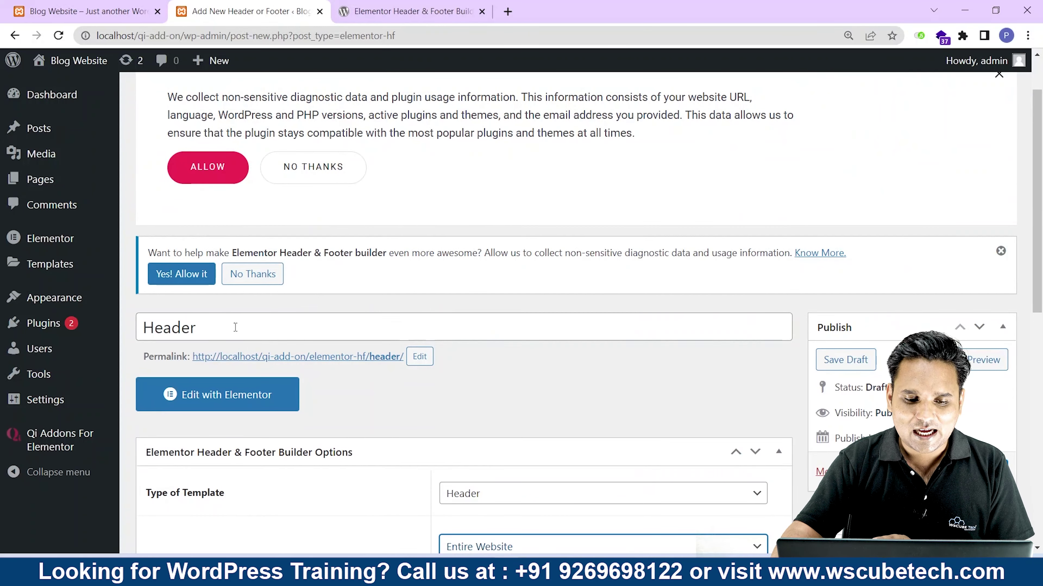
mouse_move(137, 348)
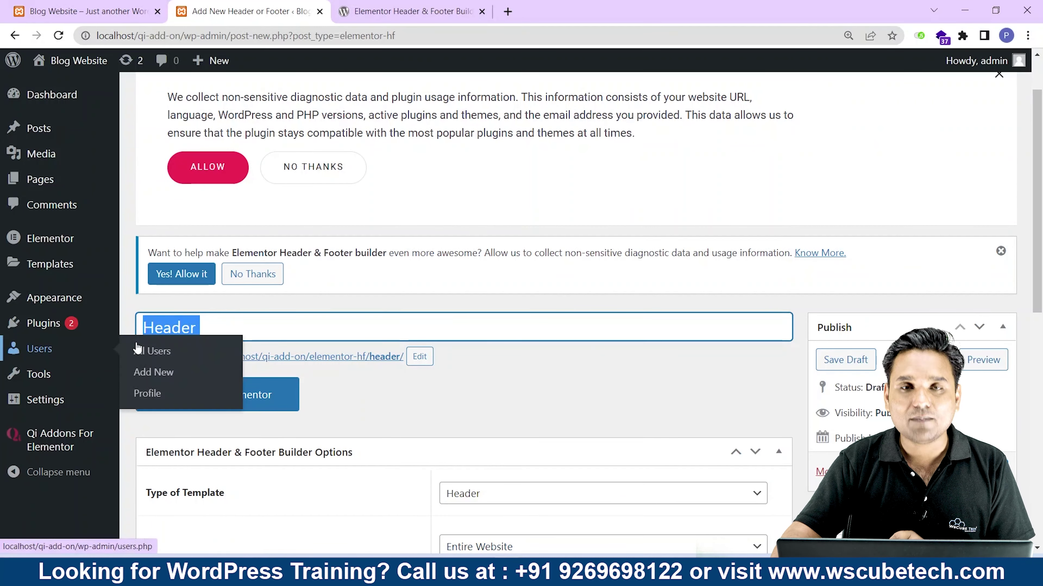
scroll(460, 90, down, 5)
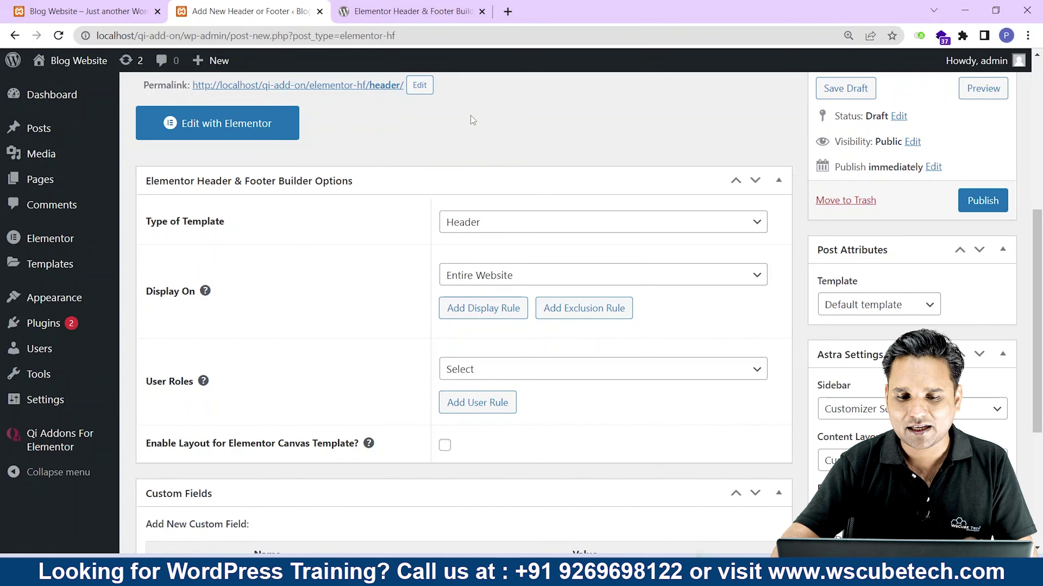
drag(157, 222, 224, 222)
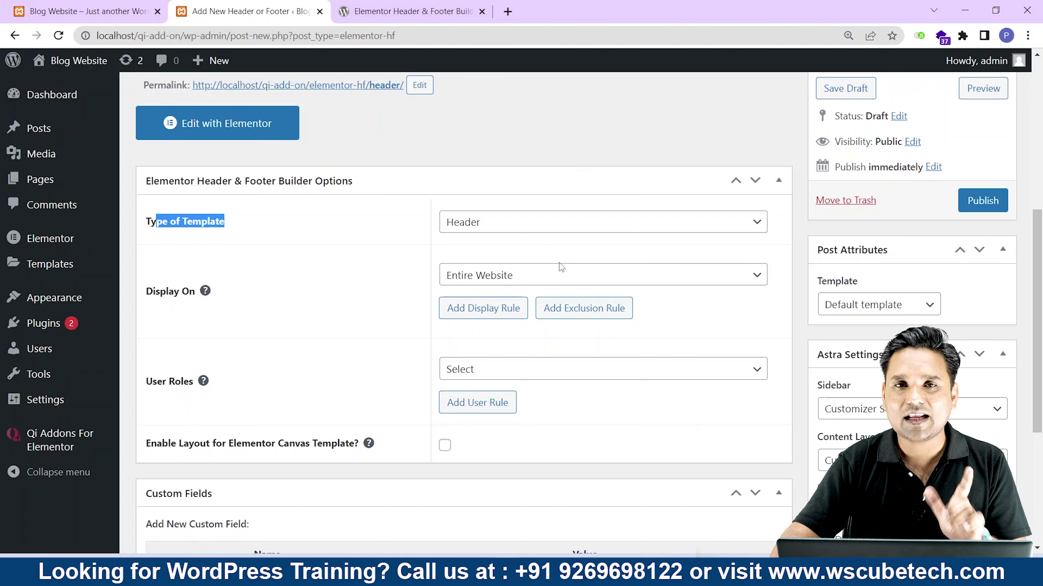
click(976, 204)
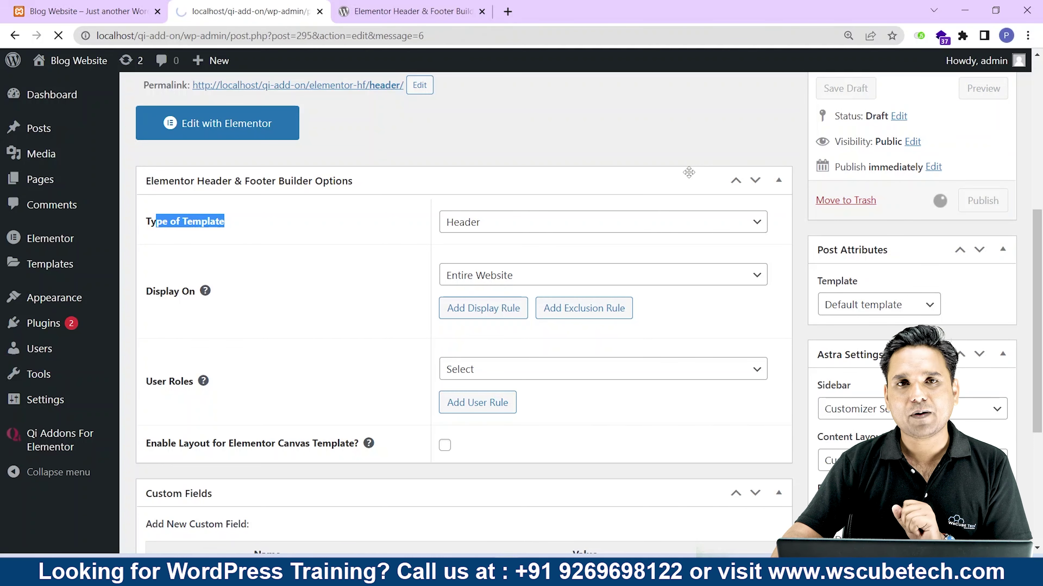
Reload the front end, review the Whiteboard sketch, then open Header with Elementor.
key(ctrl+shift+Tab)
key(F5)
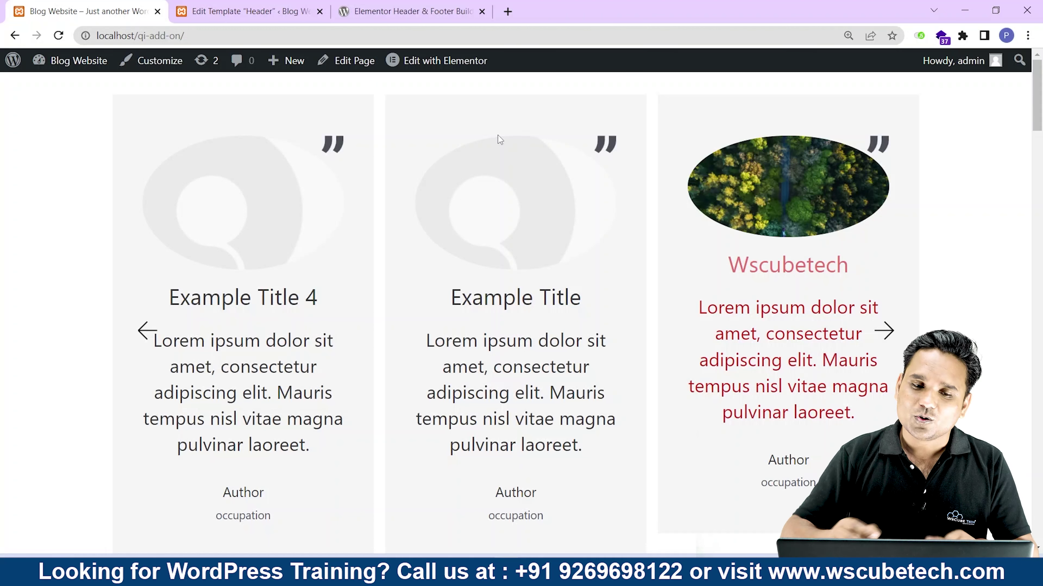
key(ctrl+Tab)
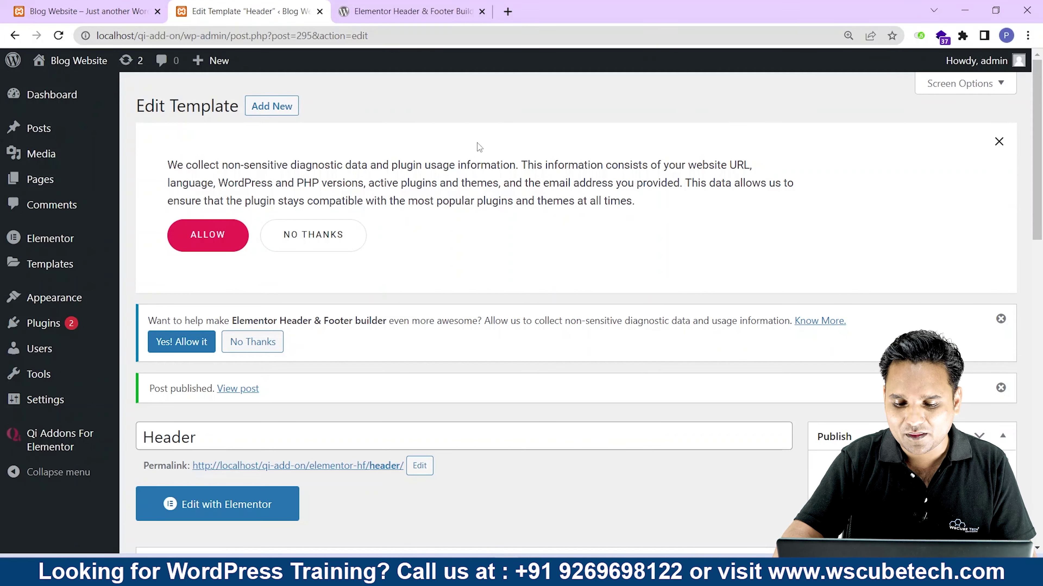
key(alt+Tab)
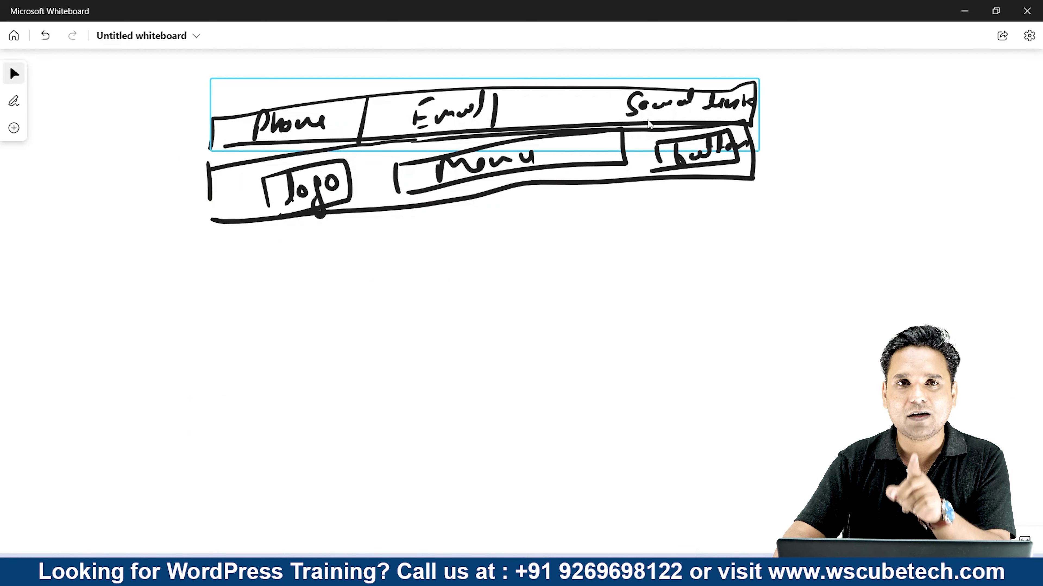
key(alt+Tab)
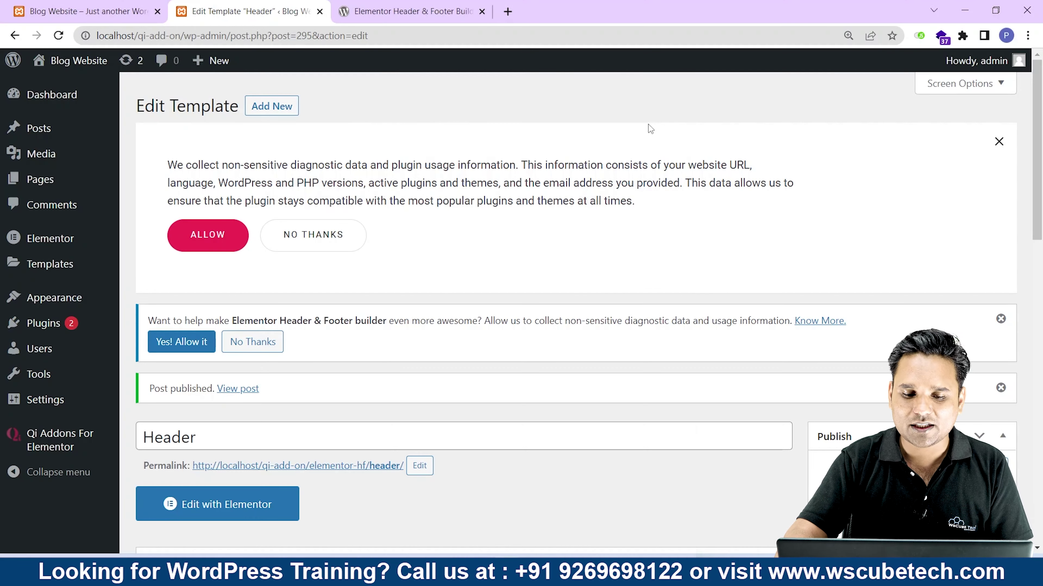
scroll(659, 242, down, 5)
click(243, 166)
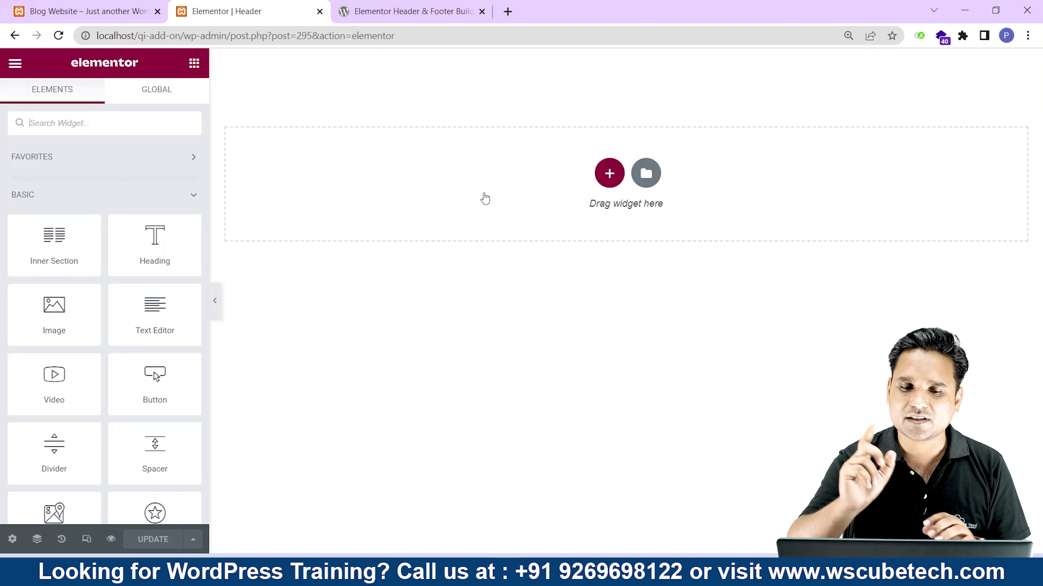
Add a two-column section and drag the divider to roughly 30.6% / 69.4% widths.
click(601, 183)
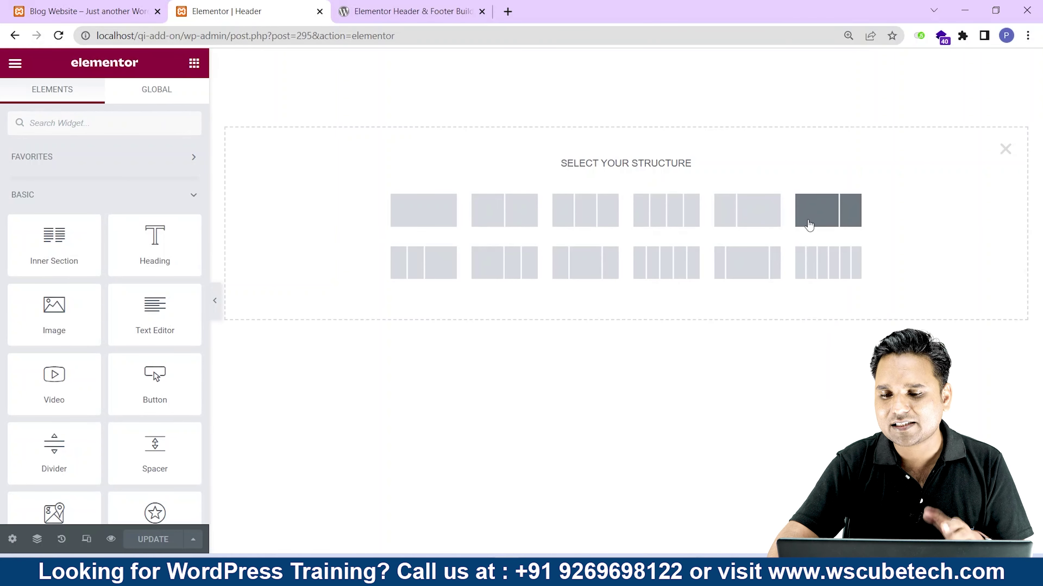
click(515, 219)
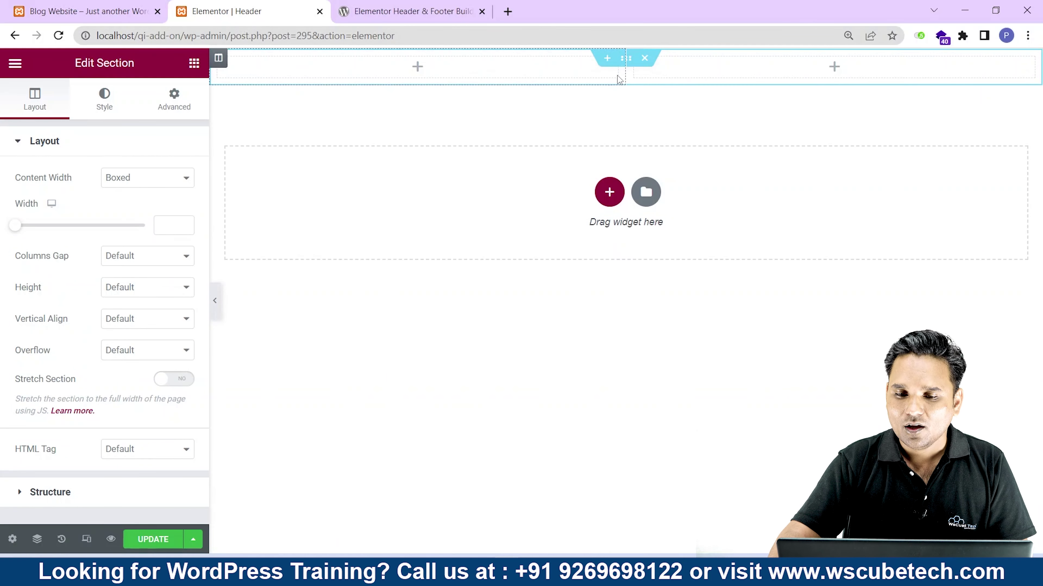
drag(624, 70, 464, 84)
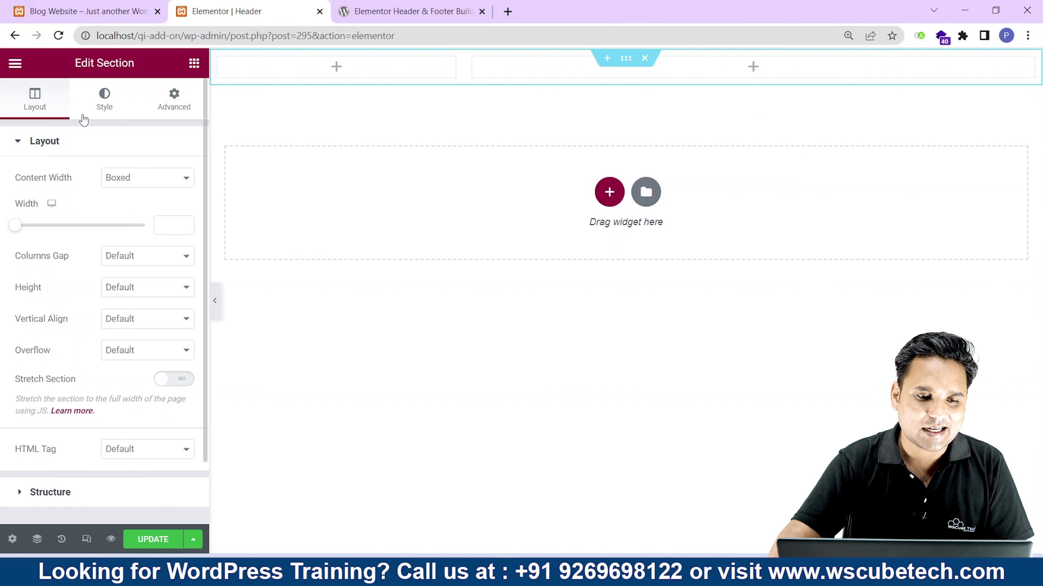
Give the section a Classic background colour of near-black #121212.
click(104, 101)
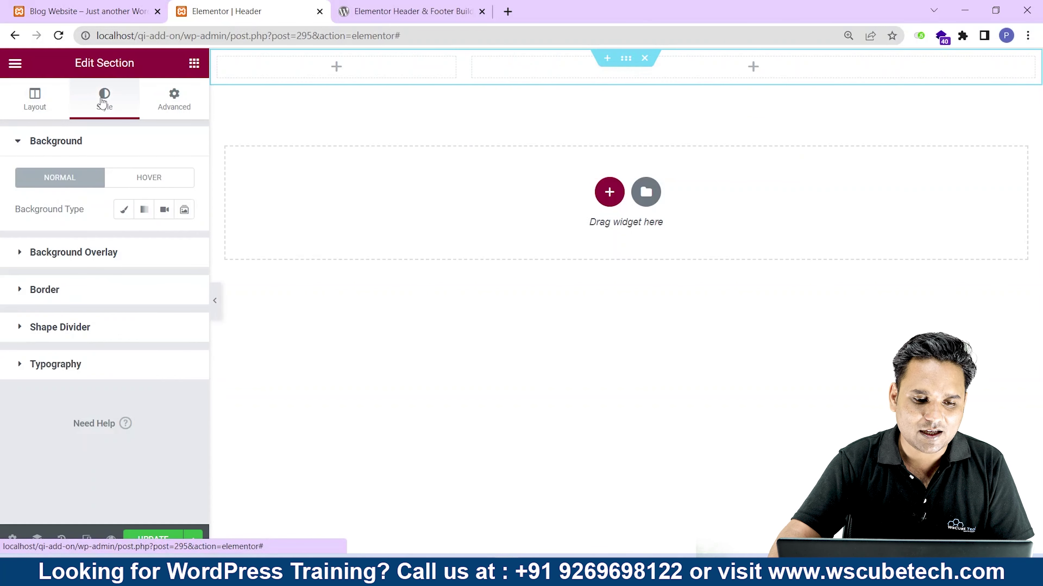
click(123, 210)
click(184, 241)
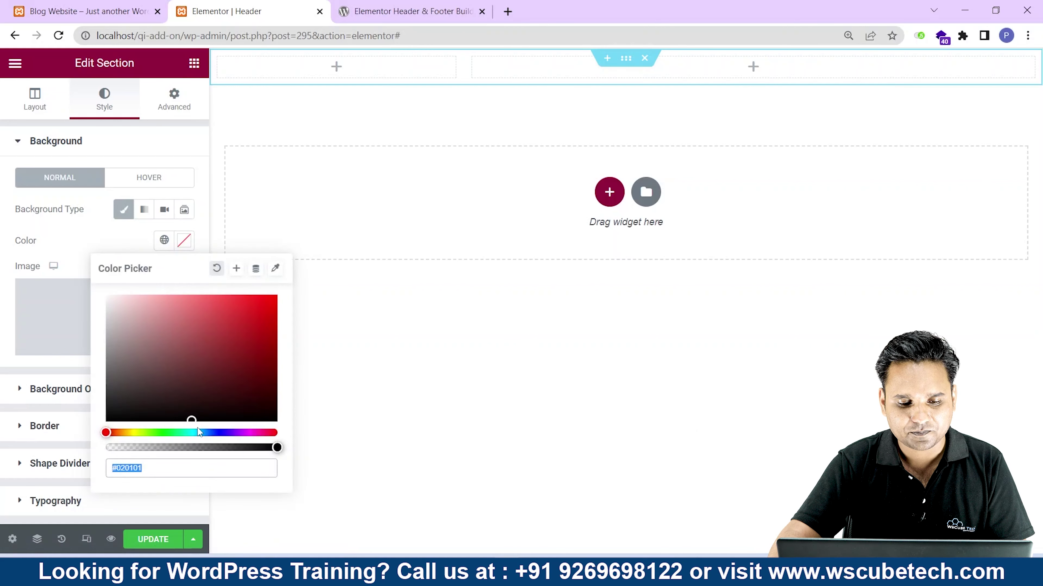
drag(192, 420, 106, 416)
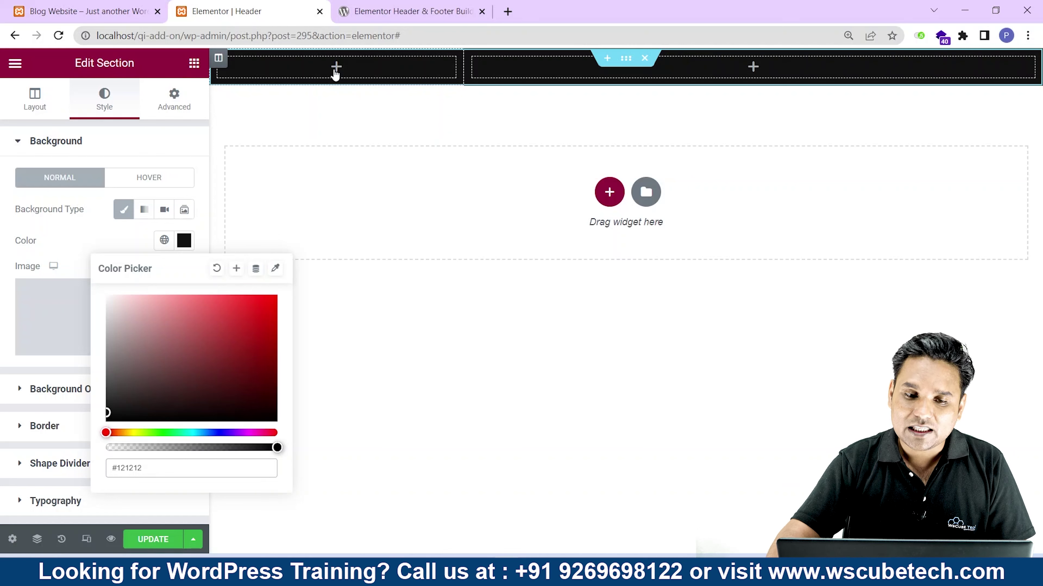
Search 'icon' and drop an Icon List widget into the left column.
click(337, 69)
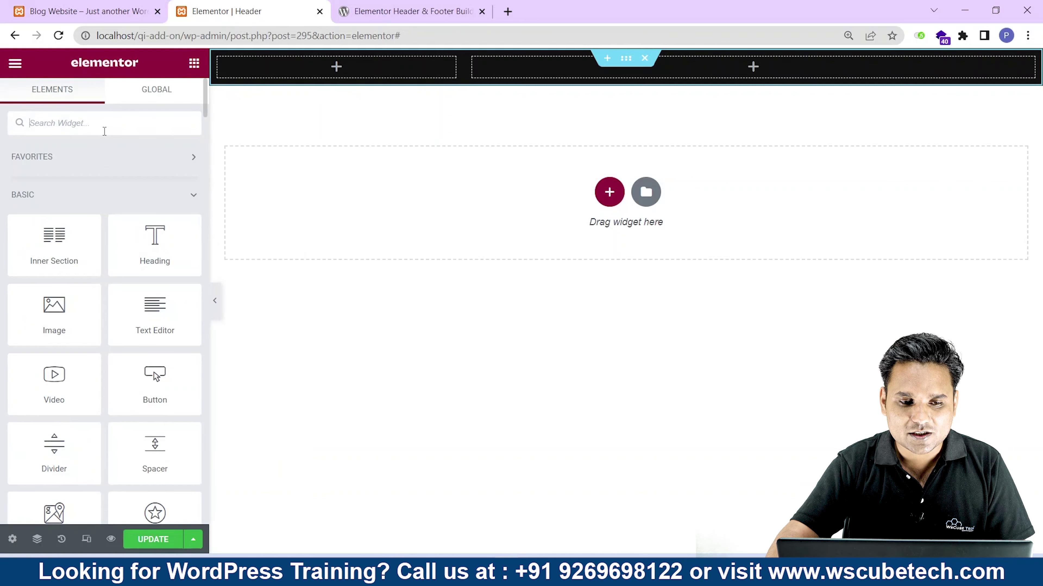
text(icon)
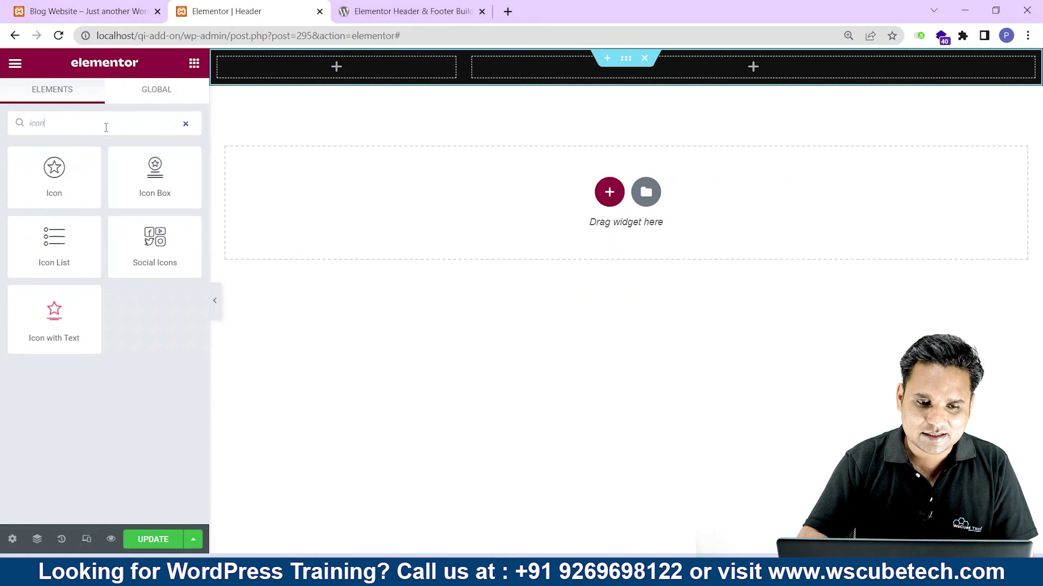
drag(54, 242, 354, 77)
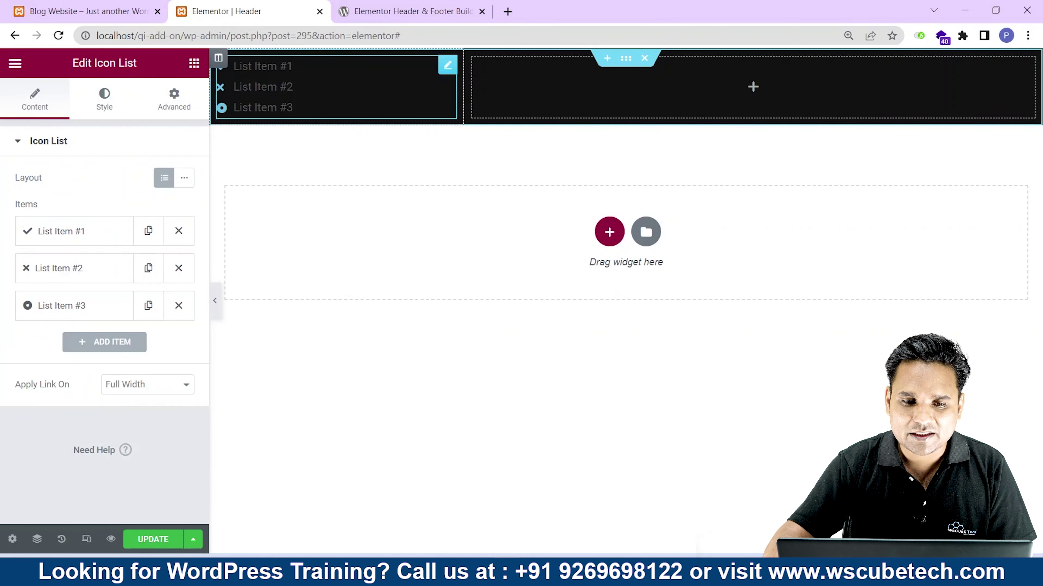
Delete List Items #2 and #3 and replace Item #1's text with the contact phone number.
click(179, 268)
click(175, 273)
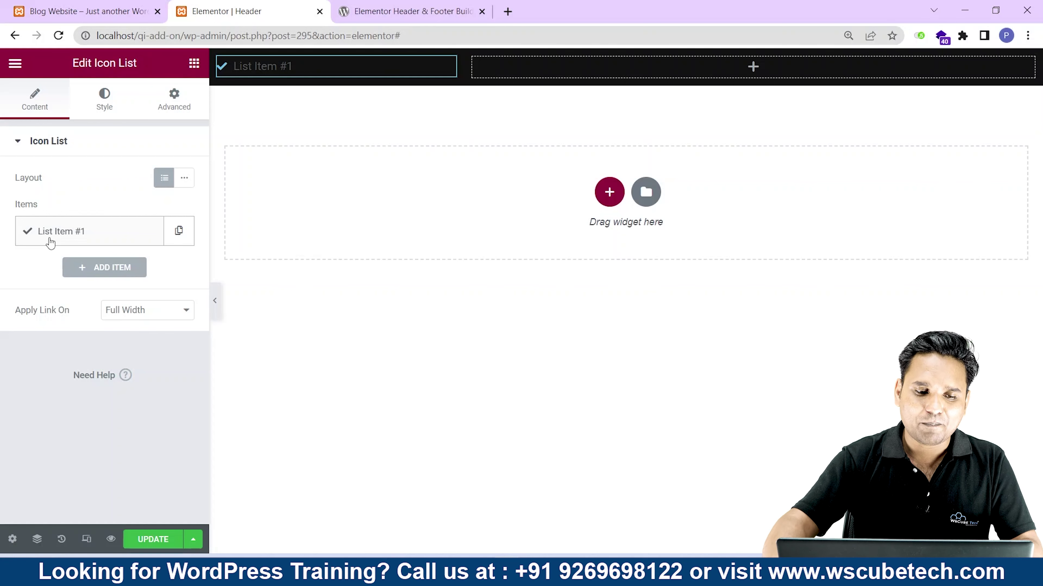
click(50, 242)
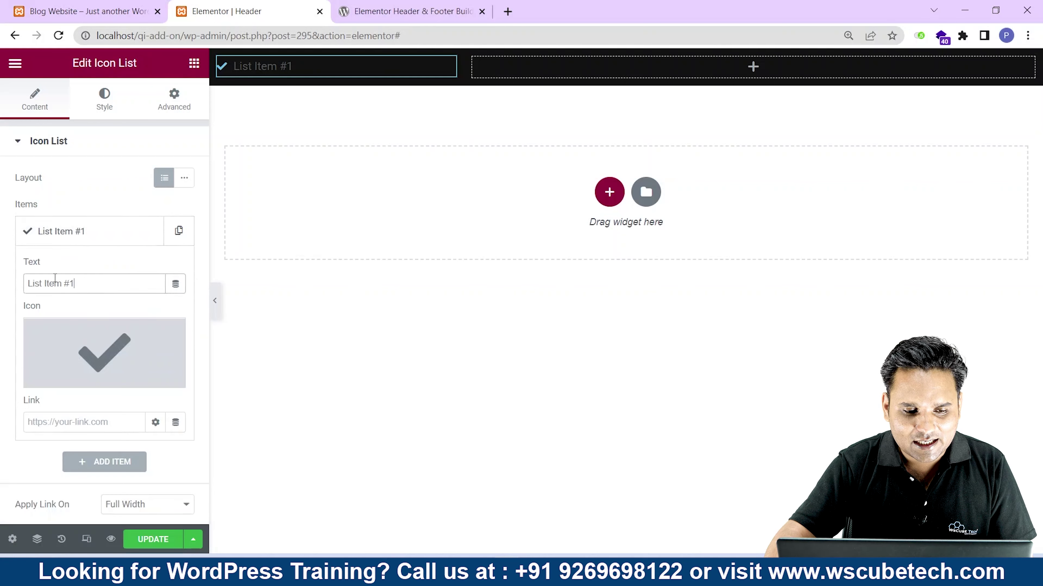
drag(77, 284, 24, 283)
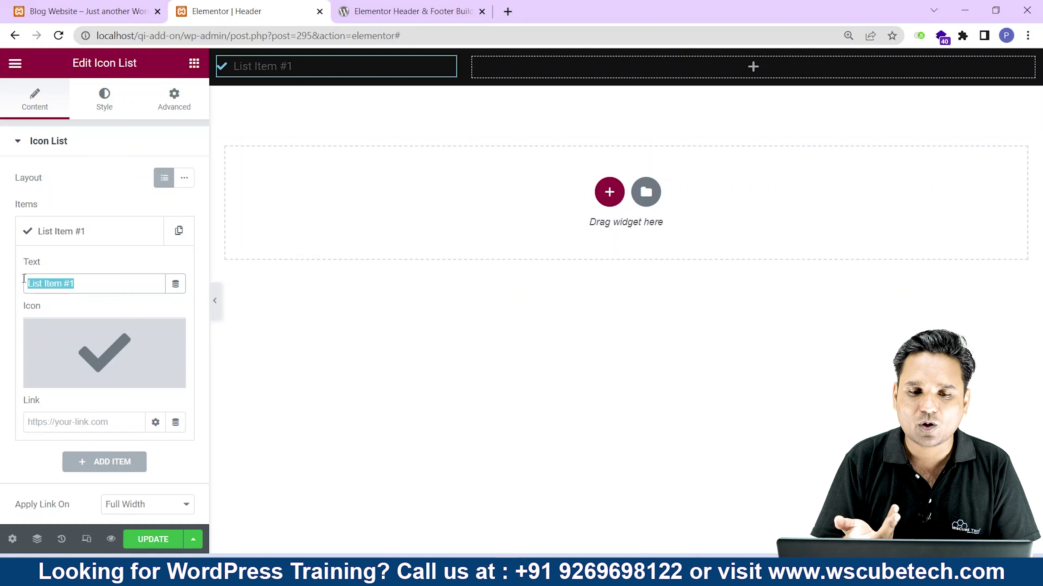
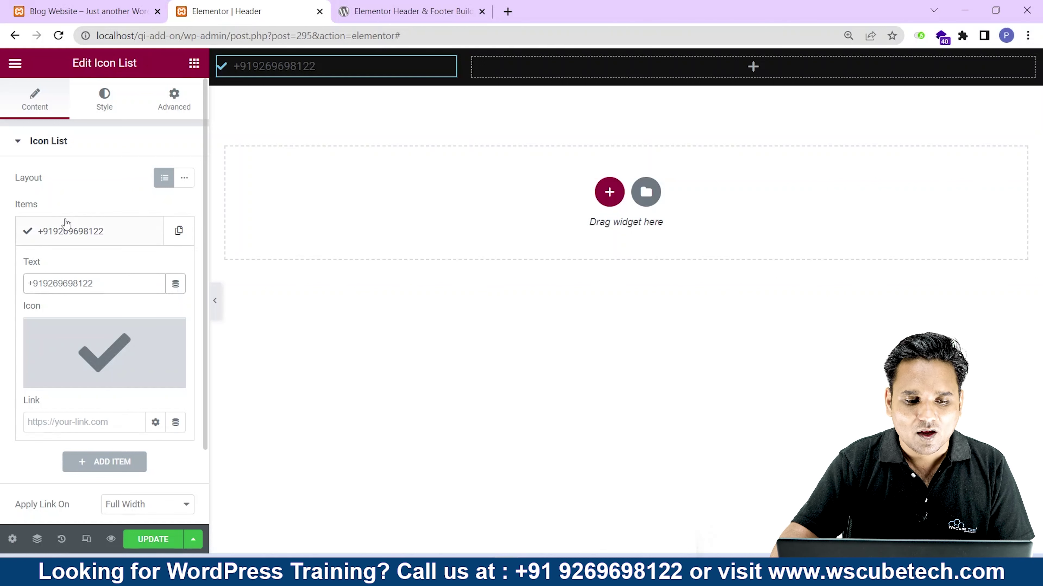
mouse_move(65, 345)
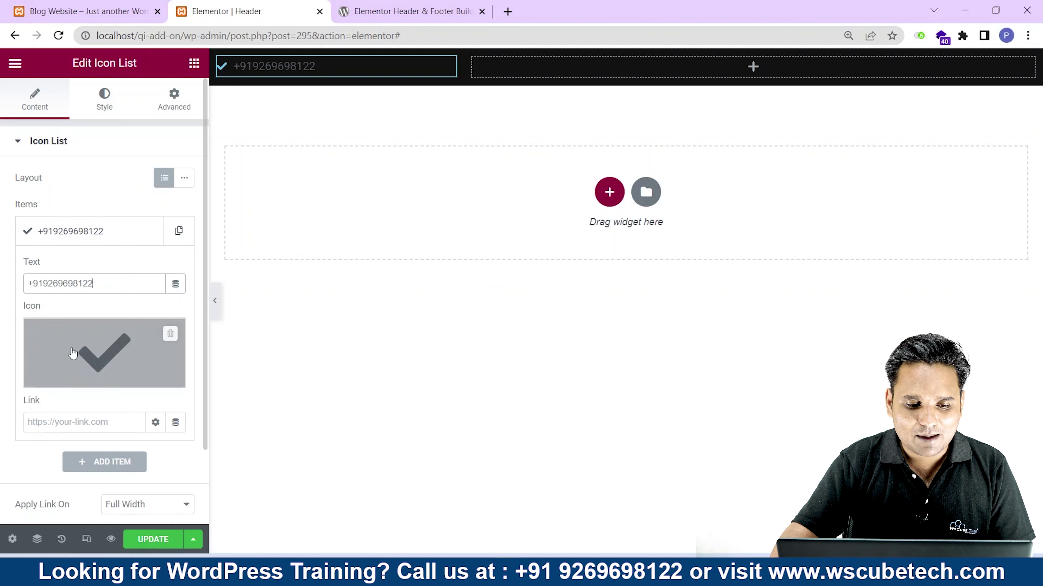
Swap the item's checkmark icon for 'Phone alt' from the Icon Library.
click(100, 354)
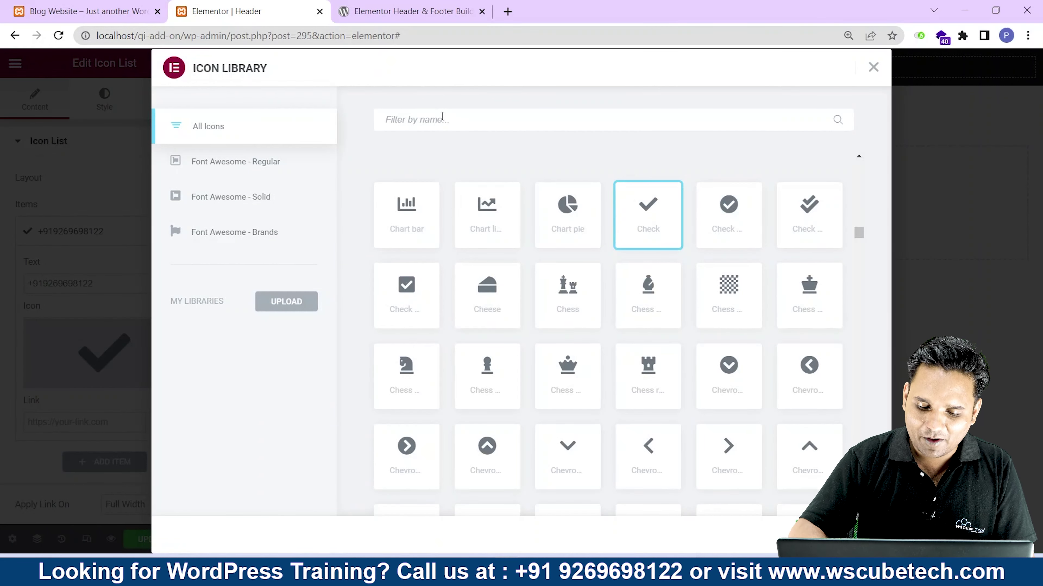
text(phone)
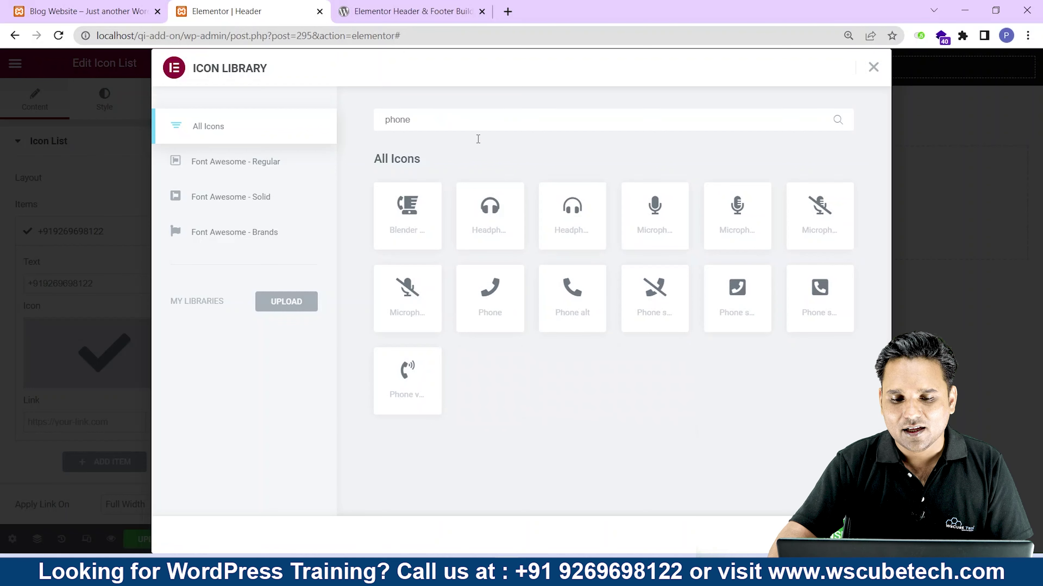
click(571, 297)
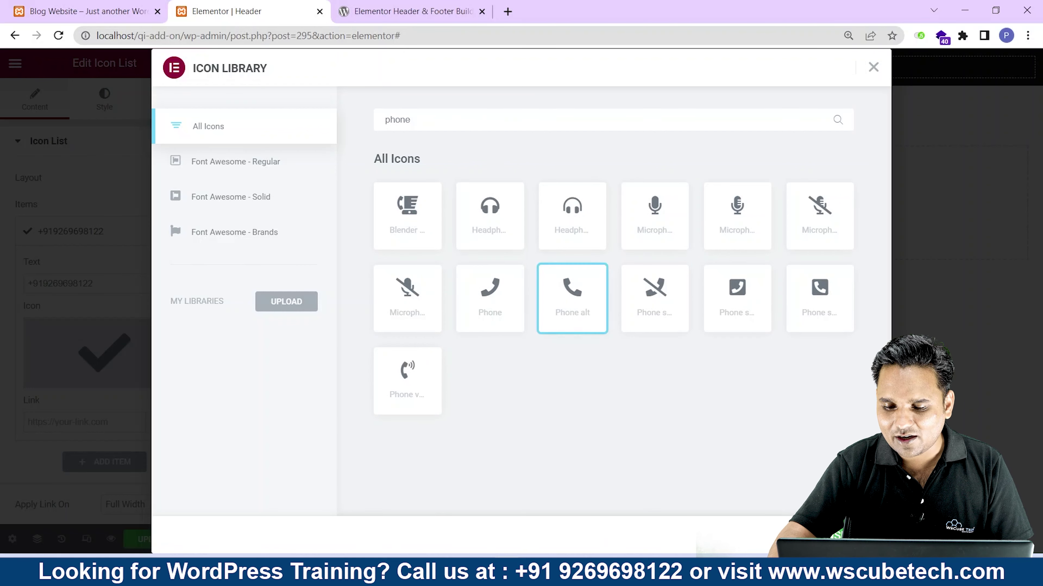
click(846, 535)
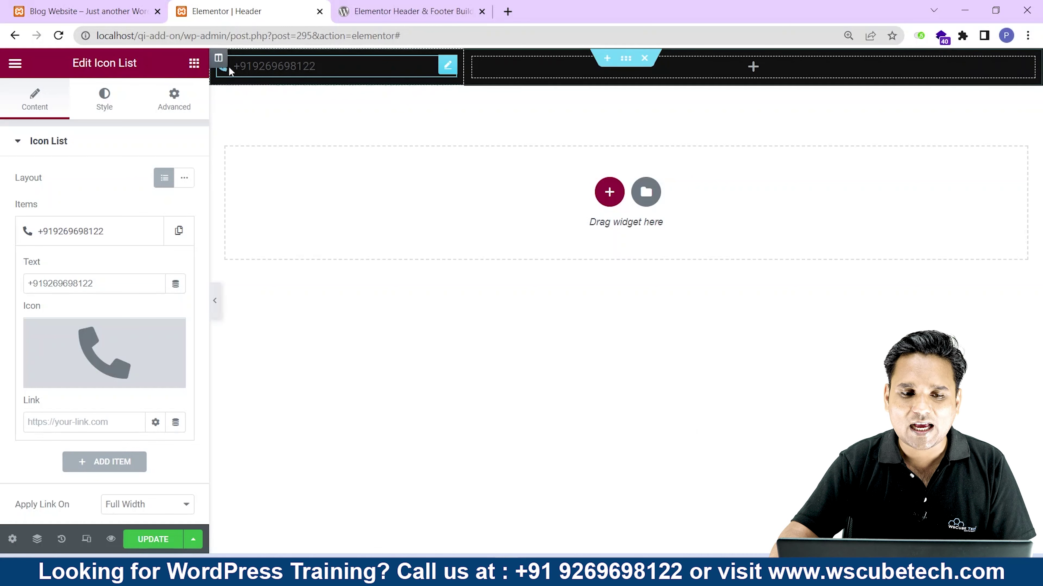
Set the item's Link to tel: followed by the copied phone number.
drag(112, 284, 24, 288)
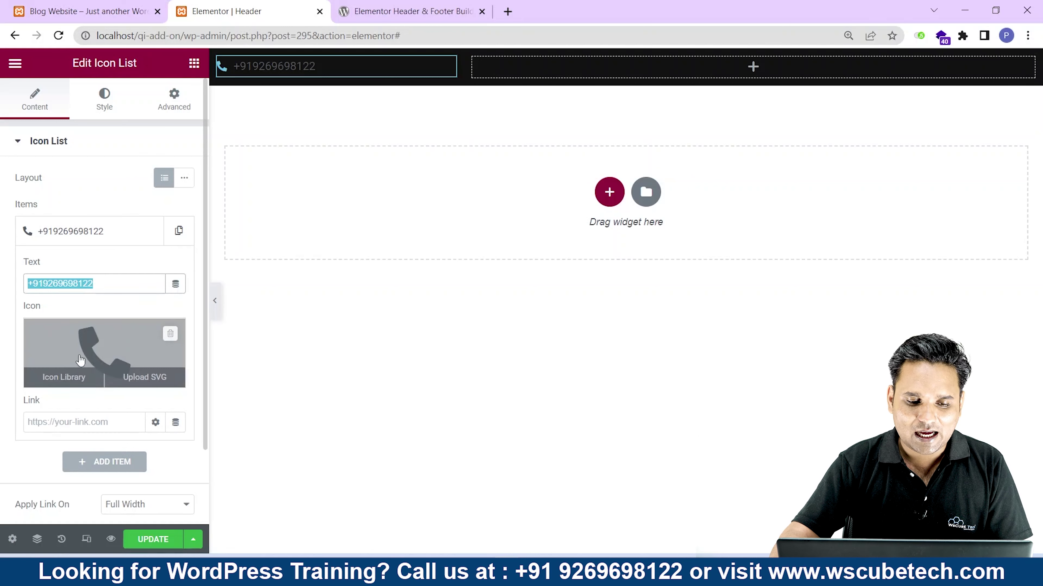
double_click(33, 399)
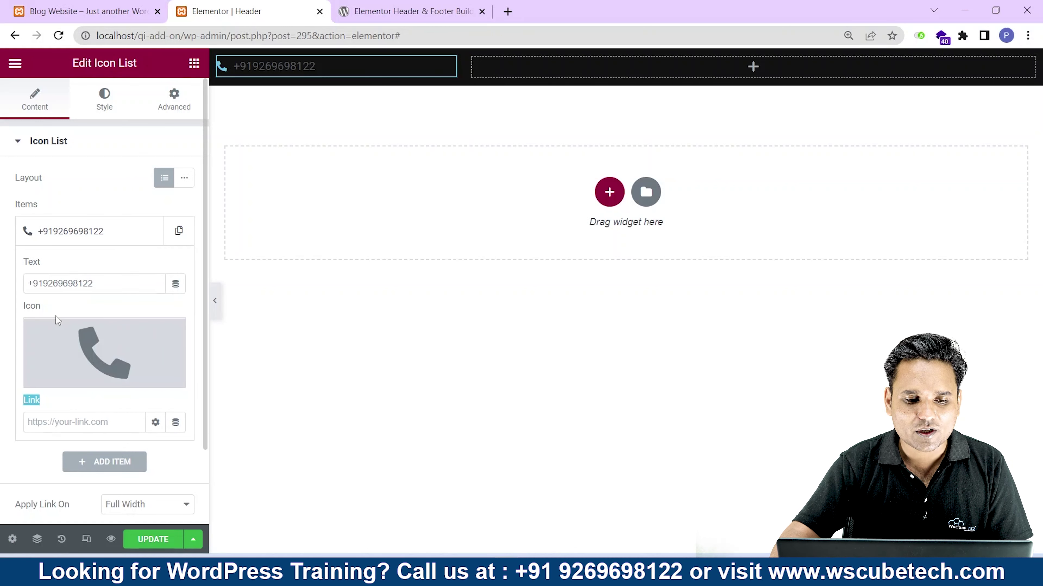
drag(98, 284, 24, 290)
key(ctrl+c)
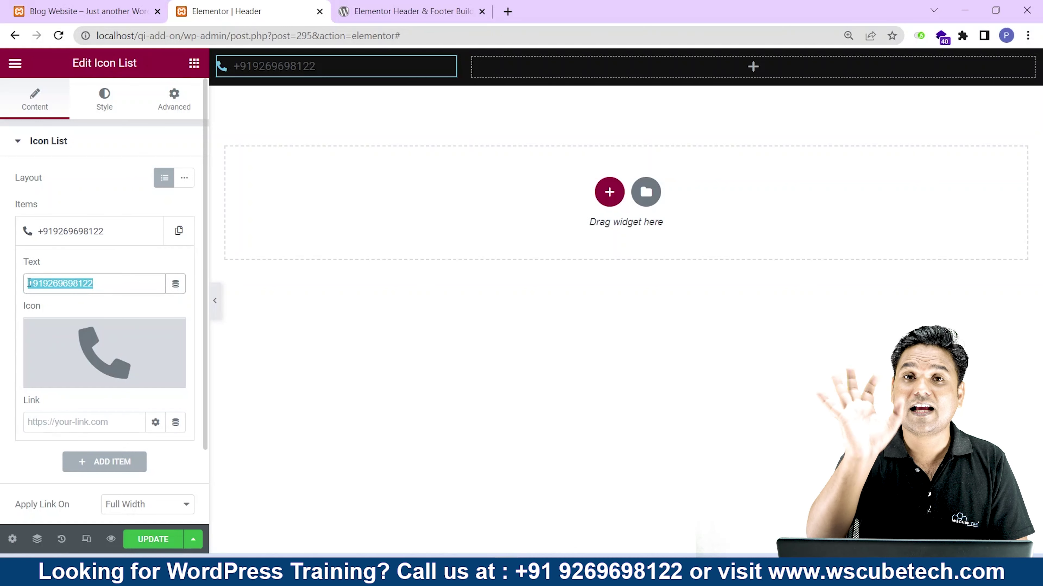
click(96, 423)
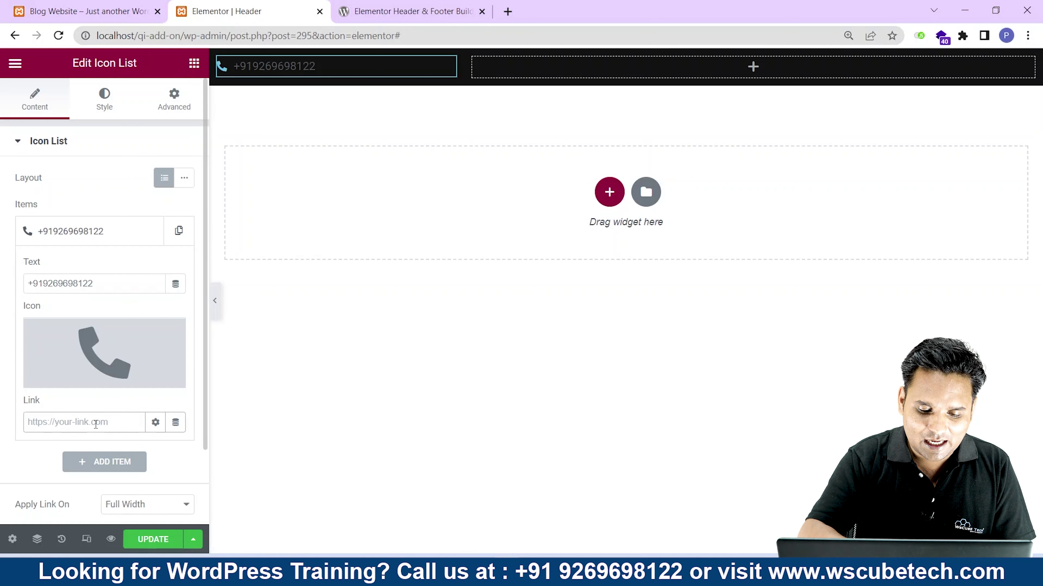
text(tel:)
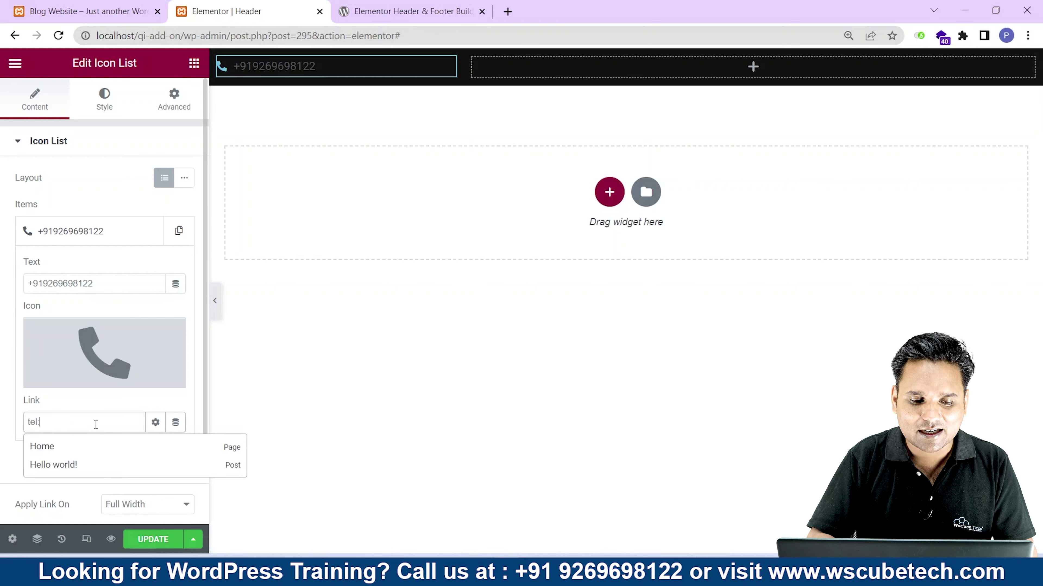
key(ctrl+v)
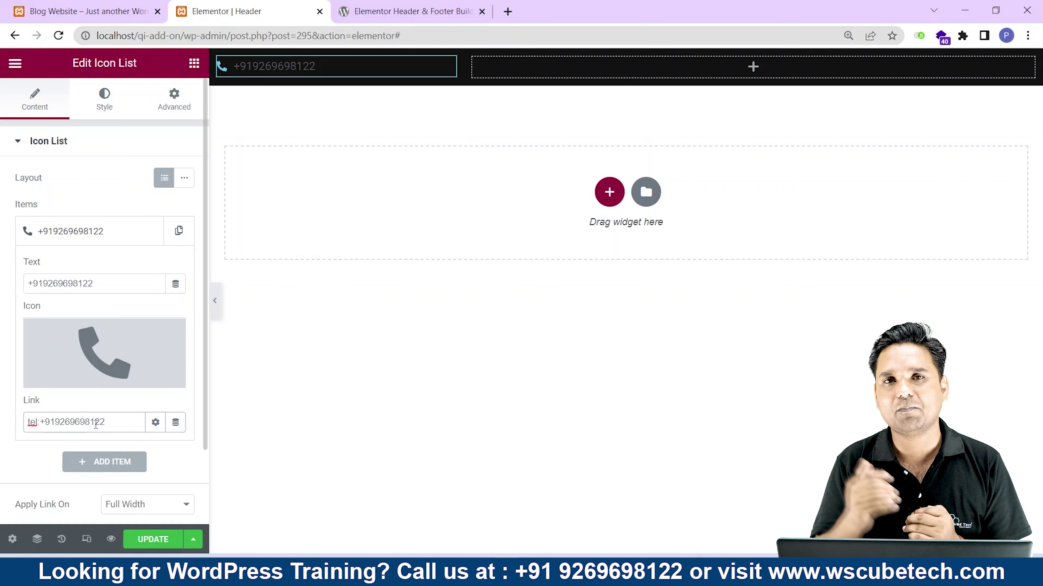
Save the Header template with UPDATE.
scroll(109, 400, down, 2)
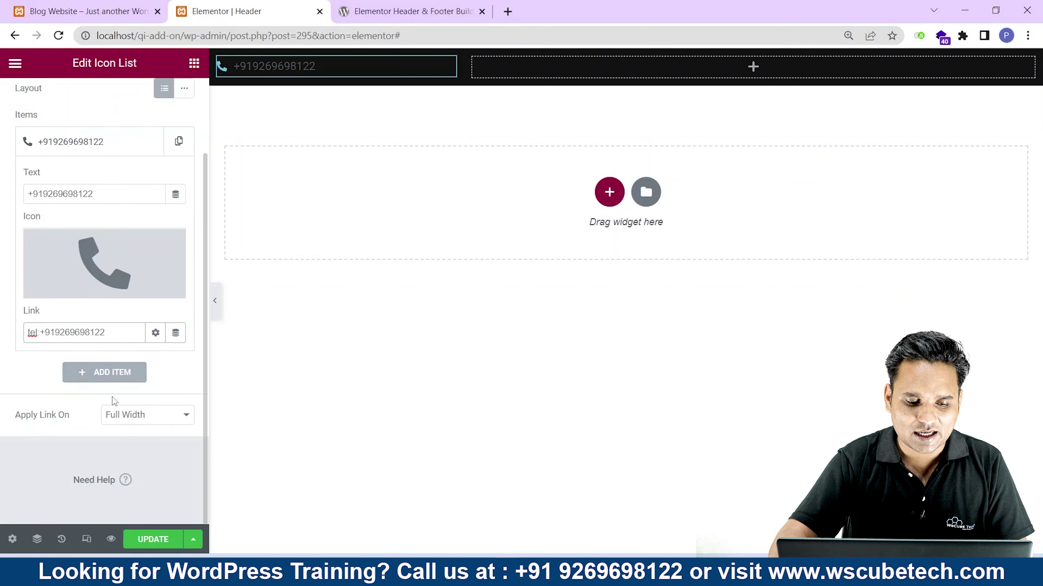
click(160, 539)
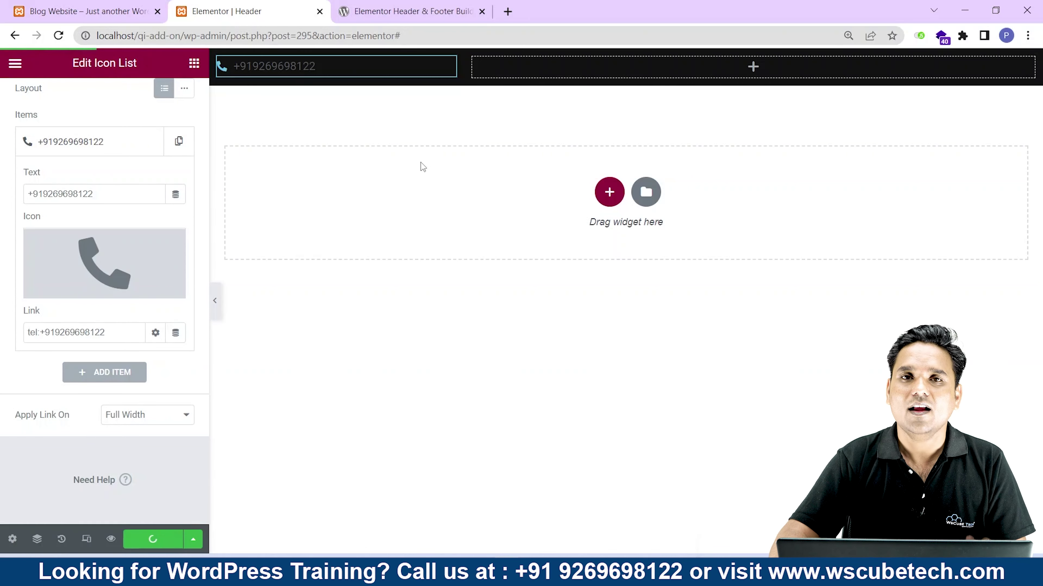
scroll(78, 351, up, 2)
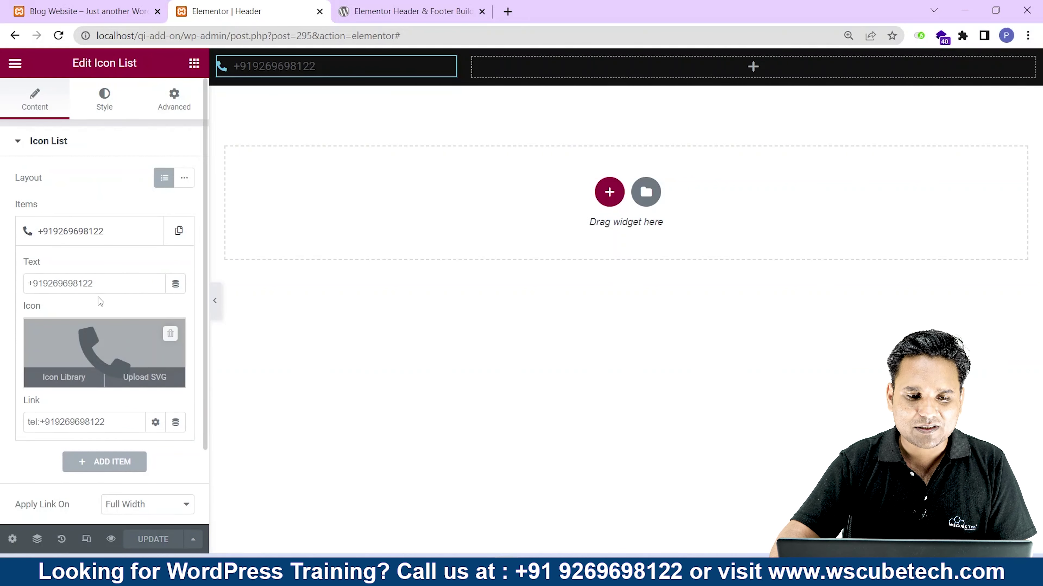
Set the phone icon colour to near-white #F7FDFF and its size to 14.
click(103, 105)
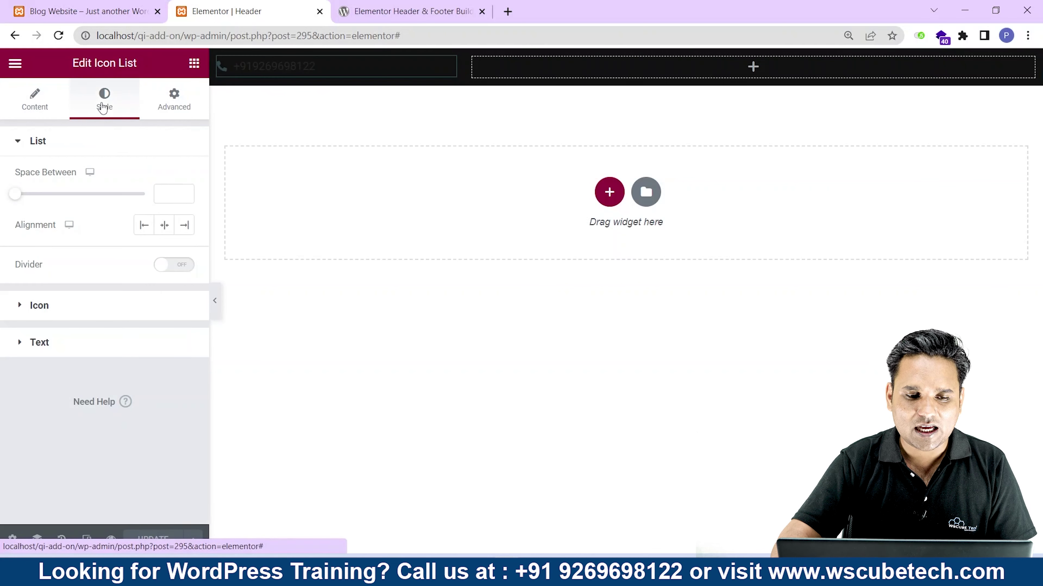
click(75, 311)
click(187, 224)
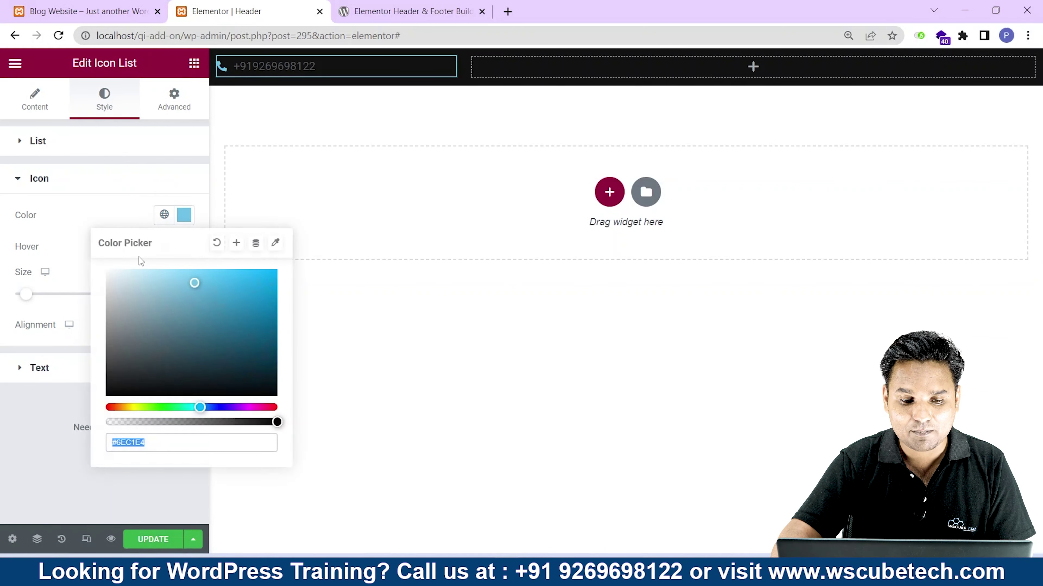
drag(189, 284, 113, 263)
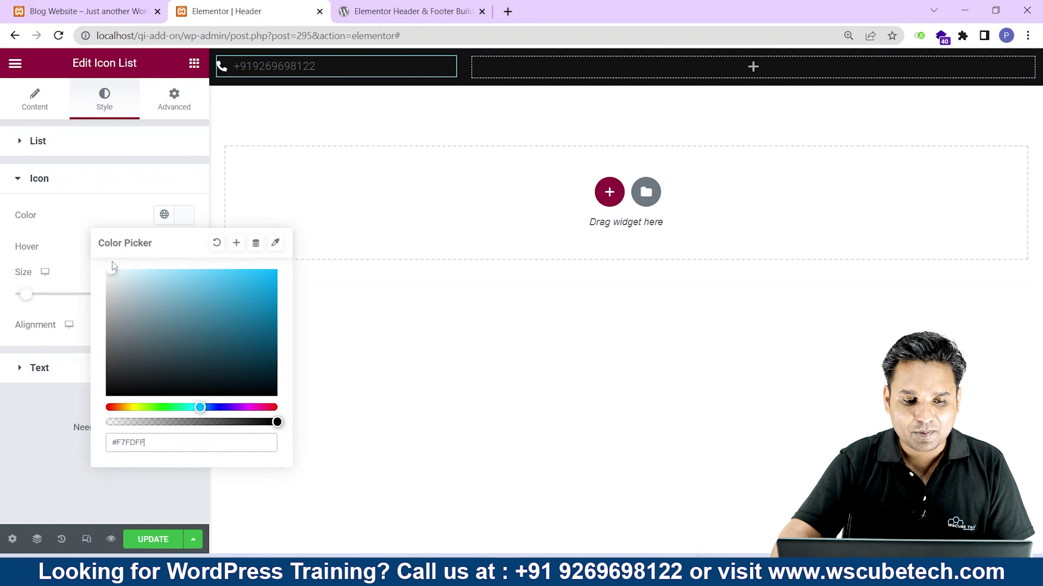
drag(25, 296, 27, 299)
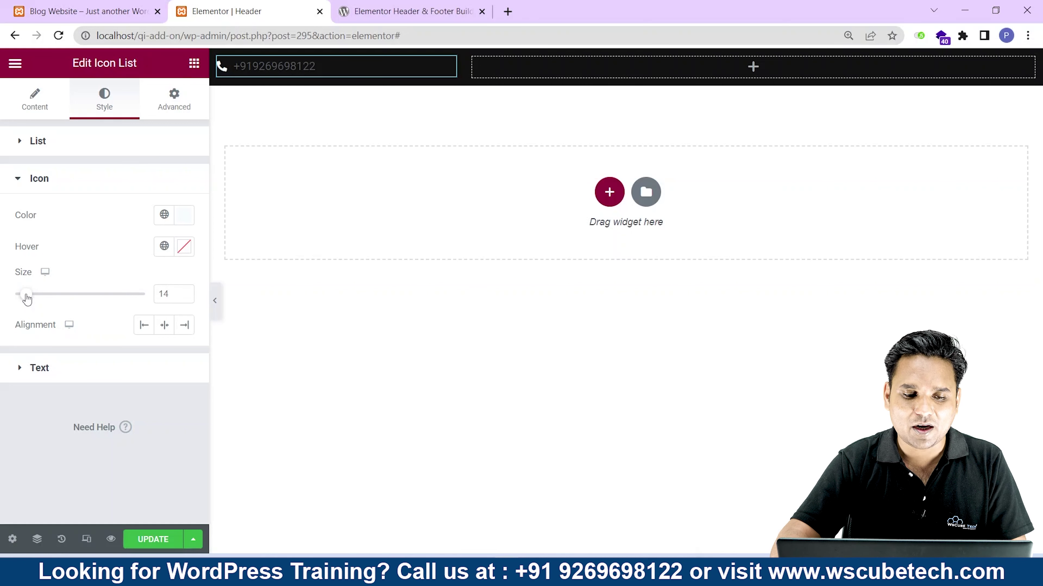
Try left, centre and right alignment, leaving the phone icon left-aligned.
click(144, 326)
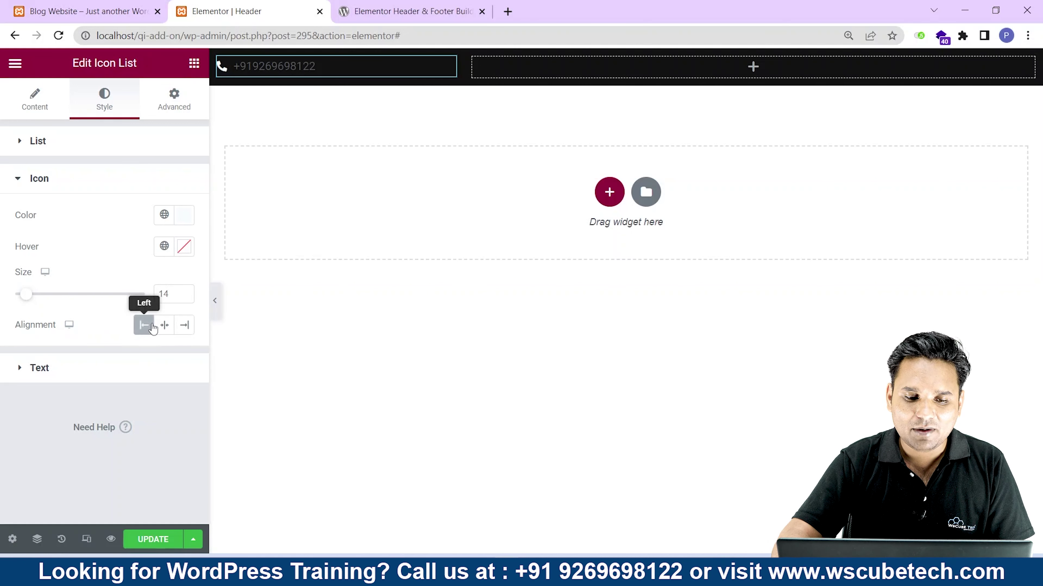
click(164, 325)
click(184, 327)
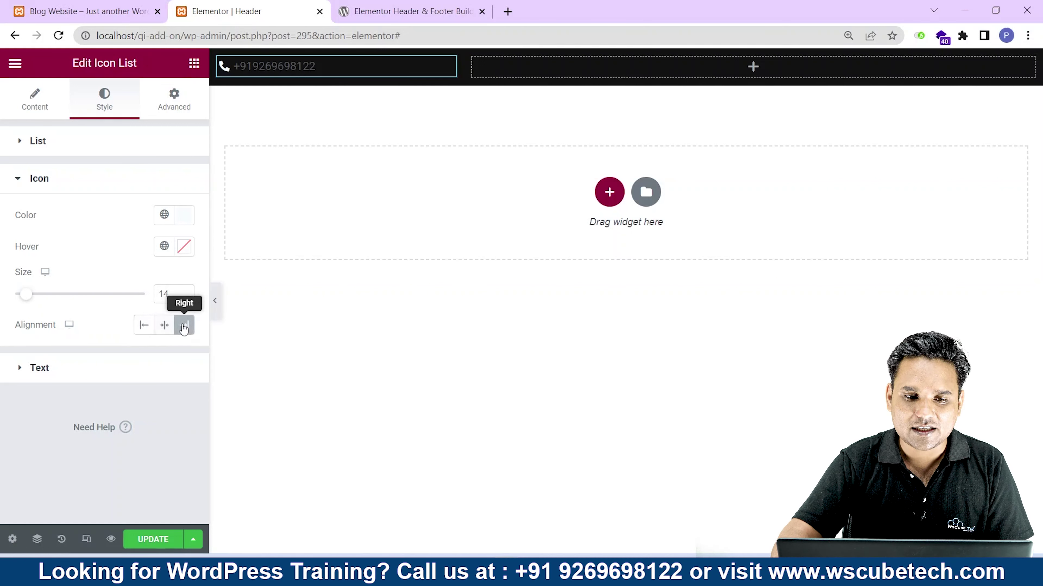
click(144, 326)
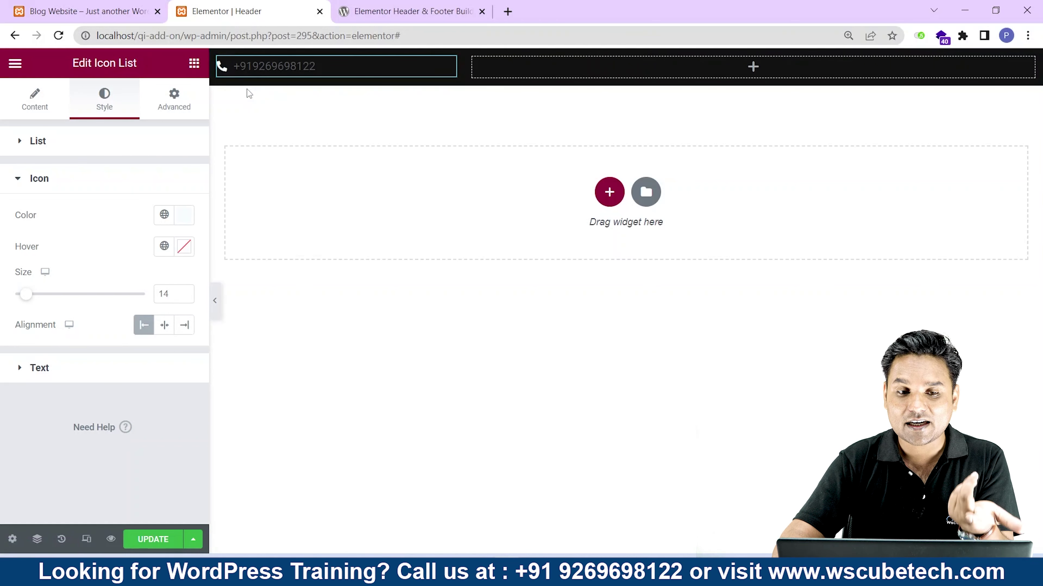
Make the phone number text #F7FAFF and narrow its top-bar column.
click(68, 368)
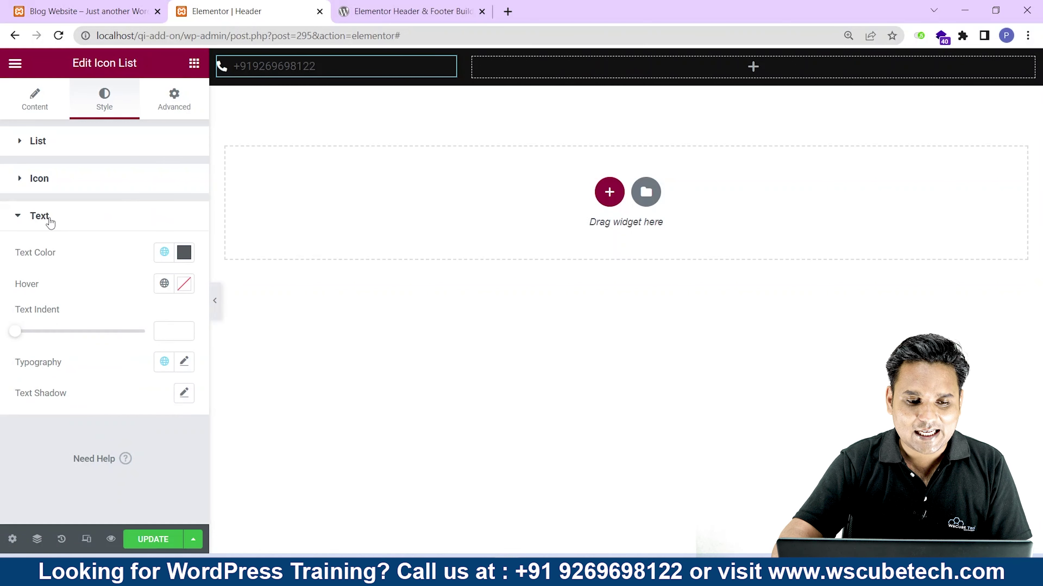
click(183, 252)
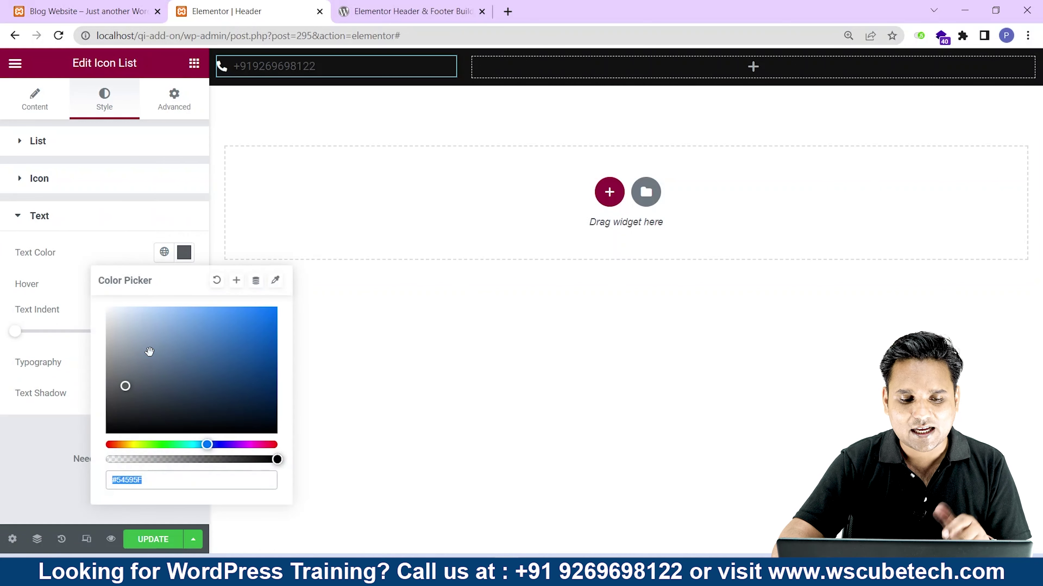
click(113, 307)
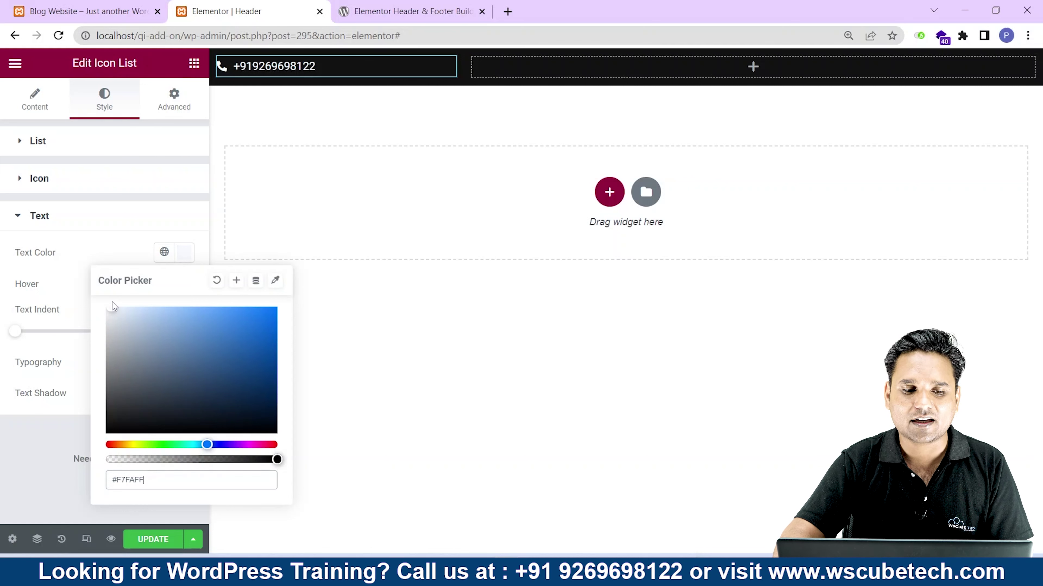
drag(20, 256, 81, 261)
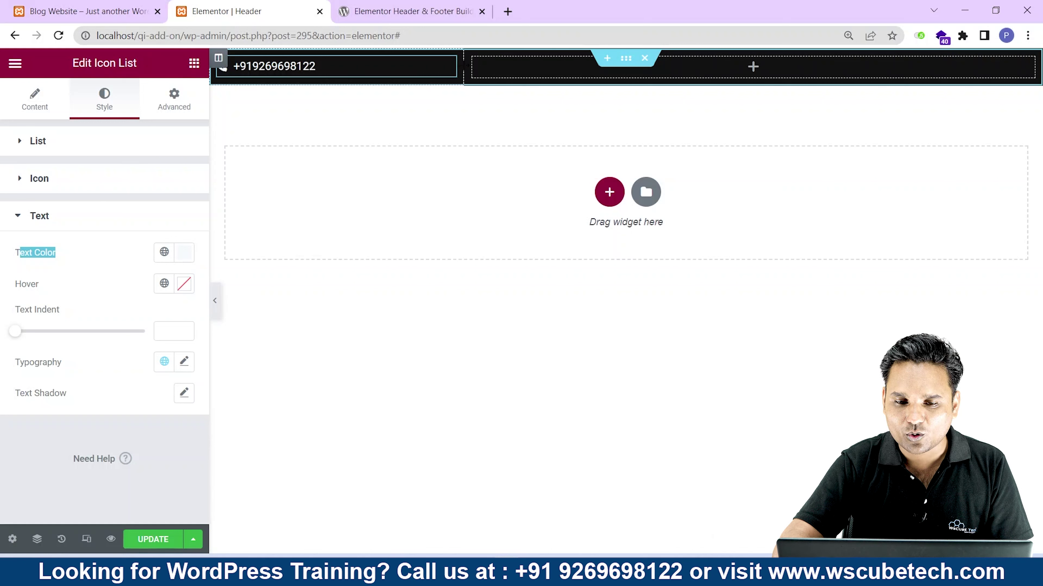
drag(460, 68, 366, 82)
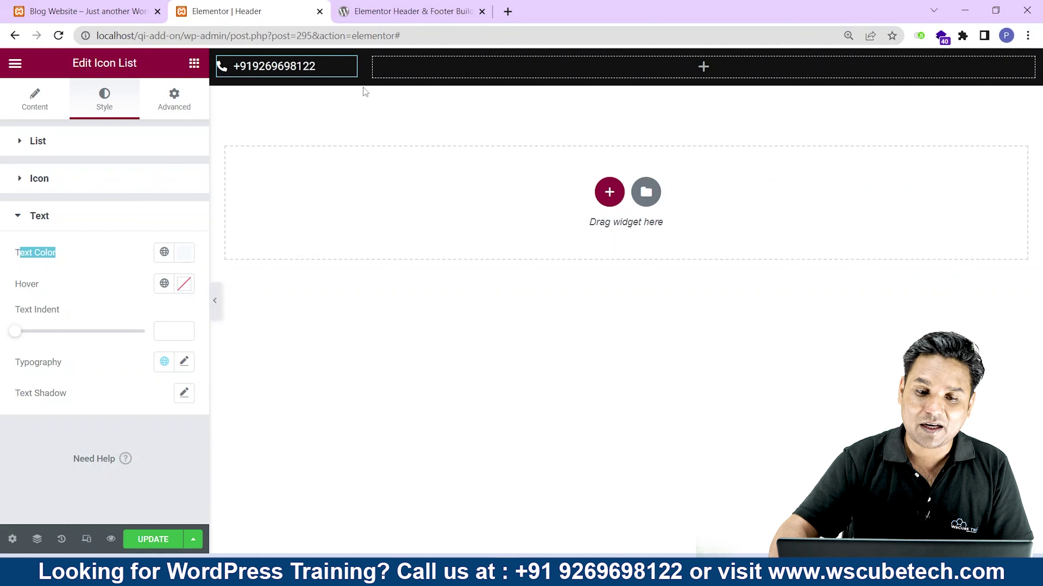
Save the header and reload the live site to view it.
click(160, 543)
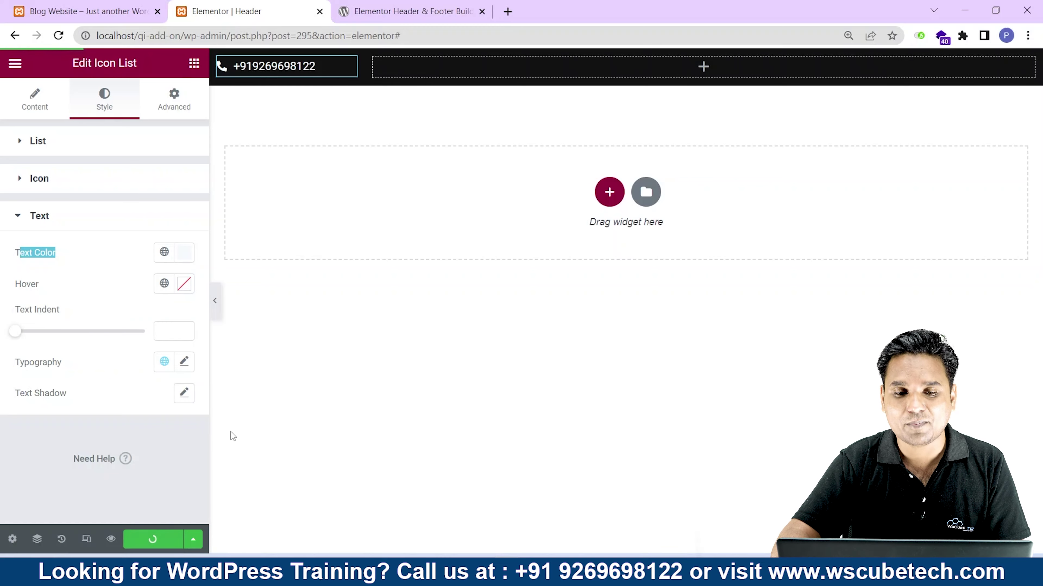
click(86, 11)
key(F5)
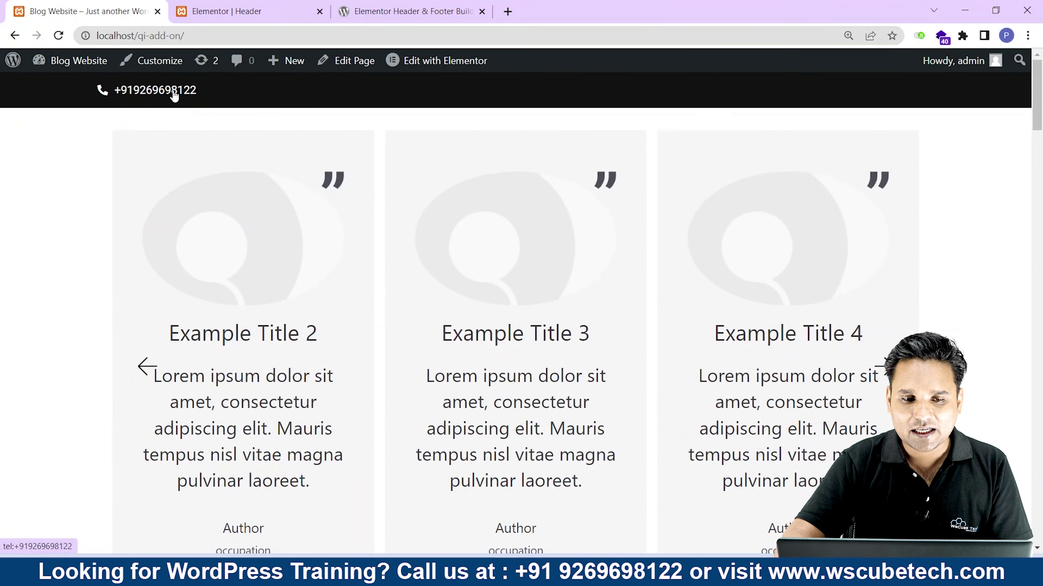
Test the phone number's call link on the live site, then return to the header editor.
click(174, 94)
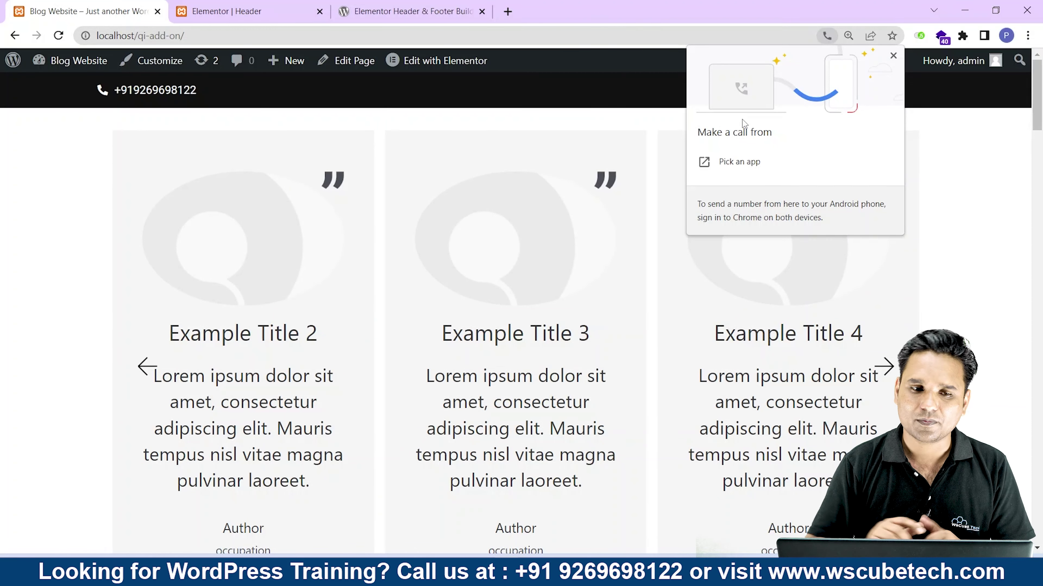
key(ctrl+Tab)
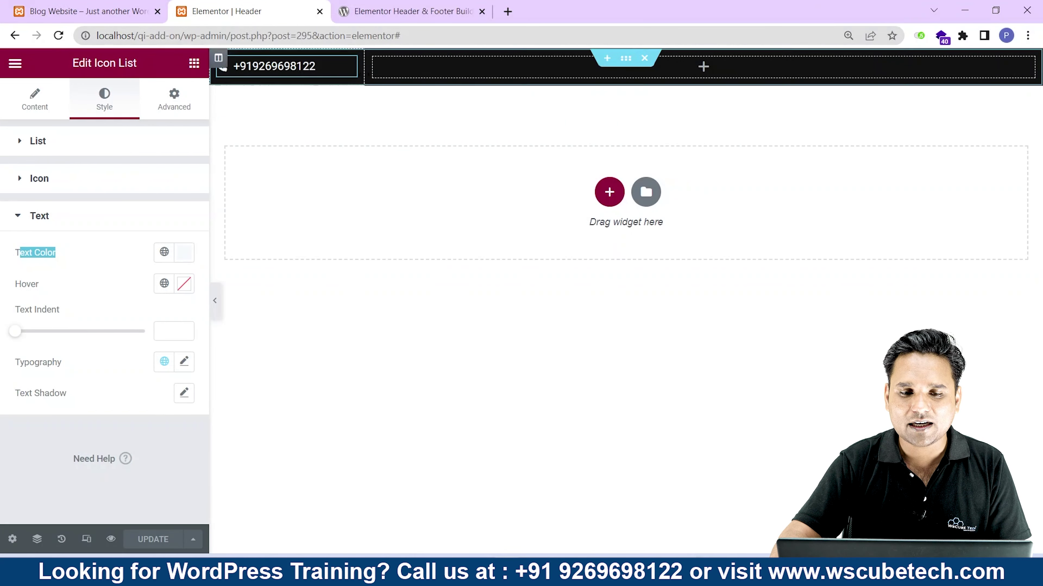
Duplicate the phone column and resize the copy to about 18% width.
right_click(361, 82)
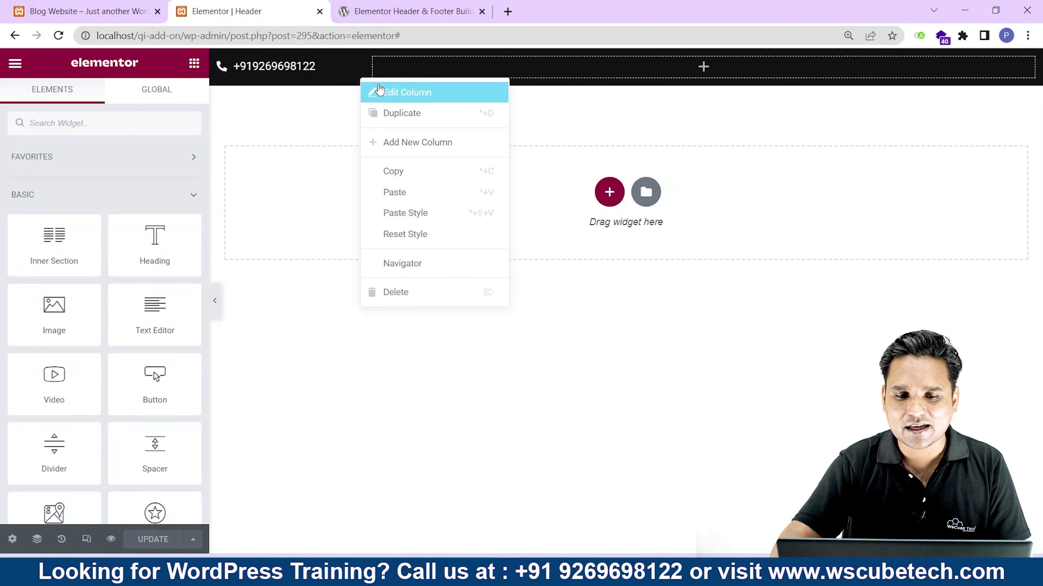
click(401, 109)
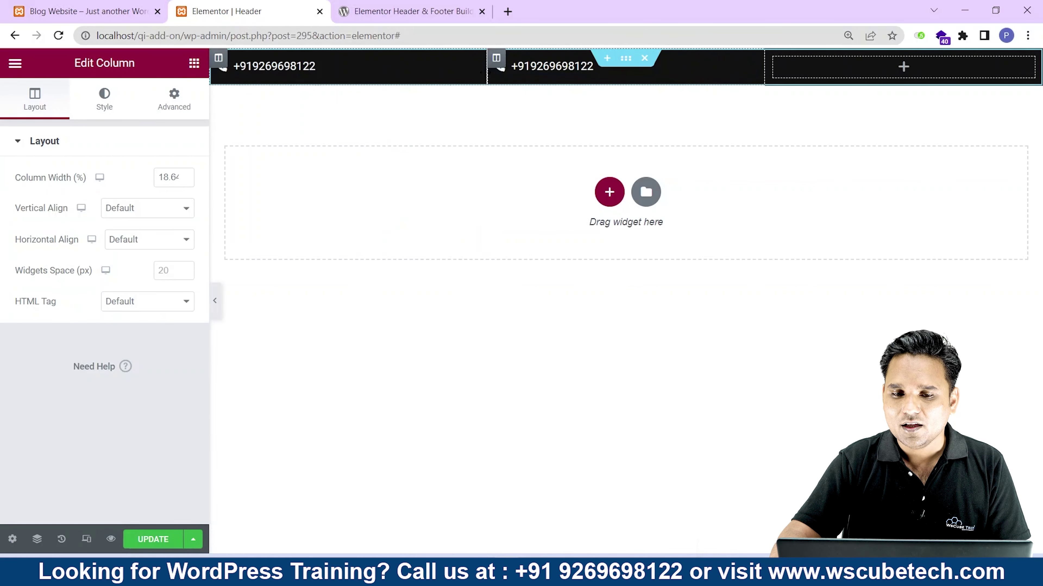
drag(486, 78, 435, 76)
drag(377, 73, 360, 70)
mouse_move(761, 68)
mouse_down()
mouse_move(493, 68)
mouse_move(505, 68)
mouse_up()
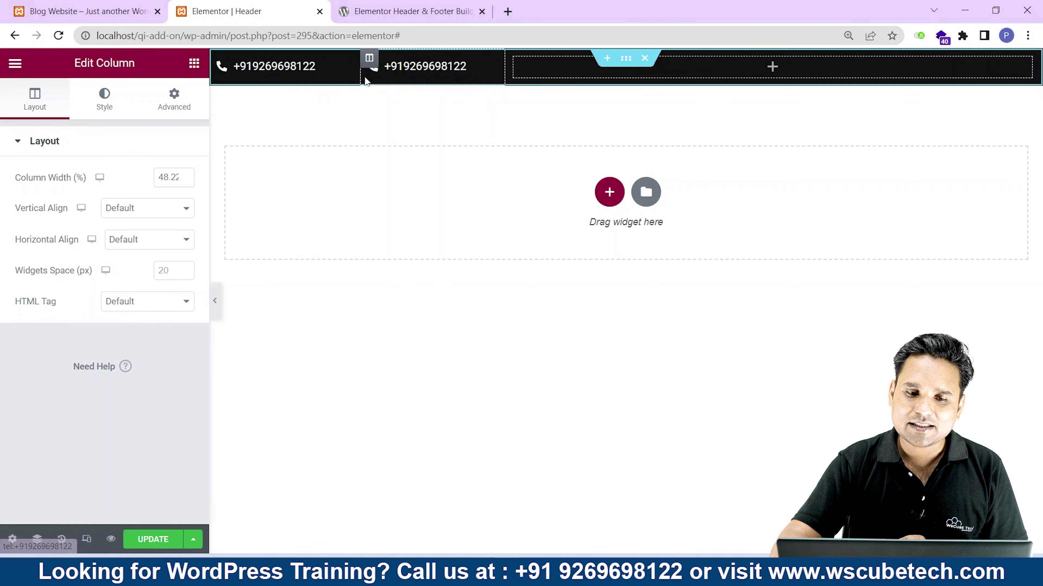
drag(360, 77, 352, 77)
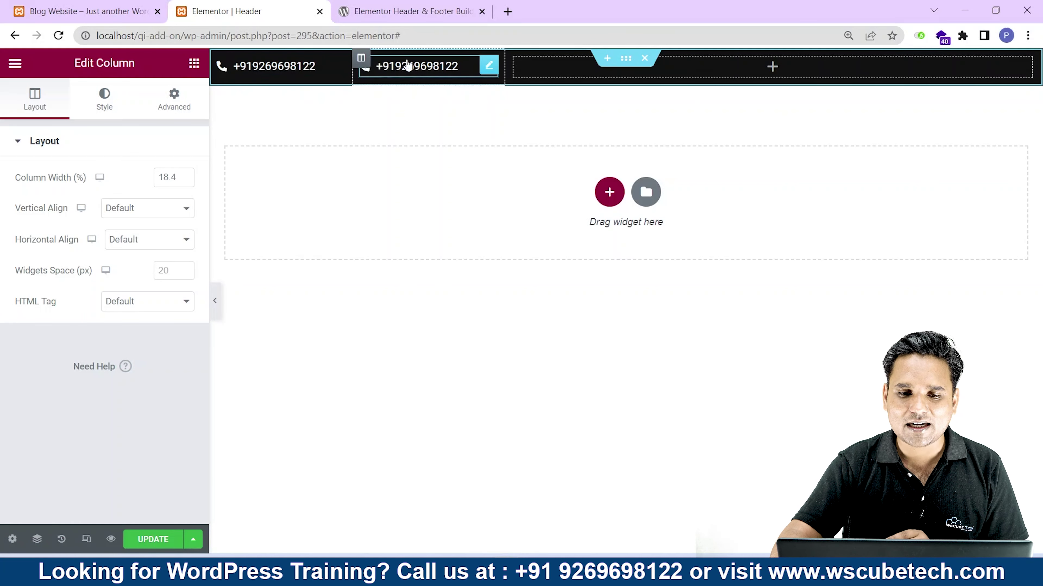
Replace the copied phone number text with the contact e-mail address.
click(438, 67)
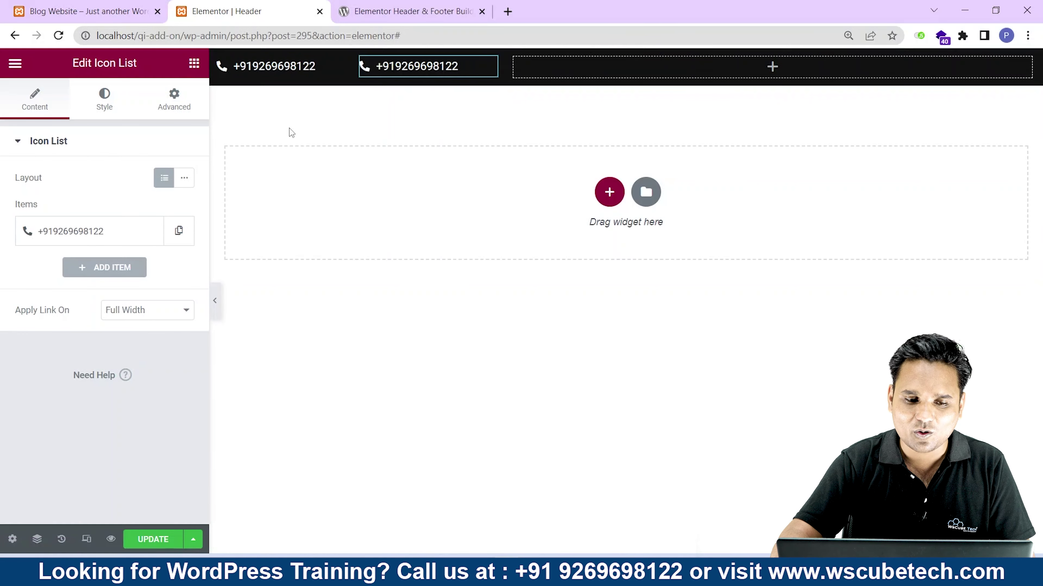
click(87, 233)
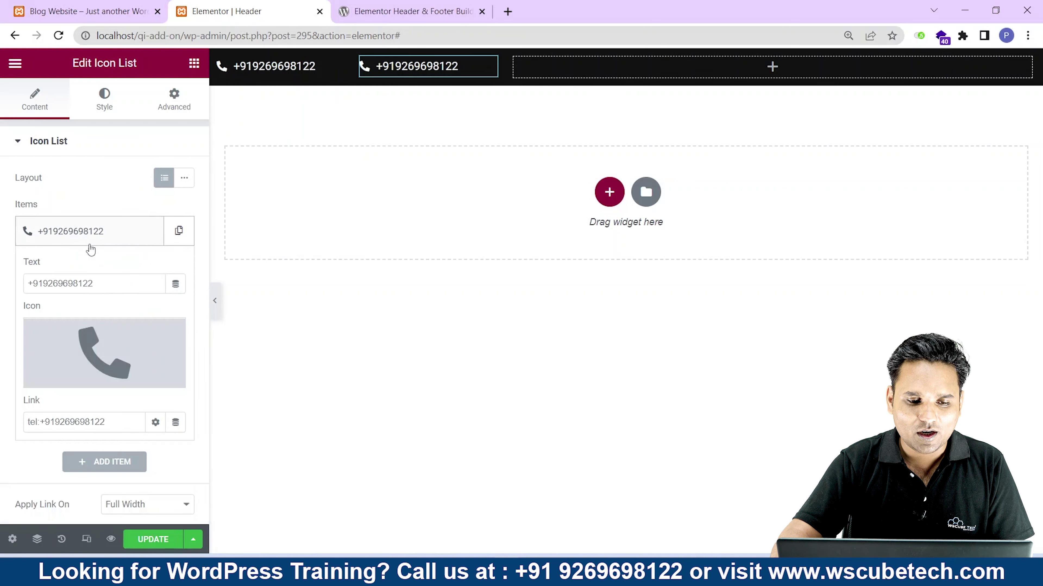
drag(94, 283, 41, 283)
key(BackSpace)
key(BackSpace)
key(BackSpace)
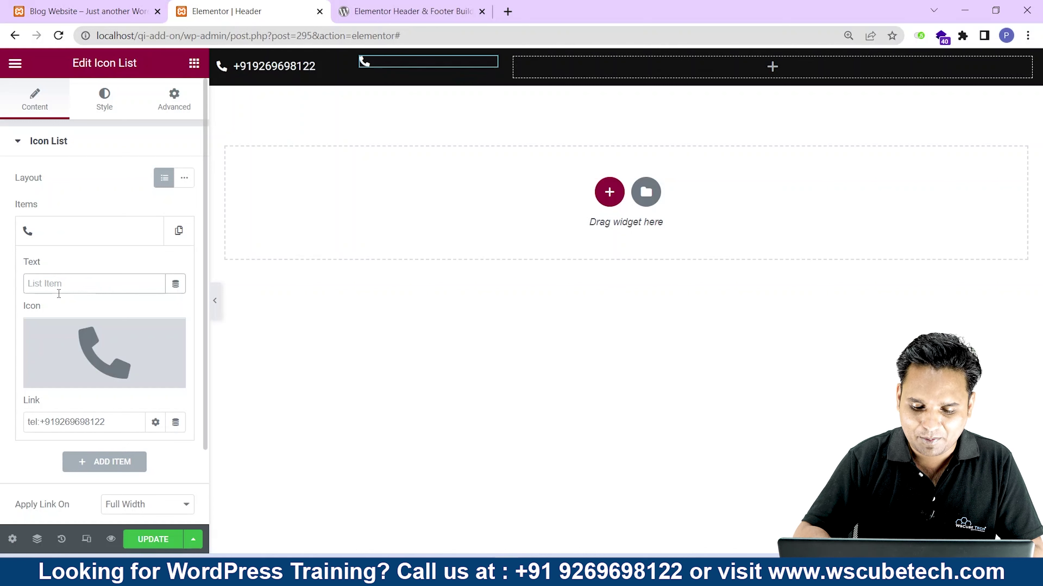
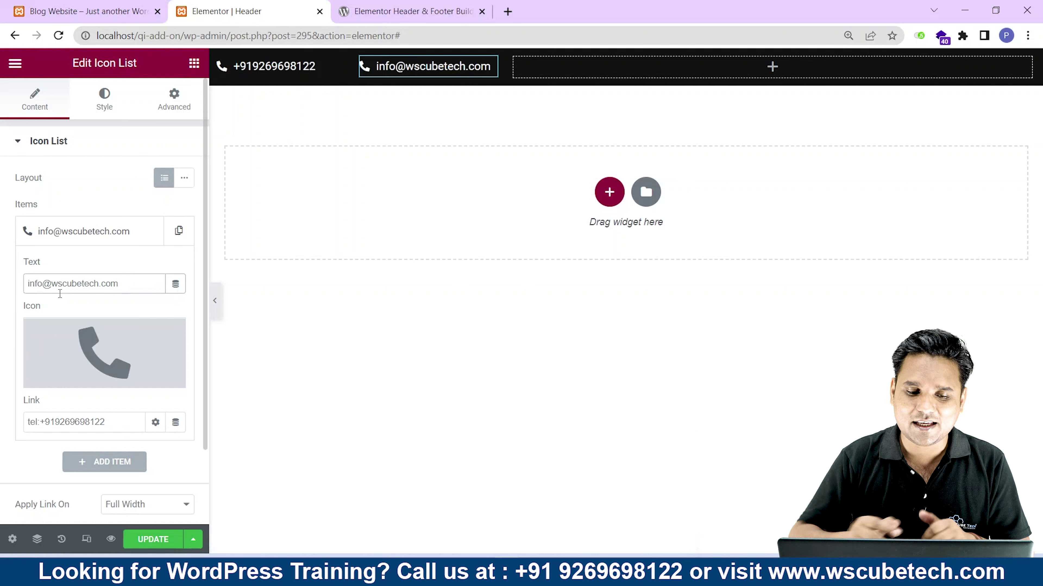
Swap the e-mail entry's icon for the Envelope icon found by searching 'env'.
click(136, 367)
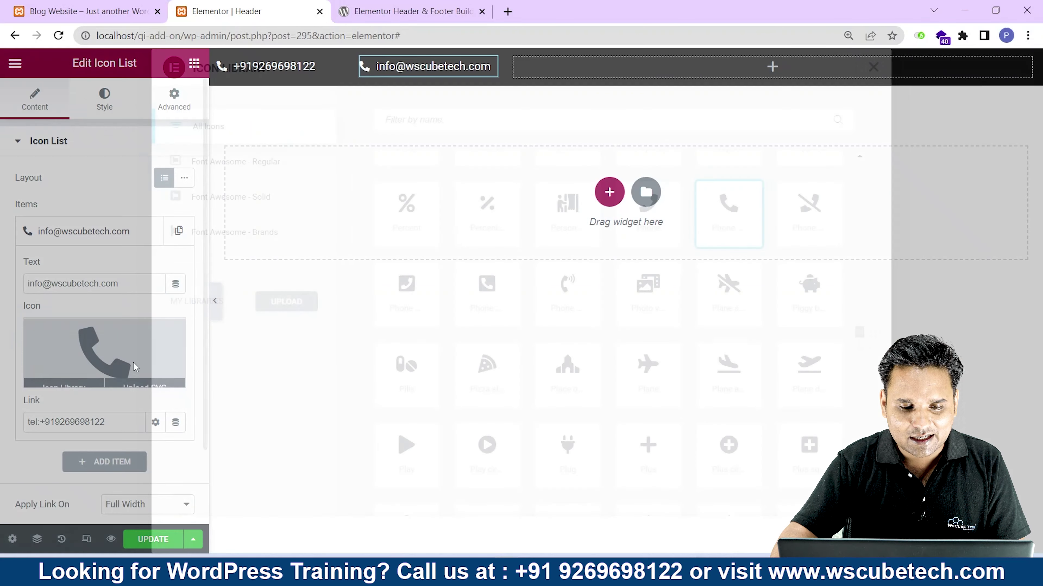
click(476, 113)
text(e)
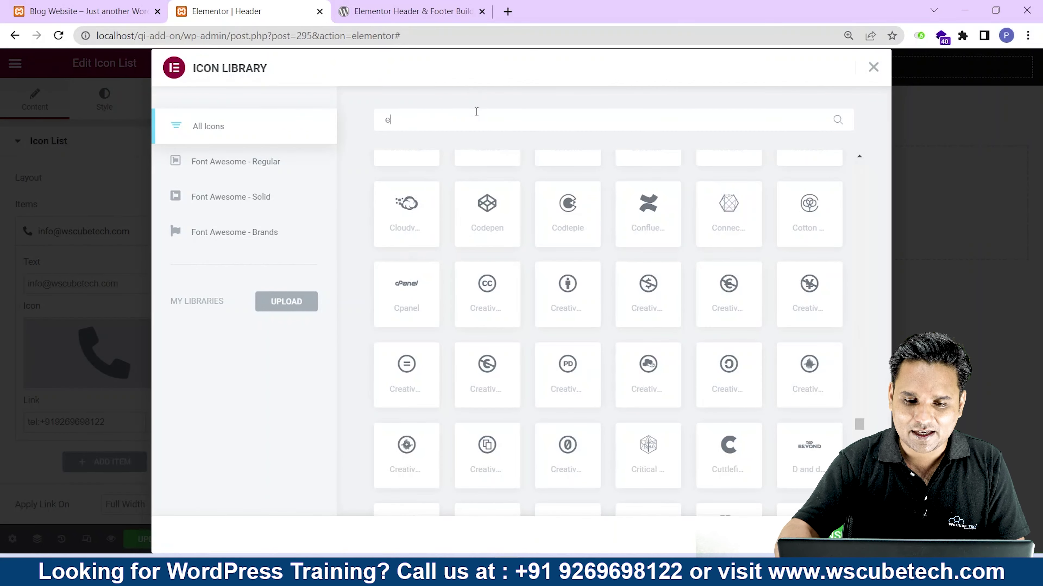
text(nv)
click(406, 231)
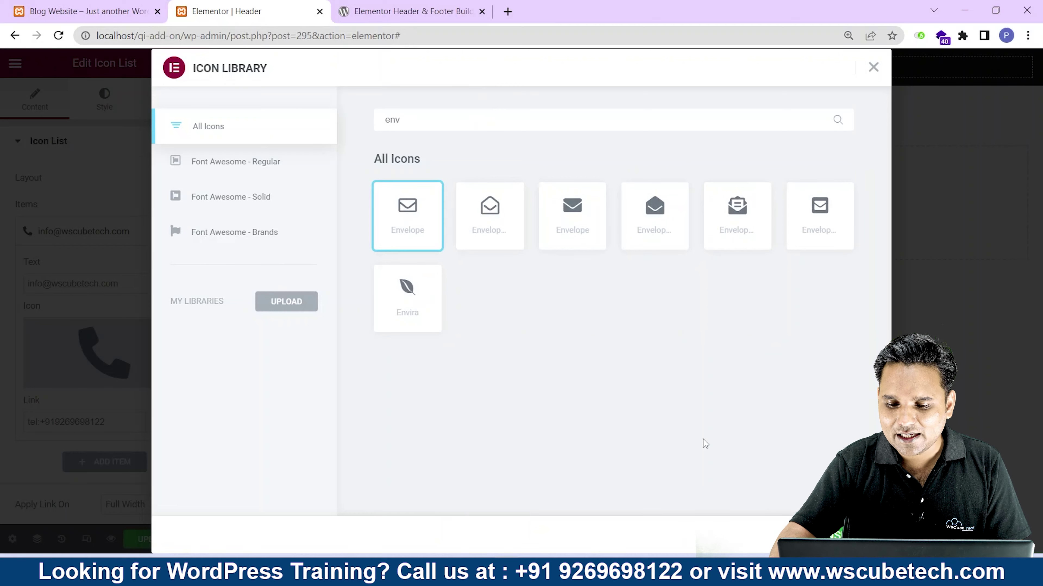
double_click(406, 218)
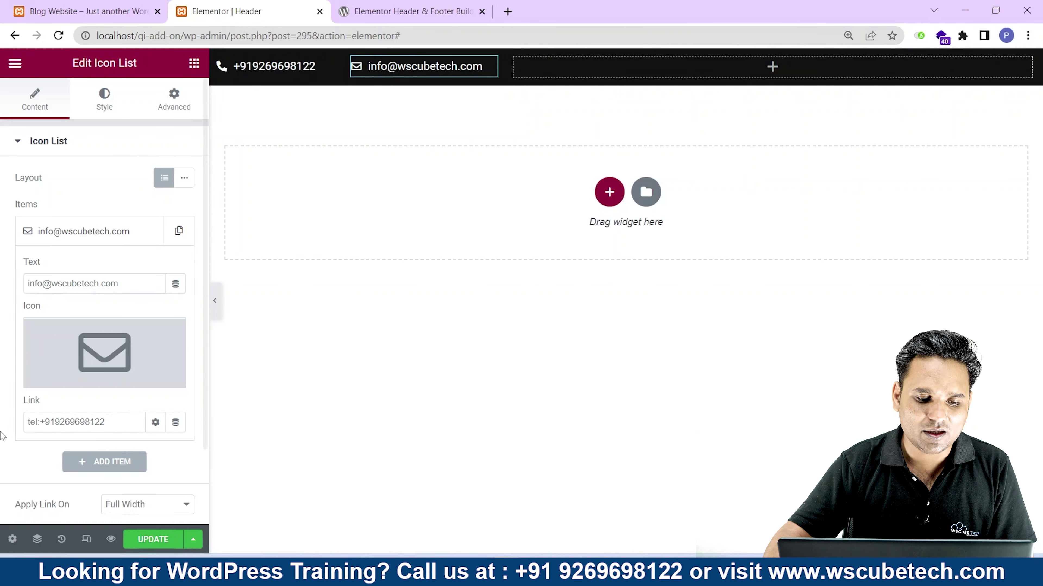
Link the e-mail entry to mailto: plus the contact address, save, and view the live site.
drag(105, 422, 79, 423)
key(ctrl+a)
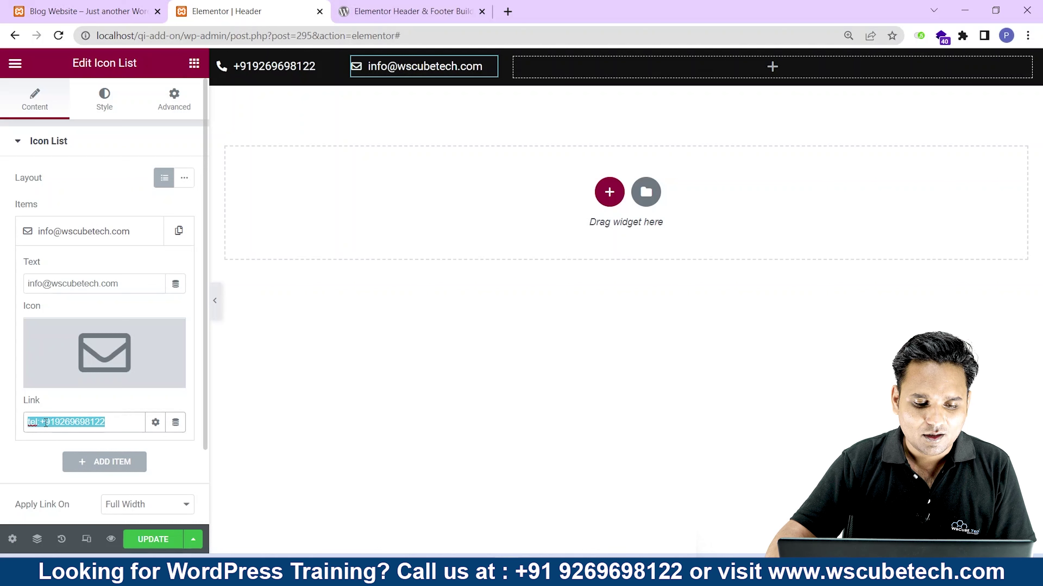
text(mail)
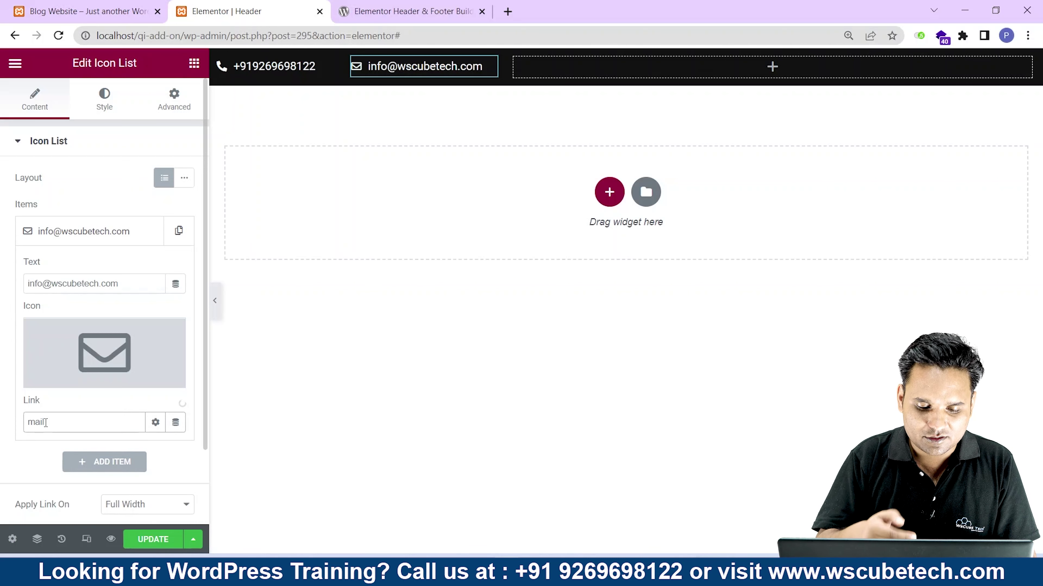
text(to:)
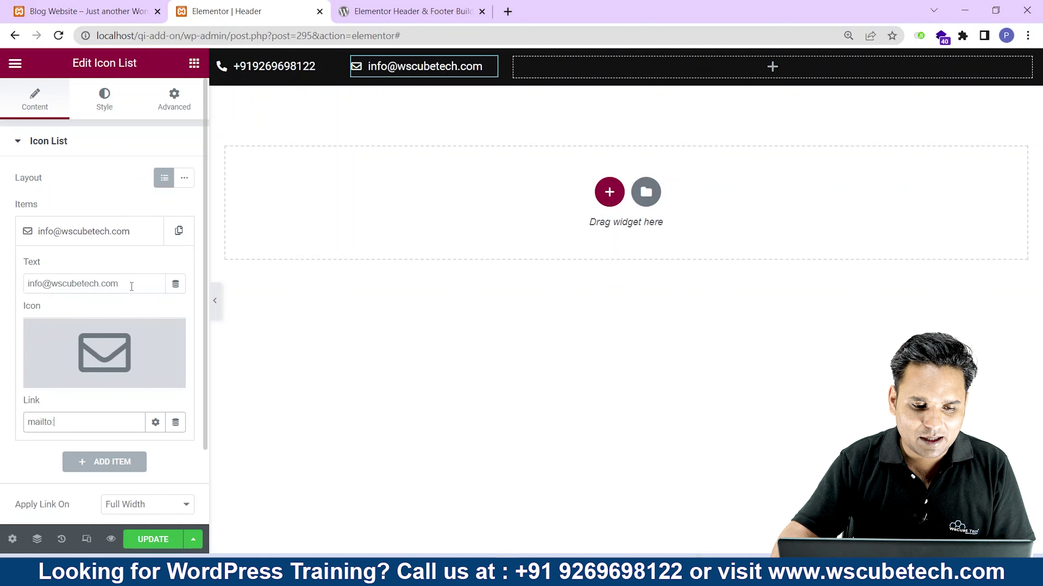
drag(121, 283, 4, 283)
key(ctrl+c)
click(73, 422)
key(ctrl+v)
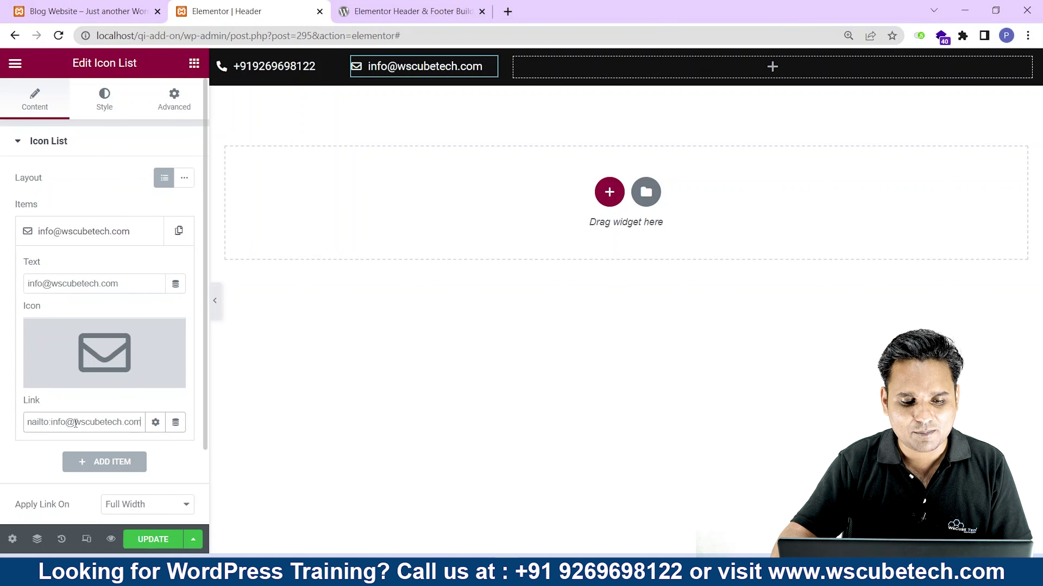
click(157, 546)
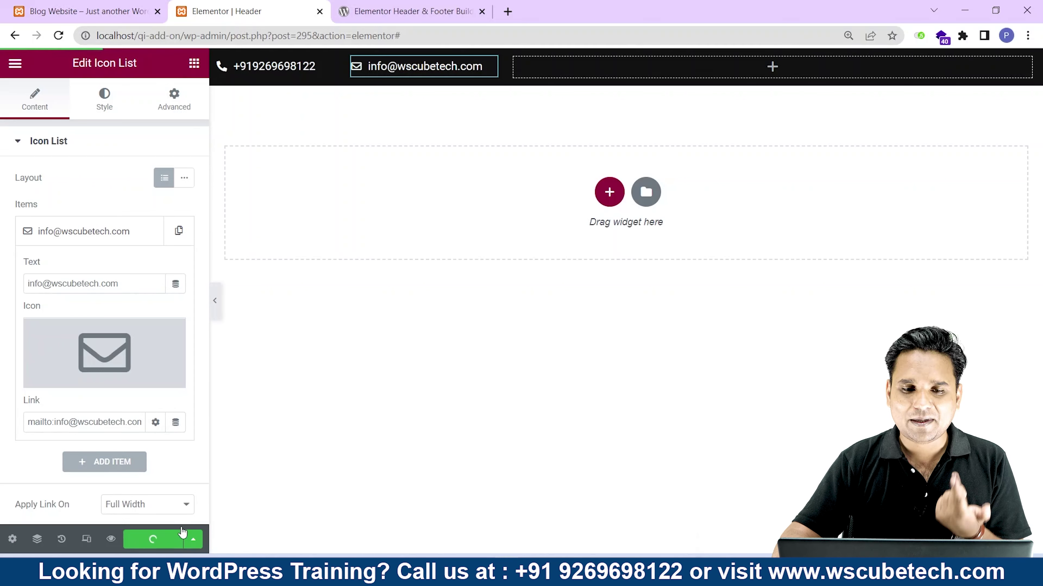
click(82, 11)
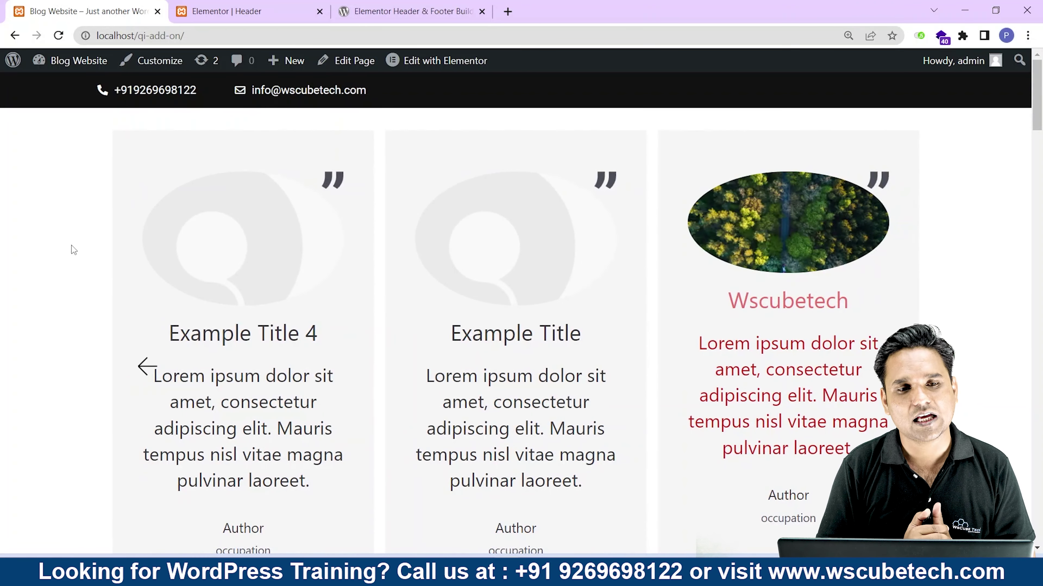
Go back to the Elementor header editor after checking the live top bar.
key(ctrl+Tab)
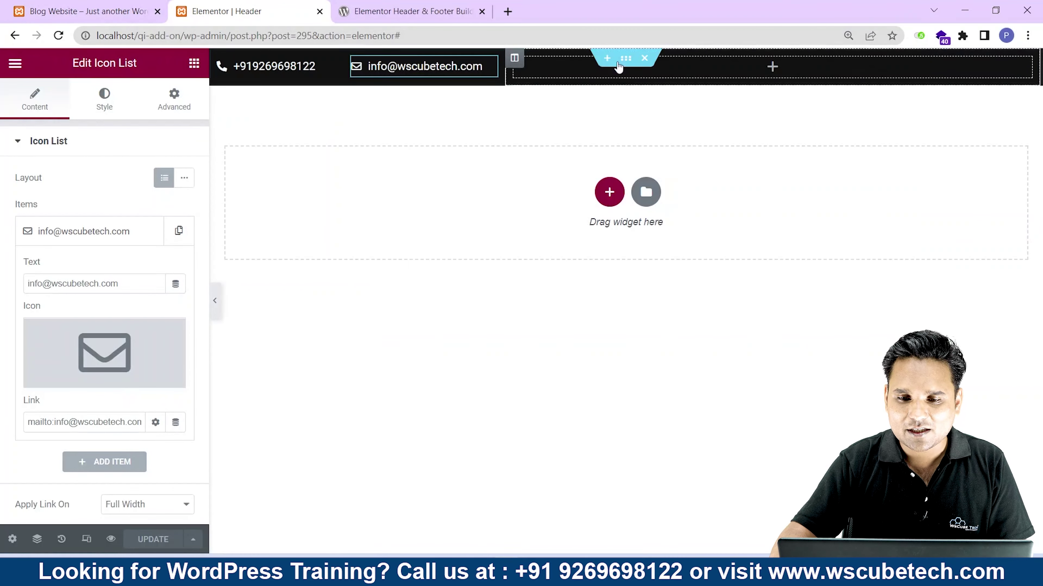
Place a Social Icons widget, found by searching 'soci', into the empty right-hand column.
click(772, 68)
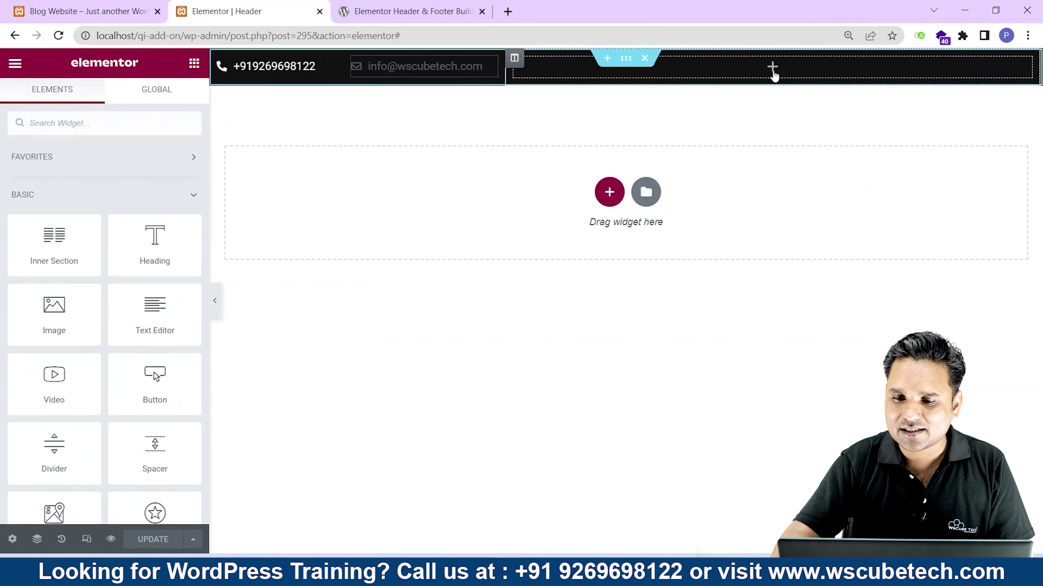
click(100, 124)
text(s)
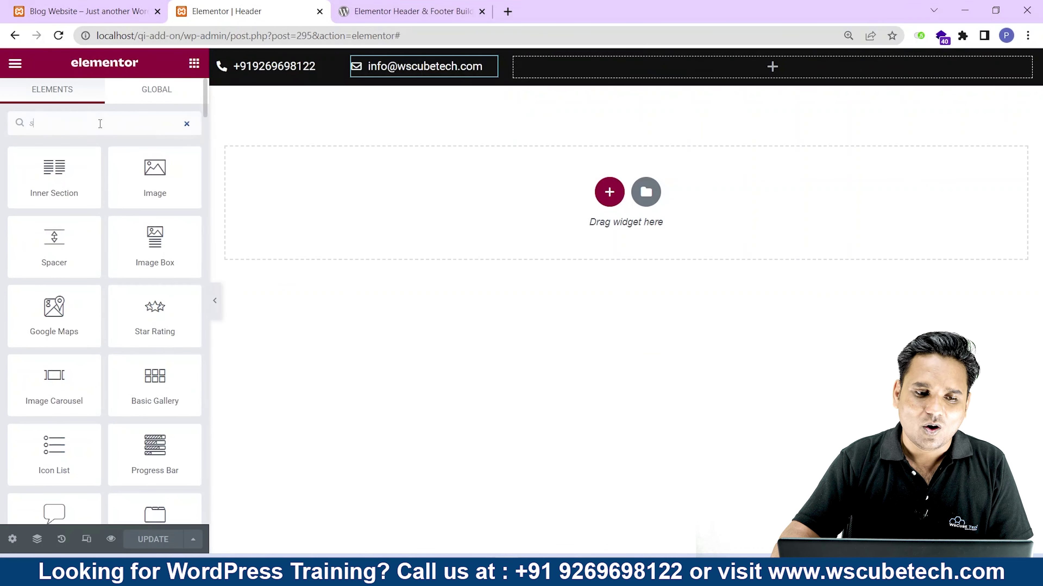
text(oci)
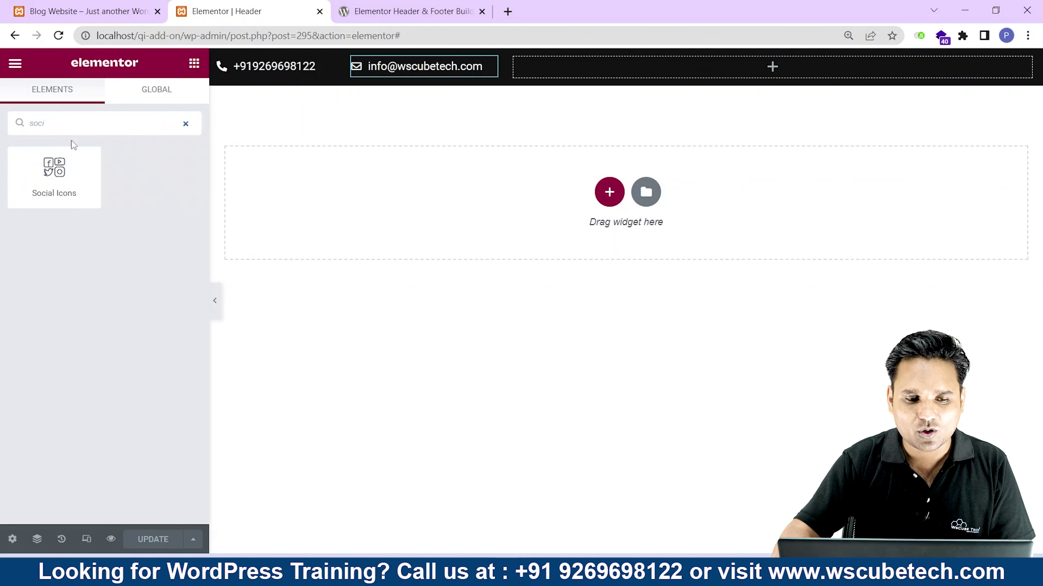
drag(73, 150, 758, 72)
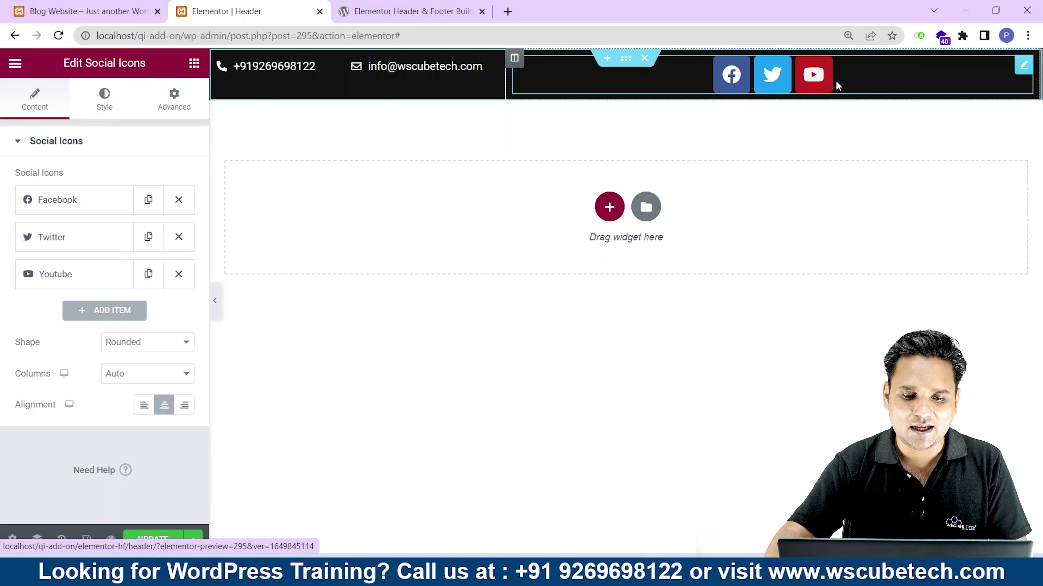
Align the social icons to the right of the top bar.
click(57, 214)
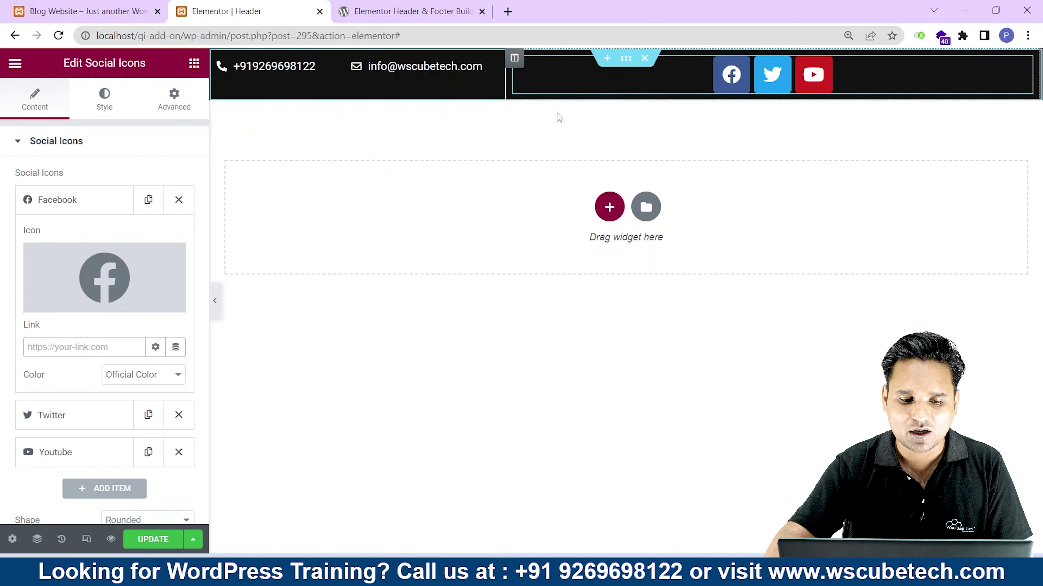
scroll(43, 333, down, 4)
click(183, 414)
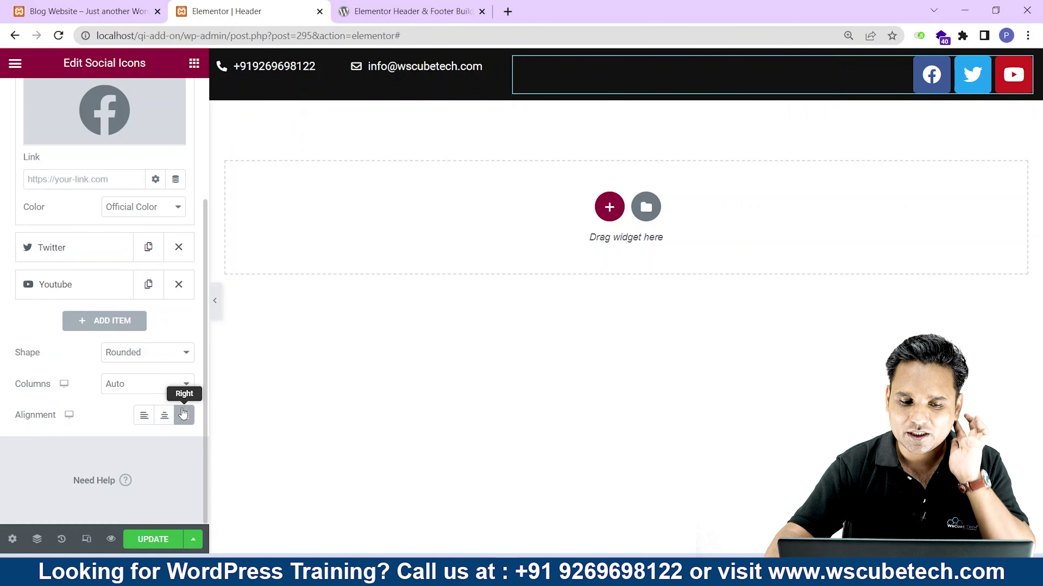
scroll(103, 288, up, 4)
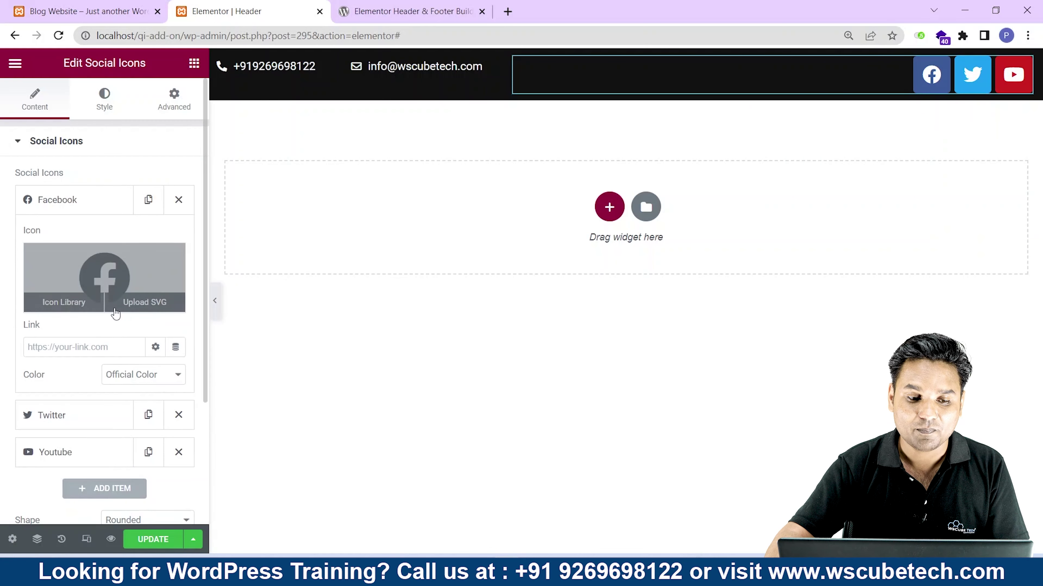
Review the Facebook, Twitter and YouTube social icon entries.
click(50, 348)
scroll(49, 348, down, 4)
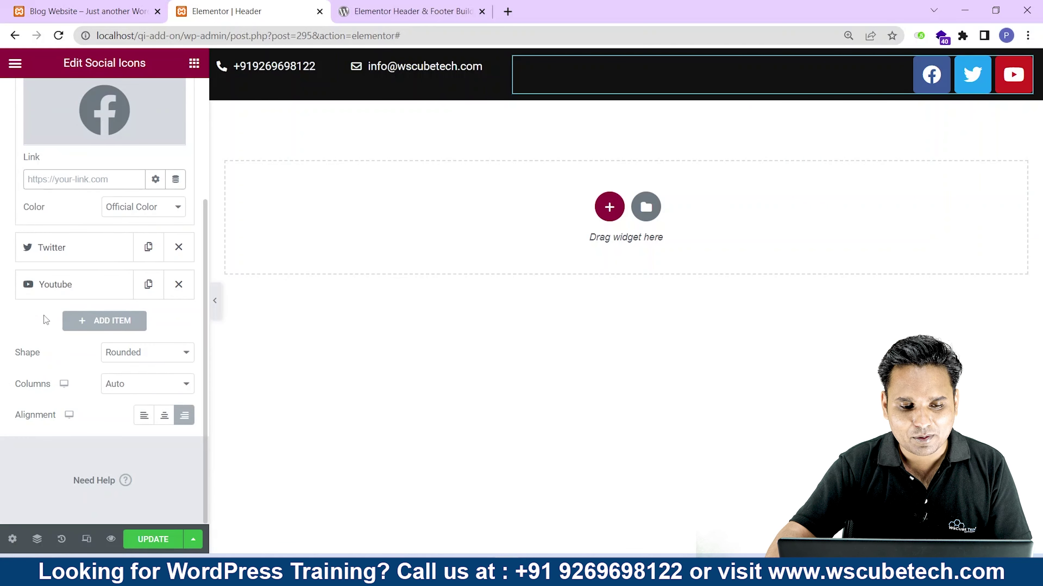
click(47, 245)
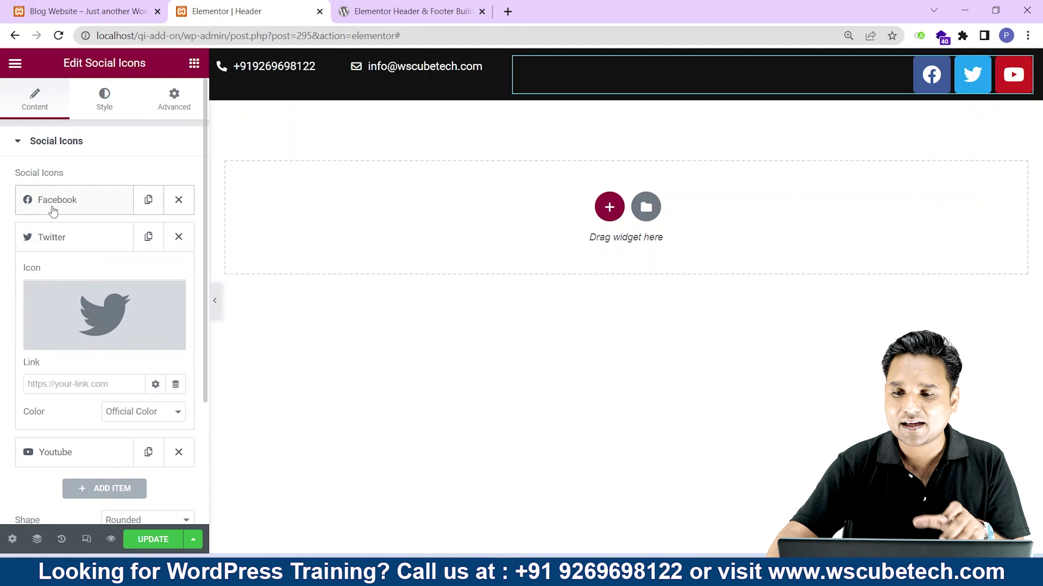
scroll(50, 241, down, 2)
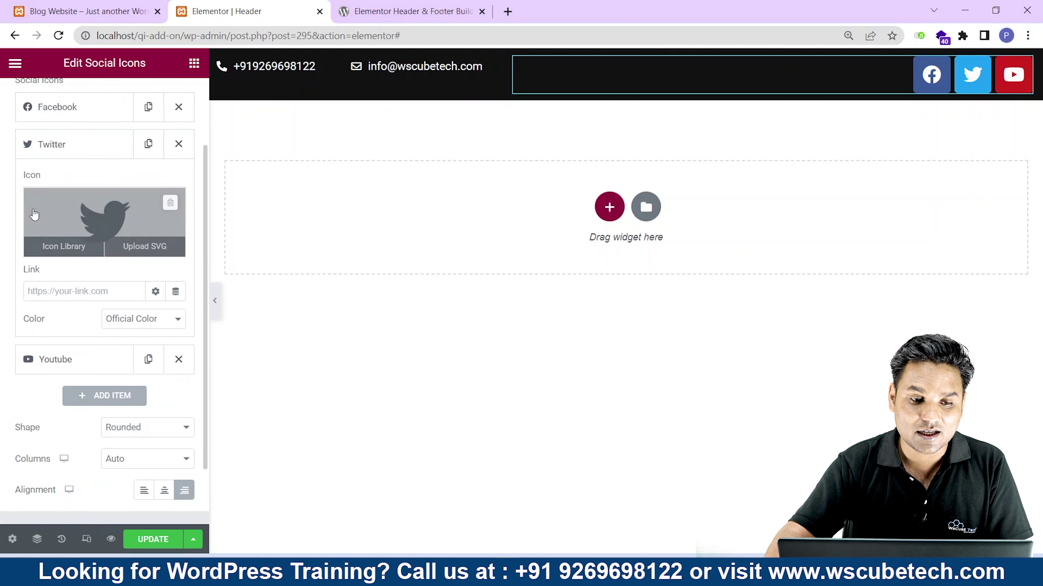
scroll(37, 206, up, 2)
click(46, 200)
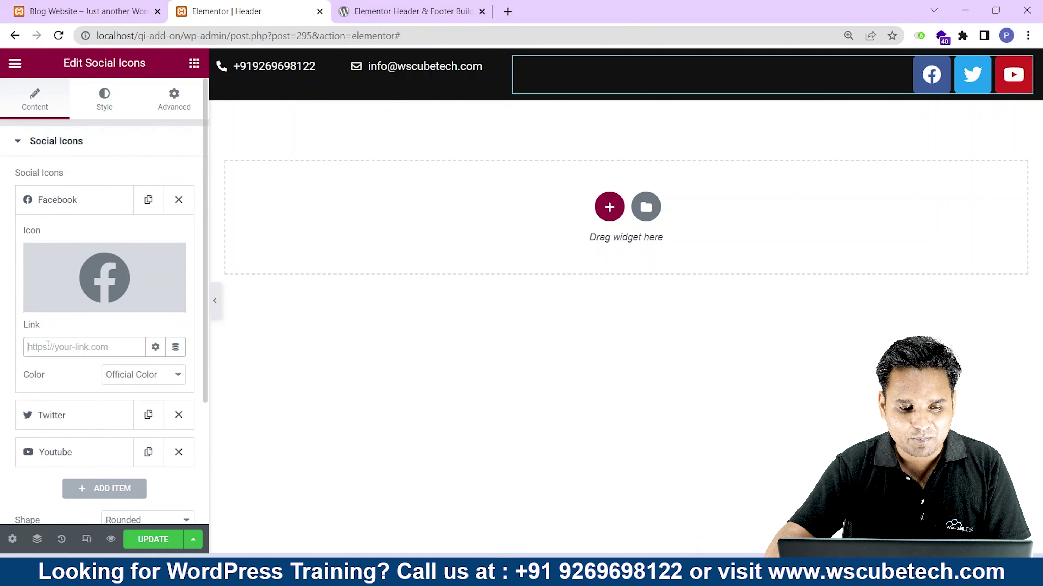
scroll(45, 345, down, 4)
click(42, 244)
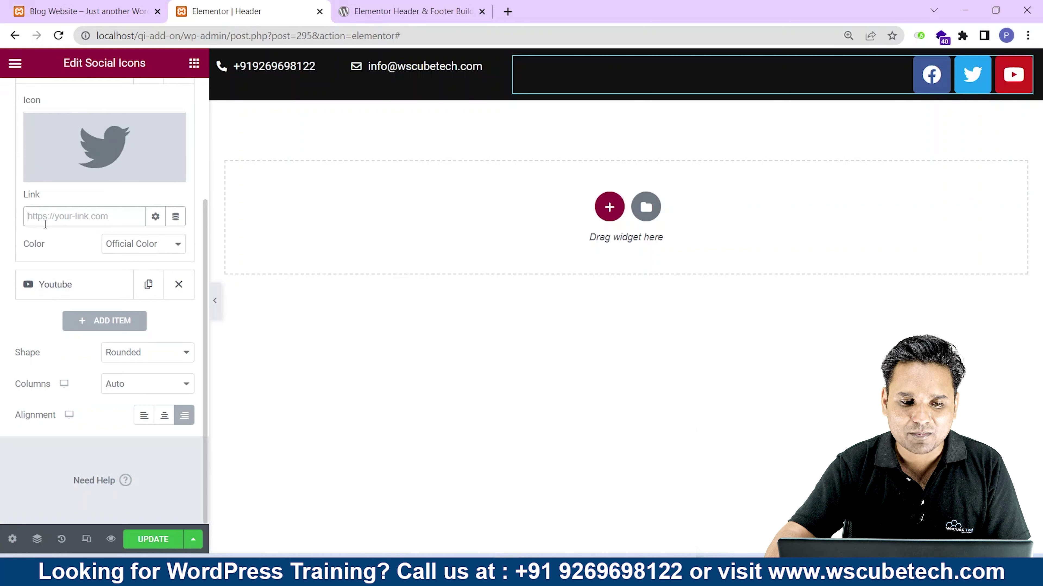
click(54, 285)
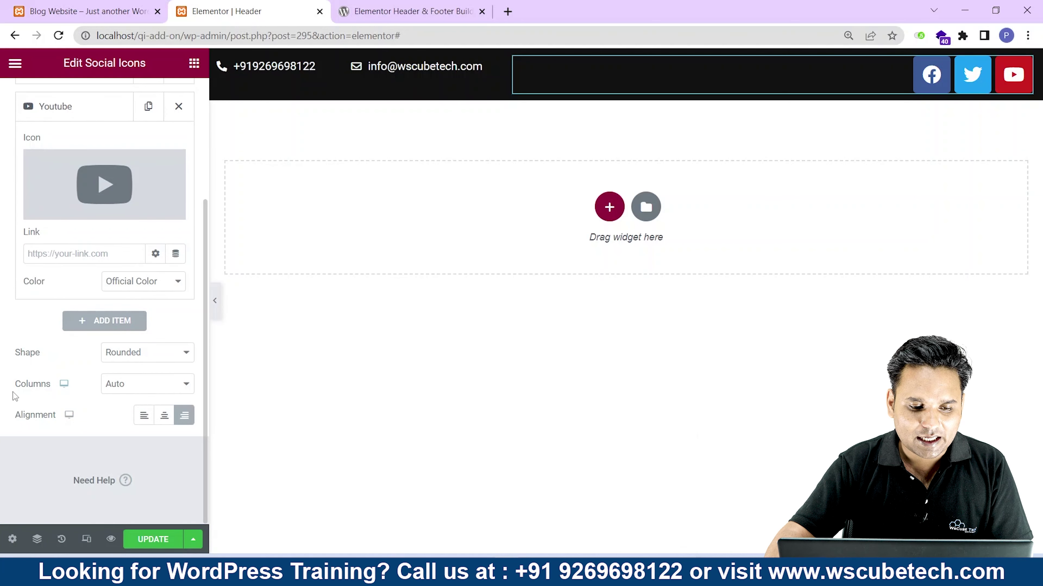
Try a two-column layout for the icons, then return them to a single row.
drag(22, 384, 26, 384)
click(124, 383)
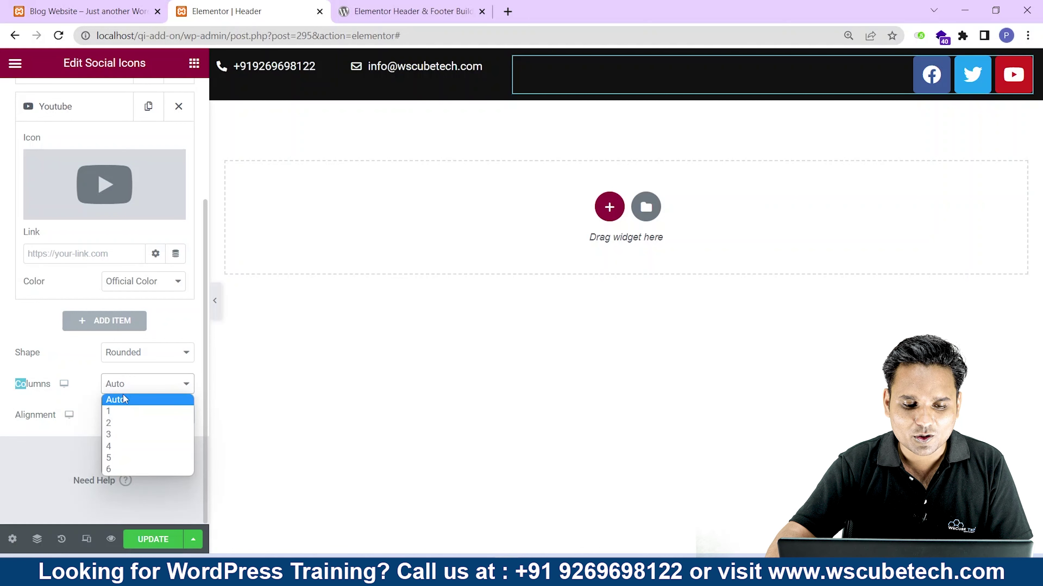
click(119, 422)
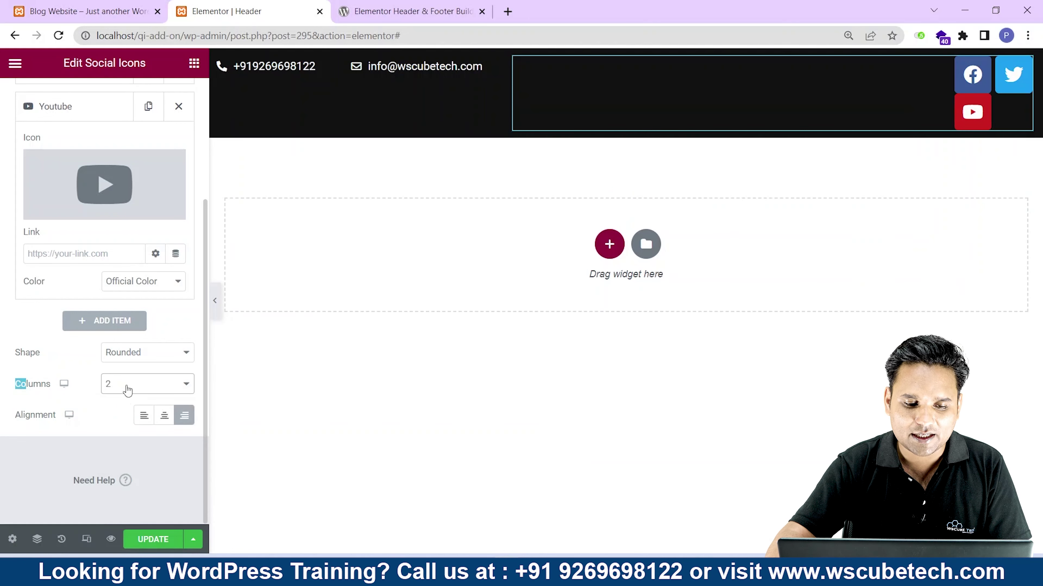
click(128, 390)
click(121, 423)
click(119, 384)
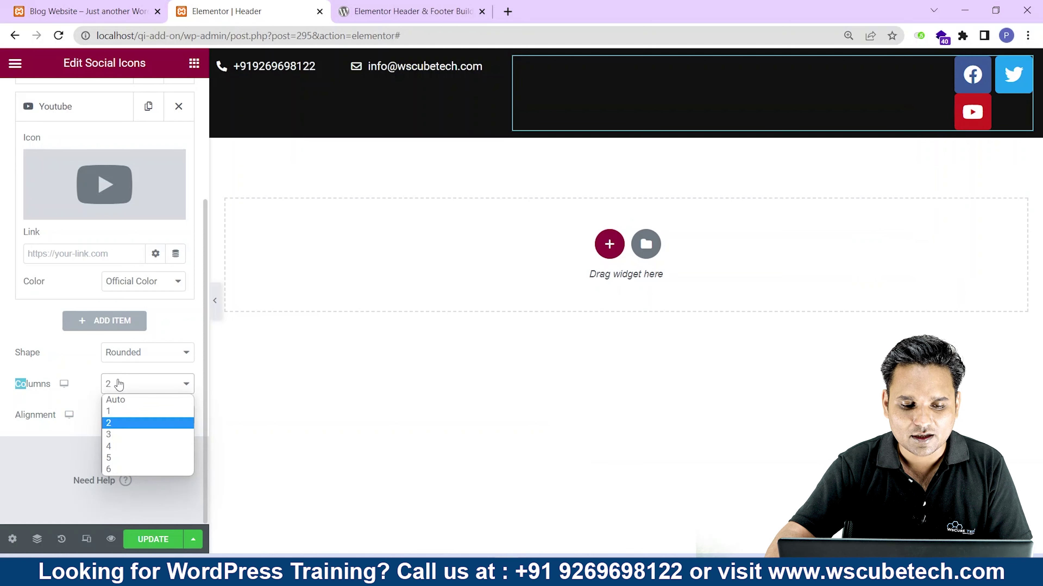
click(116, 399)
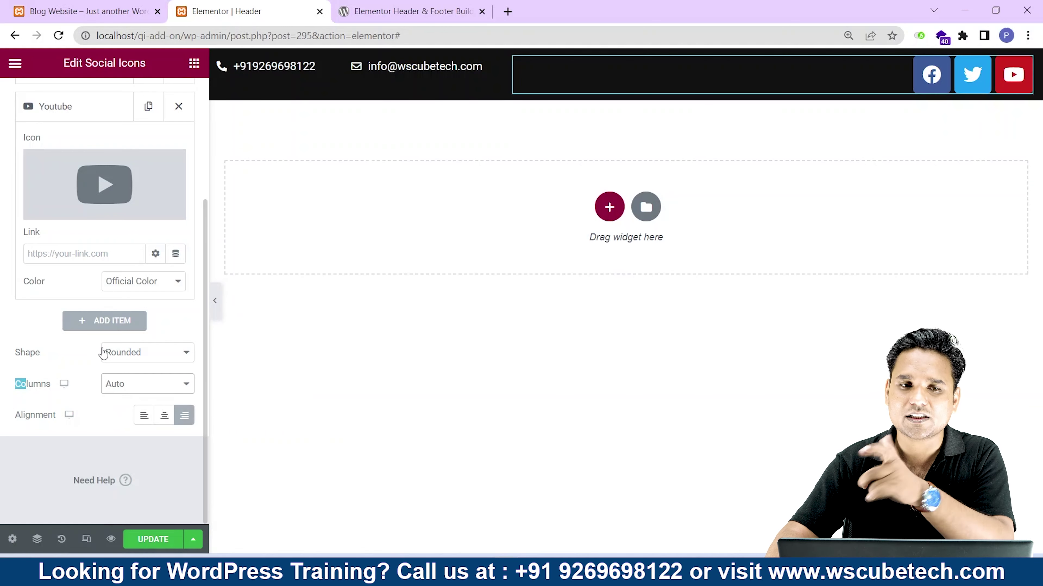
Set the social icon shape to Circle after trying Square.
click(116, 353)
click(127, 378)
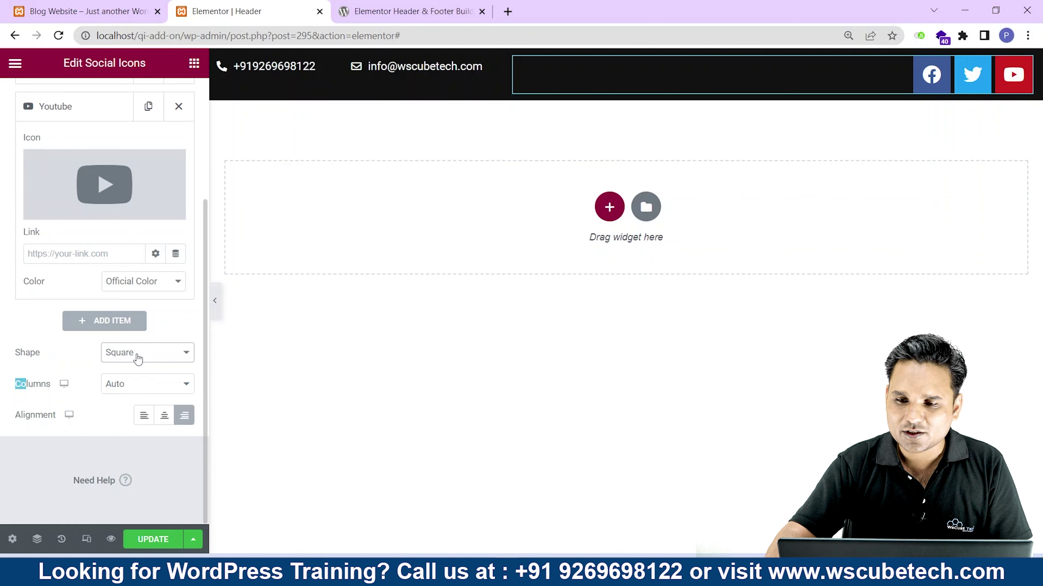
click(138, 357)
click(135, 391)
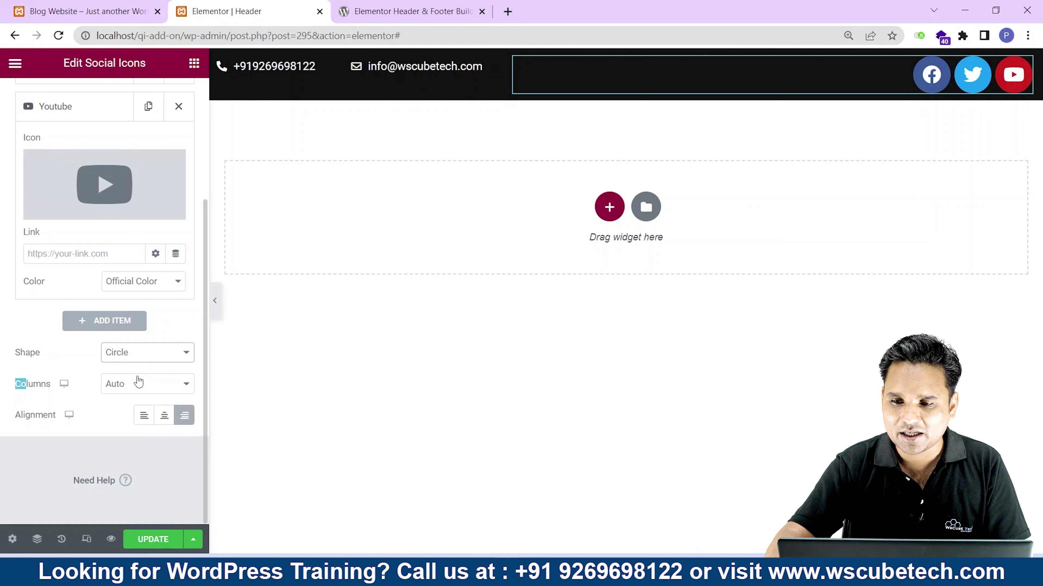
click(139, 358)
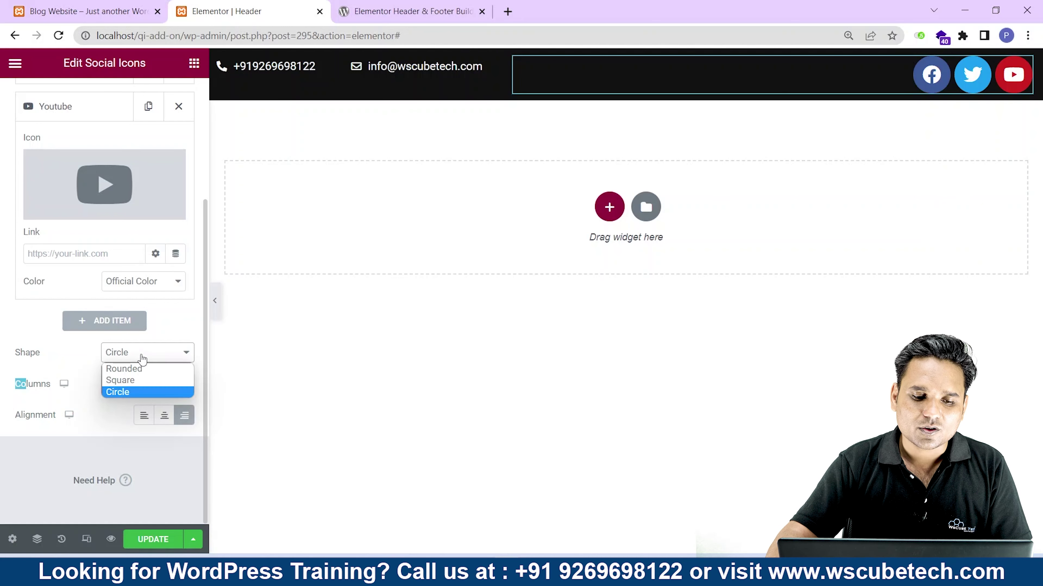
click(130, 392)
Add a fourth WordPress icon to the social icons list.
scroll(89, 334, up, 3)
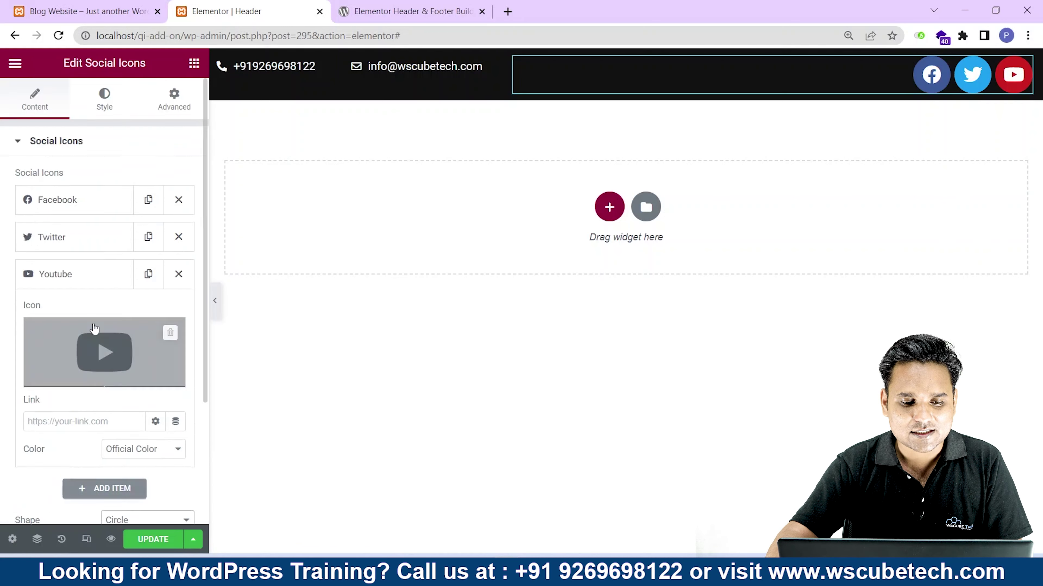
scroll(90, 334, down, 3)
click(90, 324)
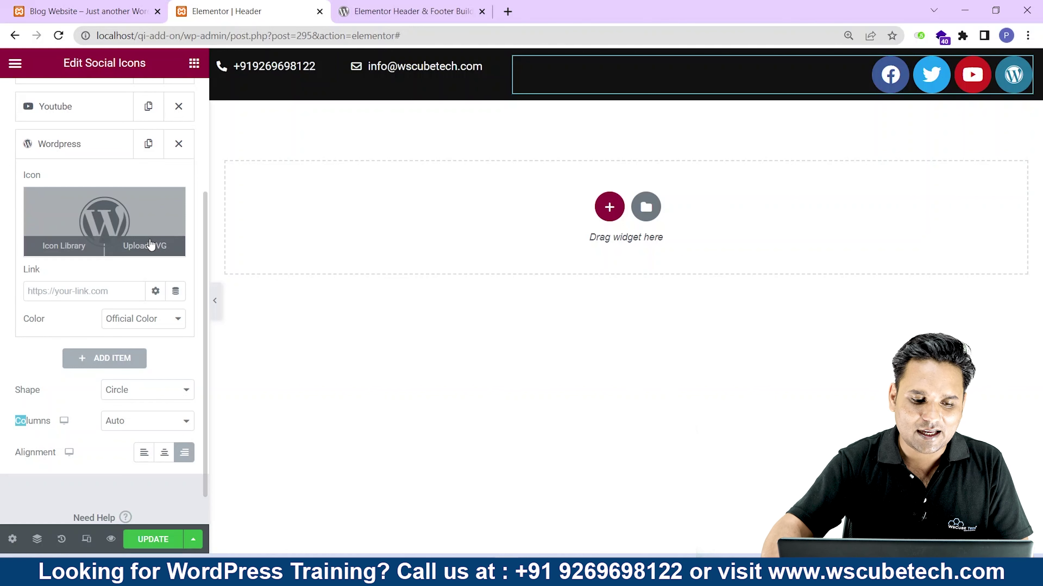
scroll(151, 244, up, 5)
Style the social icons with size 14, padding 0.5, spacing 9 and rows gap 0.
click(100, 100)
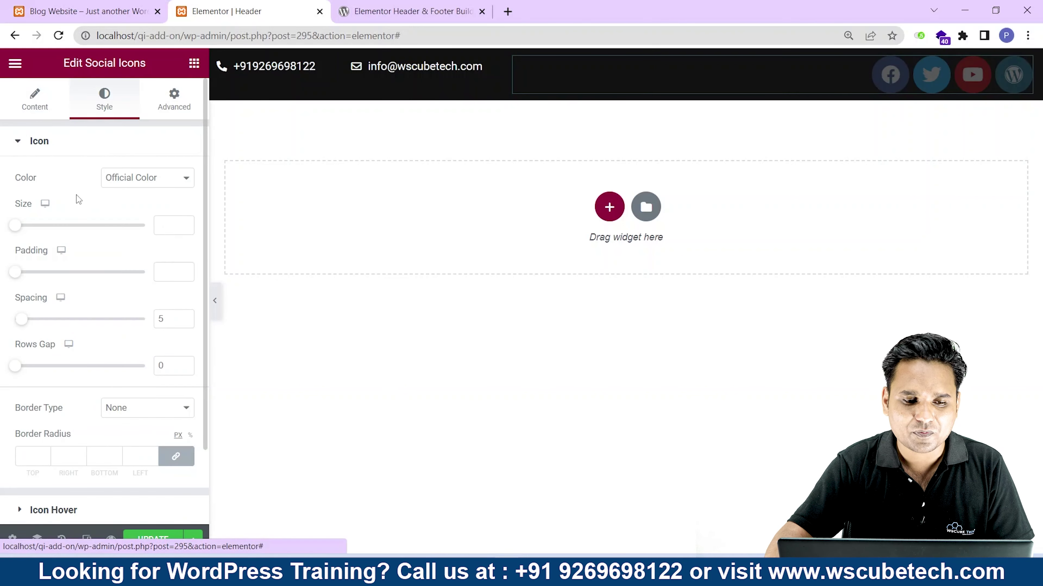
drag(15, 225, 21, 230)
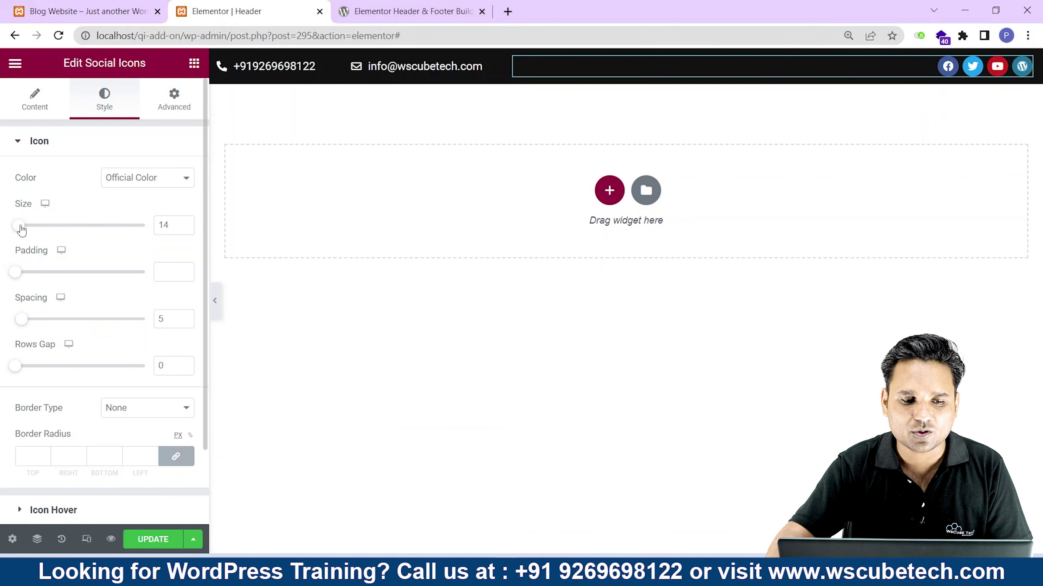
drag(16, 273, 31, 275)
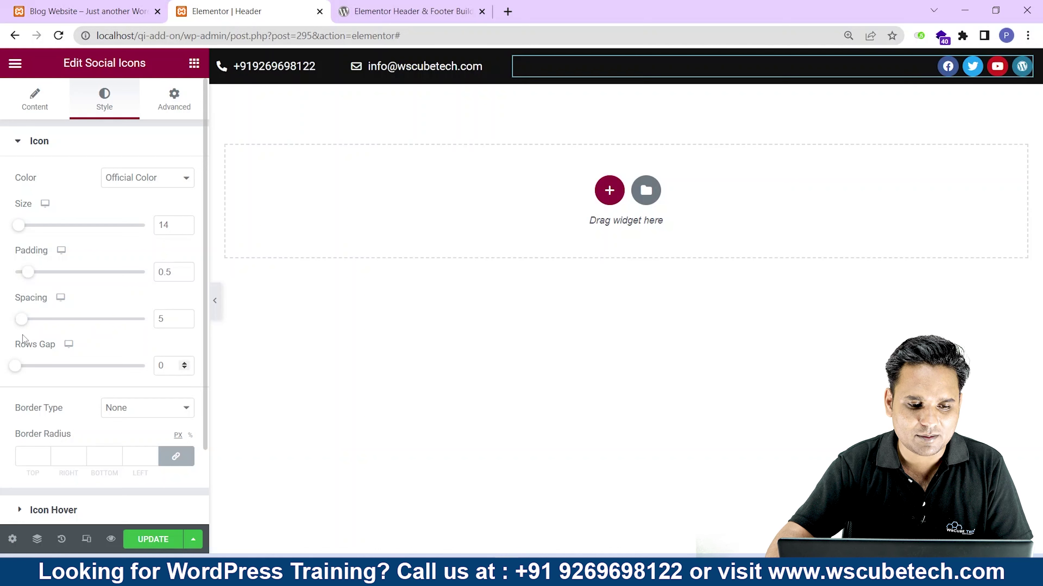
drag(23, 319, 27, 320)
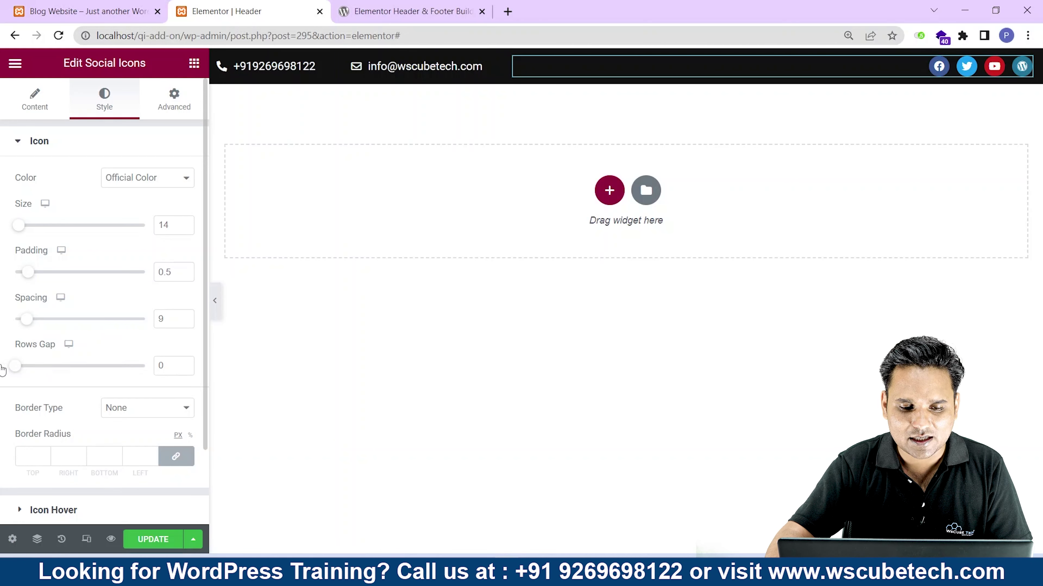
drag(15, 367, 2, 369)
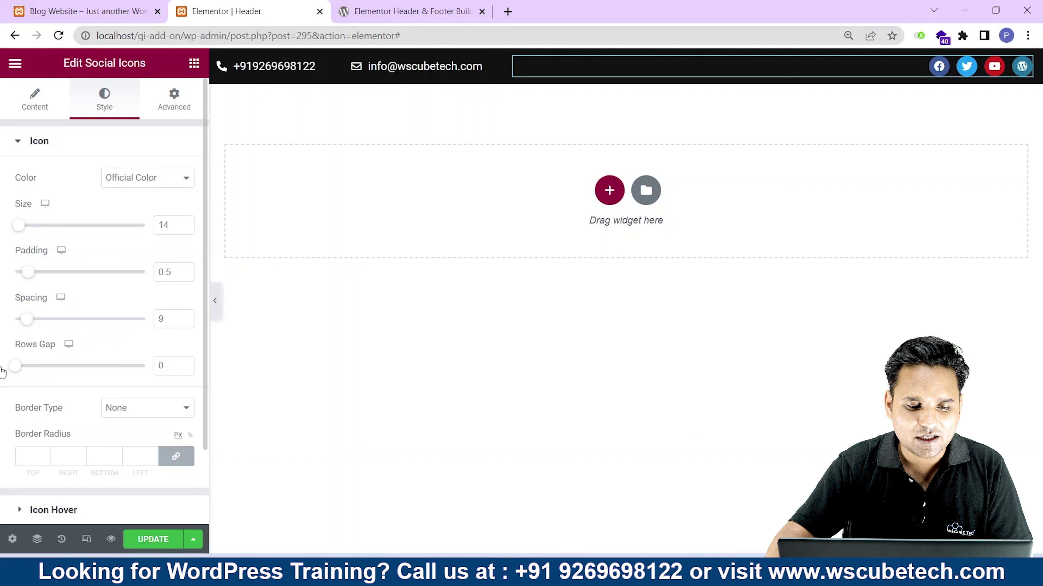
scroll(27, 369, down, 2)
scroll(27, 370, up, 2)
scroll(52, 303, down, 2)
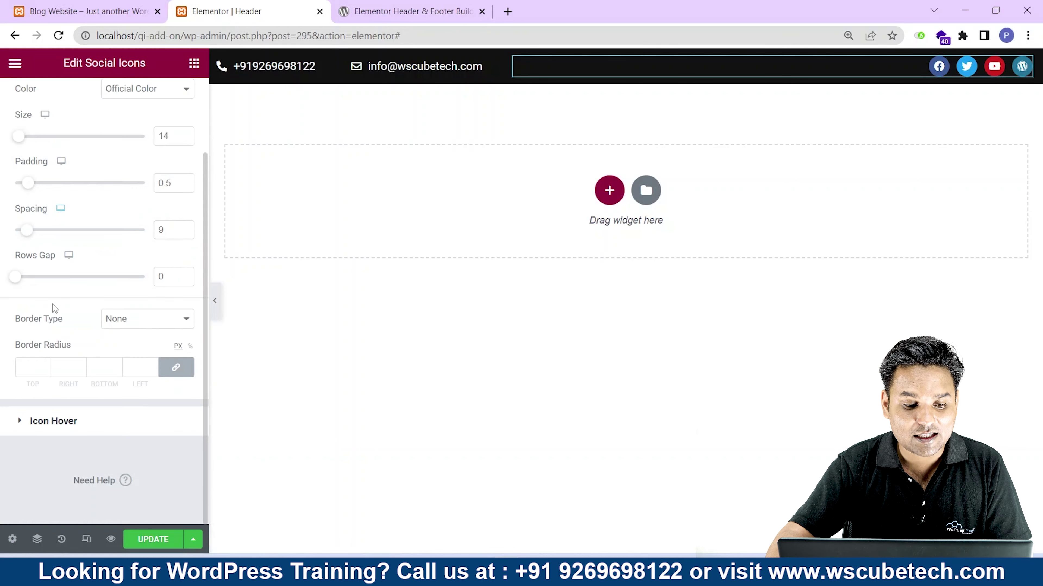
Change the social icons' colour mode from Official Color to Custom.
click(48, 427)
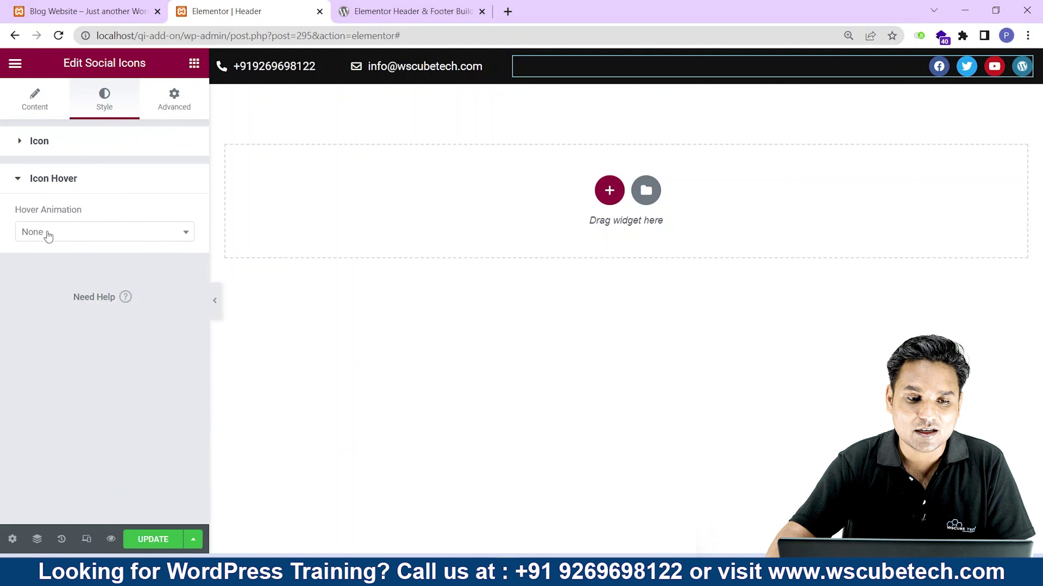
click(44, 149)
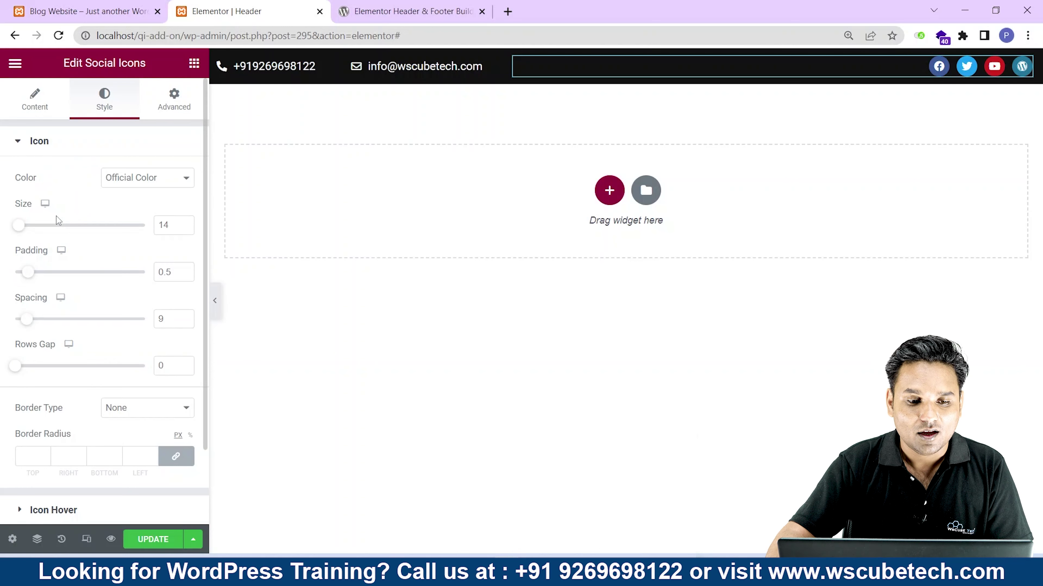
drag(5, 189, 26, 188)
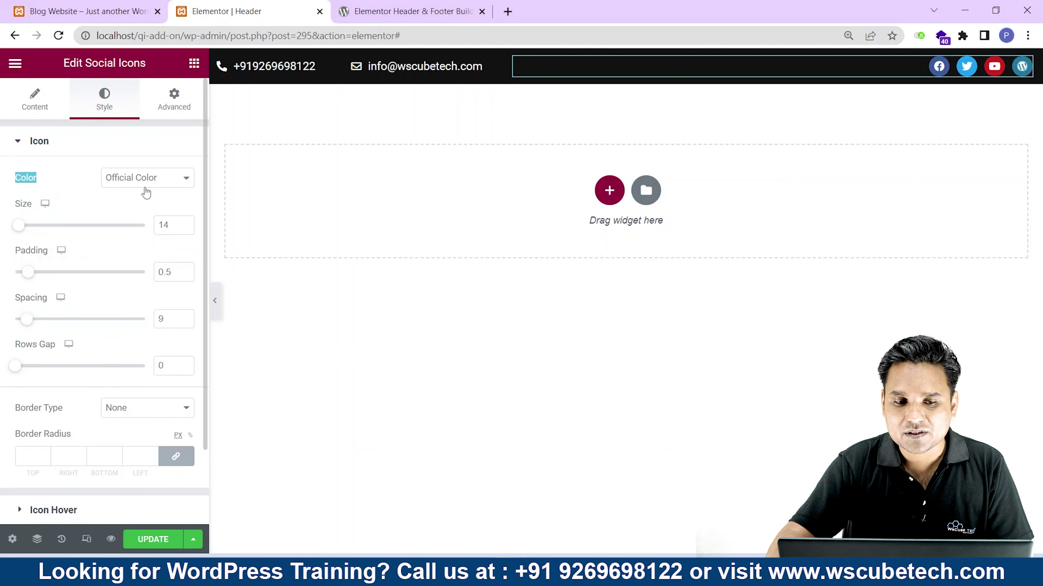
click(153, 179)
click(148, 204)
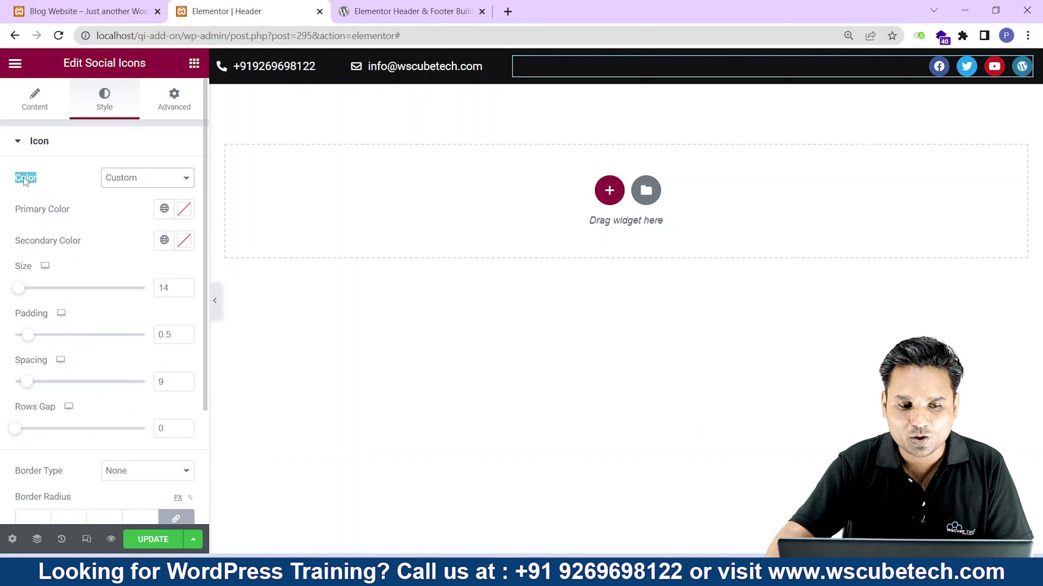
click(124, 186)
click(124, 186)
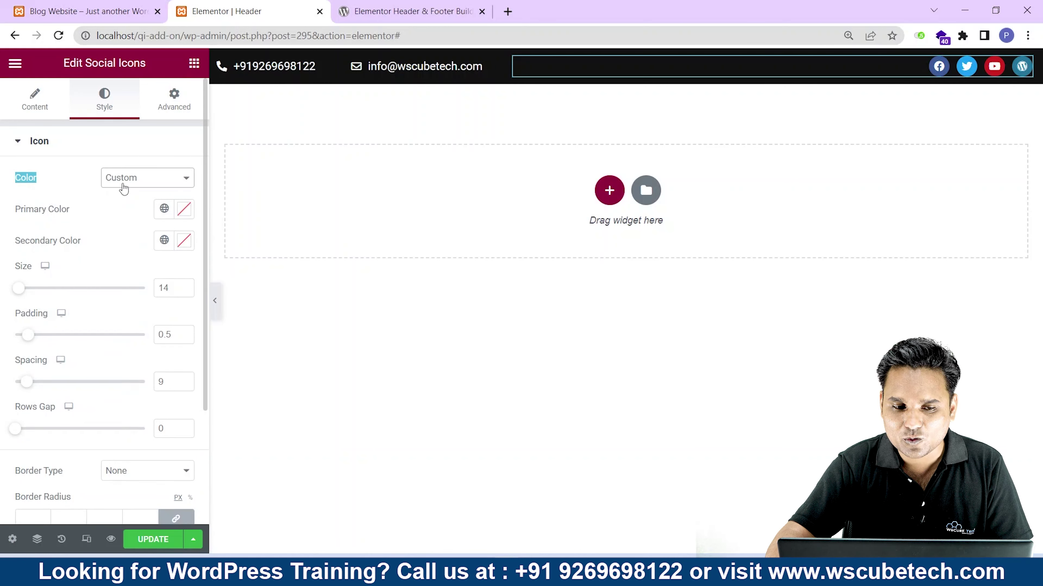
Set the social icons' primary colour alpha to 0 so only plain glyphs show.
drag(16, 215, 83, 210)
click(184, 209)
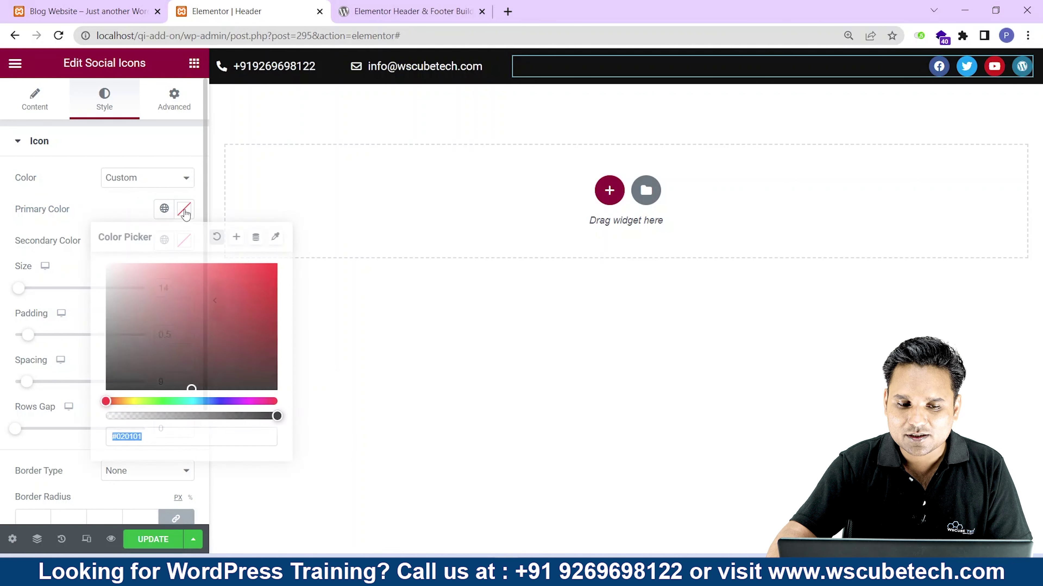
drag(196, 284, 165, 269)
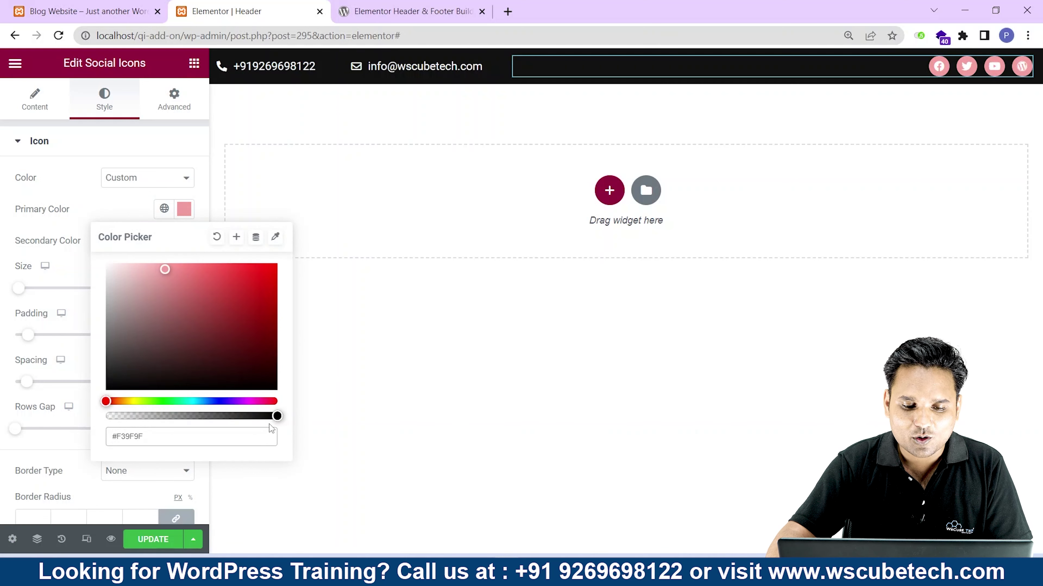
drag(277, 416, 84, 408)
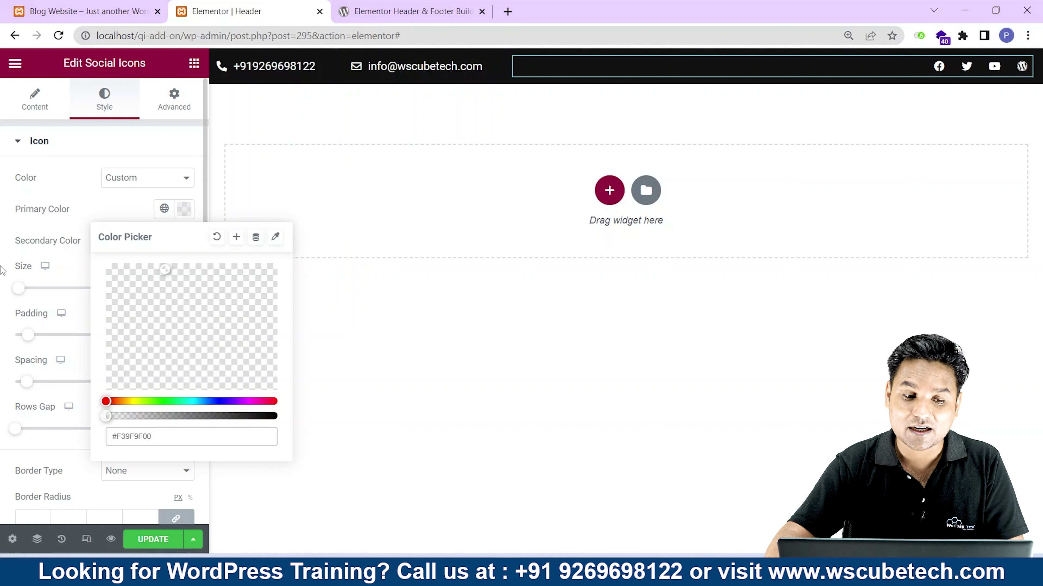
click(24, 291)
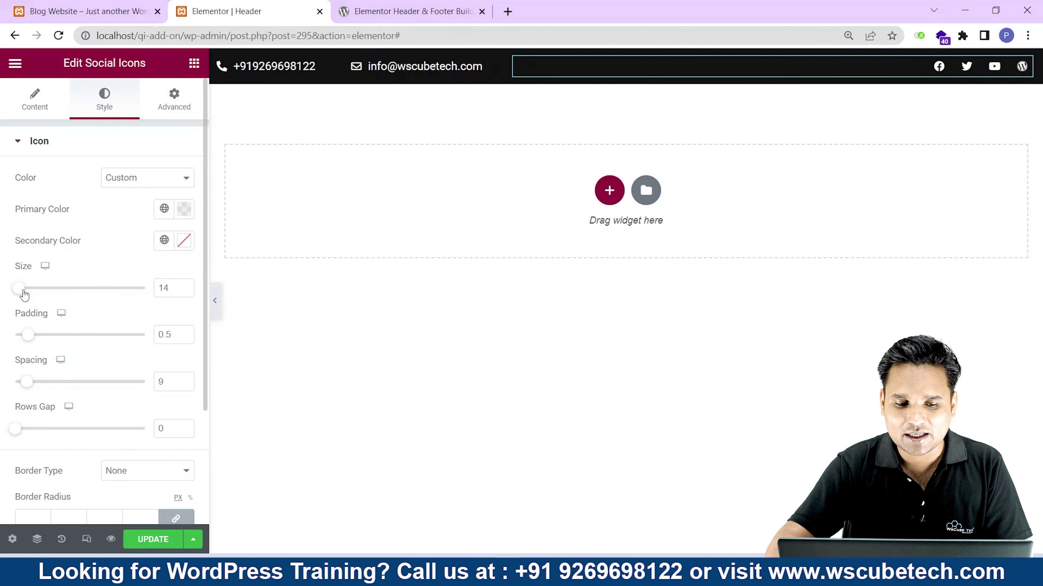
Tighten the social icon spacing to 6 and save the header with UPDATE.
drag(30, 386, 25, 389)
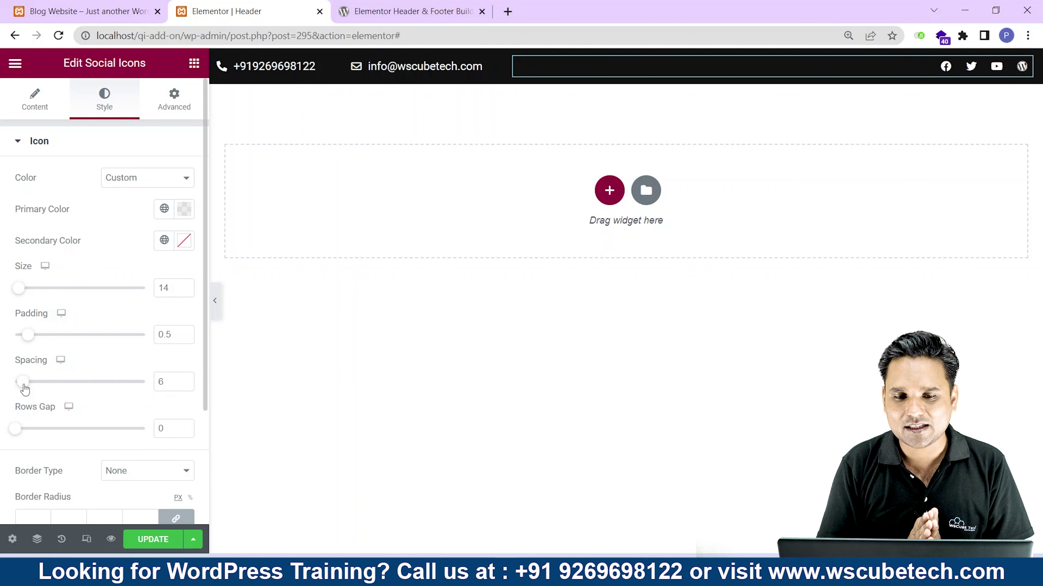
scroll(36, 461, down, 2)
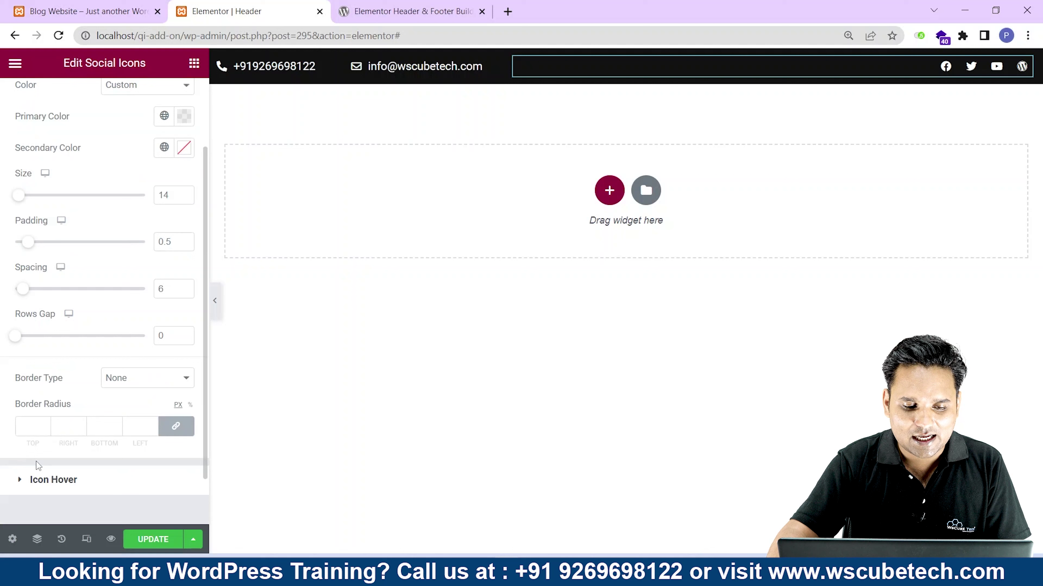
click(155, 541)
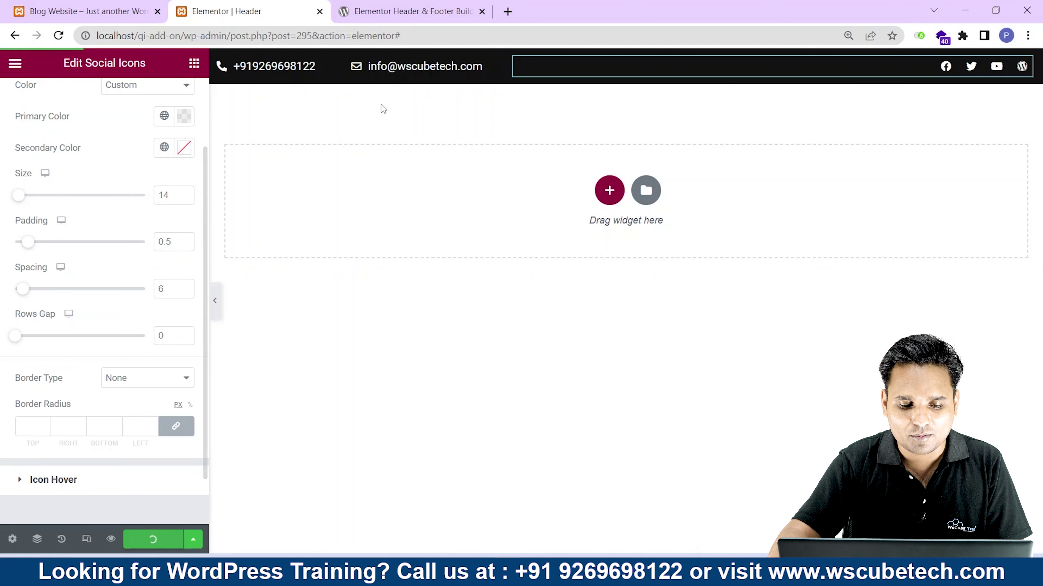
click(75, 4)
Reload the live site to check the top bar, then add a one-column section below it.
click(58, 35)
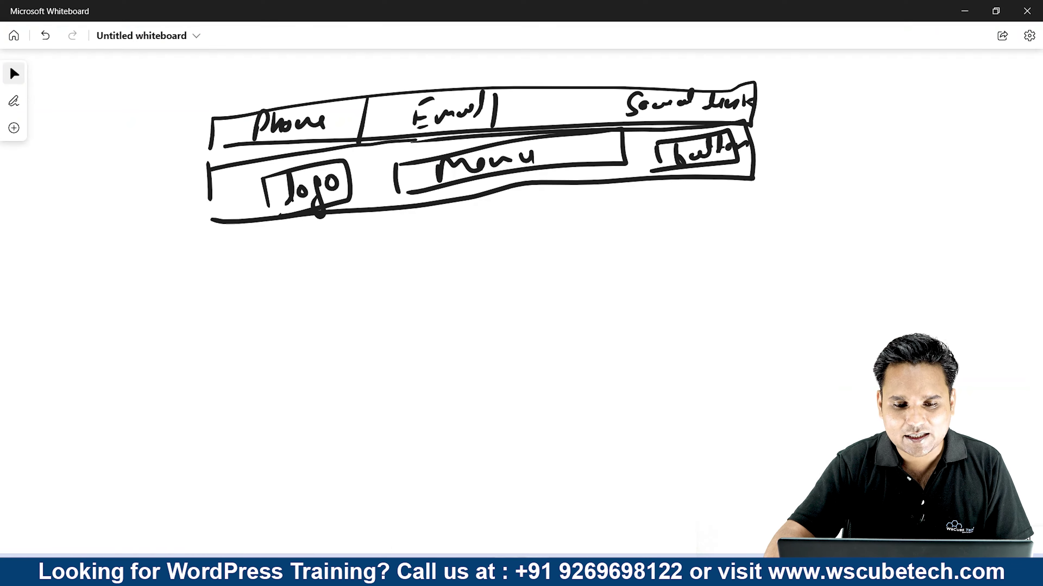
click(304, 230)
click(388, 185)
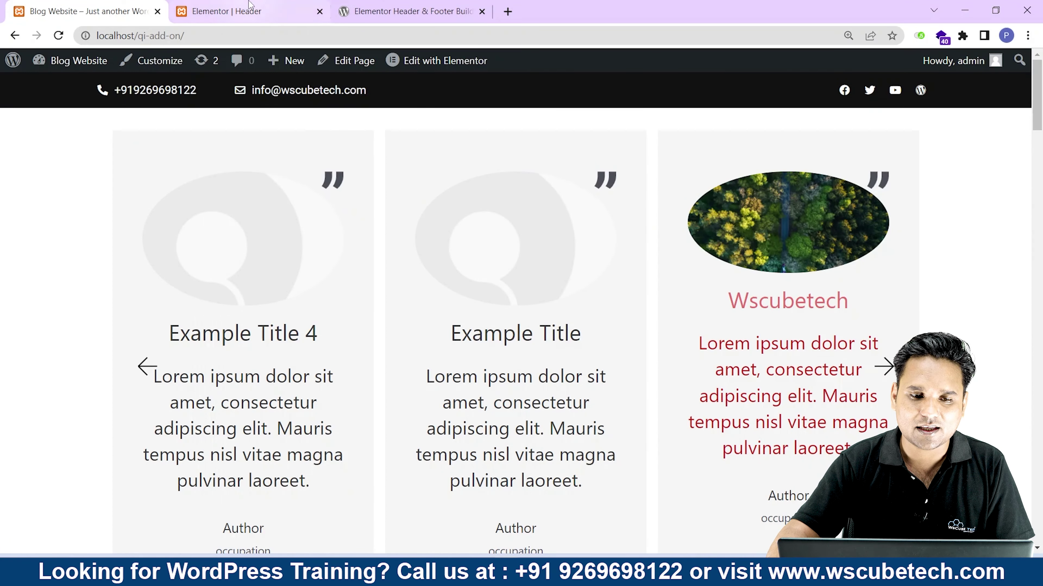
click(246, 11)
click(431, 234)
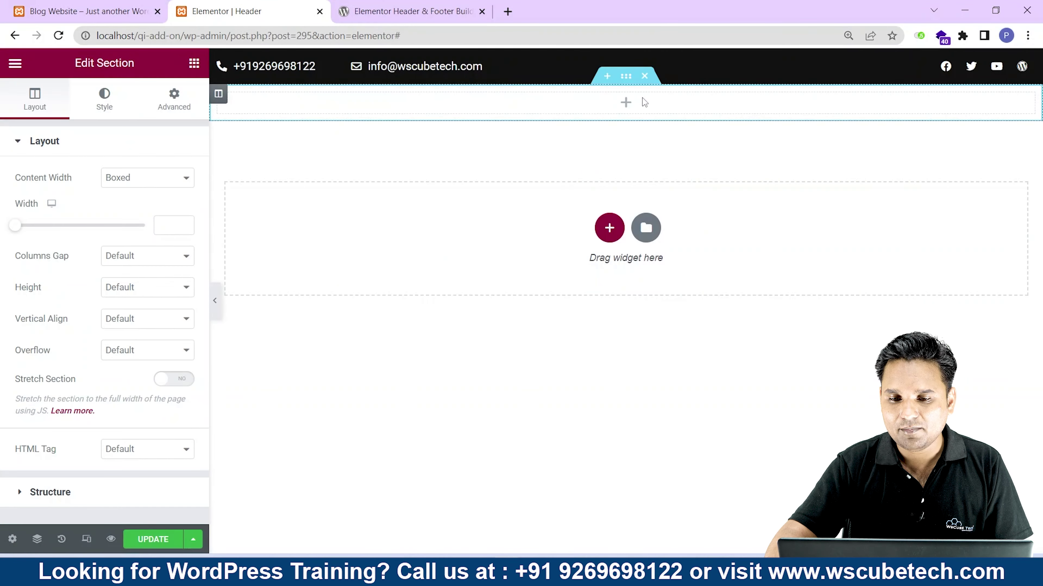
Replace the empty column with a 25/50/25 three-column section and delete the leftover section.
right_click(641, 102)
click(686, 318)
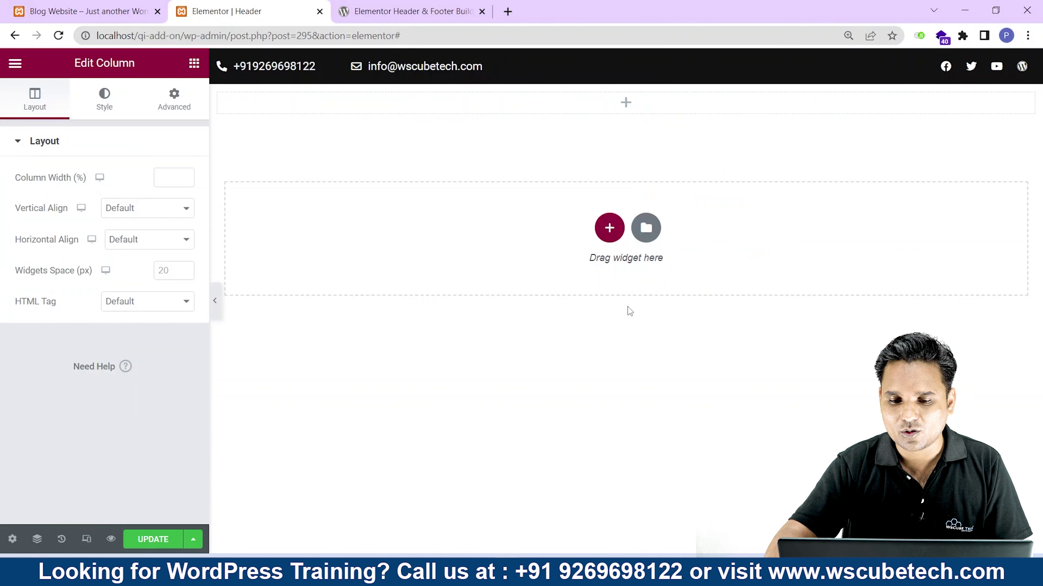
click(610, 227)
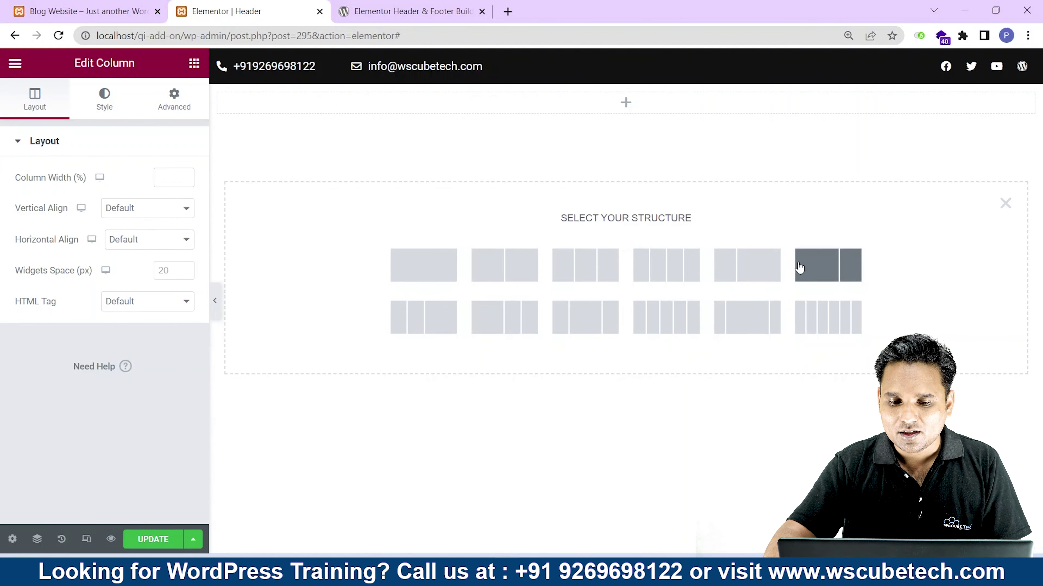
click(596, 314)
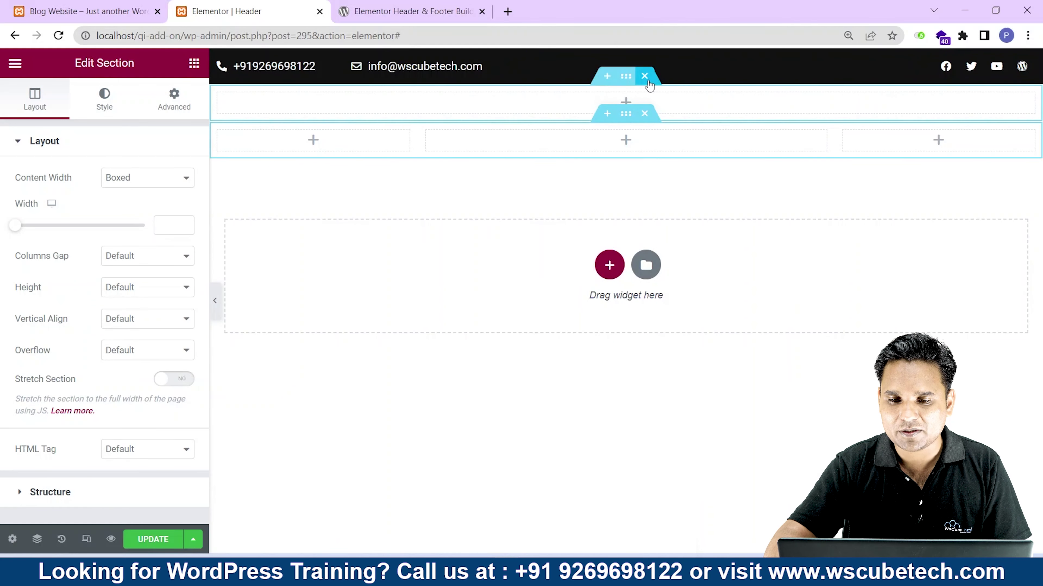
click(644, 78)
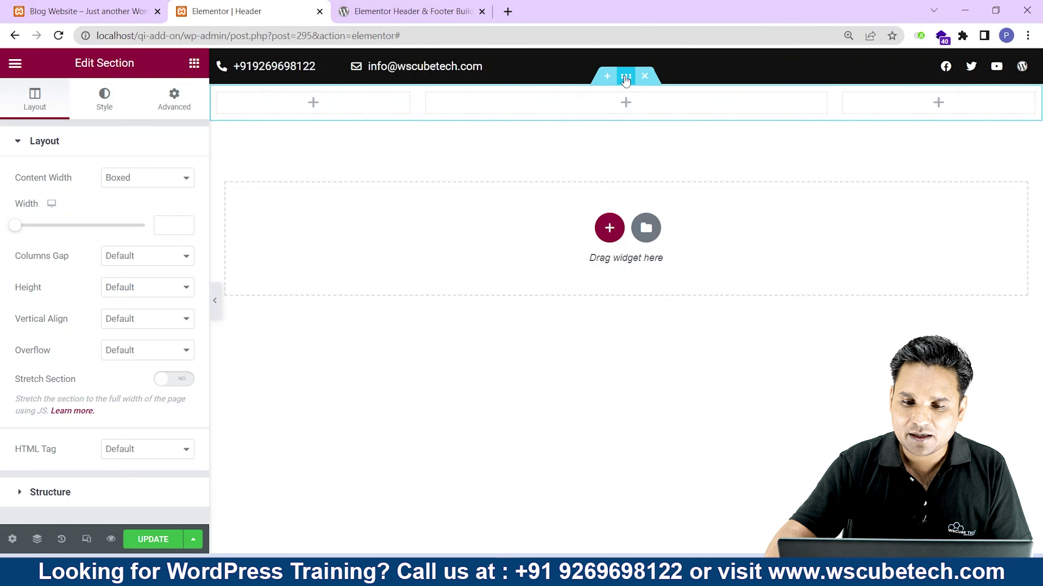
Give the new section a Classic background in dark grey #2D2D2D.
click(104, 100)
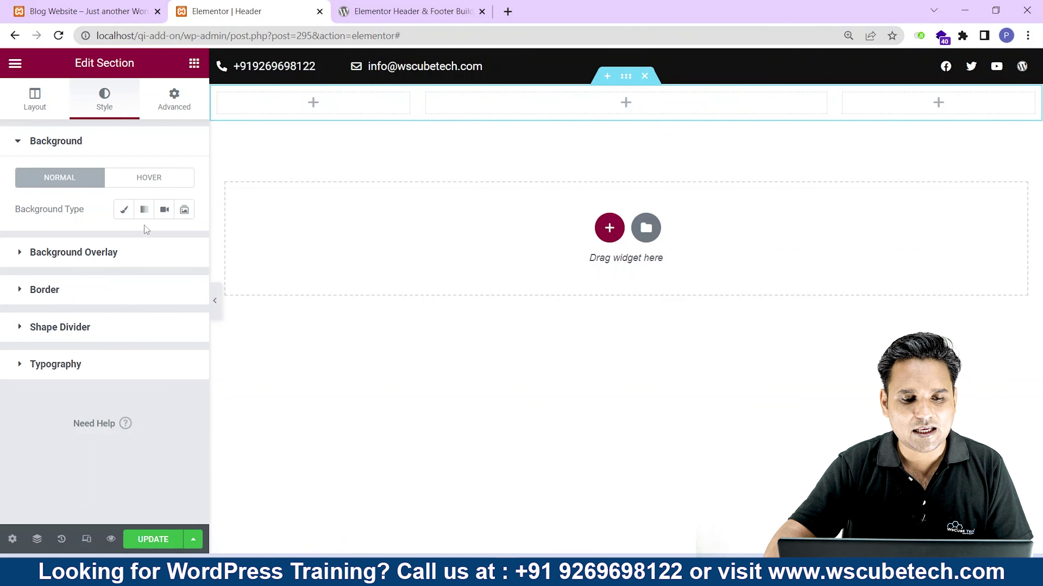
click(123, 209)
click(183, 240)
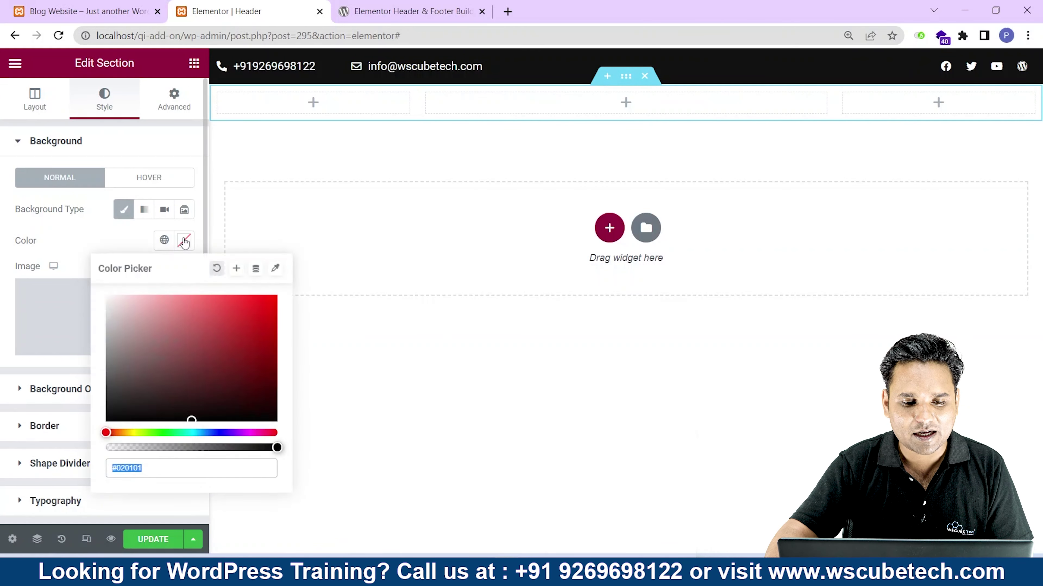
click(214, 328)
drag(214, 327, 99, 400)
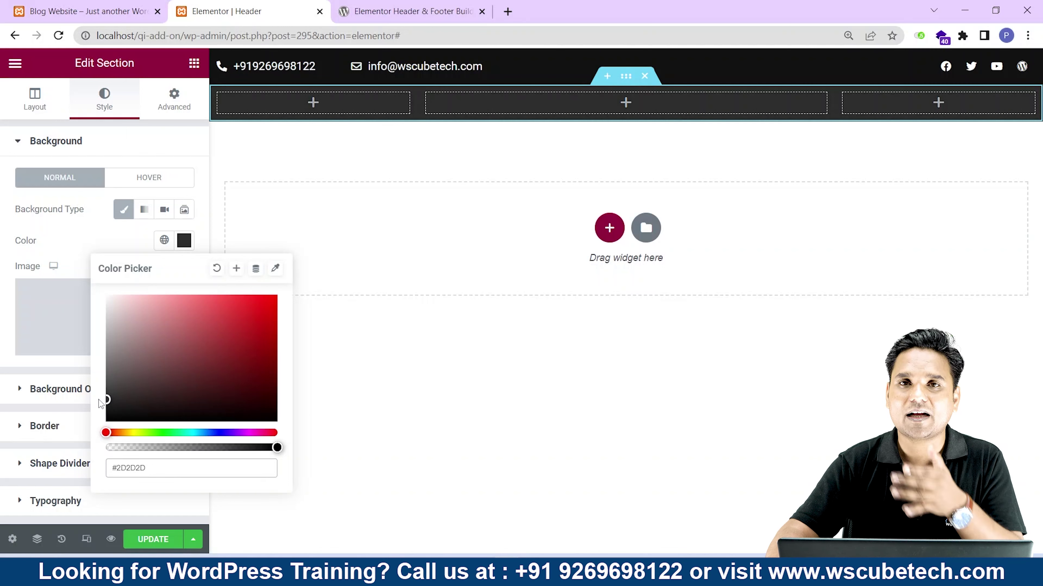
click(5, 316)
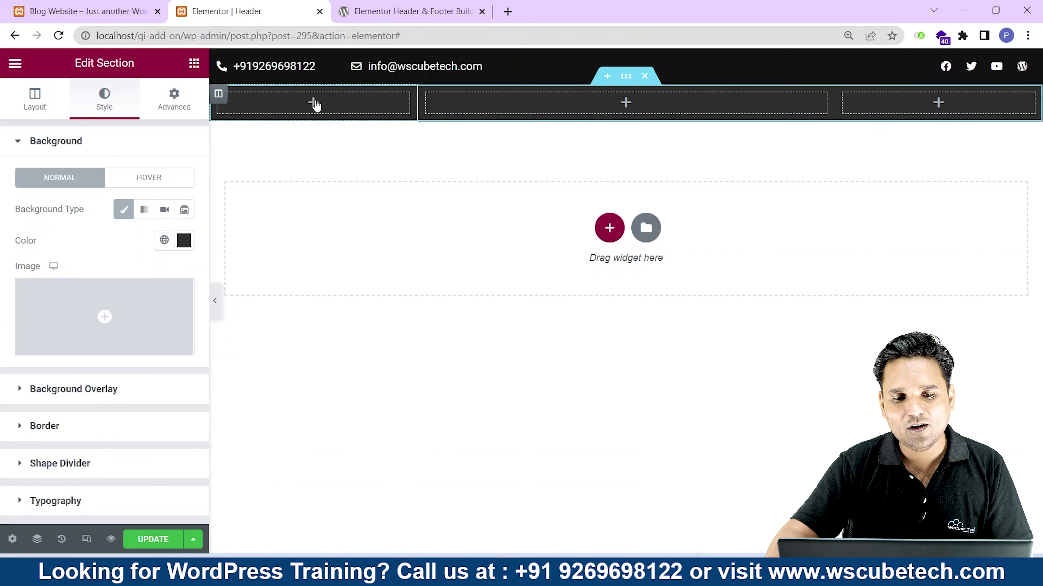
Place a Site Logo widget in the first header column with Custom Image set to Yes.
click(313, 102)
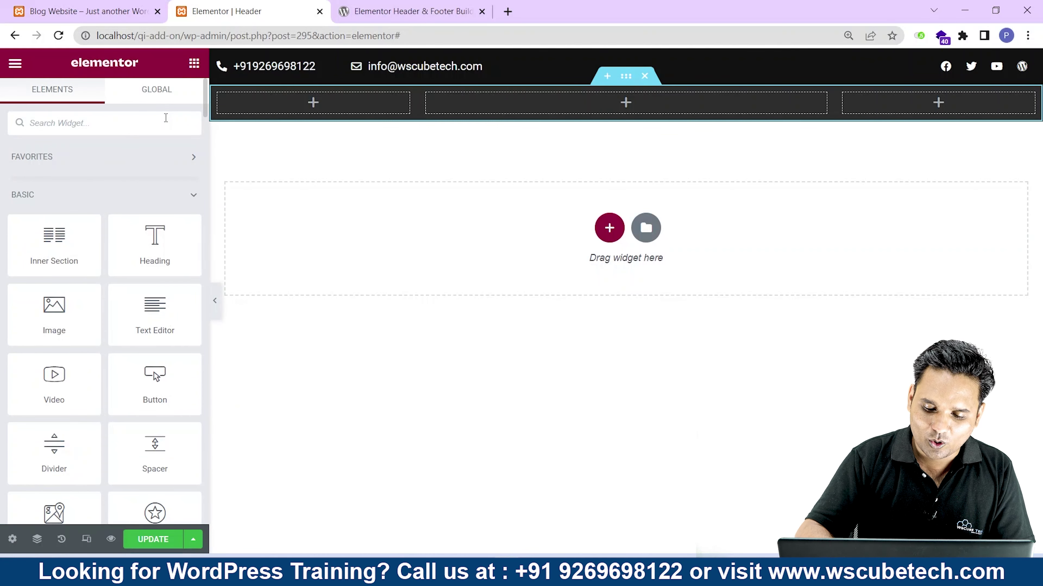
text(log)
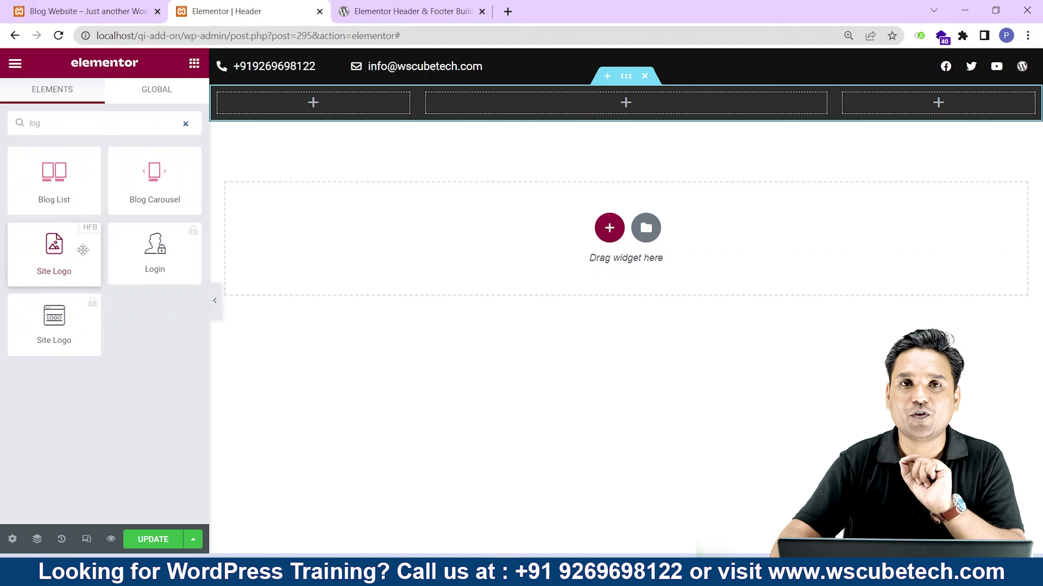
drag(82, 249, 331, 109)
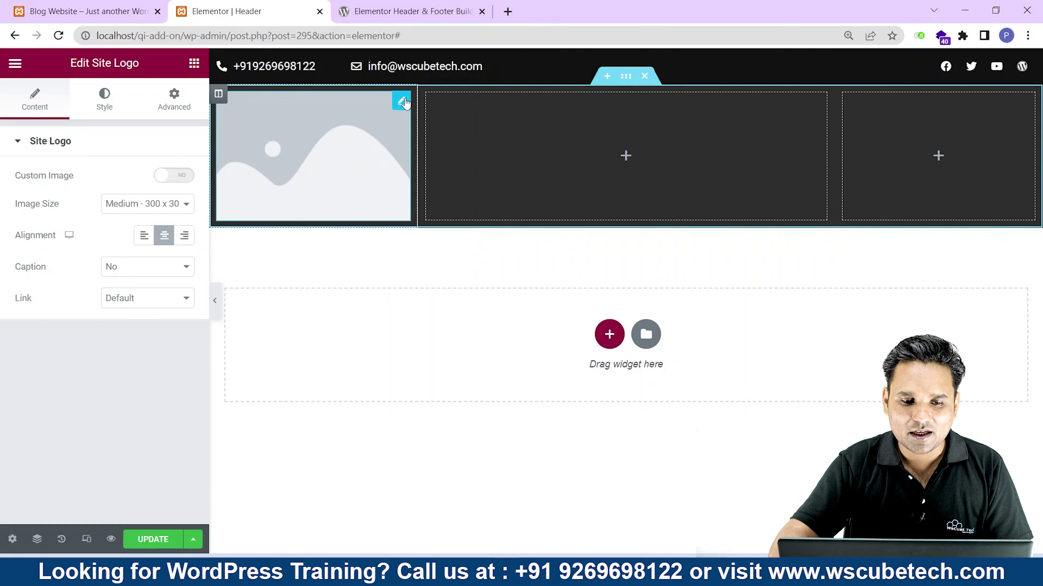
drag(5, 176, 72, 181)
click(174, 175)
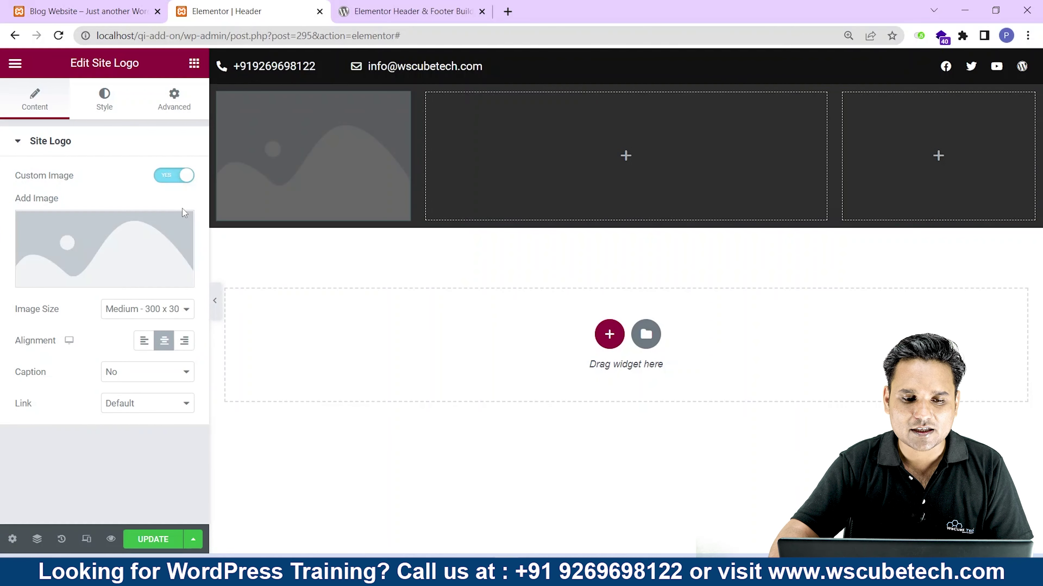
Insert footer_logo-min.png from the Media Library as the site logo image.
click(130, 241)
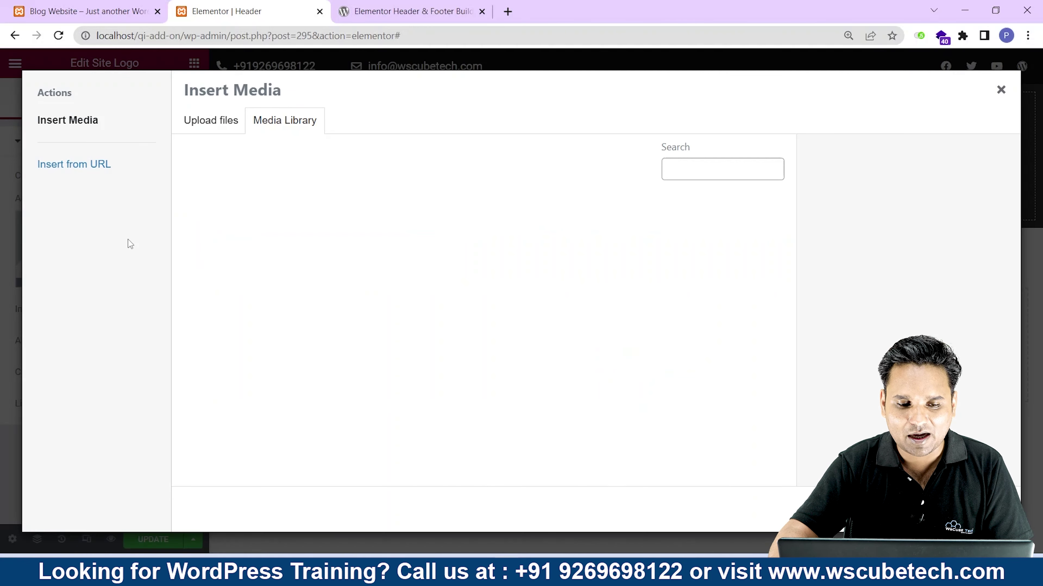
click(238, 247)
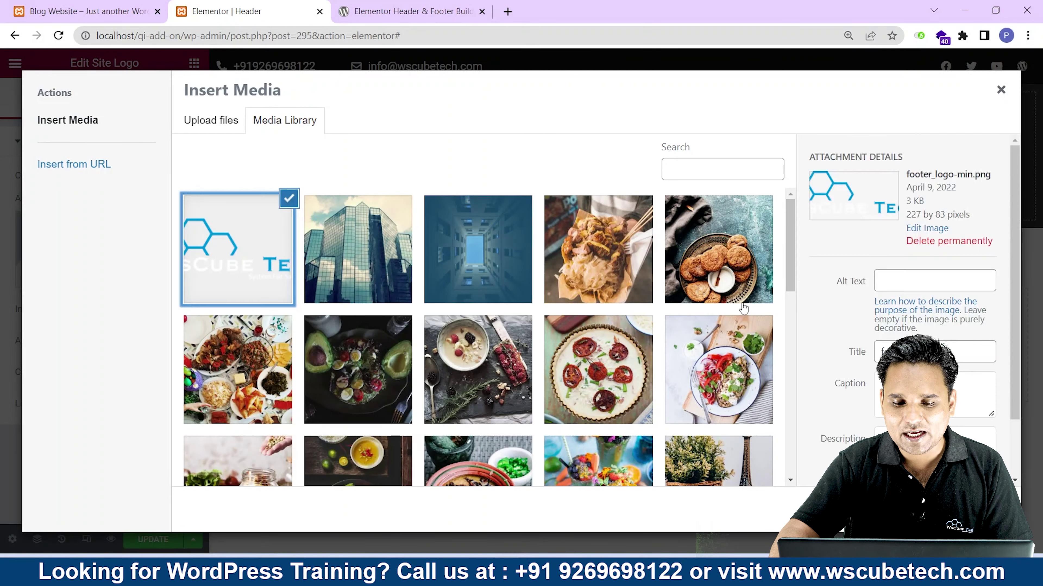
click(981, 510)
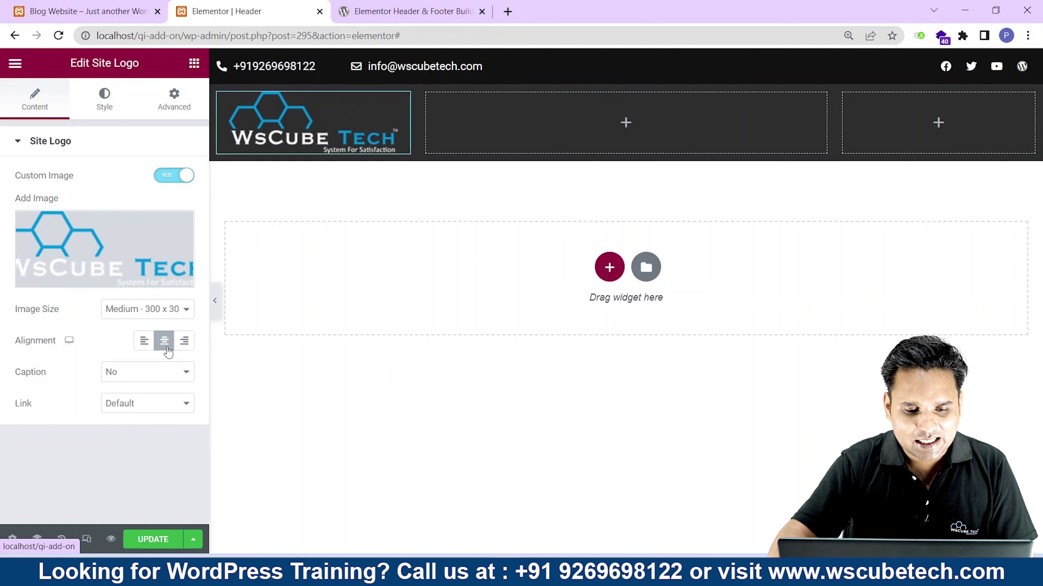
Align the logo to the left and keep its caption turned off.
click(186, 342)
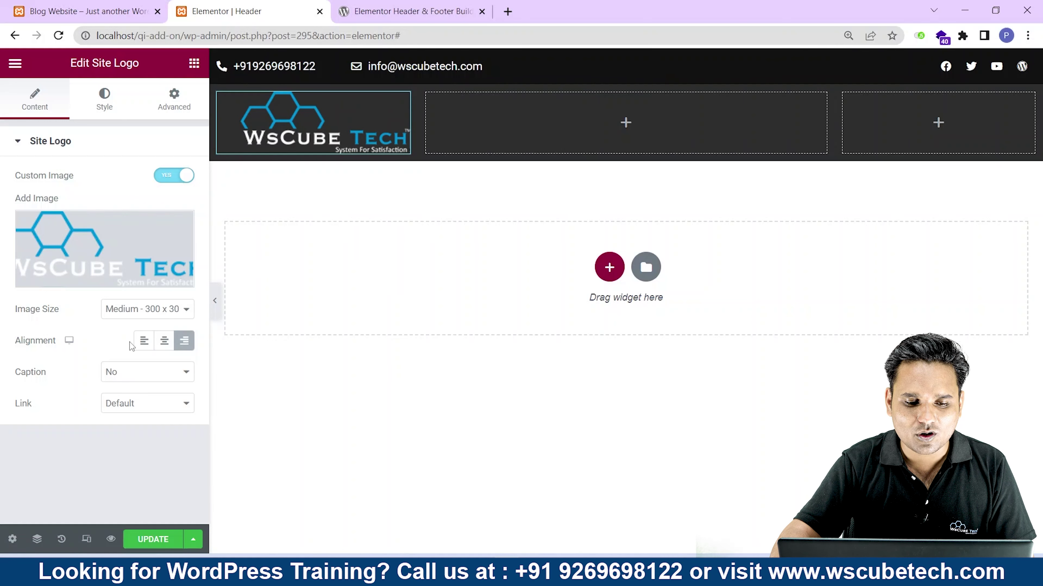
click(144, 341)
click(134, 380)
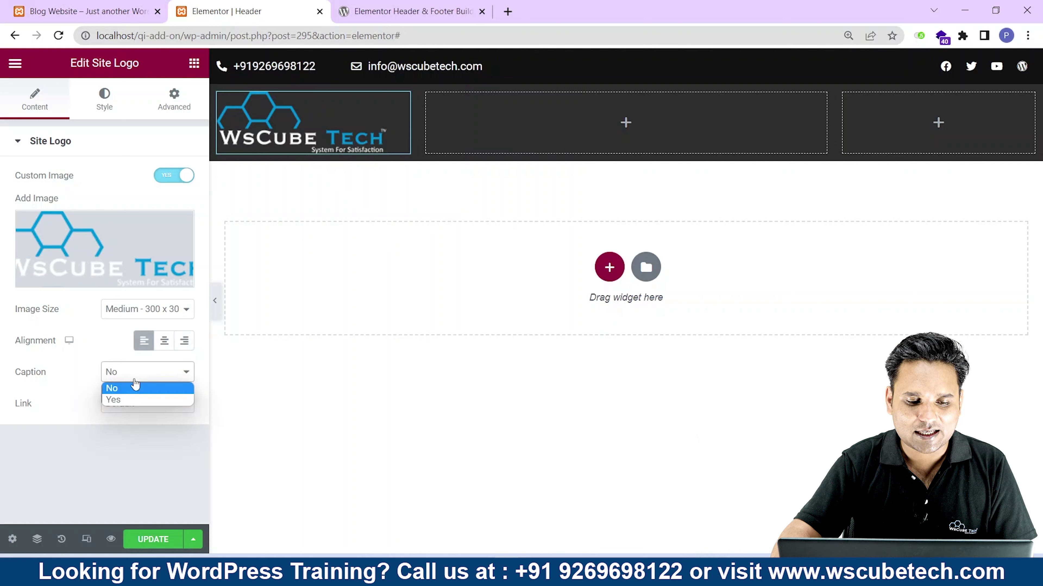
click(118, 388)
click(120, 413)
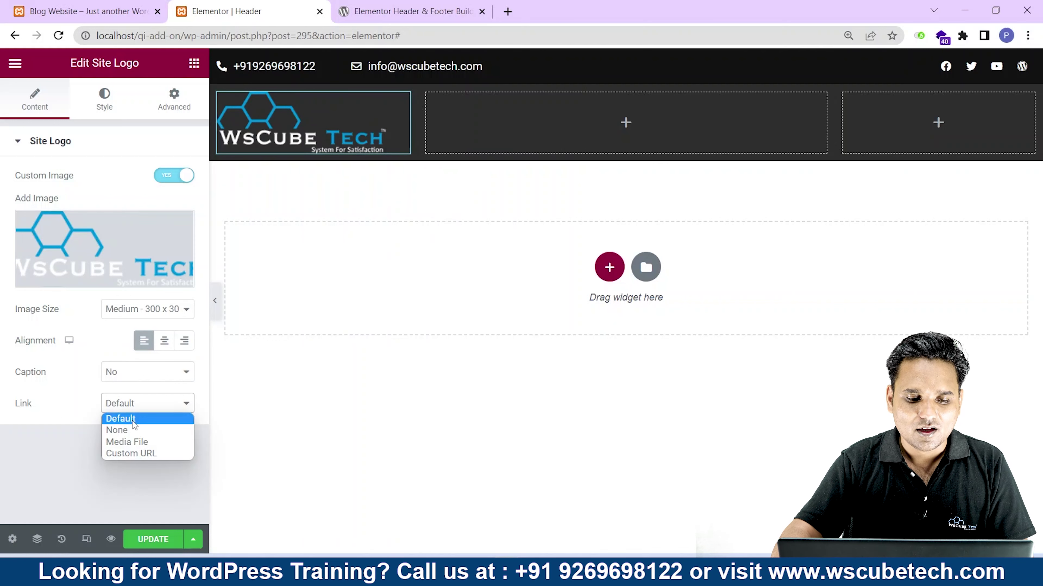
click(136, 430)
click(135, 407)
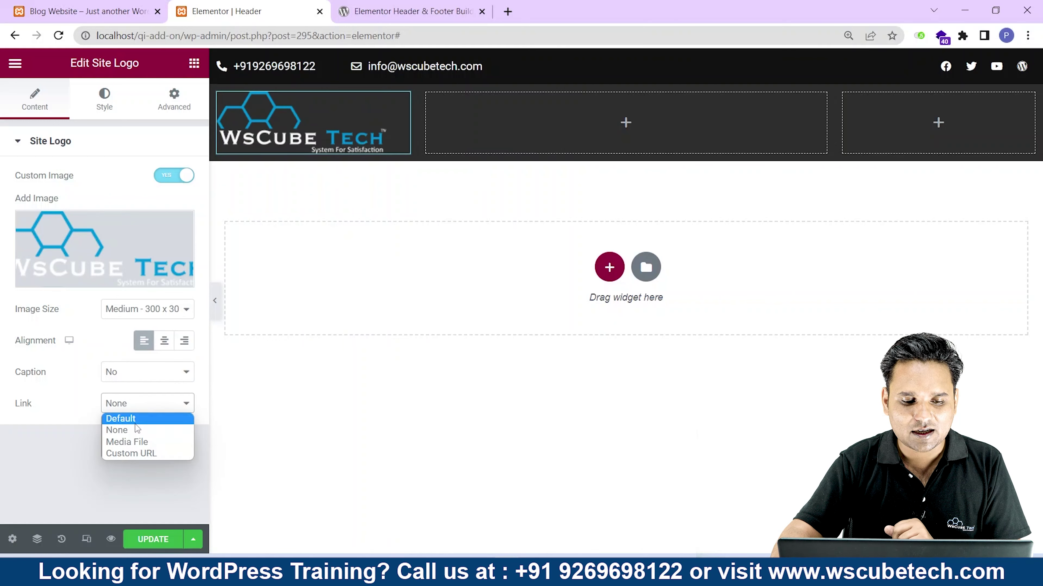
click(145, 459)
click(117, 435)
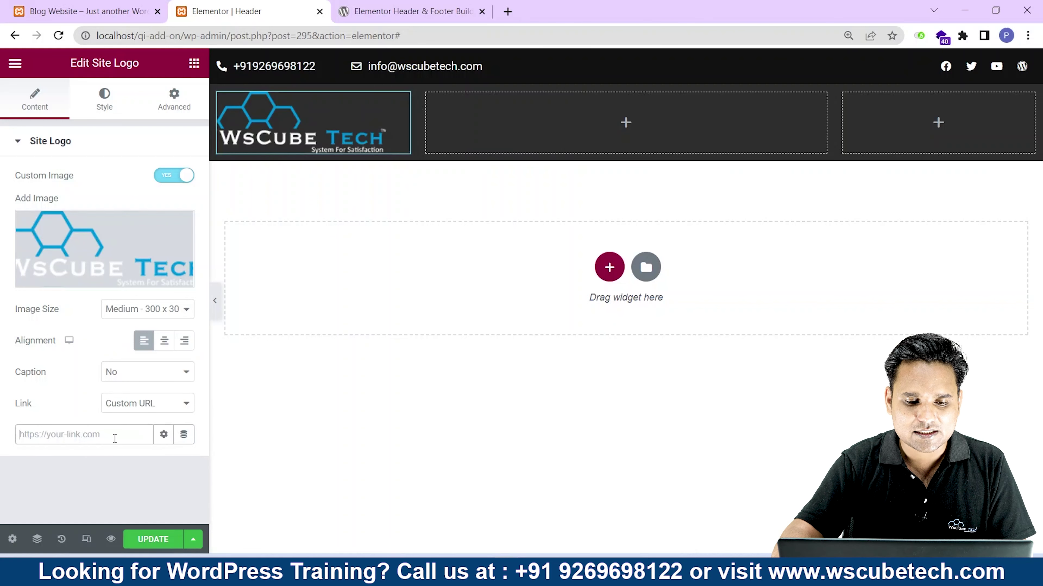
click(80, 6)
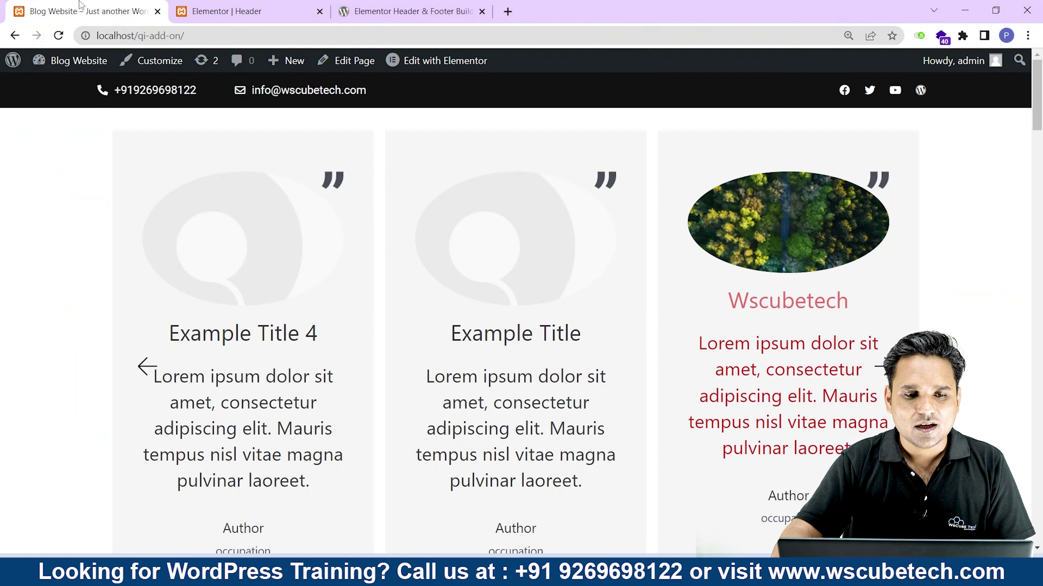
click(216, 35)
key(ctrl+c)
click(227, 11)
key(ctrl+v)
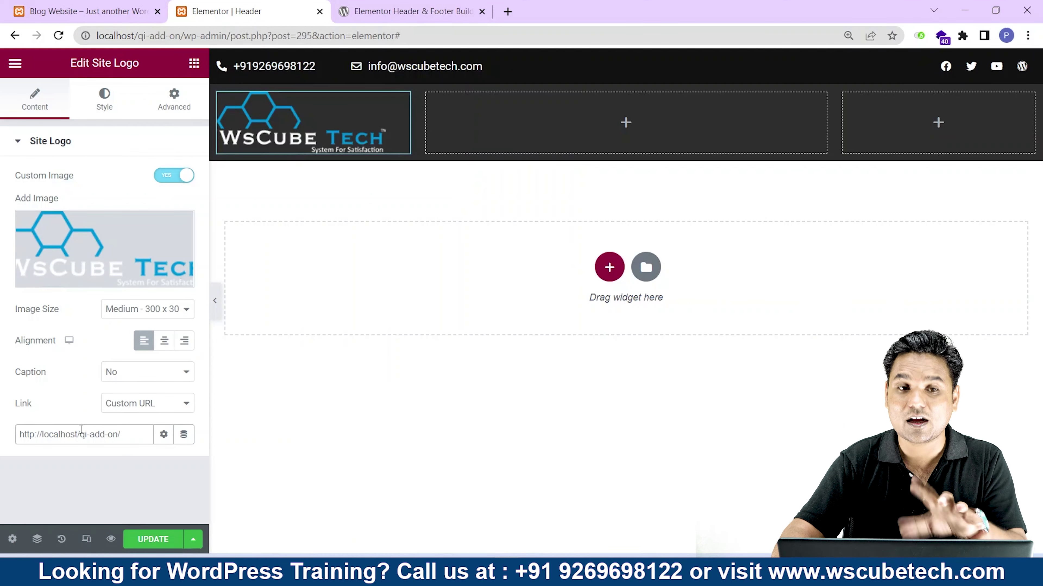
click(156, 542)
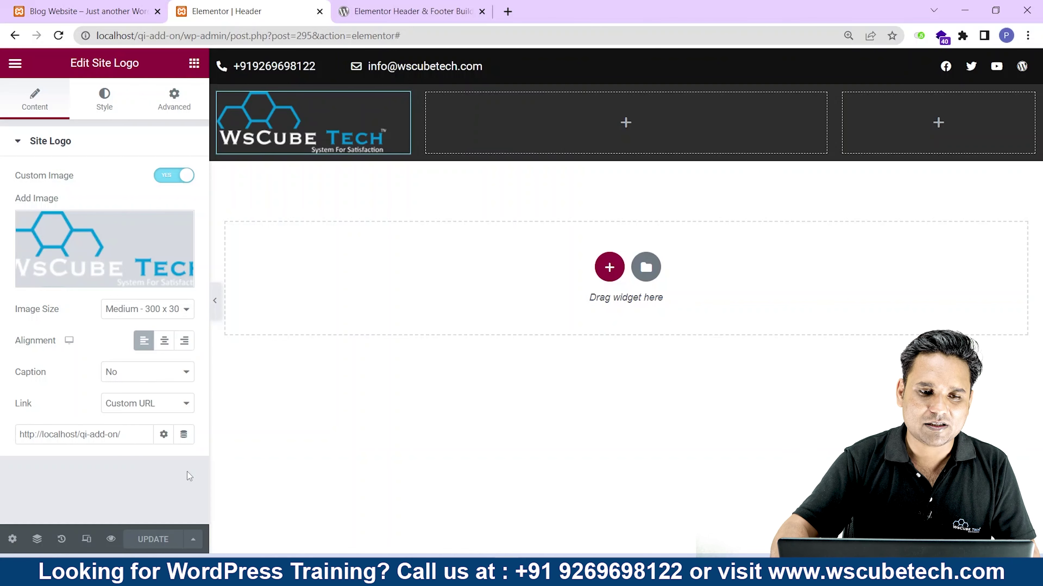
key(ctrl+t)
Load the WordPress admin dashboard in a new tab and view the site's Pages list.
key(ctrl+v)
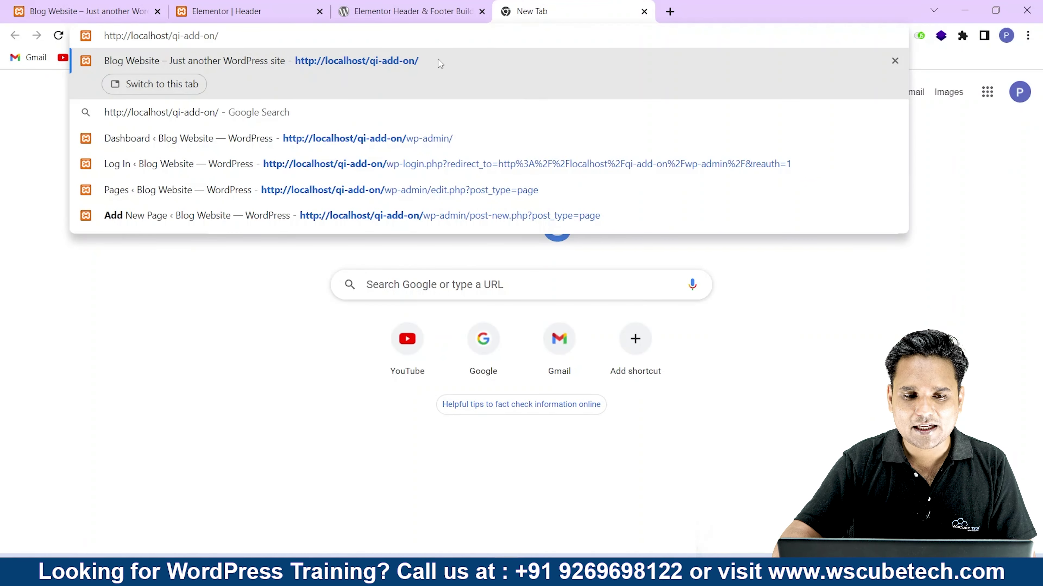
text(w)
key(Return)
mouse_move(47, 428)
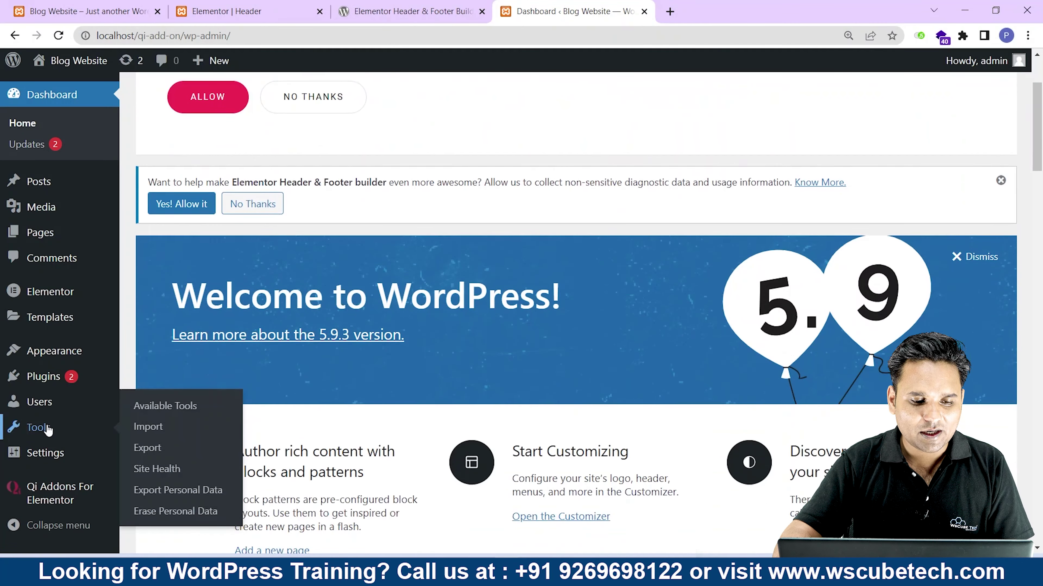
click(35, 236)
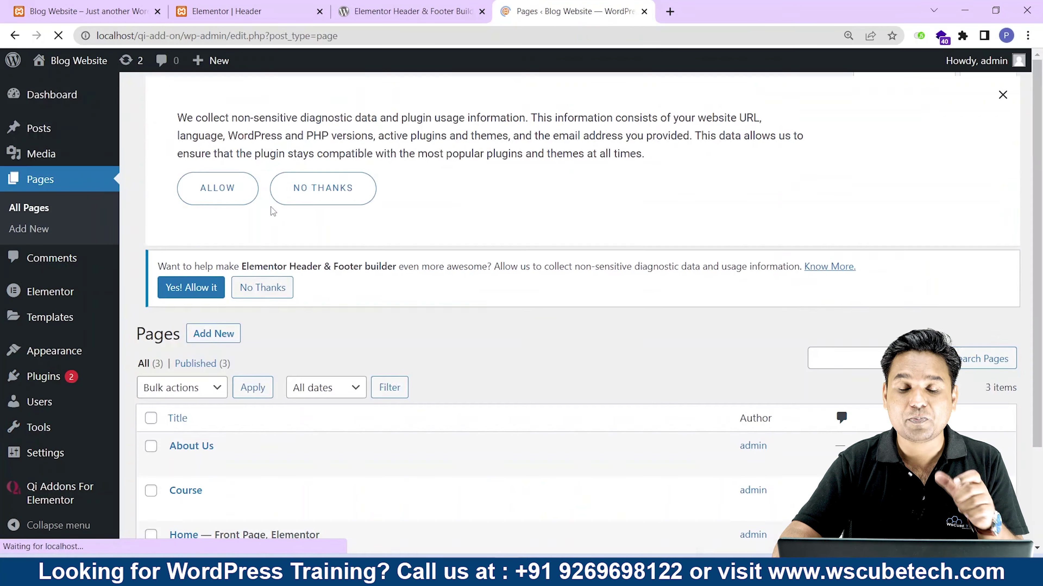
Open Appearance > Menus and review the Header Menu's Home, About Us and Course items.
scroll(275, 230, down, 3)
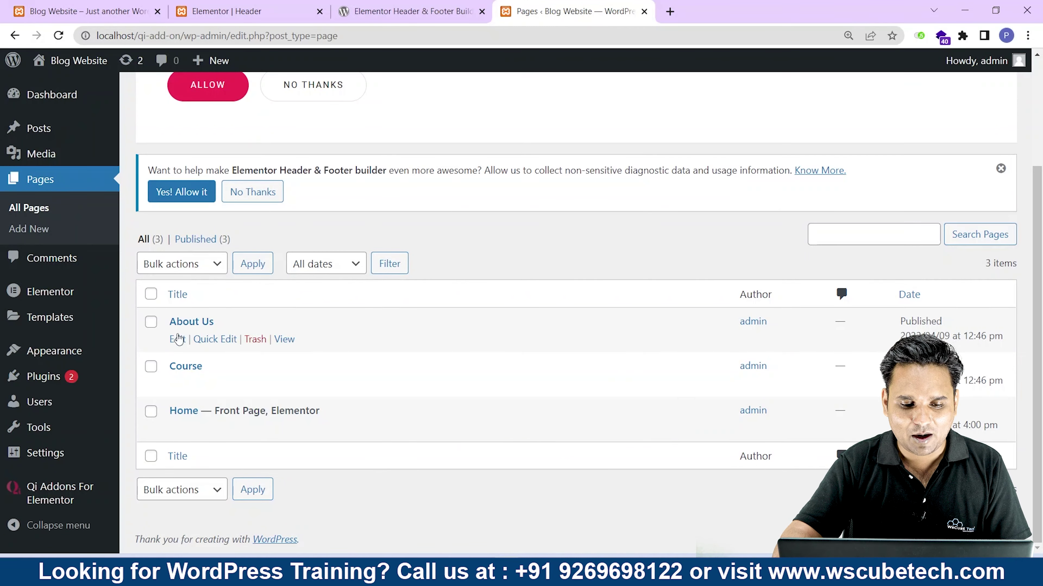
mouse_move(63, 363)
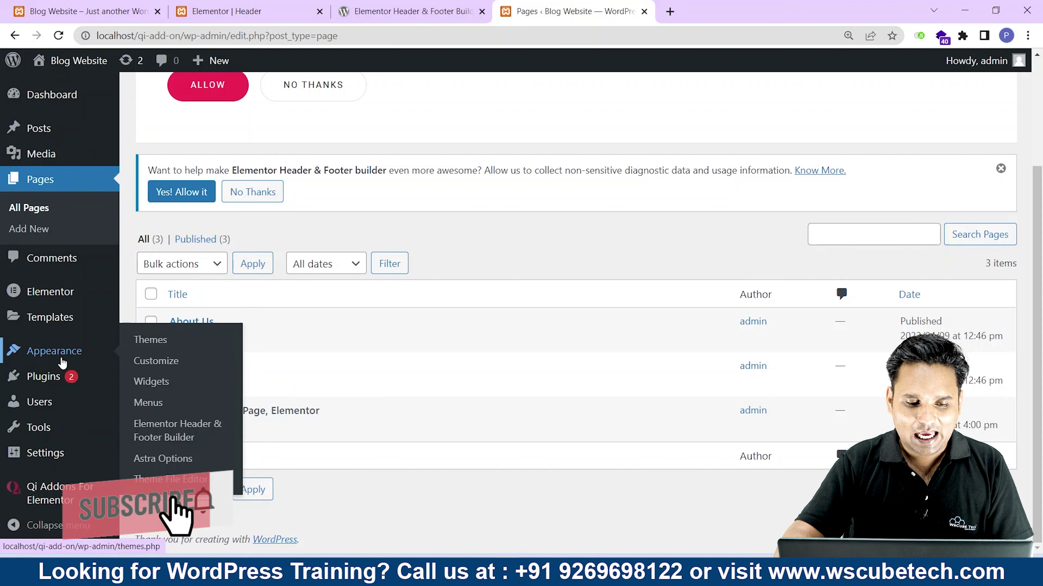
ctrl+click(147, 402)
click(684, 5)
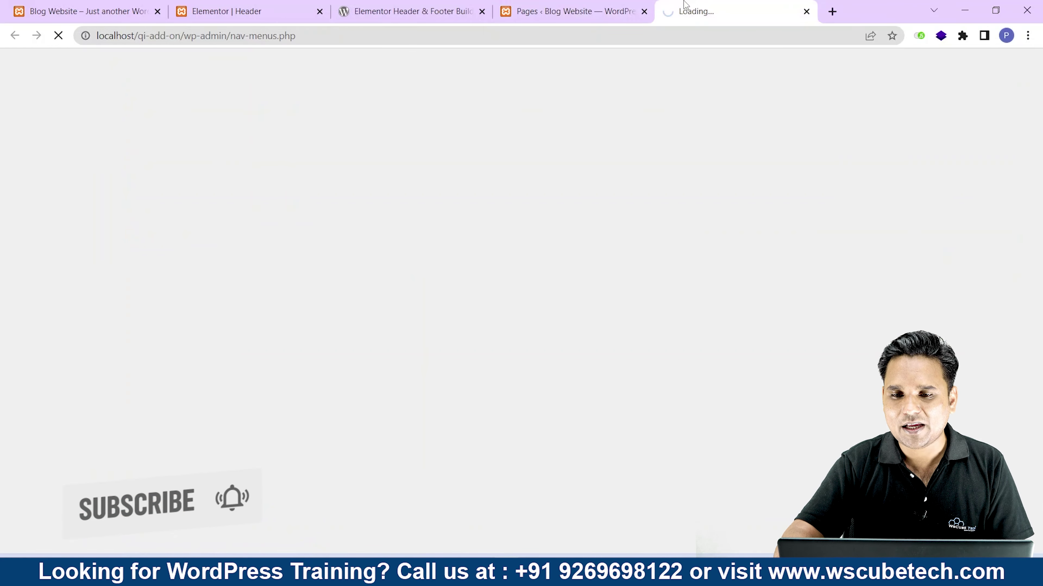
scroll(616, 312, down, 10)
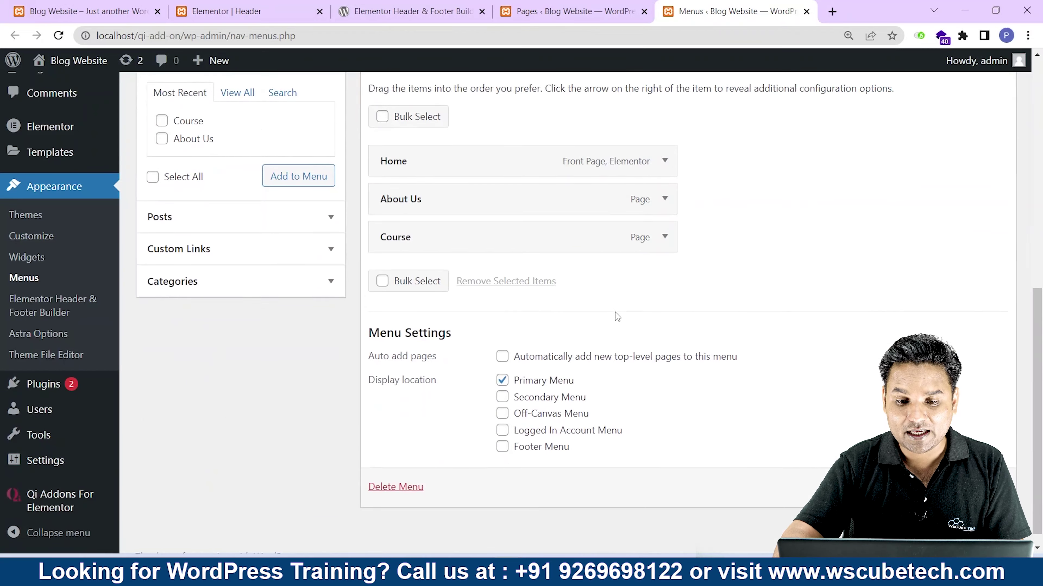
double_click(561, 362)
scroll(378, 236, up, 5)
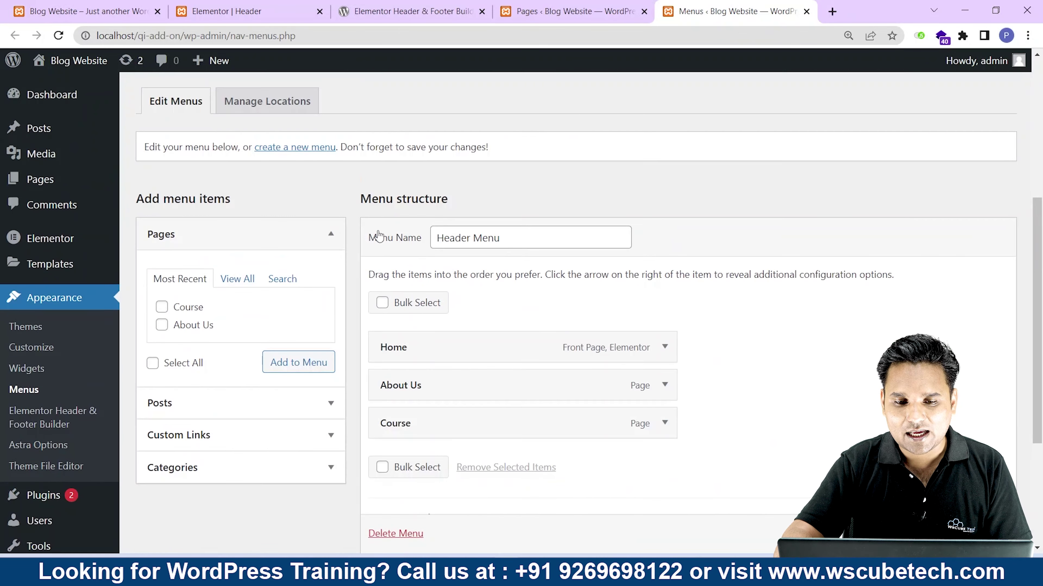
drag(531, 238, 377, 238)
scroll(388, 302, down, 3)
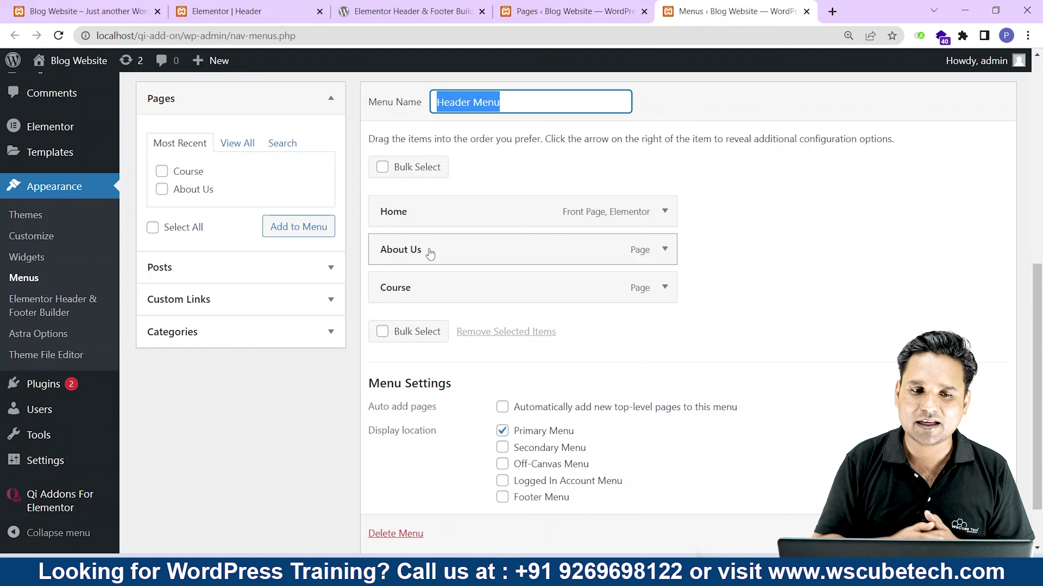
Drop a Navigation Menu widget into the middle column and widen that column to 50%.
click(226, 11)
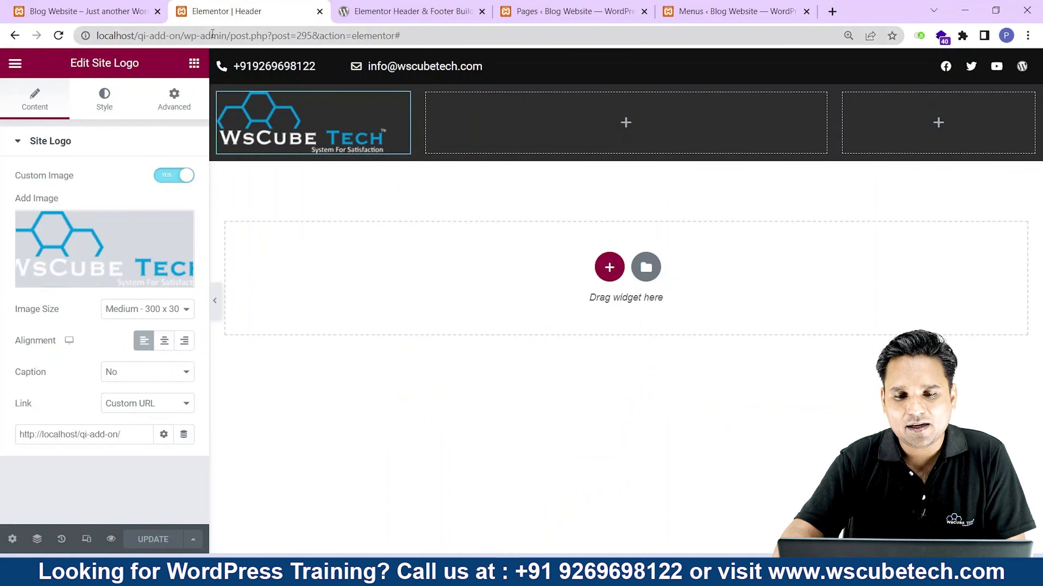
click(626, 123)
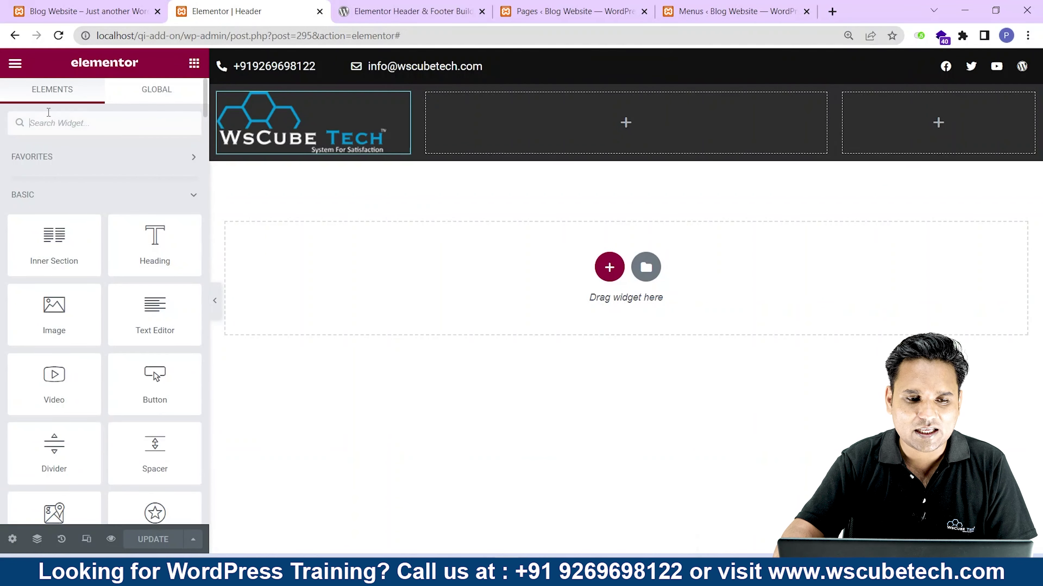
text(nav)
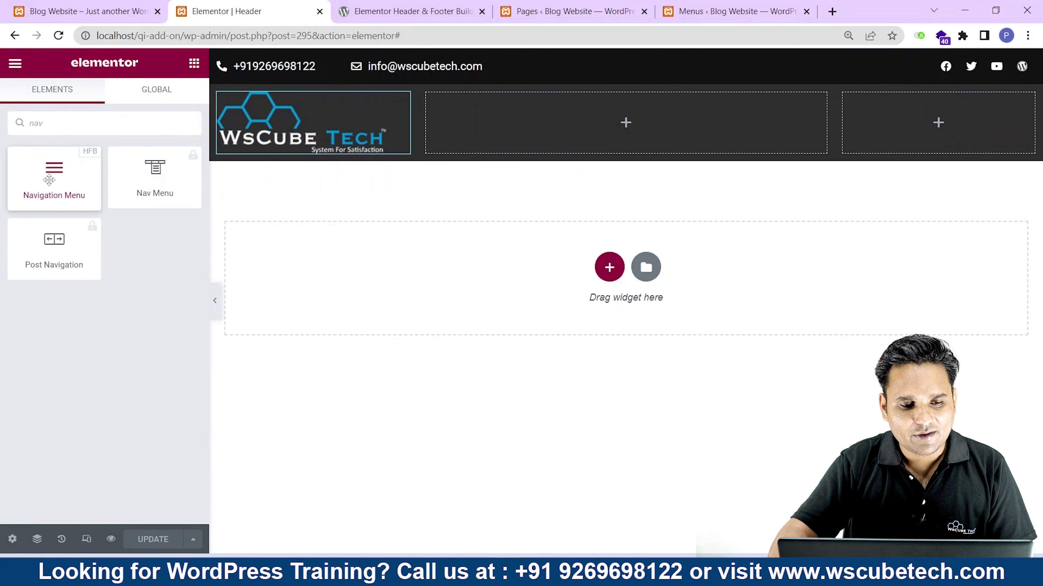
drag(54, 174, 660, 129)
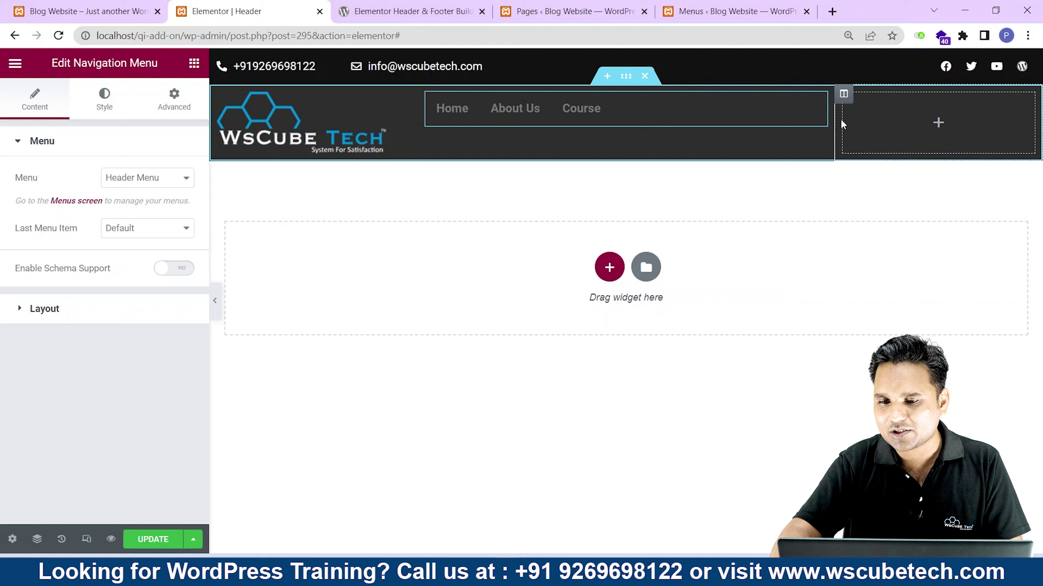
drag(841, 119, 888, 128)
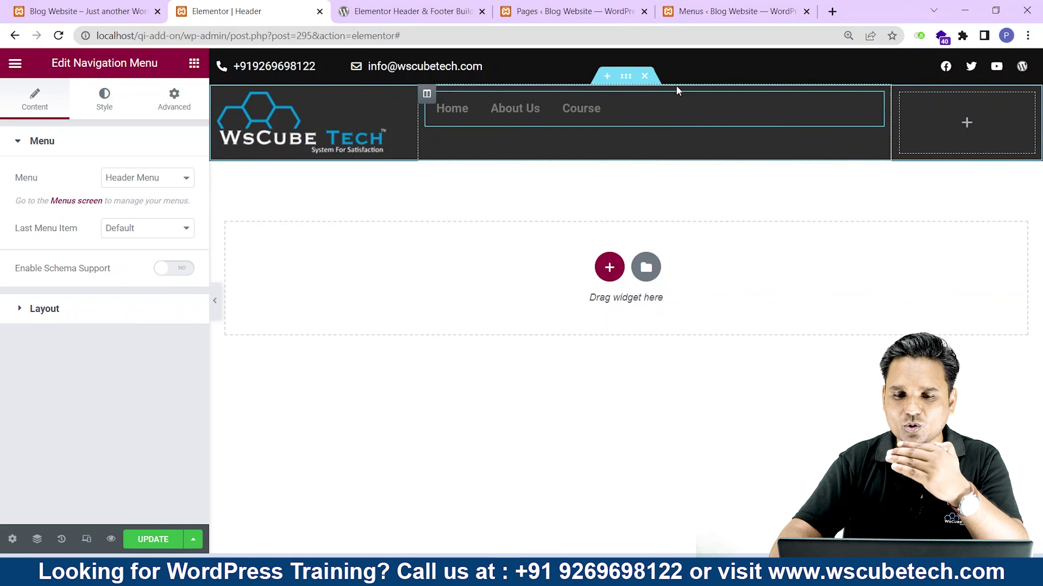
Set the navigation menu layout to Horizontal after briefly trying Vertical.
click(77, 314)
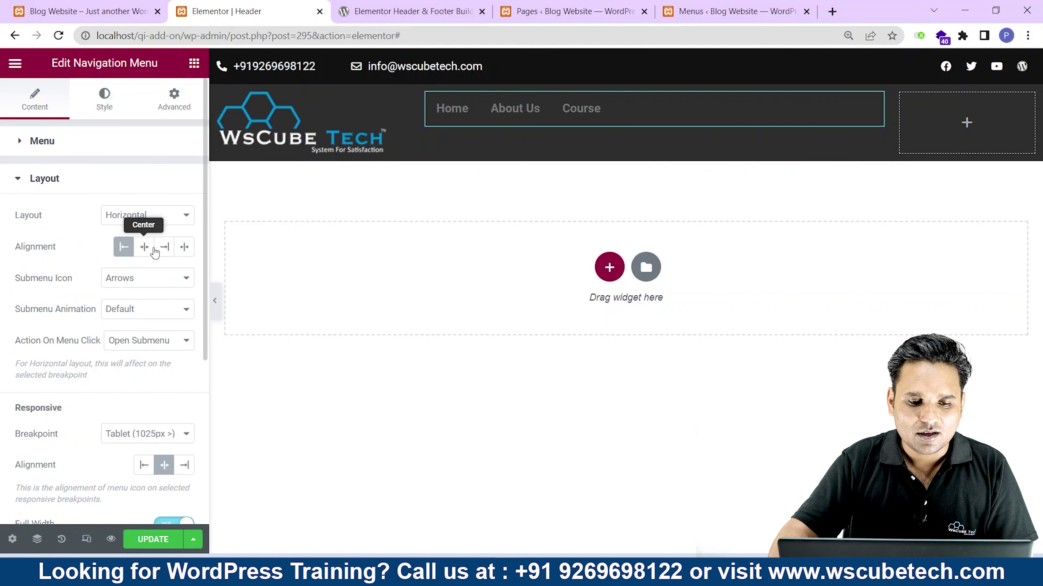
click(138, 217)
click(142, 243)
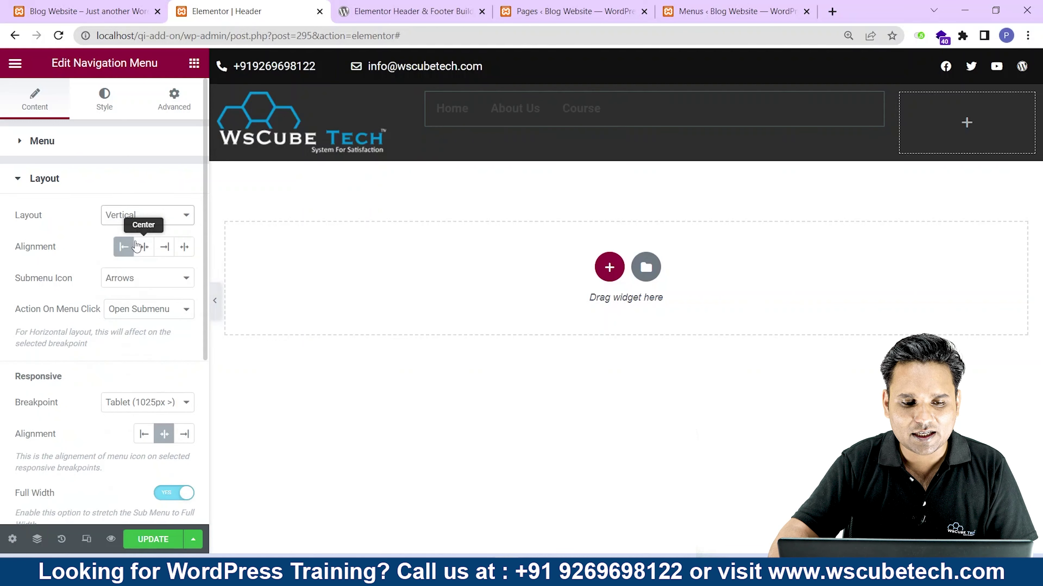
click(144, 220)
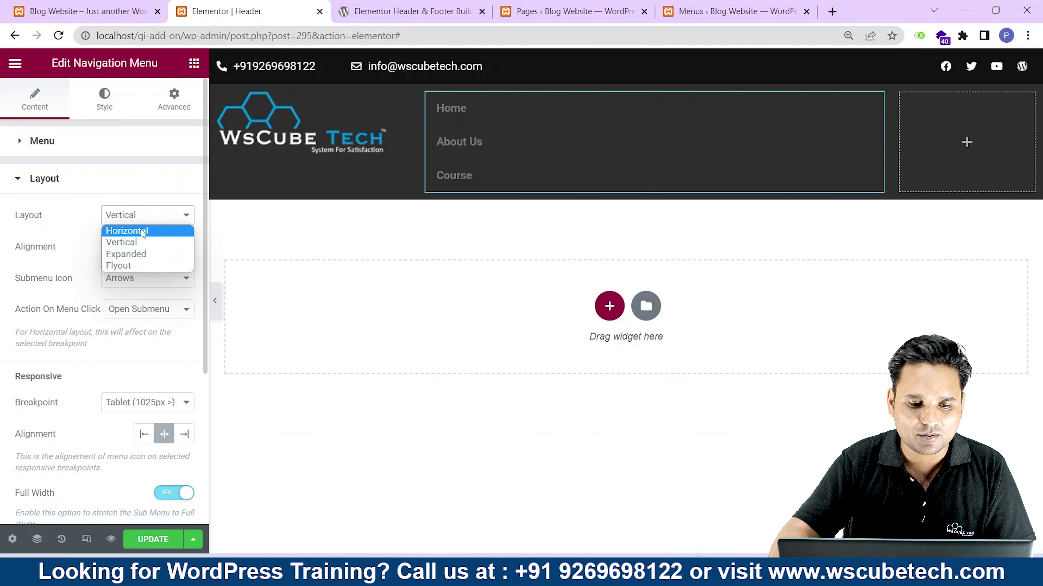
click(140, 230)
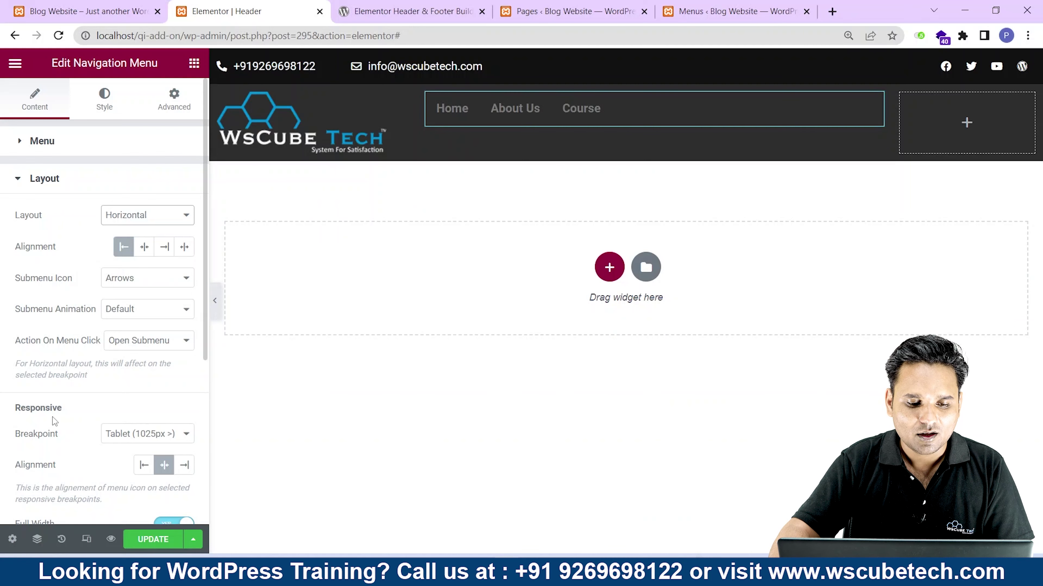
Review the remaining menu layout options and bring up the menu's Style settings.
scroll(52, 418, down, 4)
scroll(86, 308, up, 4)
drag(15, 341, 132, 354)
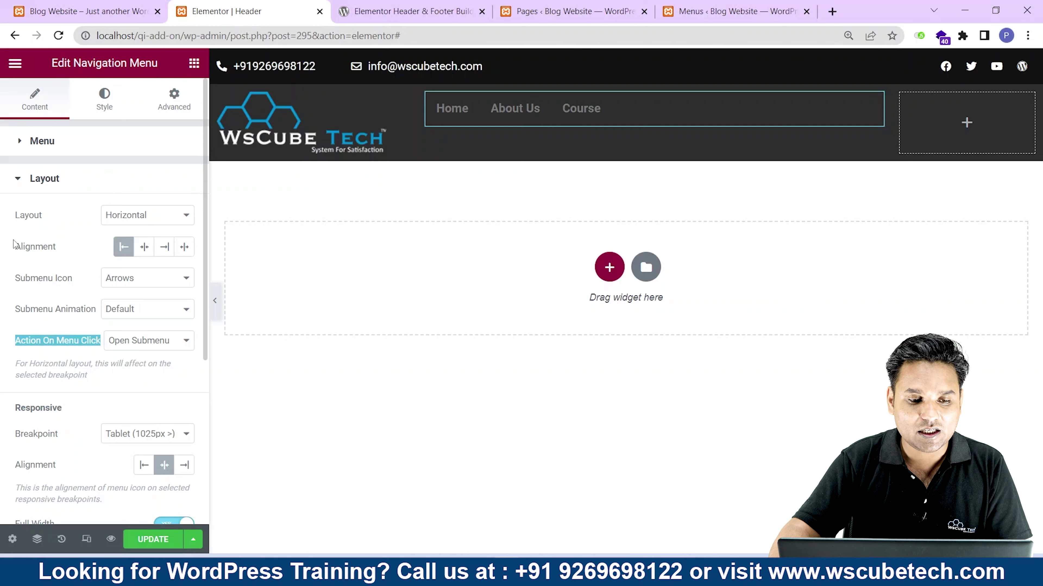
drag(21, 218, 110, 215)
scroll(37, 307, down, 5)
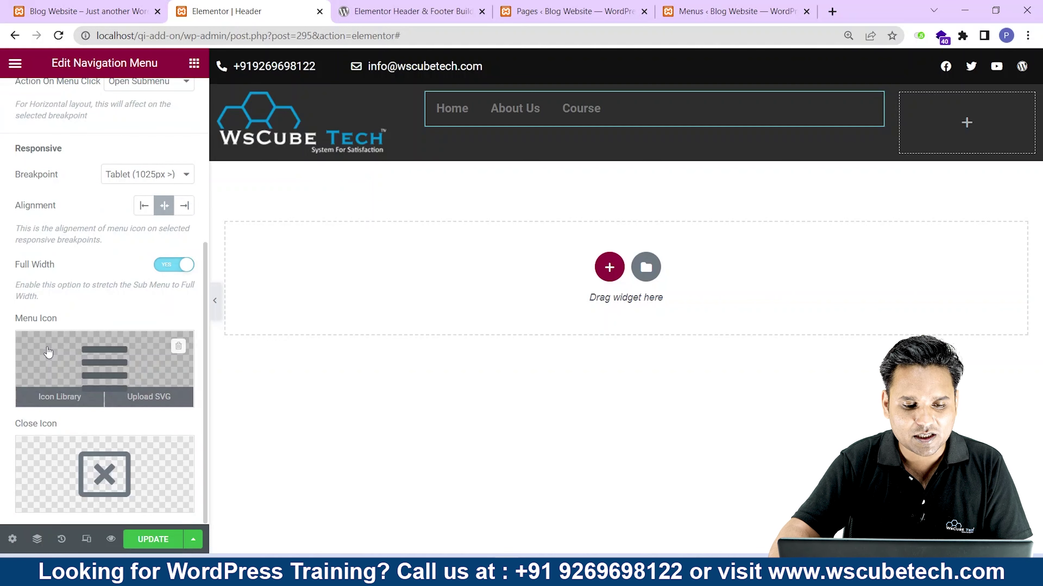
scroll(48, 351, up, 5)
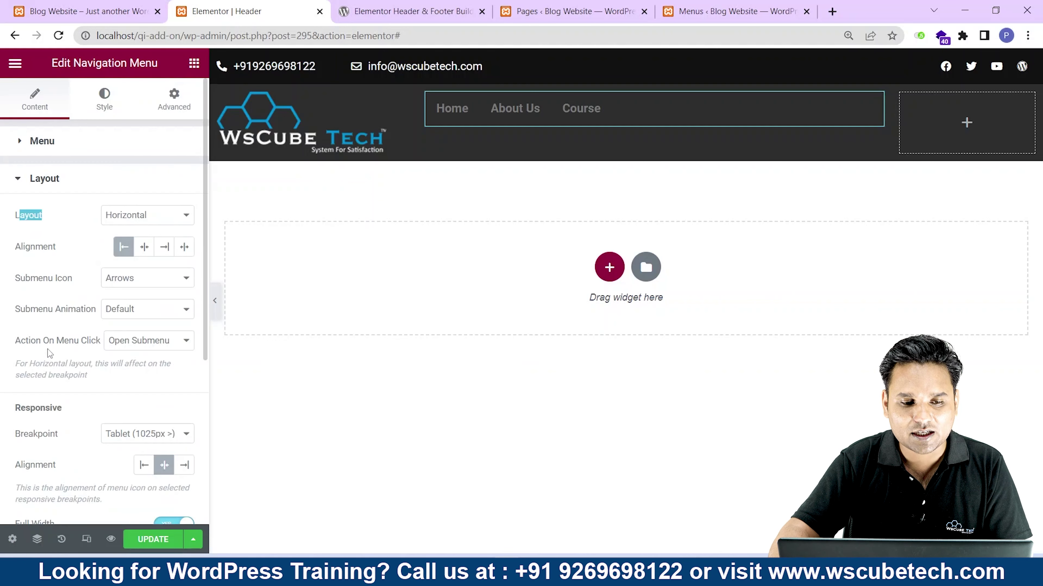
click(110, 96)
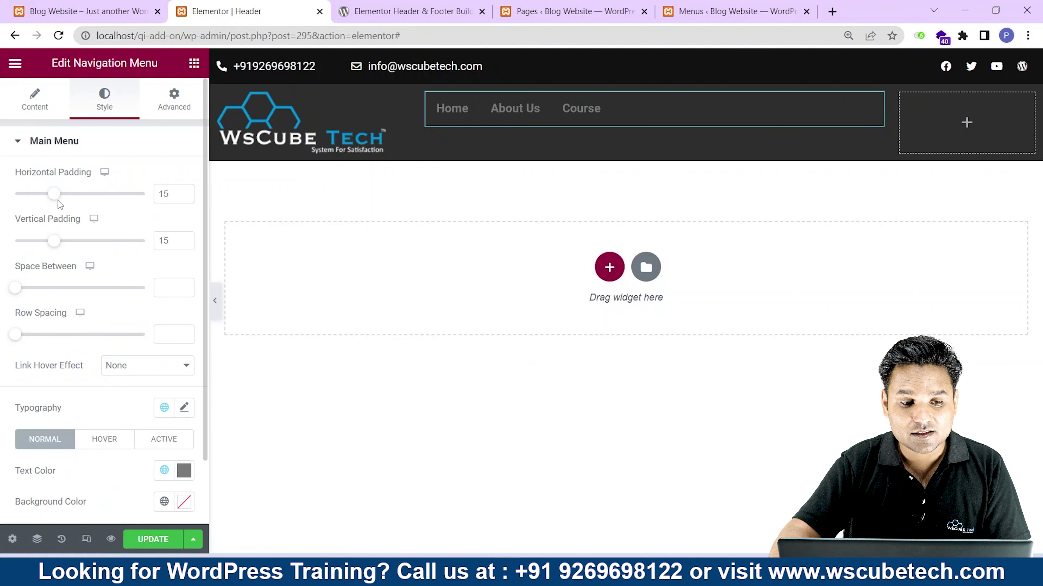
Set Main Menu horizontal padding to 18 and vertical padding to 25.
drag(56, 196, 64, 197)
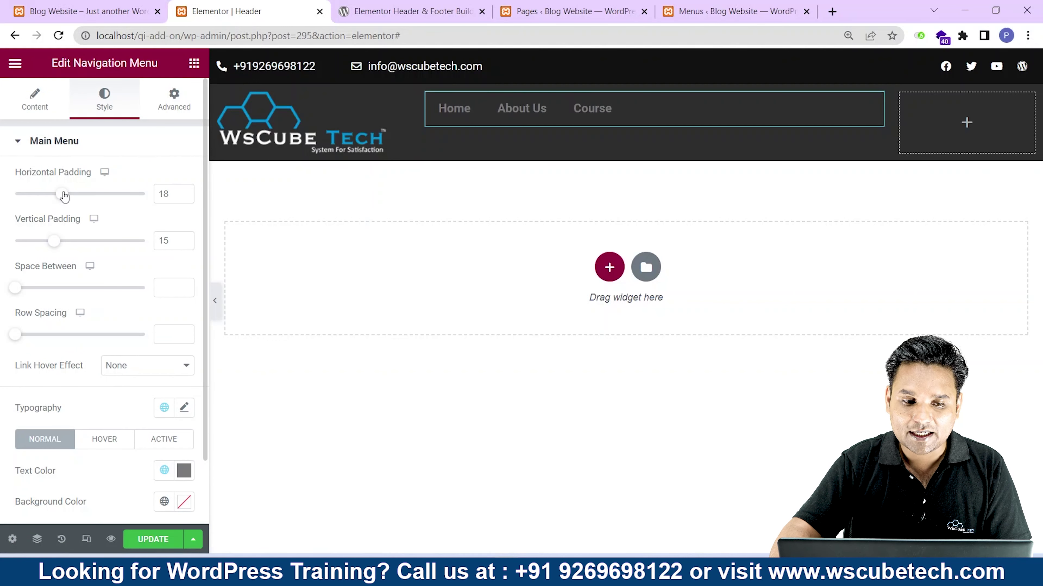
drag(56, 246, 81, 229)
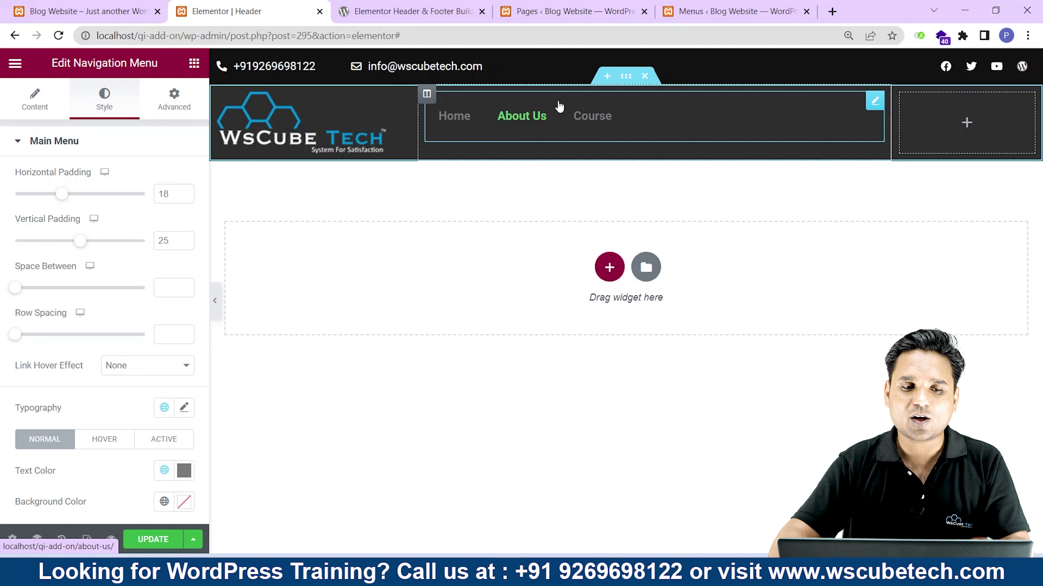
Unlink the Navigation Menu's margins and set Top to 17 px and Left to 2 px.
click(176, 112)
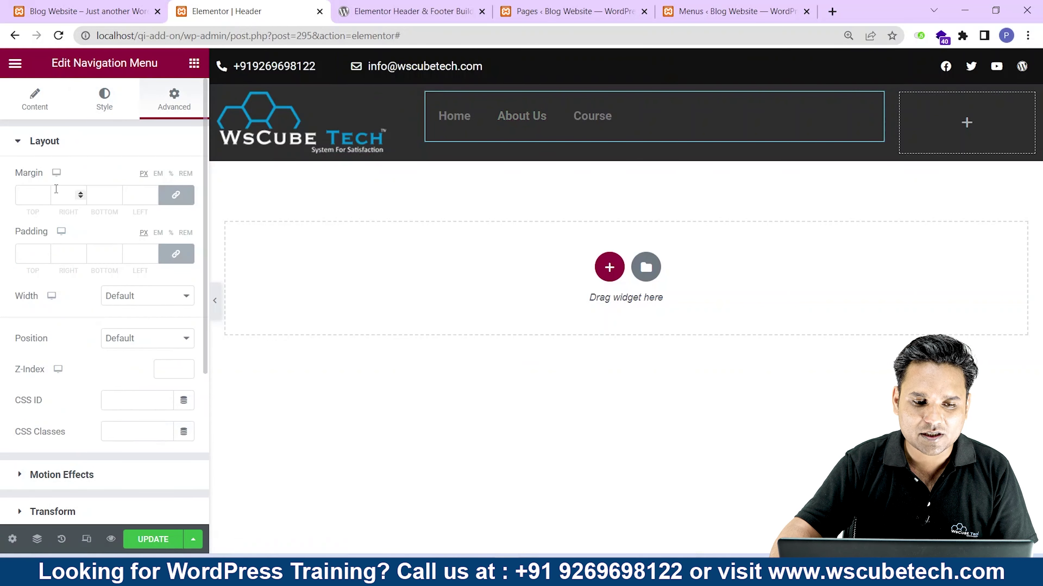
click(43, 198)
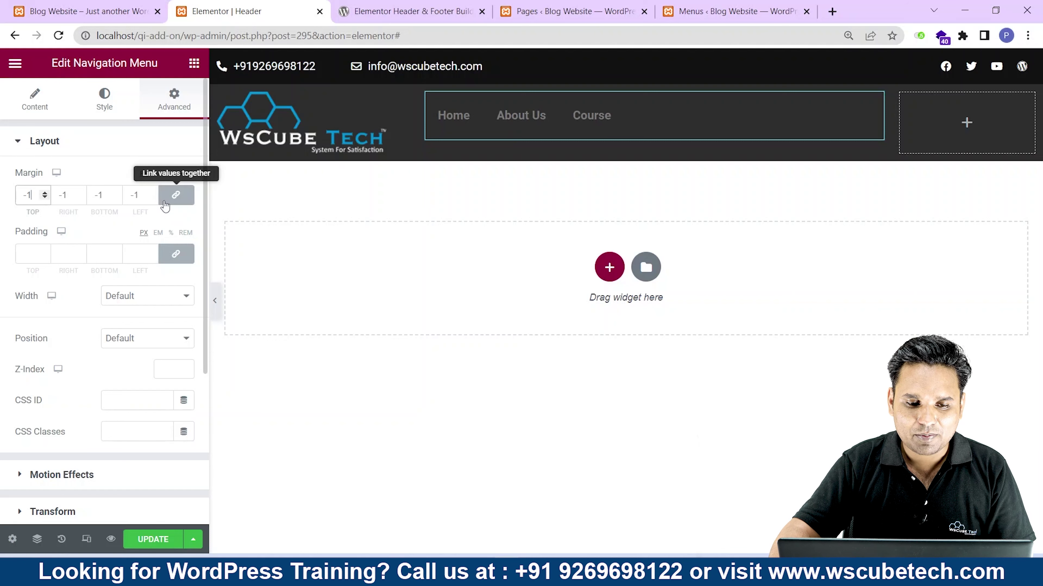
click(176, 195)
drag(35, 199, 13, 198)
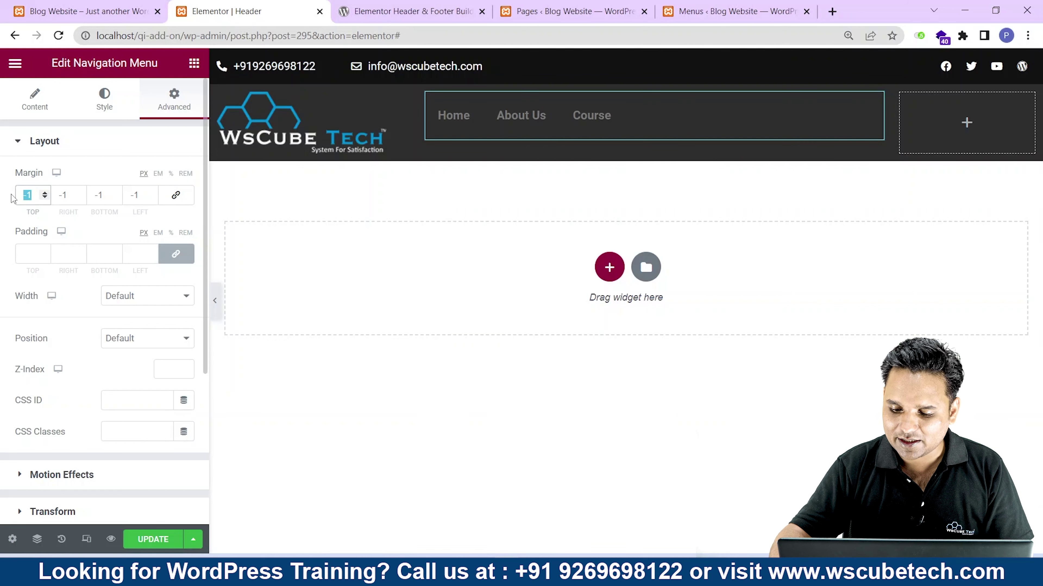
text(20)
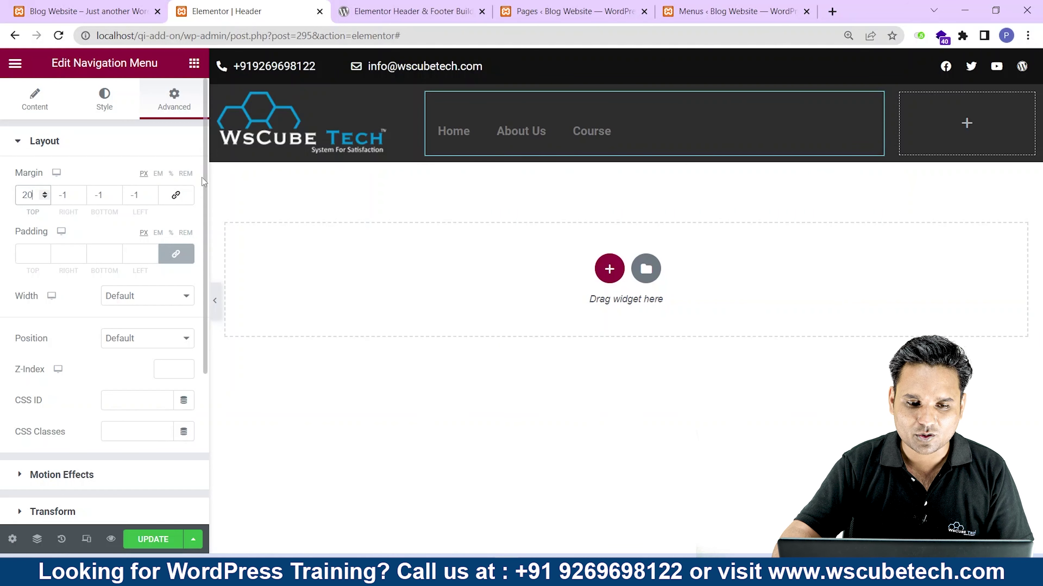
double_click(139, 195)
text(1)
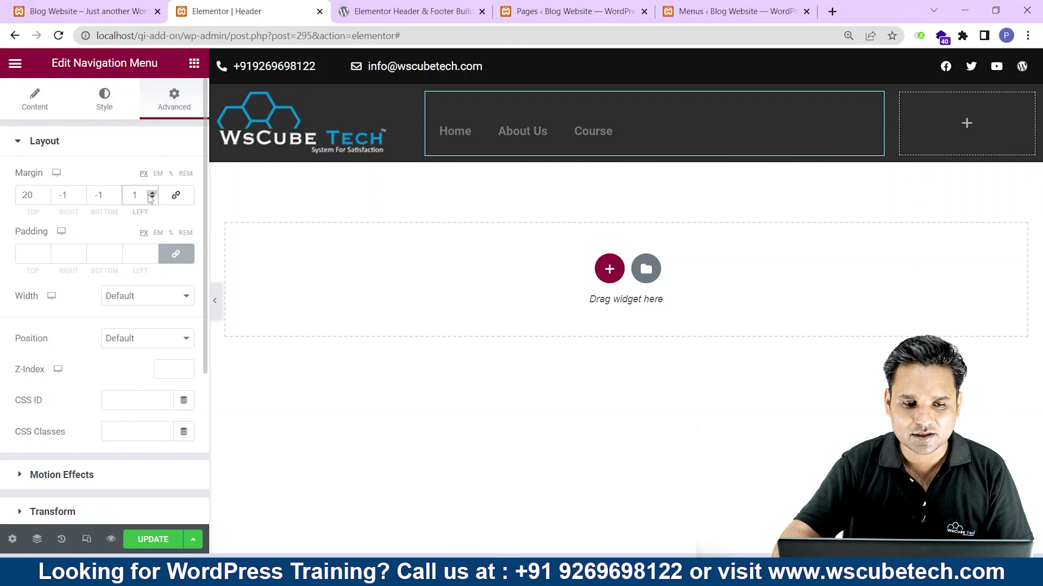
click(151, 193)
click(45, 194)
click(44, 193)
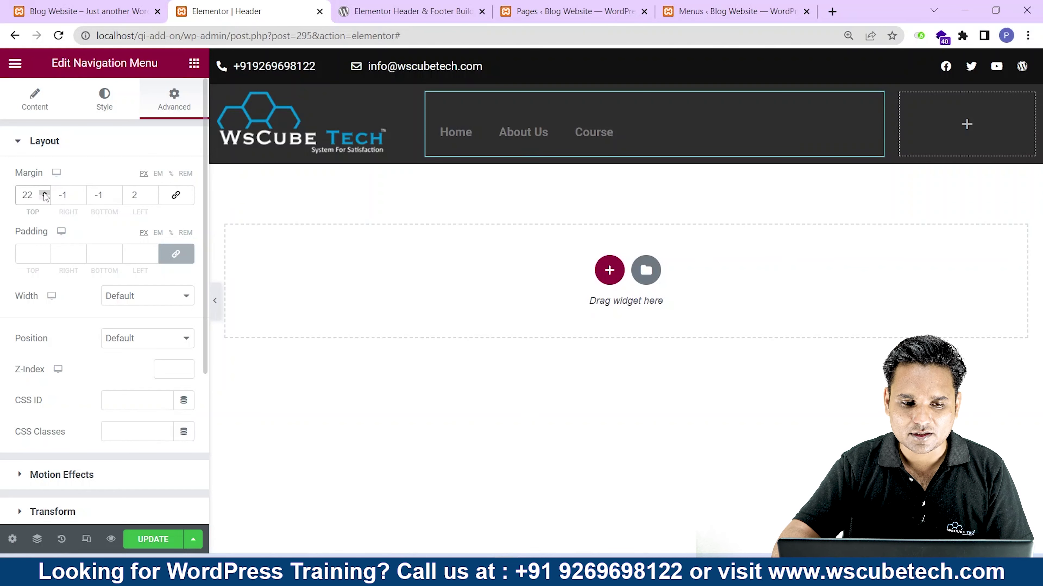
click(44, 199)
click(45, 198)
click(44, 198)
click(44, 198)
click(45, 199)
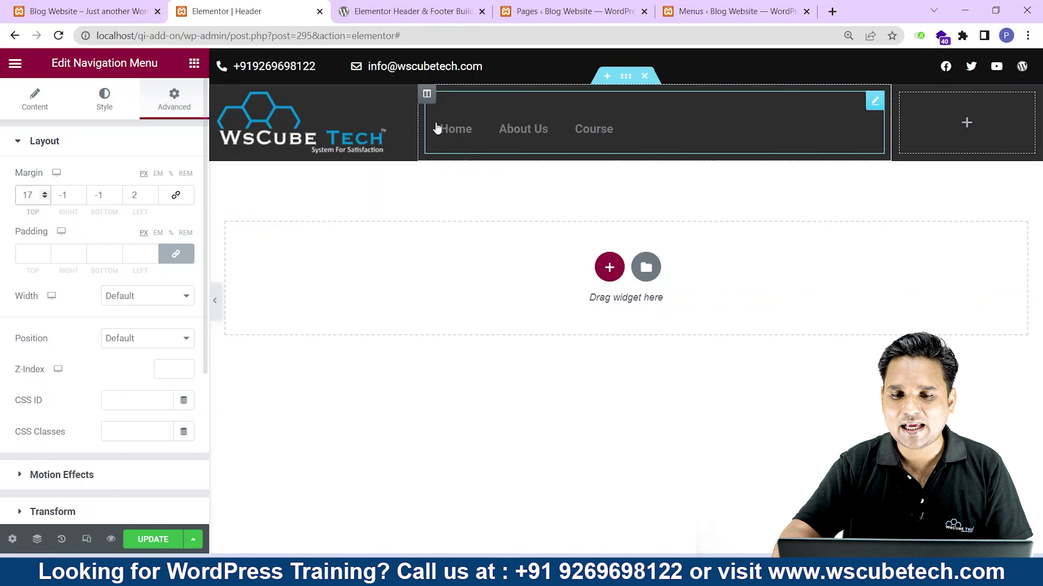
Set the navigation menu's text colour to white.
click(105, 99)
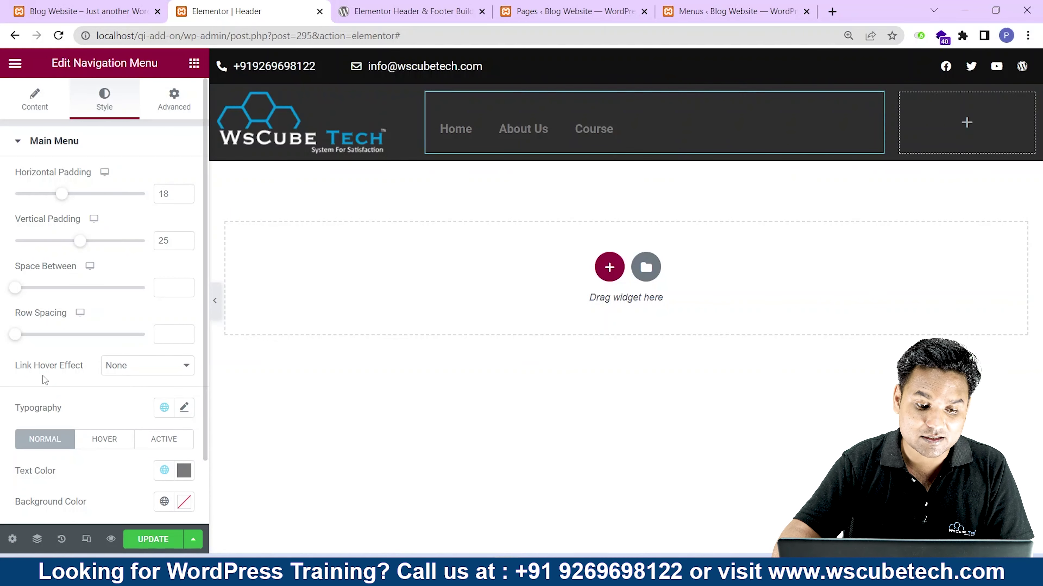
scroll(74, 394, down, 2)
drag(6, 332, 58, 335)
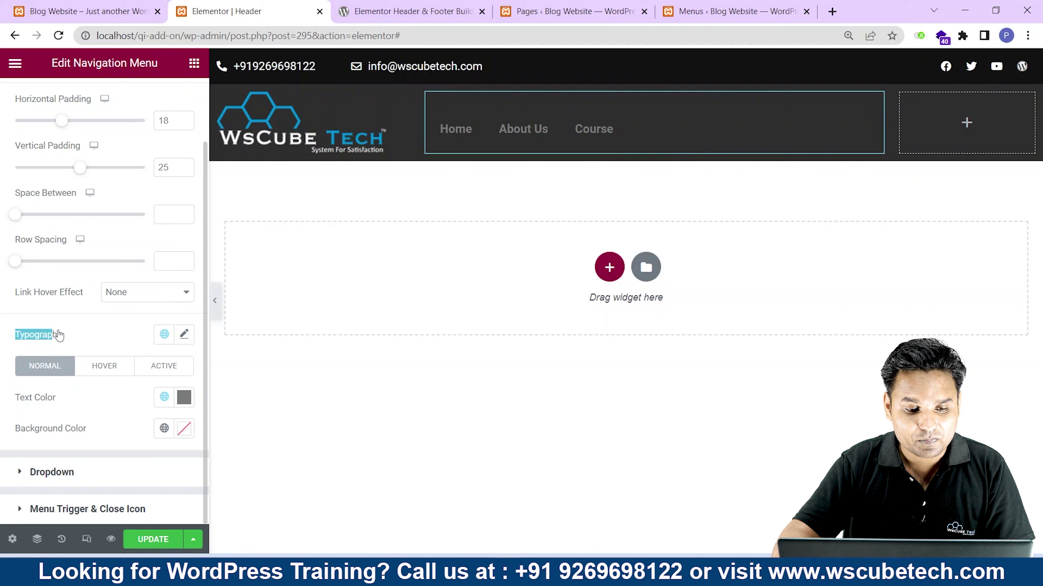
click(10, 402)
click(184, 397)
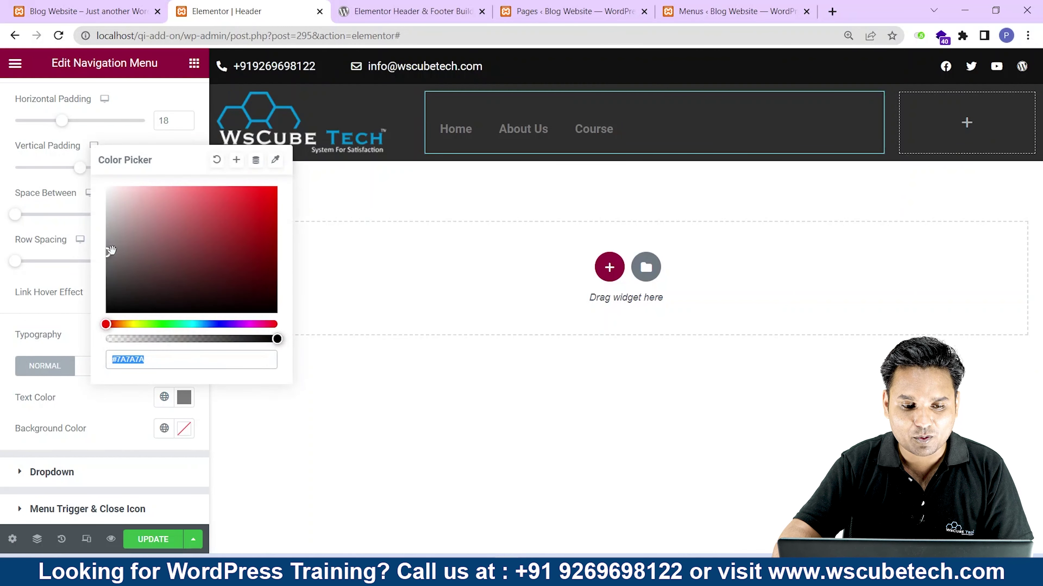
drag(111, 250, 106, 187)
click(137, 427)
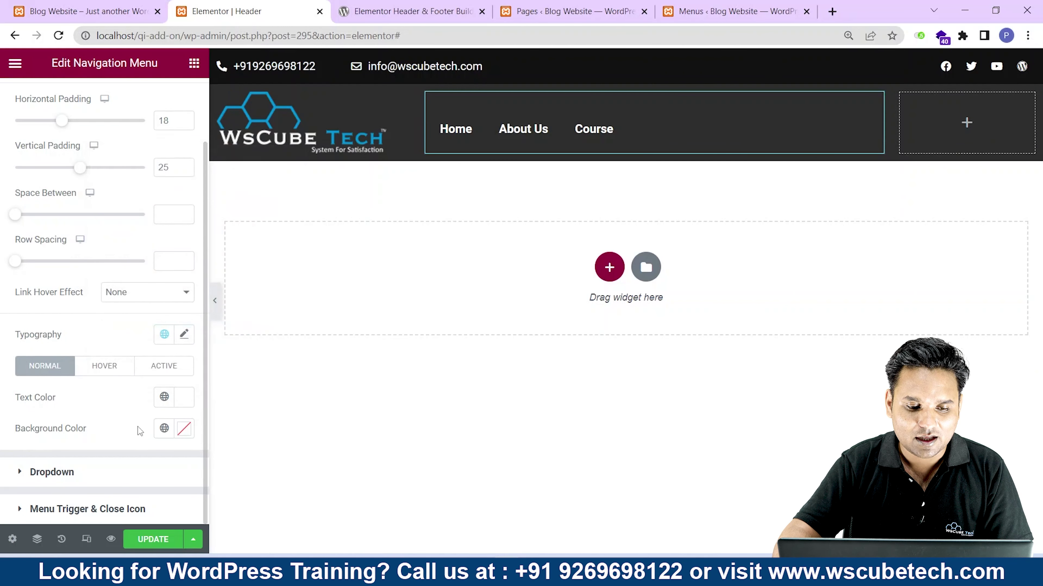
Make the menu's background colour fully transparent (#00000000).
click(184, 429)
drag(181, 341, 184, 344)
drag(276, 371, 2, 365)
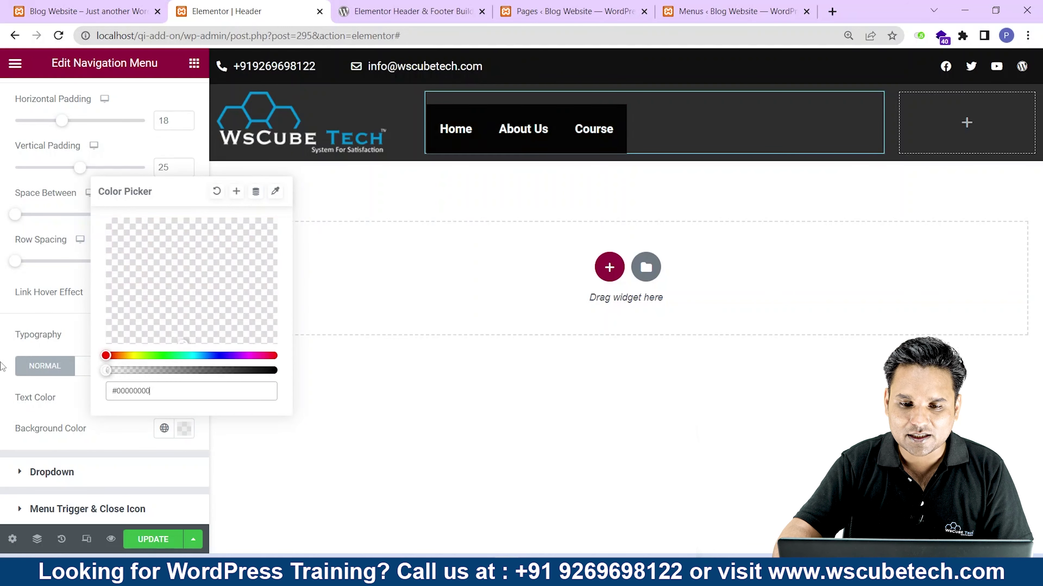
click(50, 443)
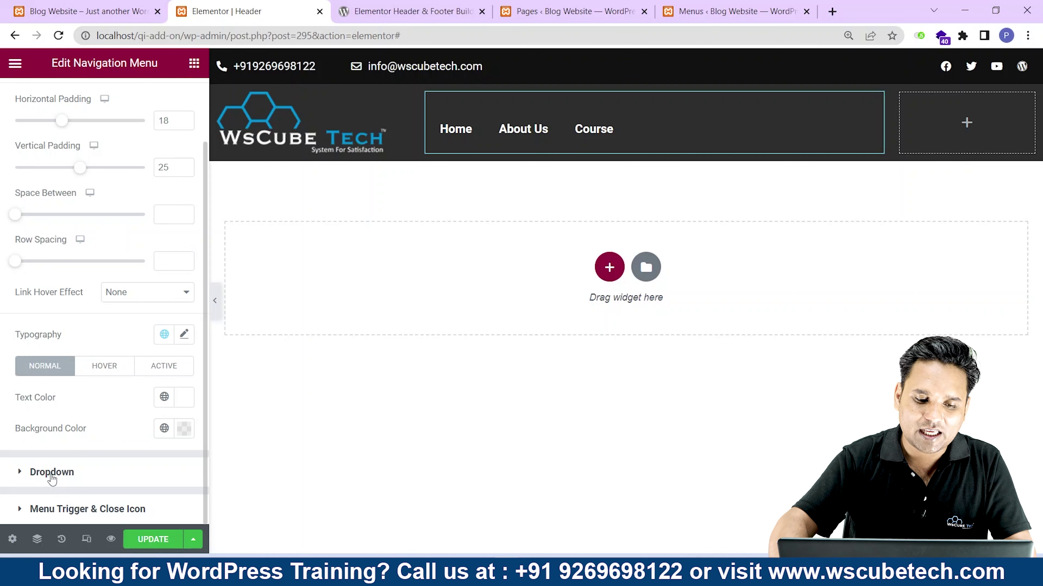
Save the header with UPDATE and switch to the Blog Website tab.
click(138, 553)
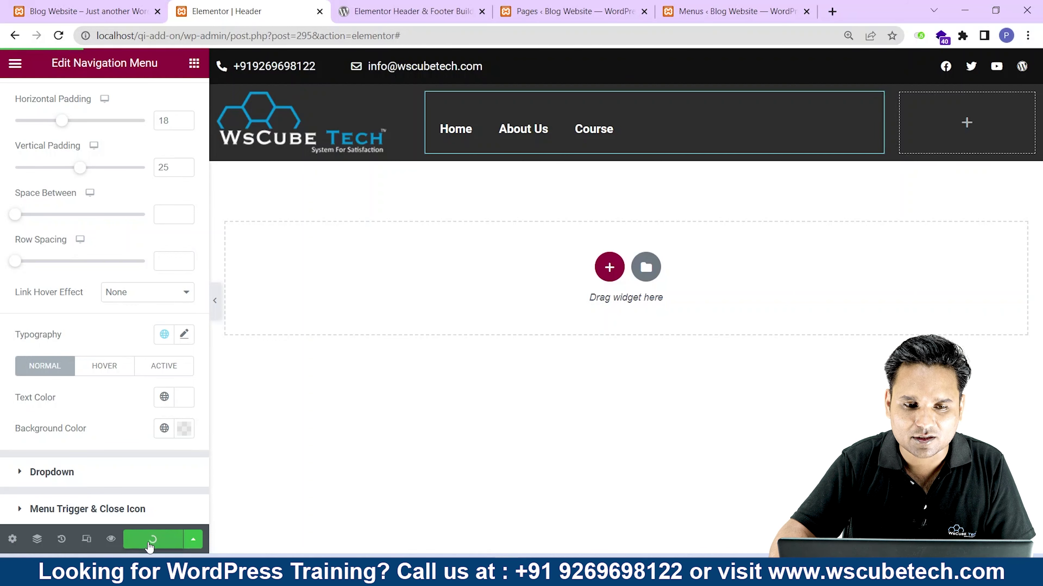
click(42, 5)
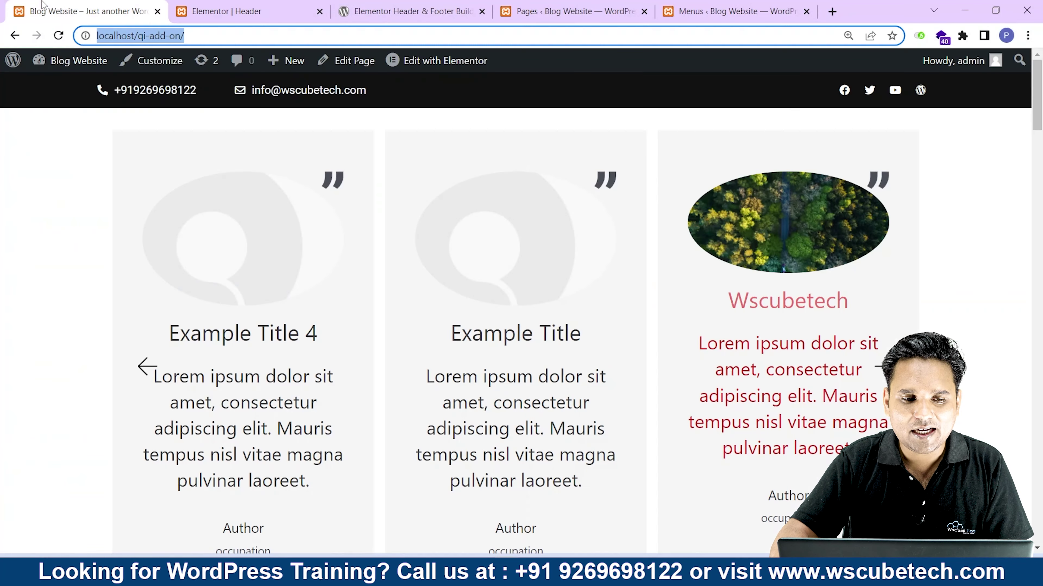
Reload the Blog Website homepage to check the new logo and menu row, then go back to the Elementor Header tab.
click(58, 36)
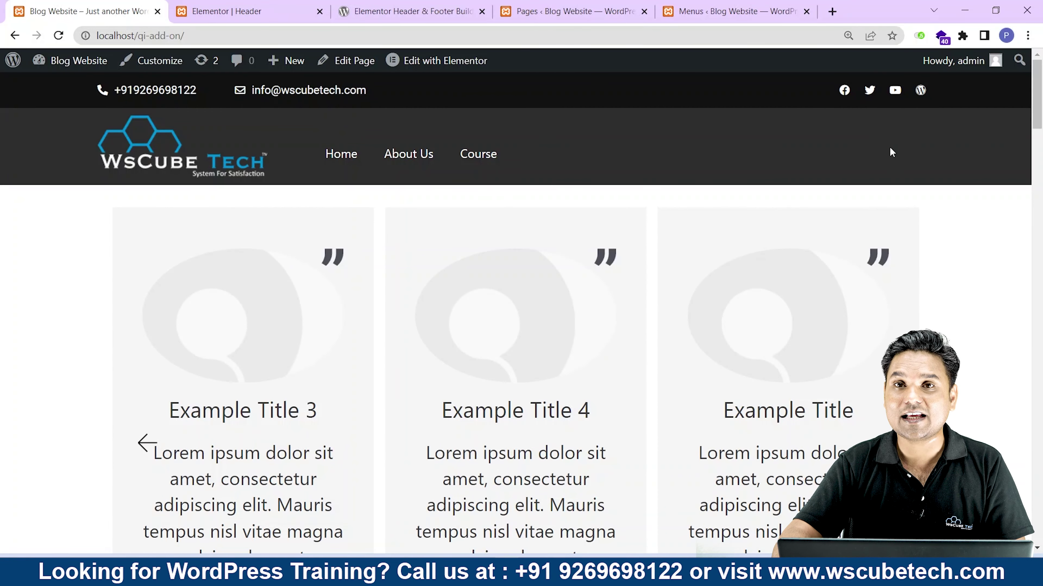
click(225, 12)
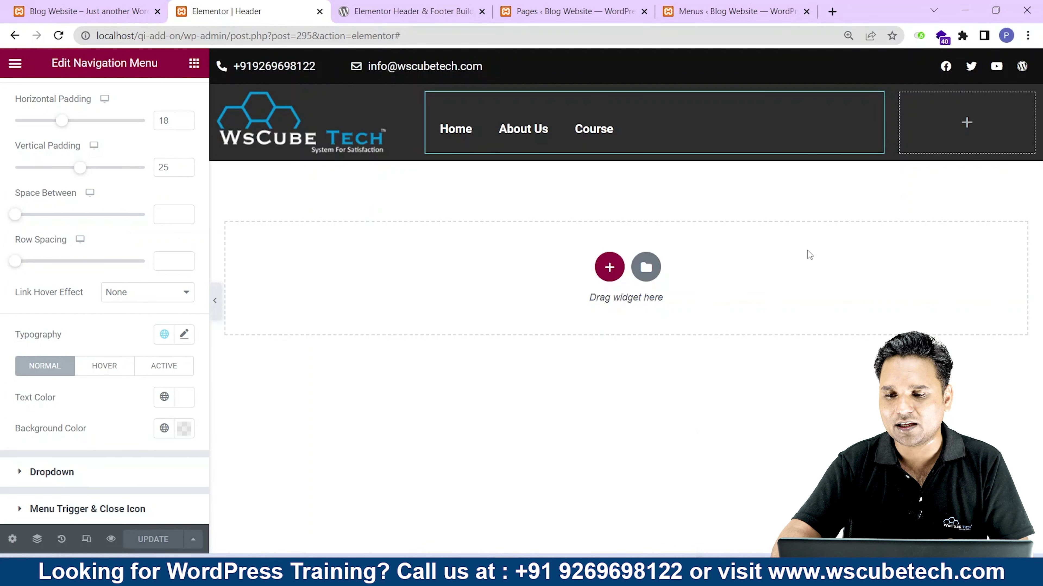
Add a Button widget to the header's empty right column.
click(967, 123)
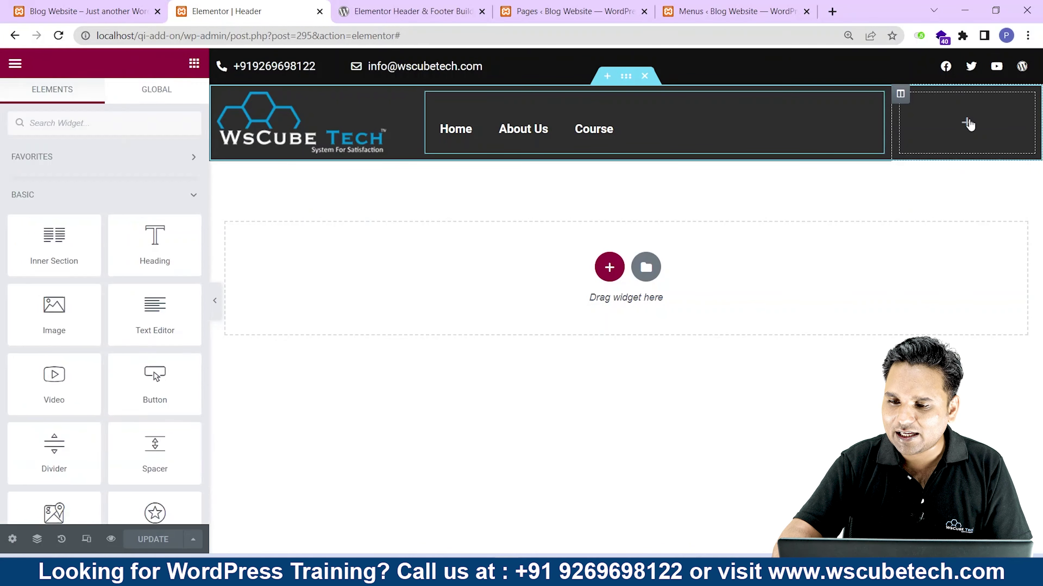
text(b)
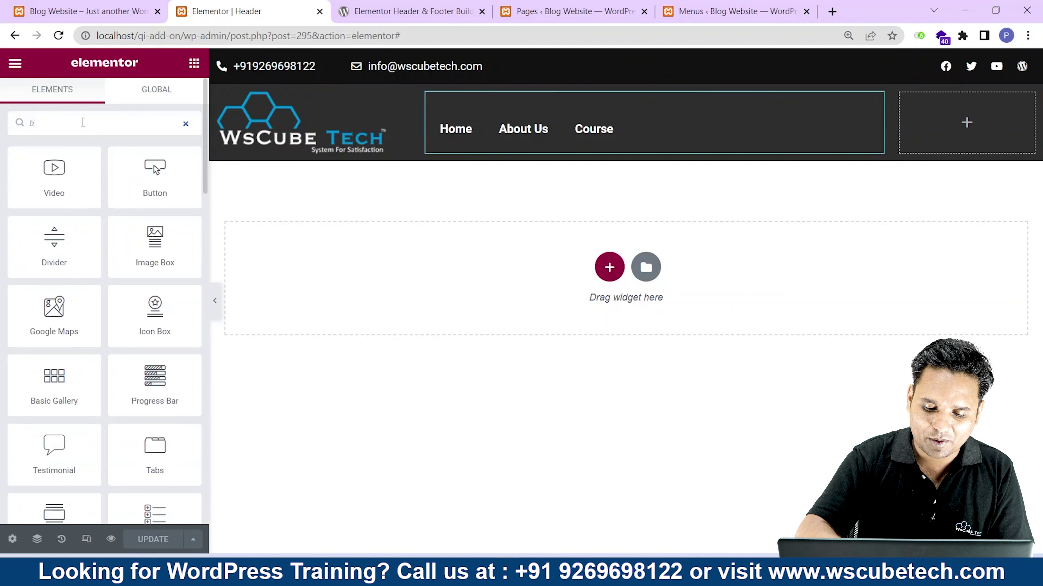
text(utt)
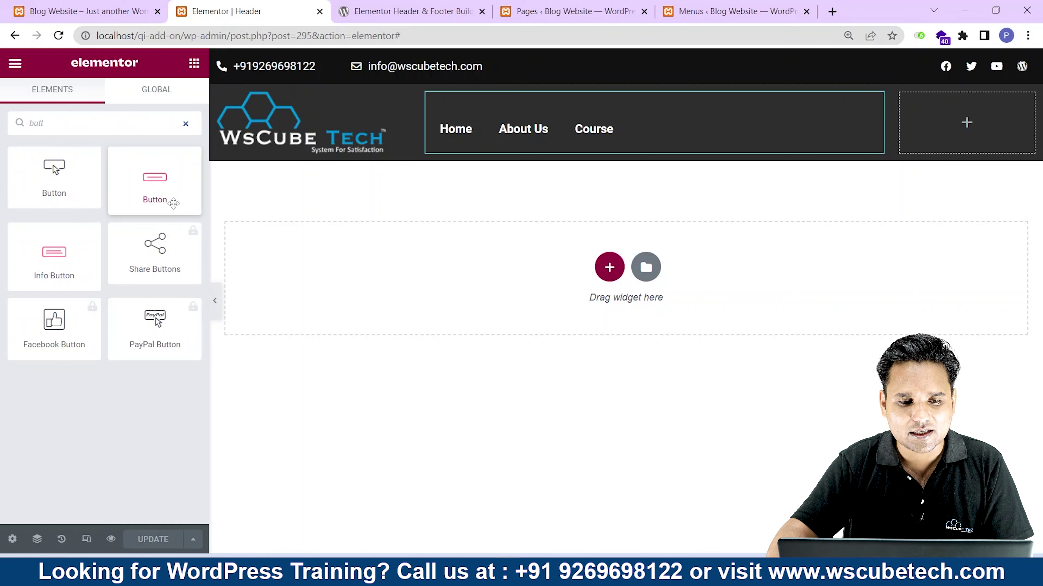
drag(55, 176, 1008, 142)
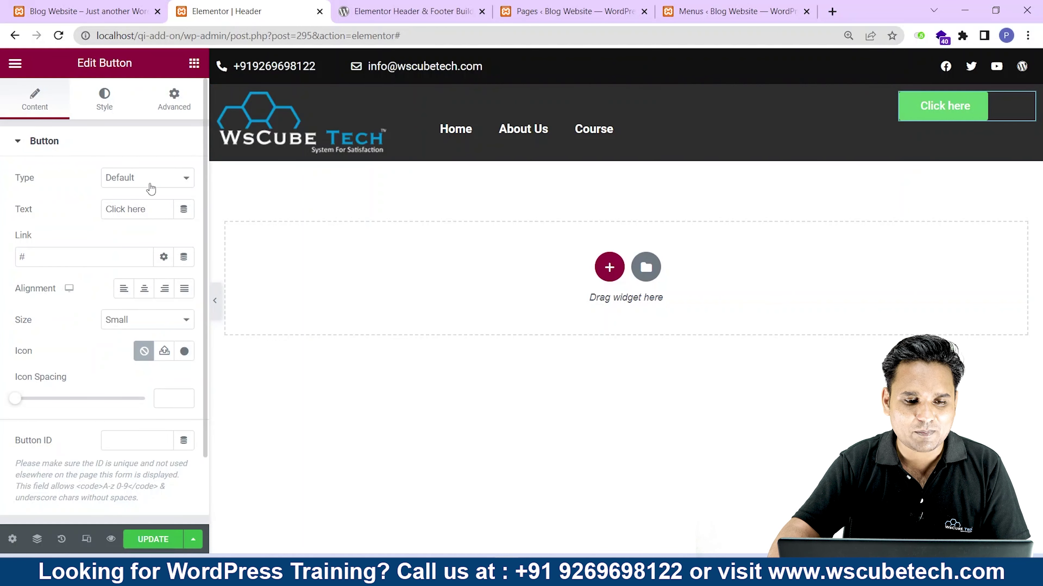
Change the button text to 'Enquire Now' and centre it in the column.
triple_click(149, 209)
text(Enqy)
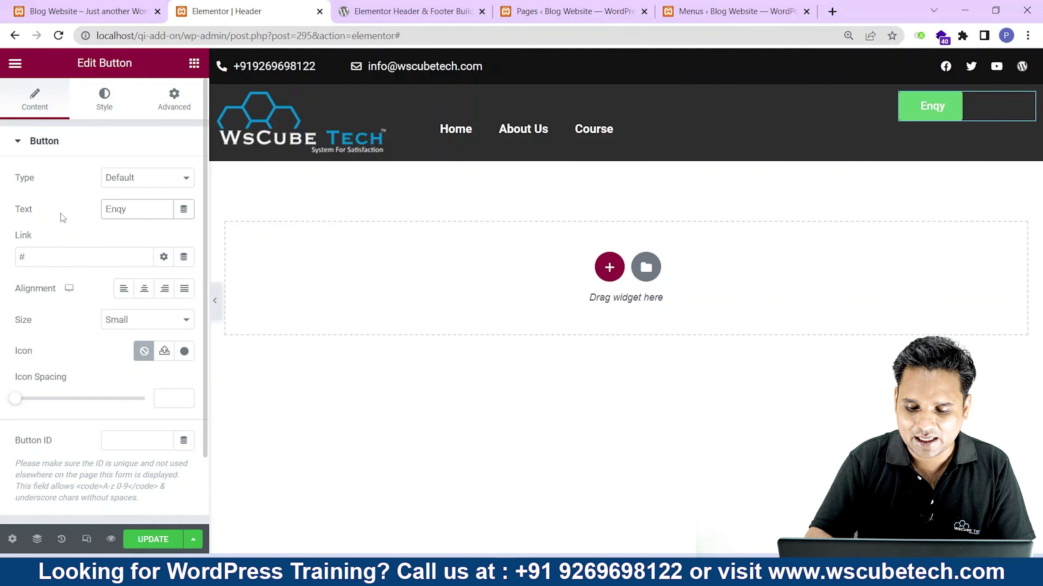
key(BackSpace)
text(uir)
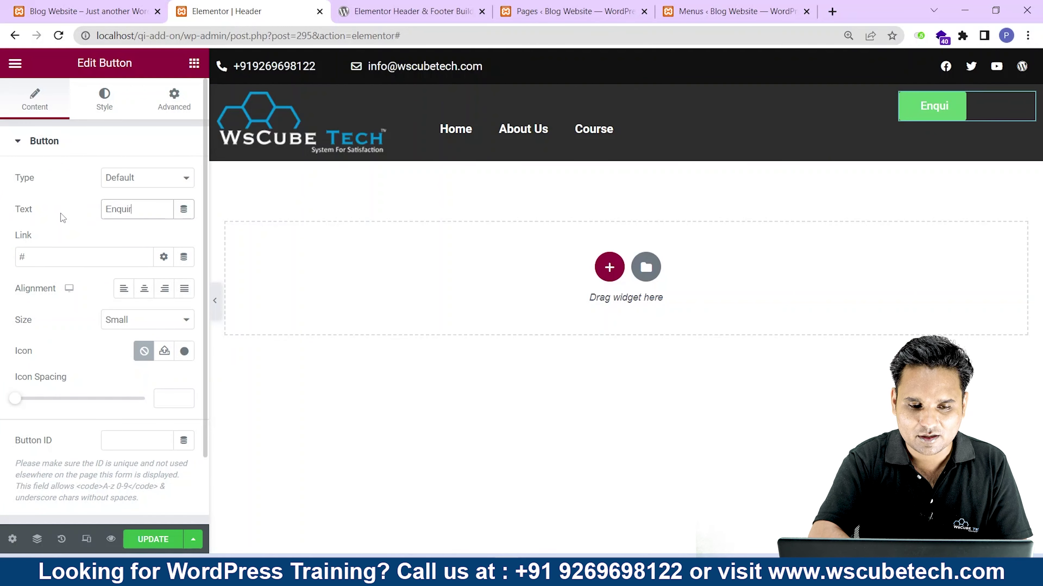
text(e Now)
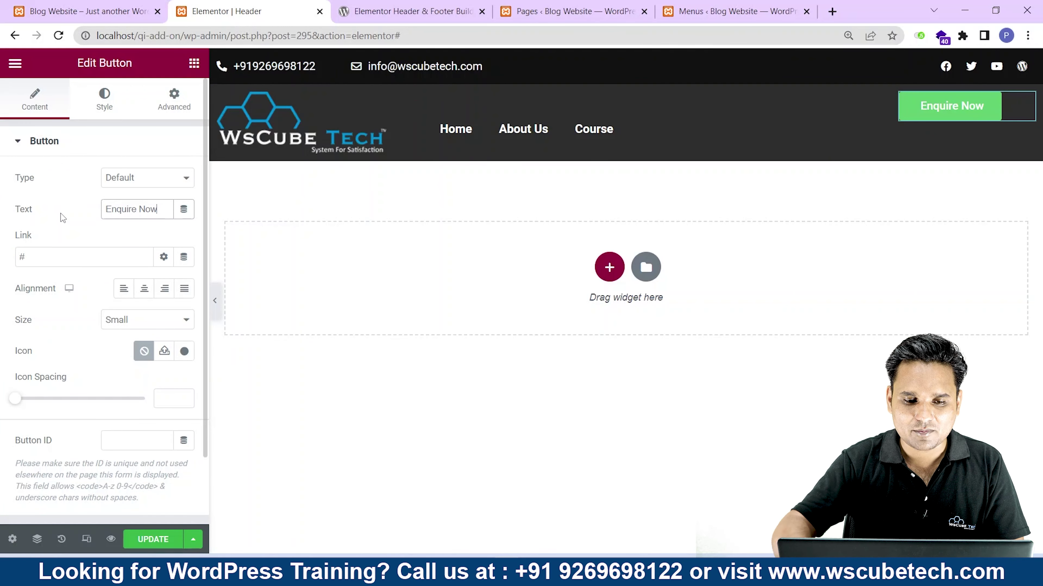
click(135, 297)
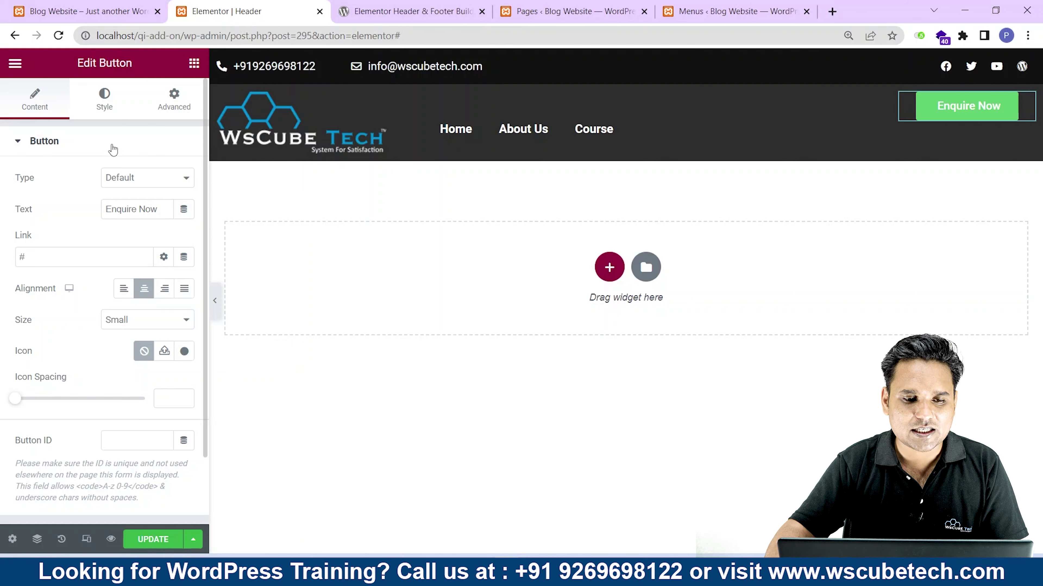
click(104, 106)
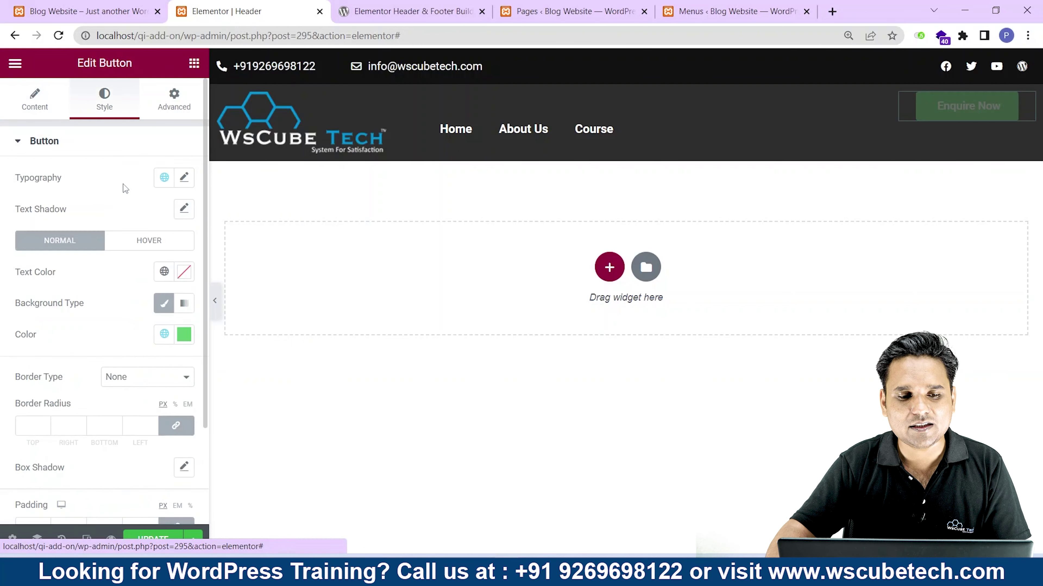
Unlink the Enquire Now button's margins and set Top to 29 px and Right to 4 px.
click(171, 94)
click(175, 195)
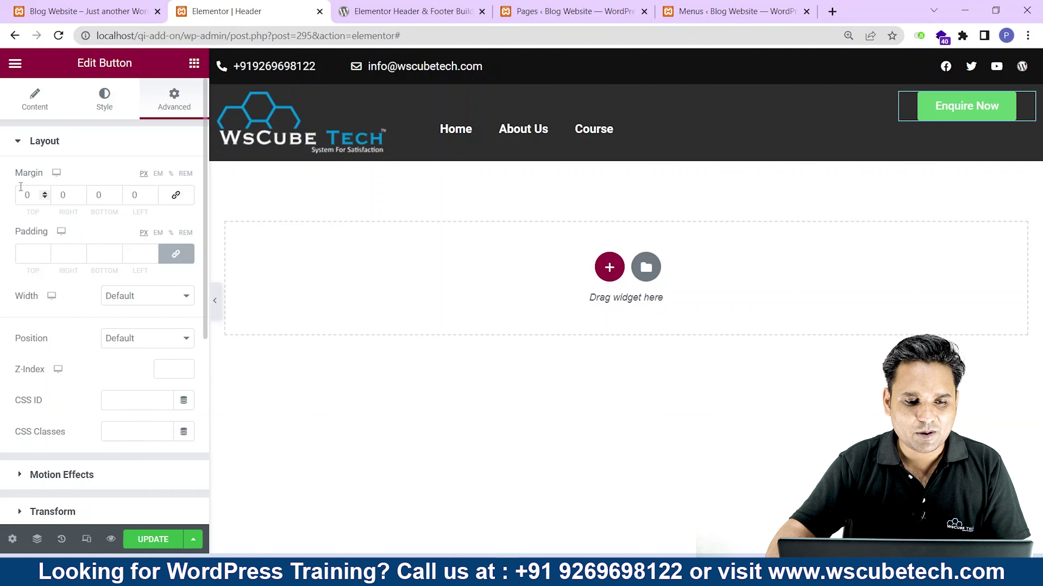
double_click(20, 188)
text(2)
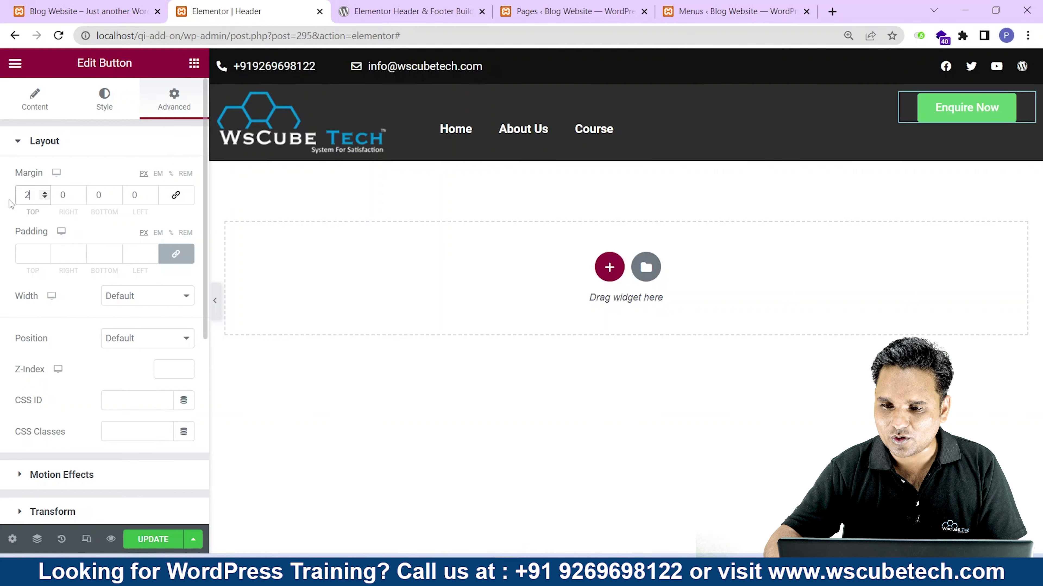
text(0)
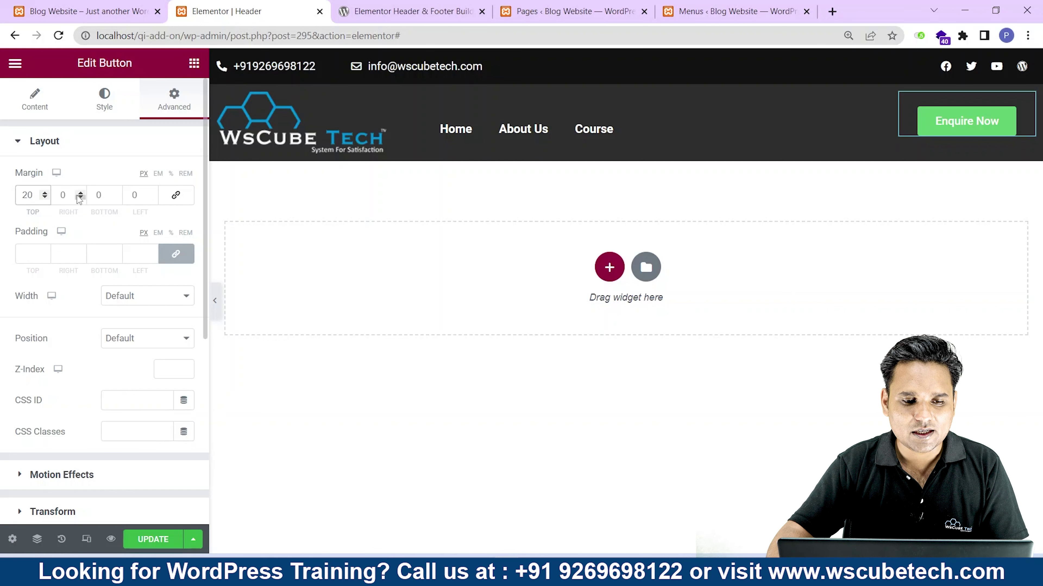
key(Tab)
text(3)
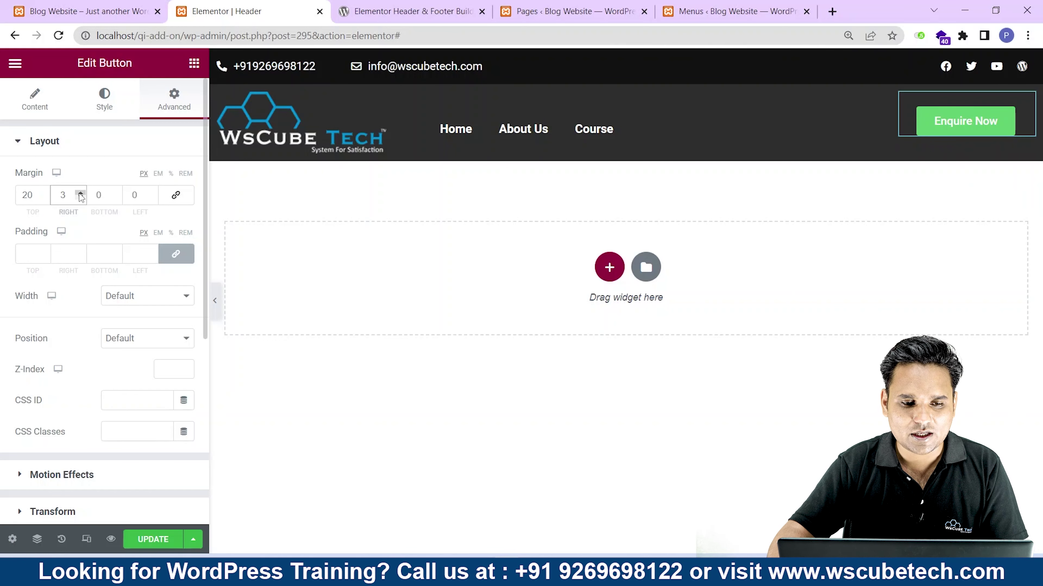
click(81, 193)
click(46, 193)
click(46, 193)
click(46, 193)
click(46, 193)
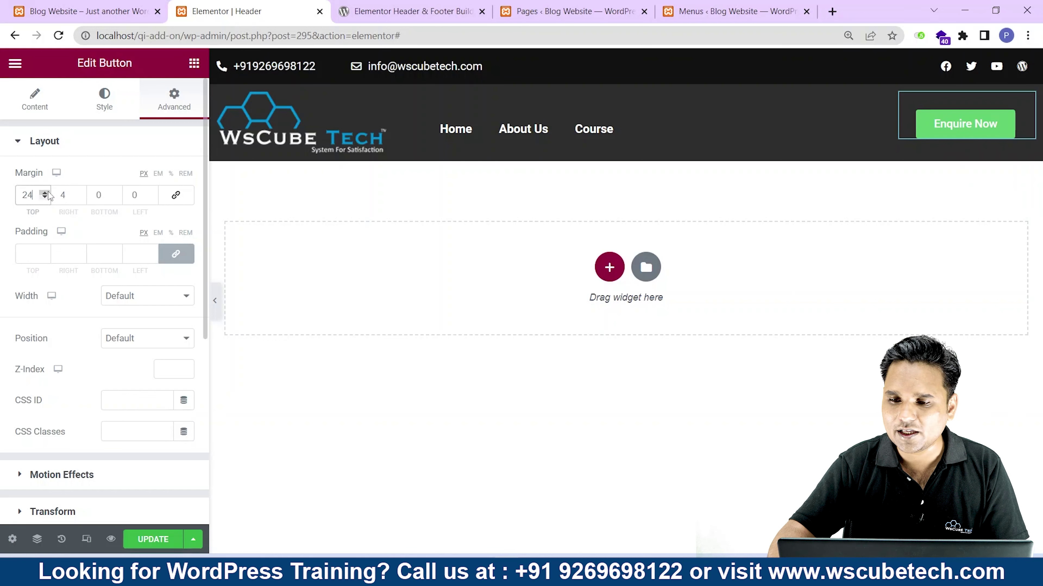
click(46, 193)
click(46, 193)
click(46, 193)
click(46, 193)
click(46, 192)
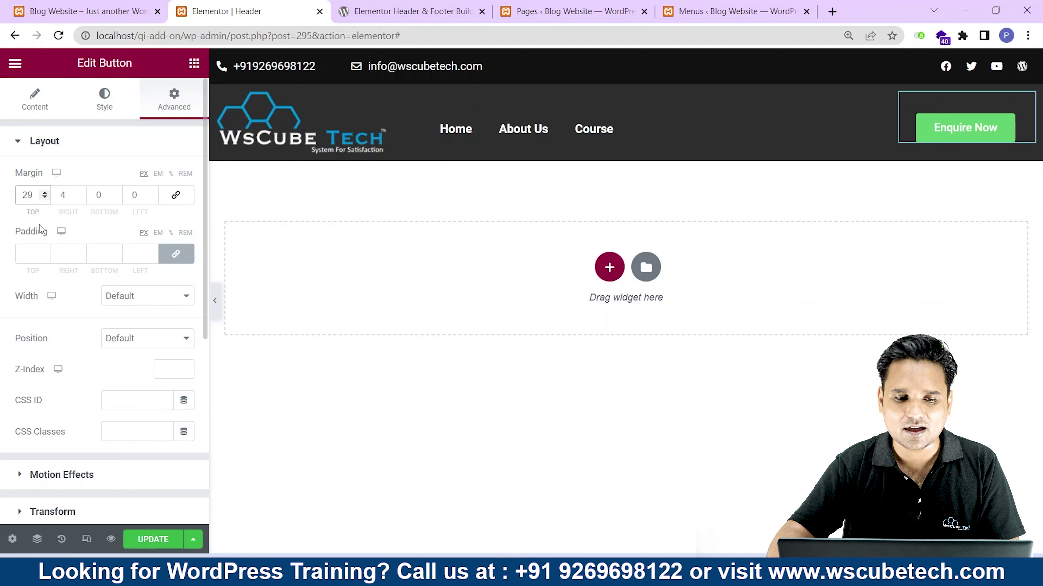
click(96, 101)
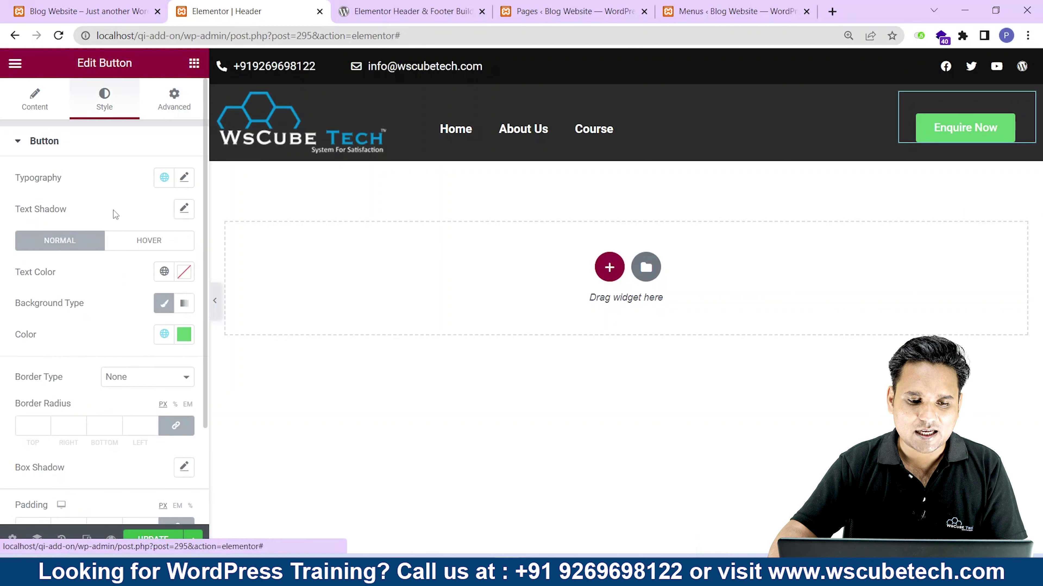
Give the Enquire Now button a maroon #AF485F background colour.
click(184, 333)
click(60, 156)
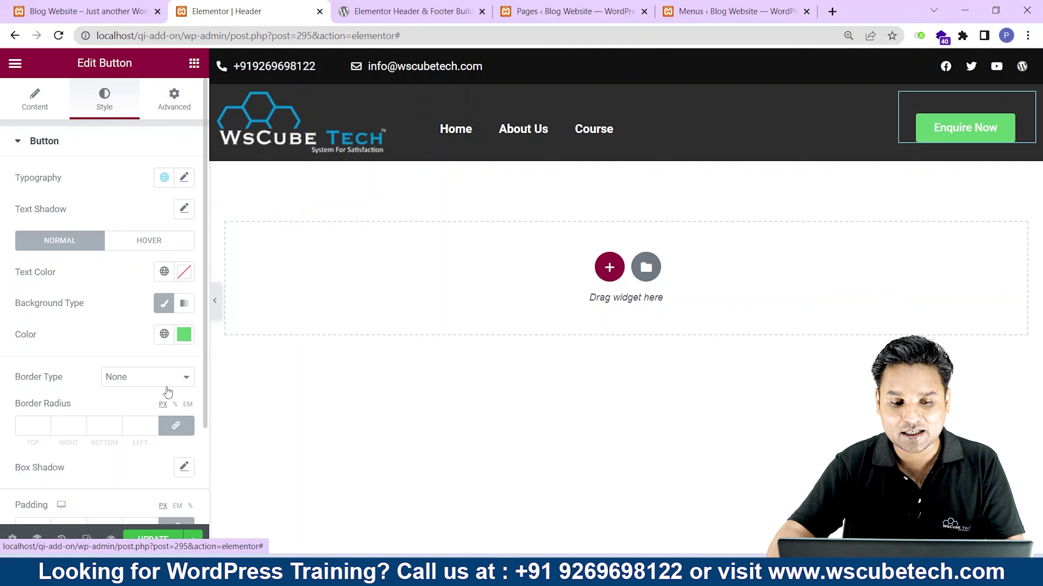
click(184, 334)
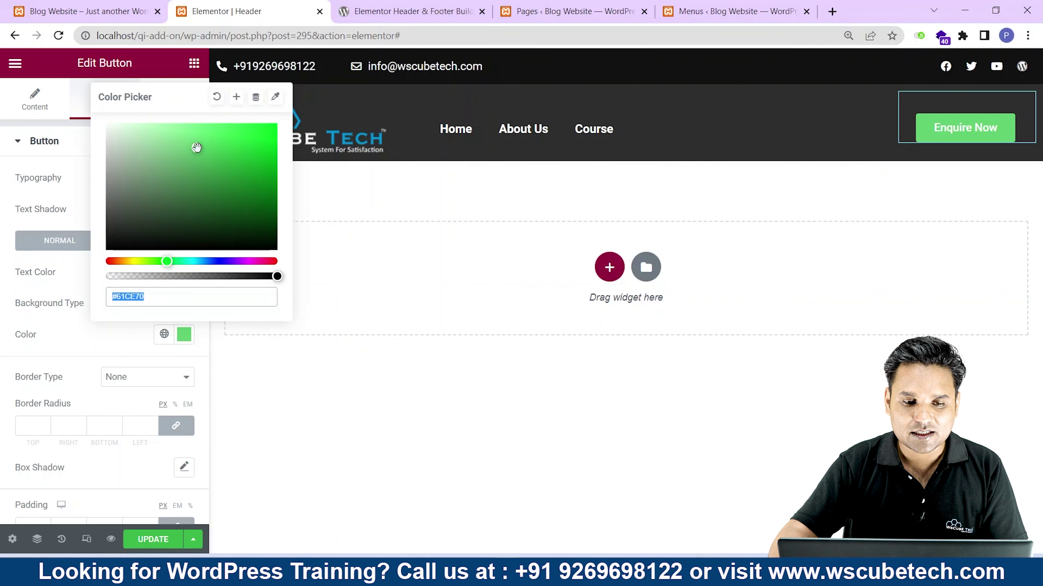
mouse_move(194, 145)
mouse_down()
mouse_move(149, 172)
mouse_move(114, 158)
mouse_move(106, 134)
mouse_move(108, 215)
mouse_up()
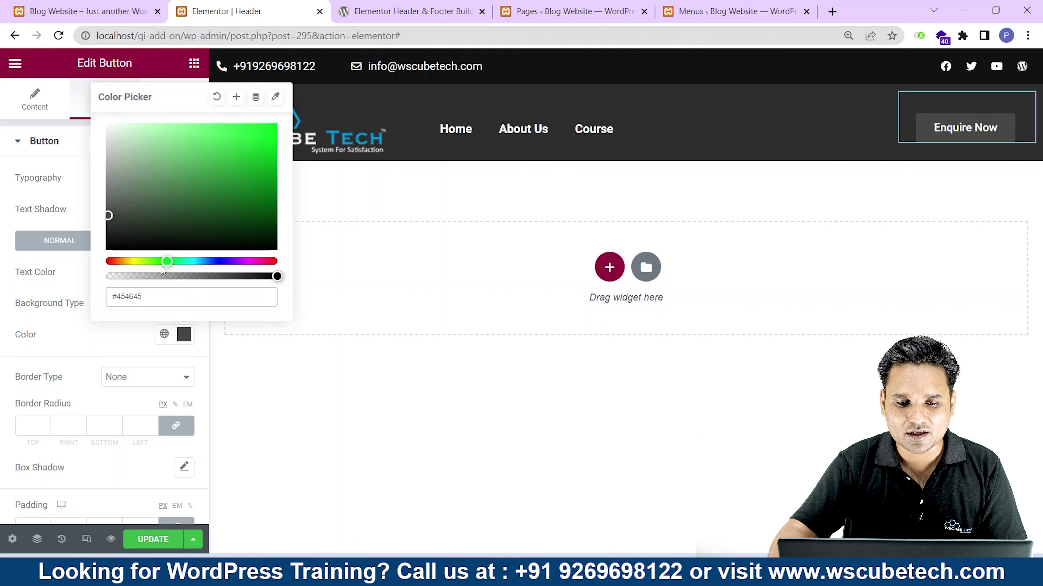
drag(162, 262, 270, 261)
click(181, 194)
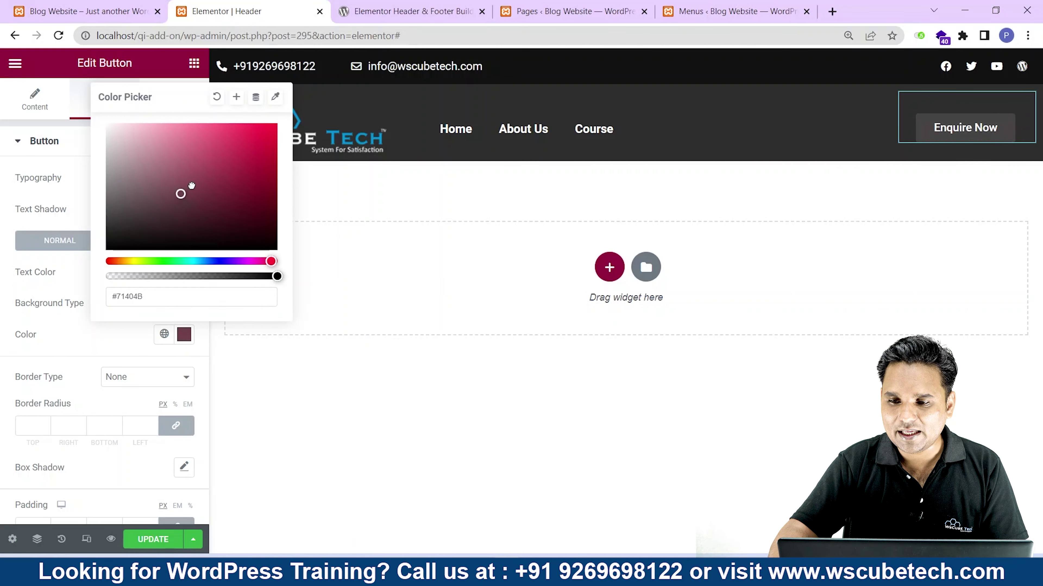
click(206, 164)
click(6, 245)
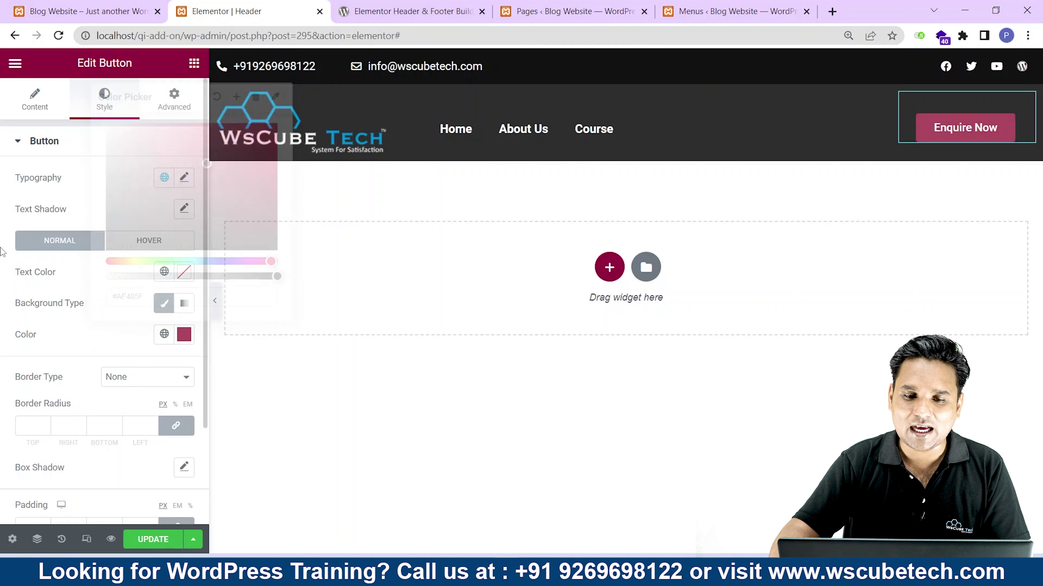
Make the button text white and save the header with UPDATE.
scroll(58, 312, down, 2)
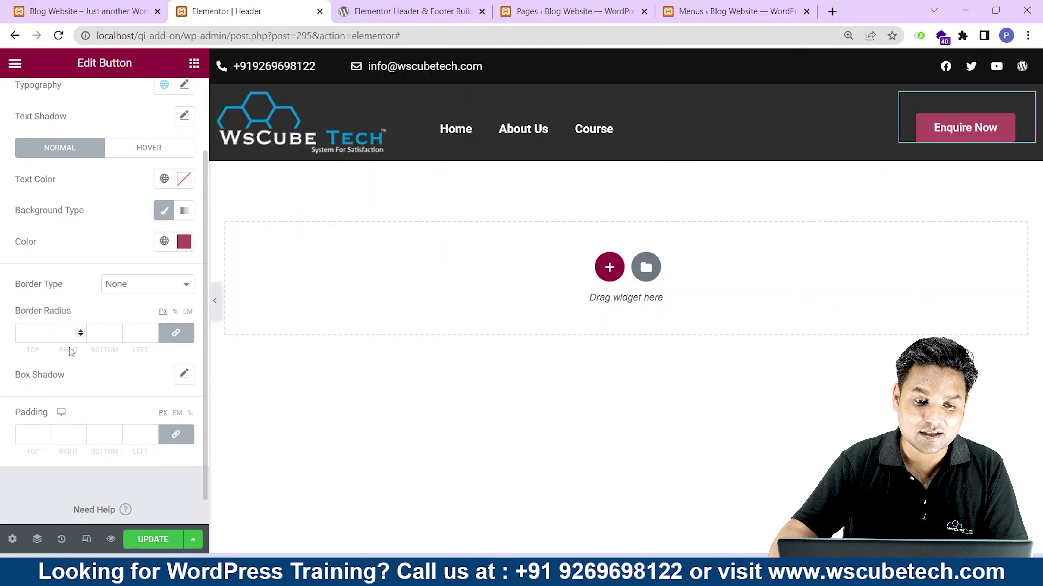
drag(16, 183, 89, 184)
click(183, 179)
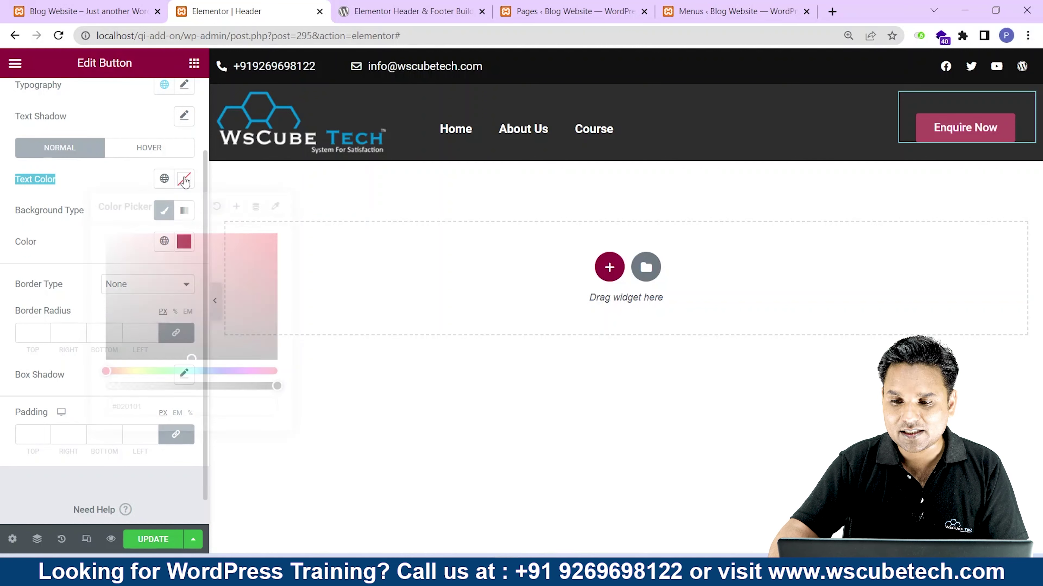
click(162, 290)
drag(158, 287, 101, 222)
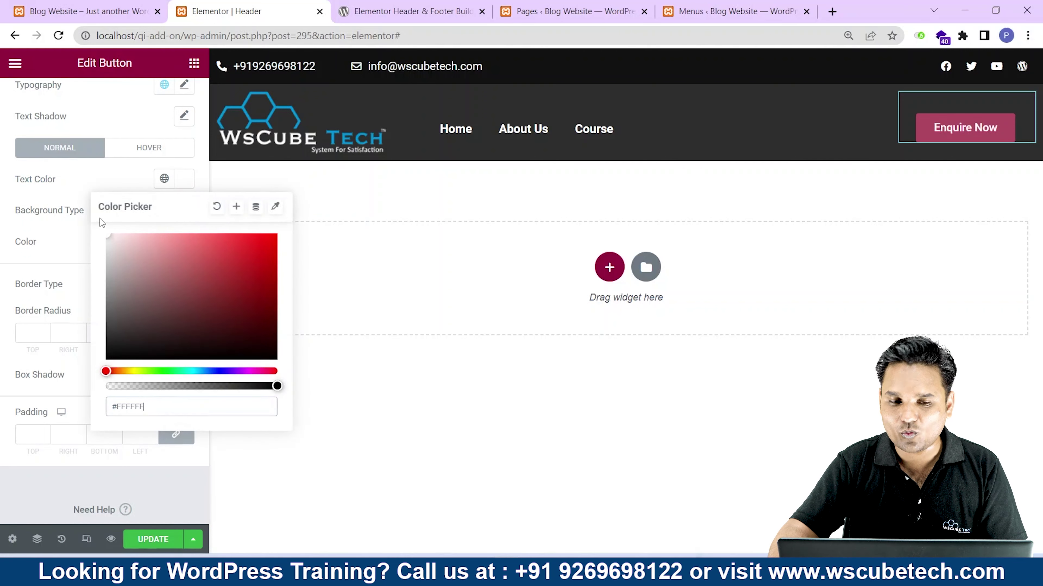
click(8, 283)
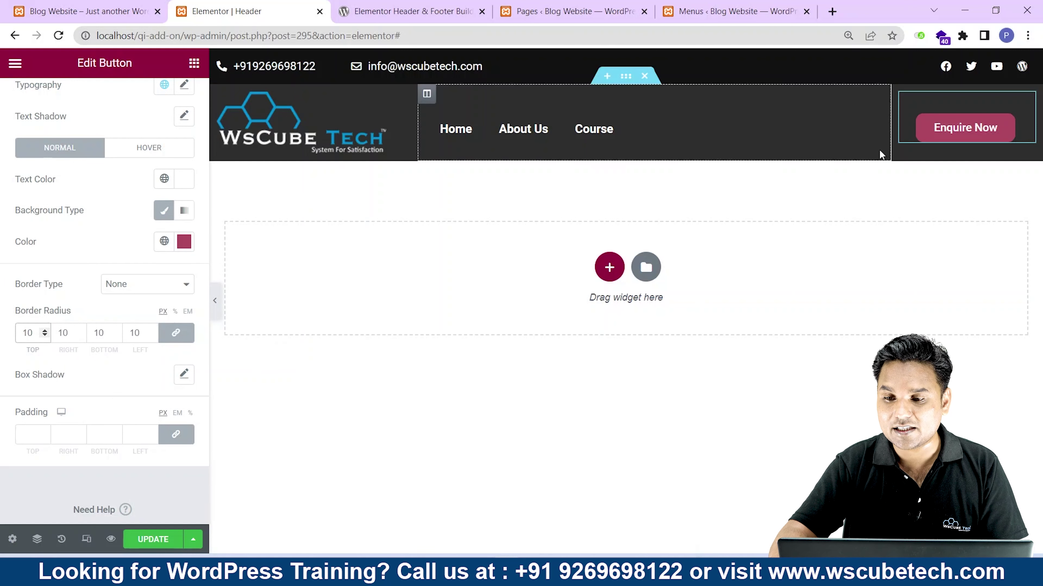
click(154, 540)
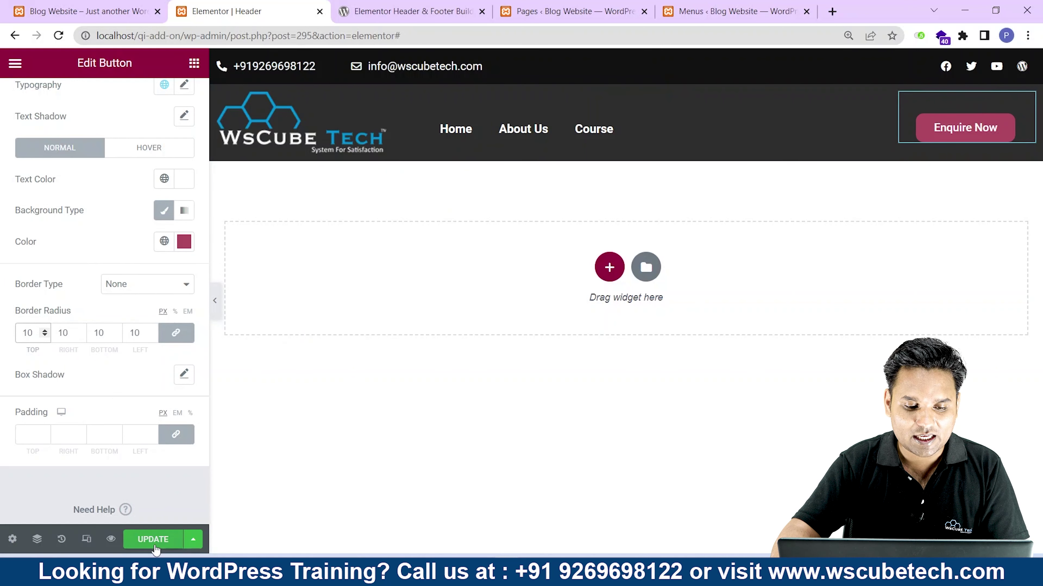
Switch to the Blog Website tab and reload it to show the finished header with Enquire Now.
click(98, 6)
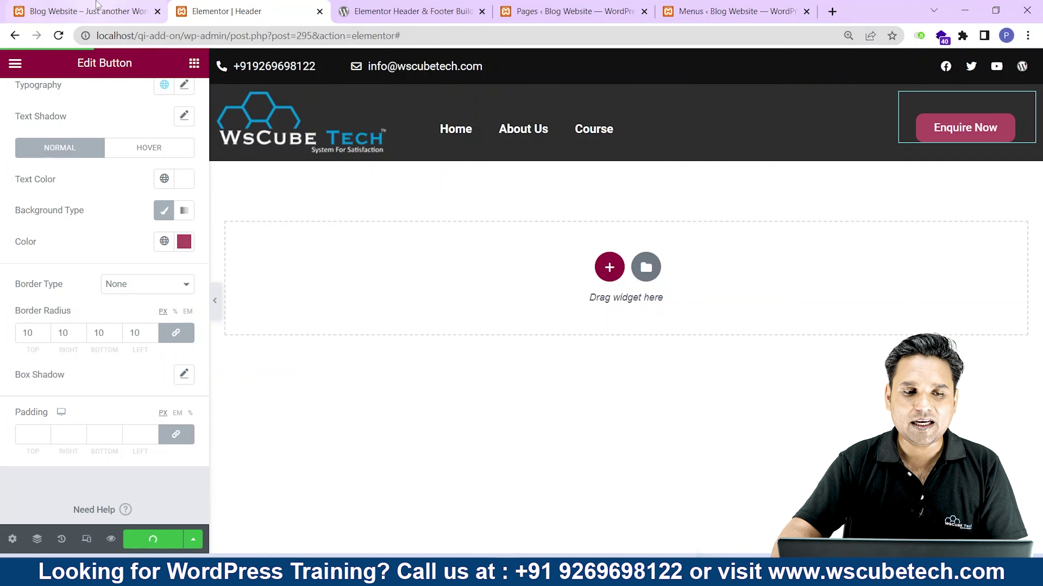
key(F5)
click(59, 36)
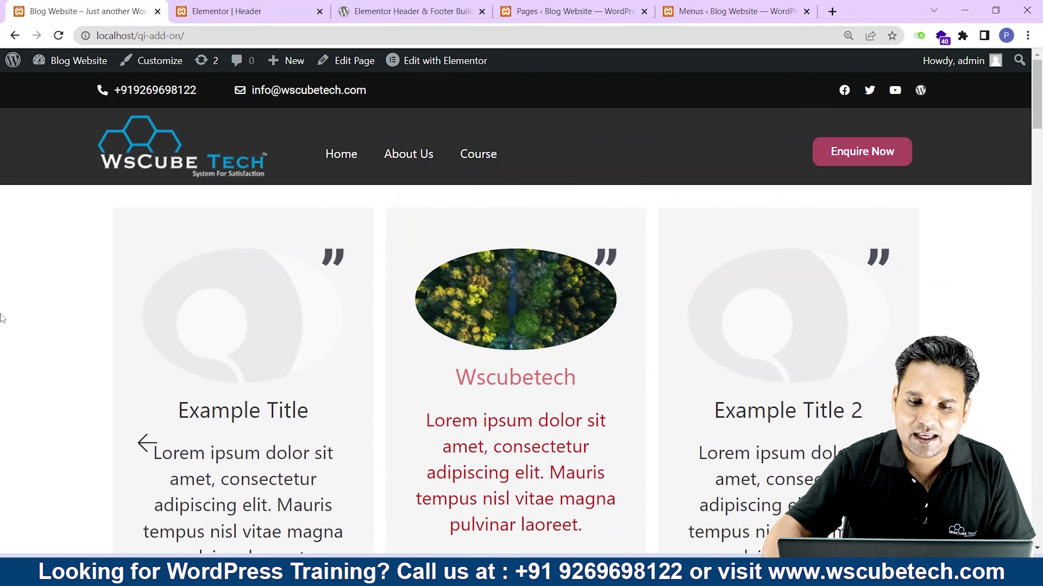
click(413, 154)
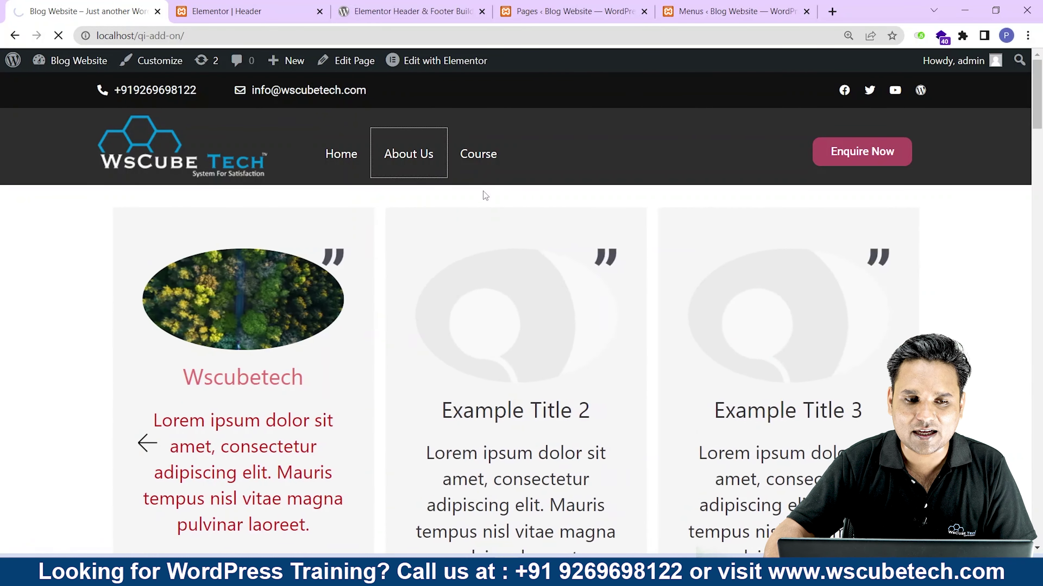
click(491, 155)
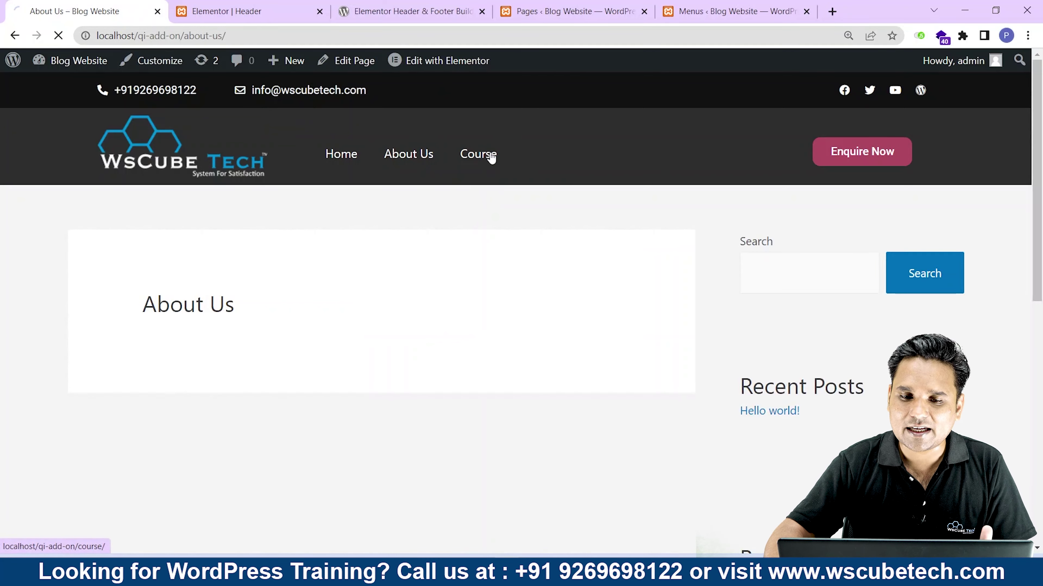
click(175, 168)
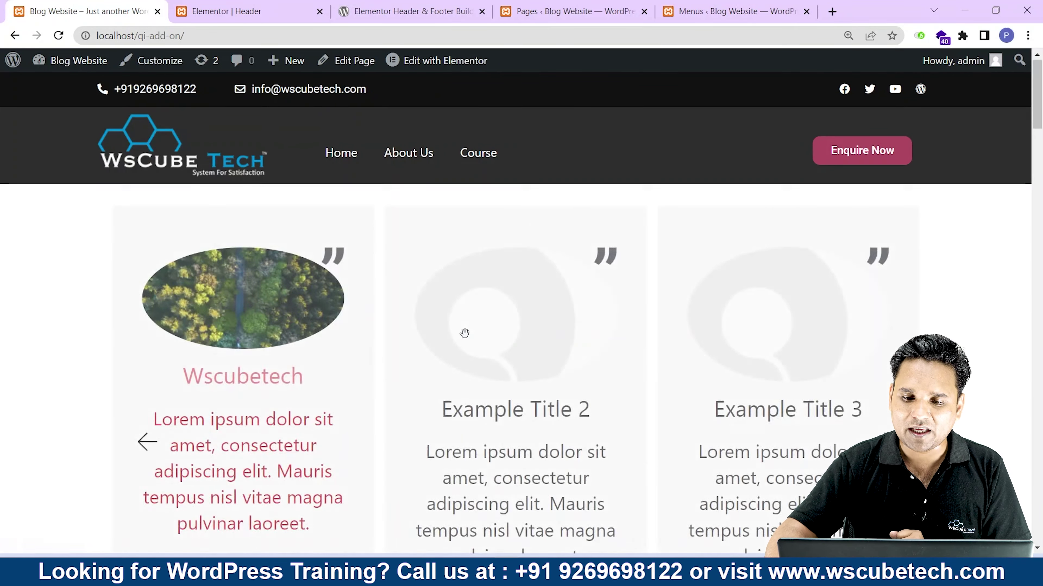
scroll(463, 333, down, 10)
scroll(460, 328, up, 15)
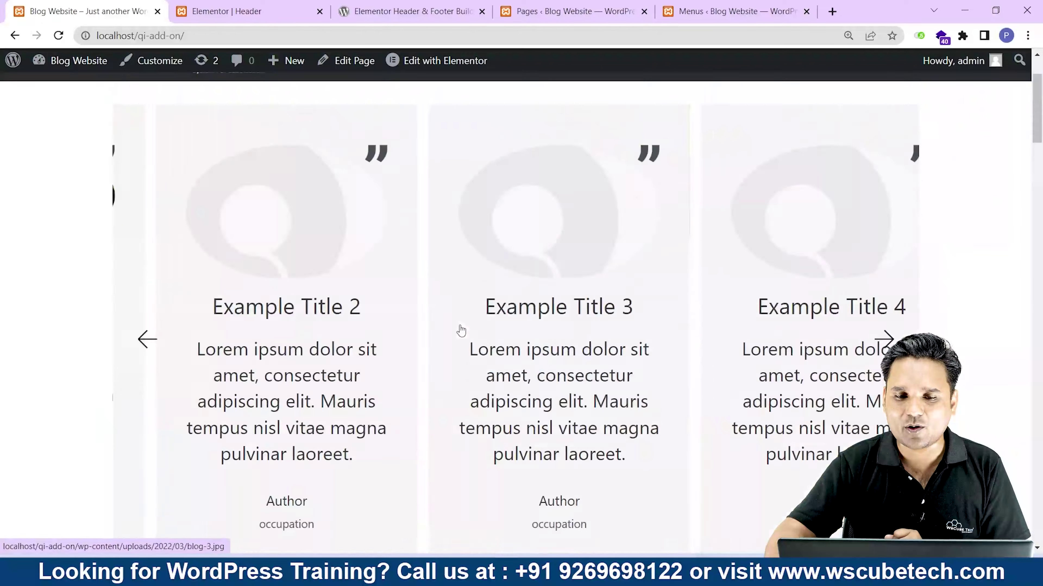
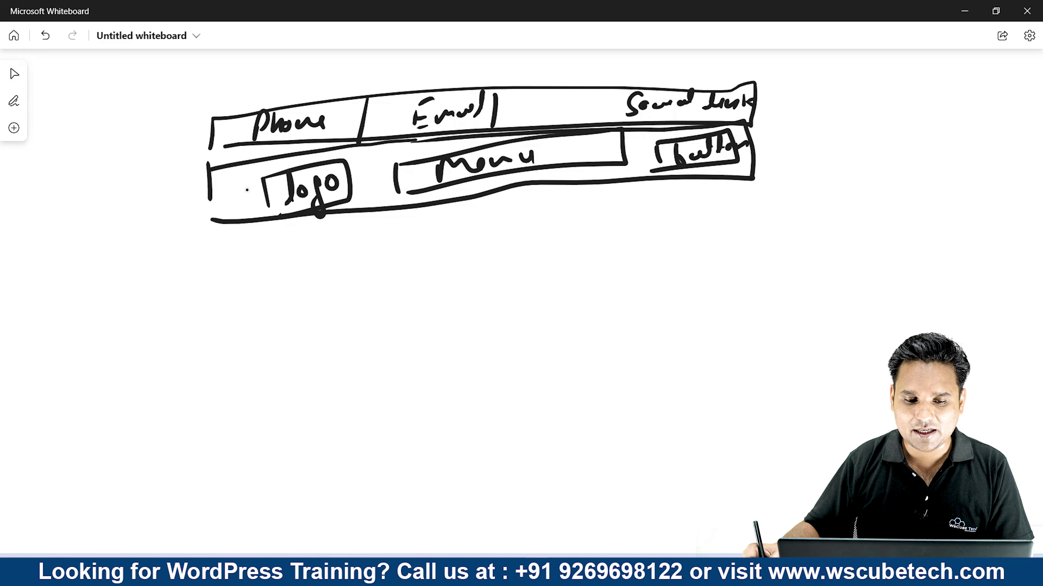
Sketch the footer outline with three column boxes labelled Quick links and Contact us.
mouse_move(229, 306)
mouse_down()
mouse_move(225, 436)
mouse_move(702, 275)
mouse_move(515, 463)
mouse_move(204, 488)
mouse_move(215, 455)
mouse_up()
mouse_move(262, 327)
mouse_down()
mouse_move(265, 443)
mouse_move(364, 445)
mouse_move(267, 457)
mouse_up()
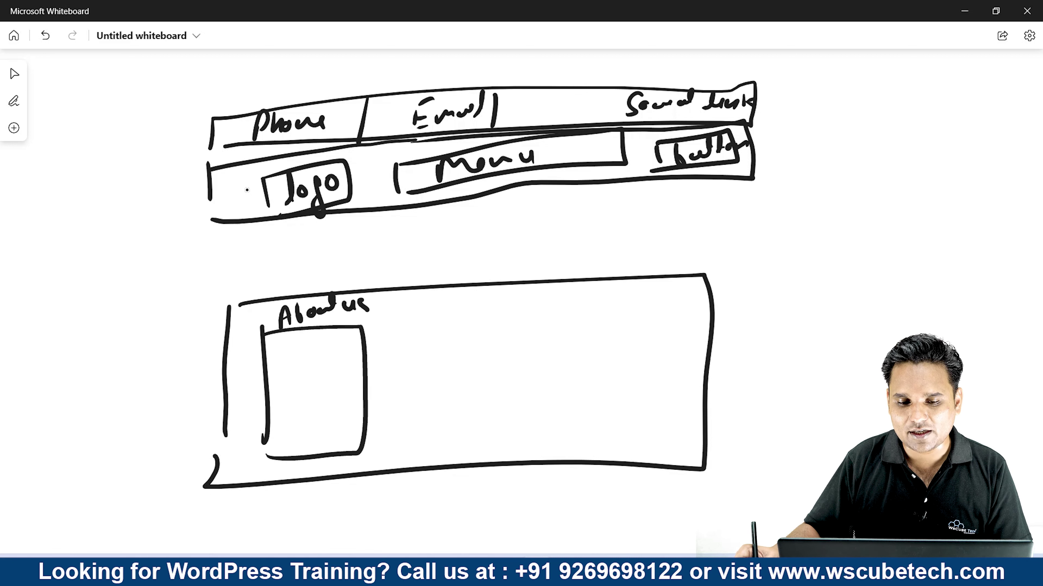
mouse_move(429, 306)
mouse_down()
mouse_move(441, 448)
mouse_move(548, 419)
mouse_move(472, 436)
mouse_up()
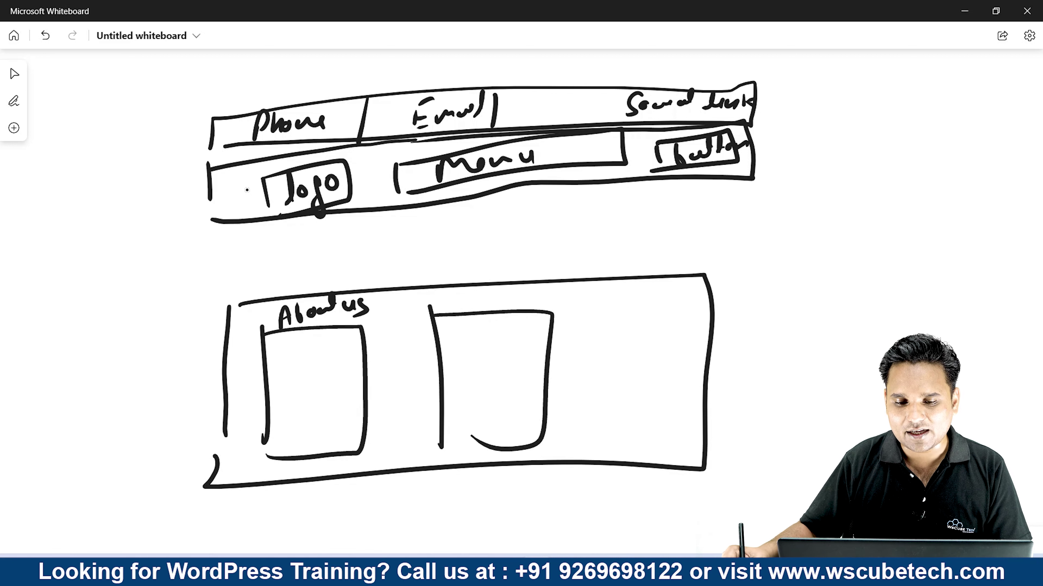
mouse_move(475, 296)
mouse_down()
mouse_move(486, 306)
mouse_move(578, 294)
mouse_up()
drag(597, 304, 609, 425)
drag(598, 309, 703, 423)
drag(560, 432, 703, 423)
drag(633, 281, 625, 304)
drag(641, 289, 638, 291)
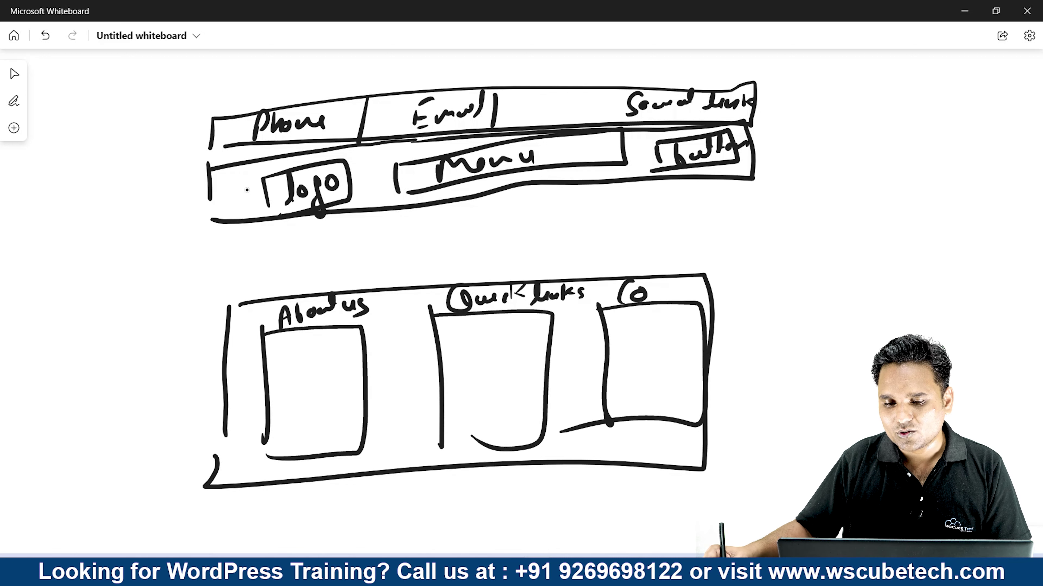
drag(714, 281, 727, 276)
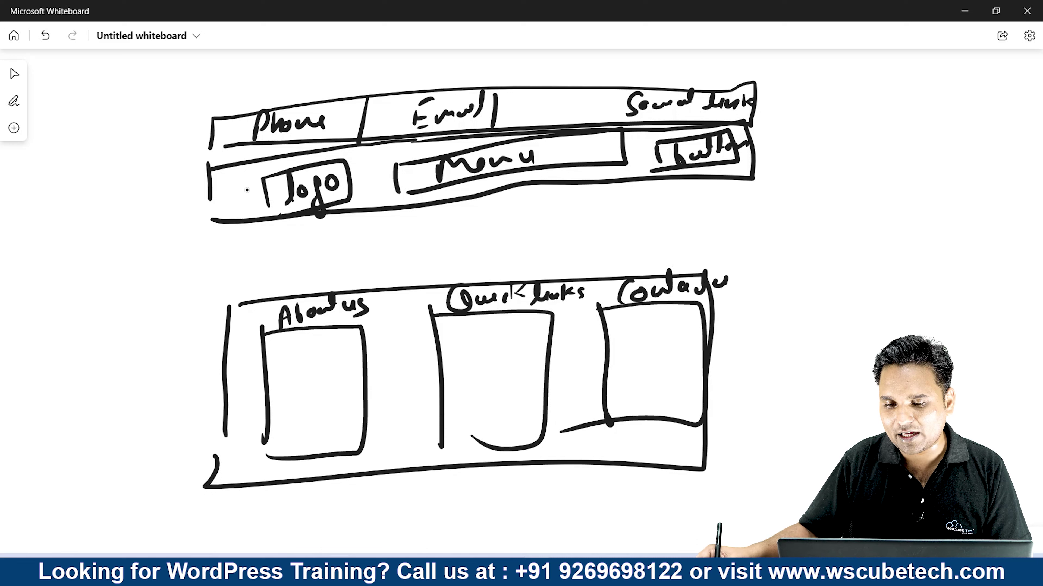
Add placeholder lines in the About us and Quick links boxes and write the contact entries.
drag(276, 372, 327, 363)
drag(290, 390, 330, 377)
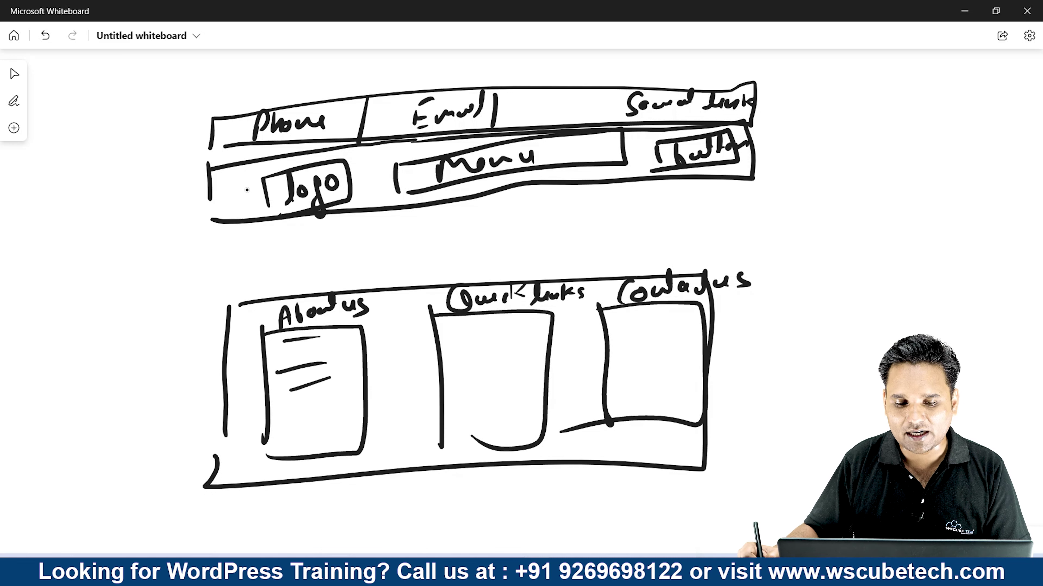
drag(300, 414, 327, 403)
drag(303, 425, 329, 413)
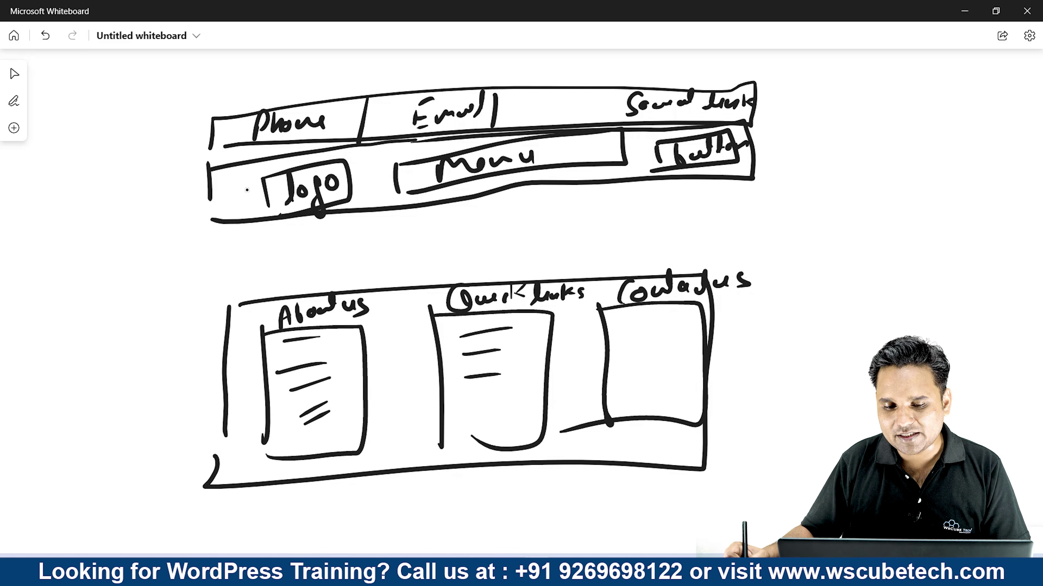
drag(470, 410, 507, 402)
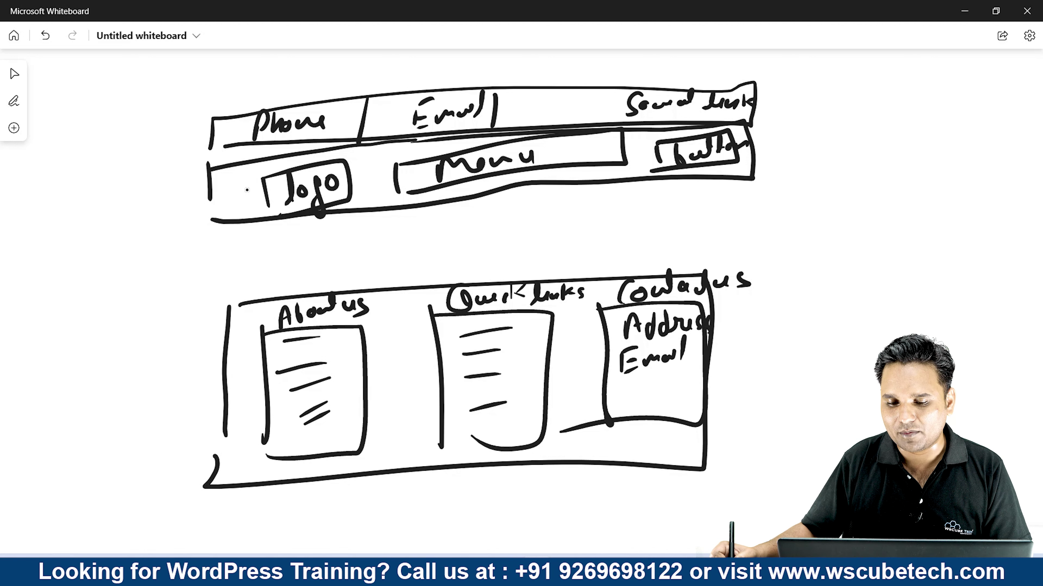
mouse_move(633, 412)
mouse_down()
mouse_move(642, 388)
mouse_move(661, 404)
mouse_move(702, 390)
mouse_up()
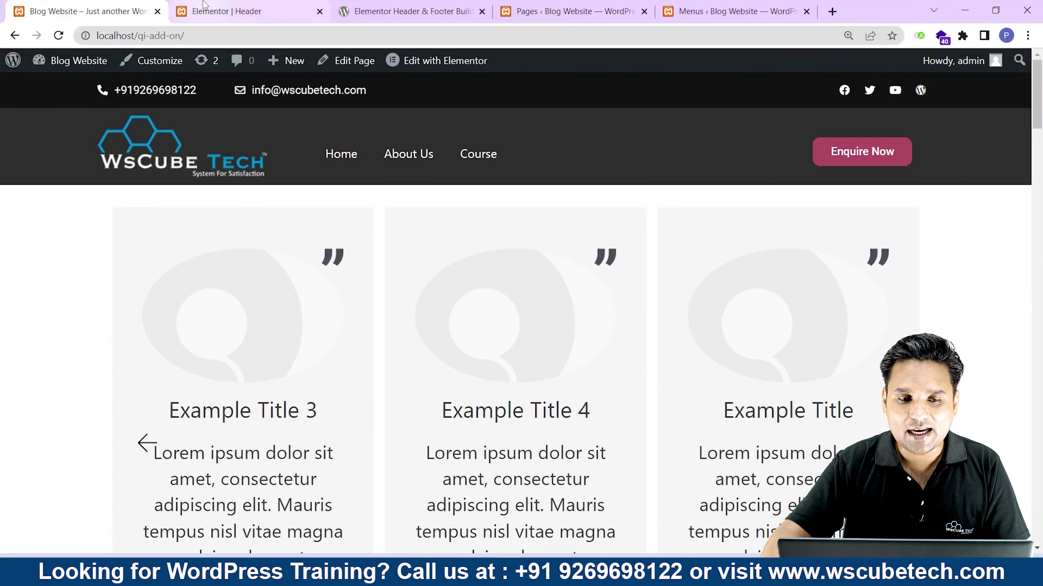
Go back to the WordPress dashboard and open the Elementor Header & Footer Builder templates.
click(225, 11)
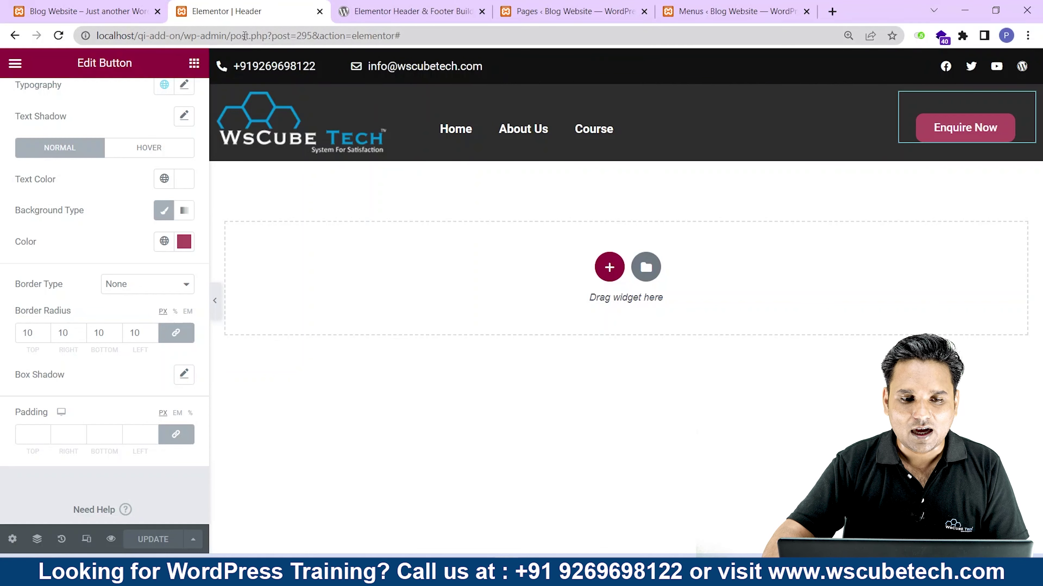
drag(232, 36, 402, 36)
key(BackSpace)
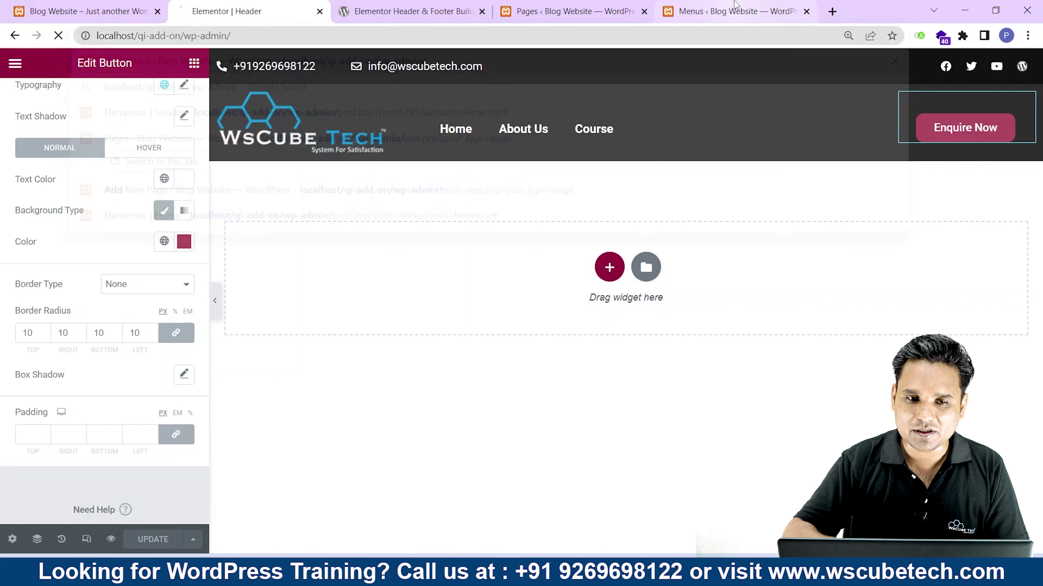
key(Return)
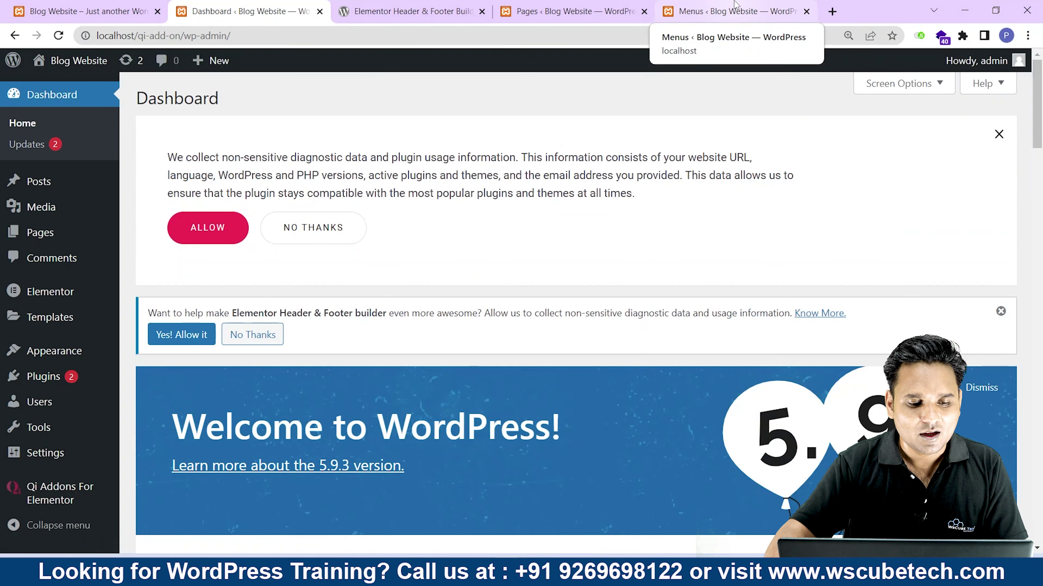
mouse_move(54, 349)
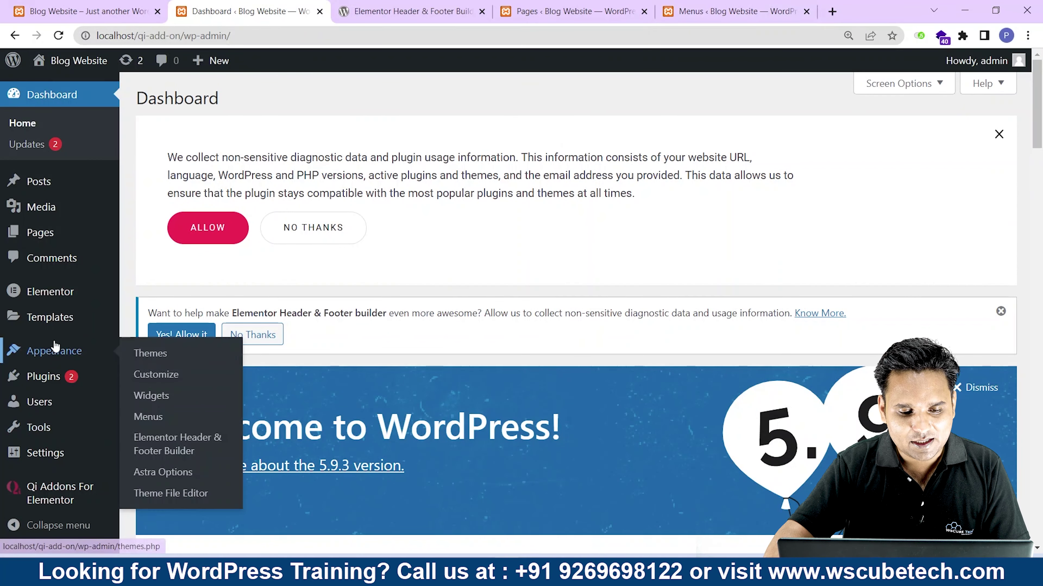
click(168, 448)
Create a template titled 'Footer' of type Footer, publish it and open it in Elementor.
scroll(489, 291, down, 3)
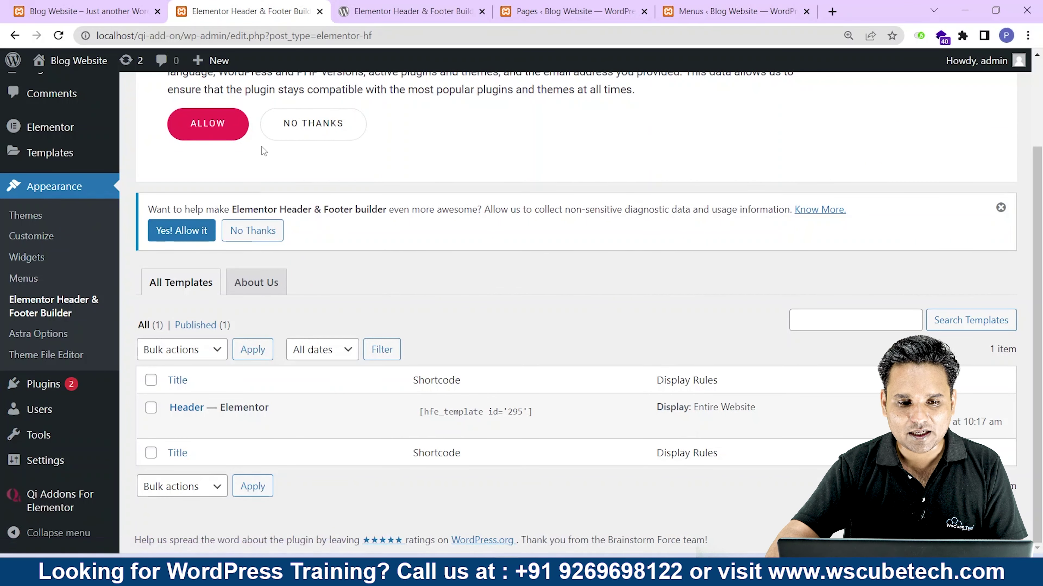
scroll(229, 152, up, 3)
click(436, 106)
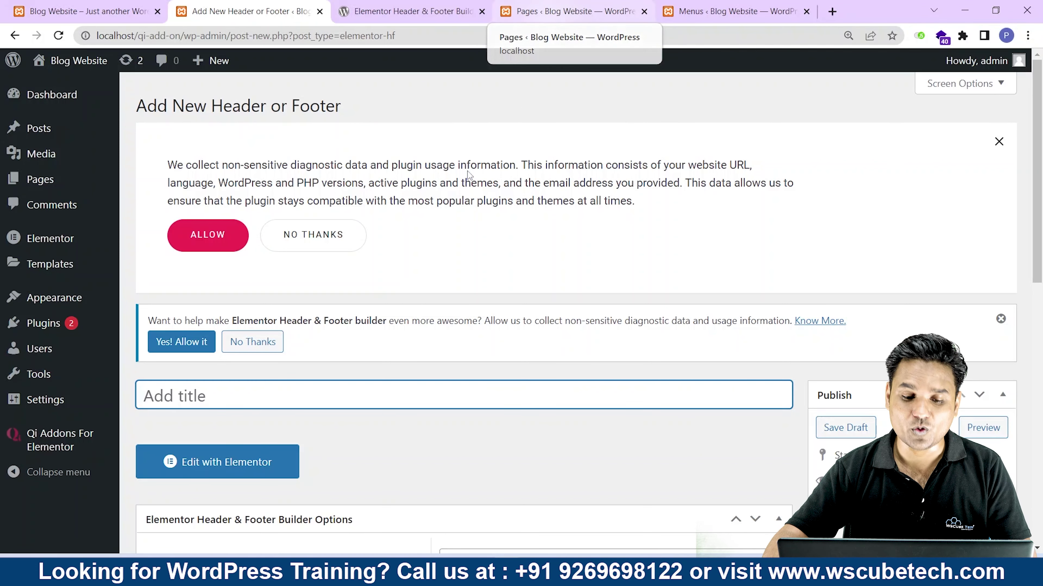
text(Footer)
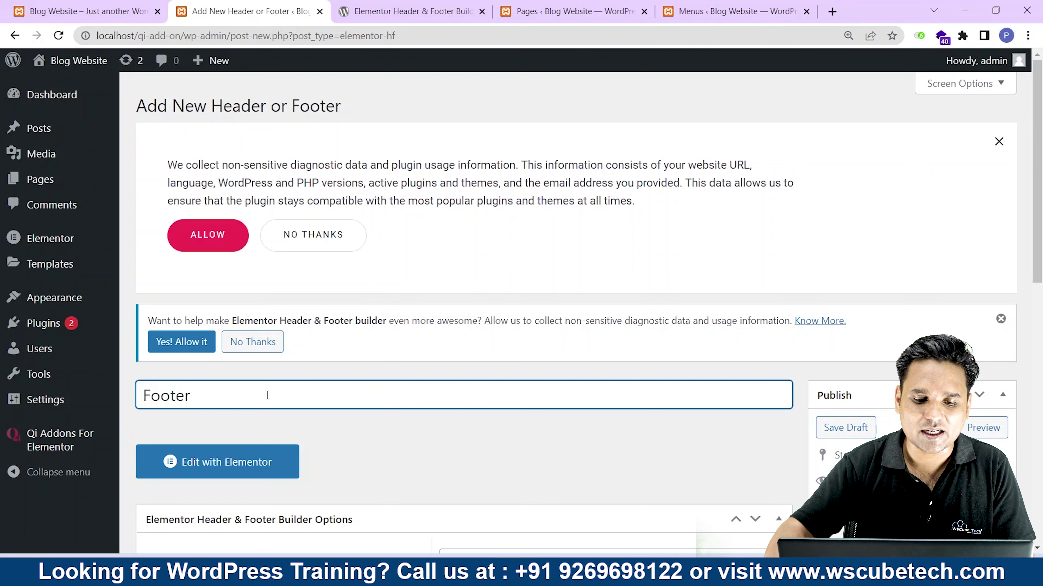
scroll(326, 352, down, 5)
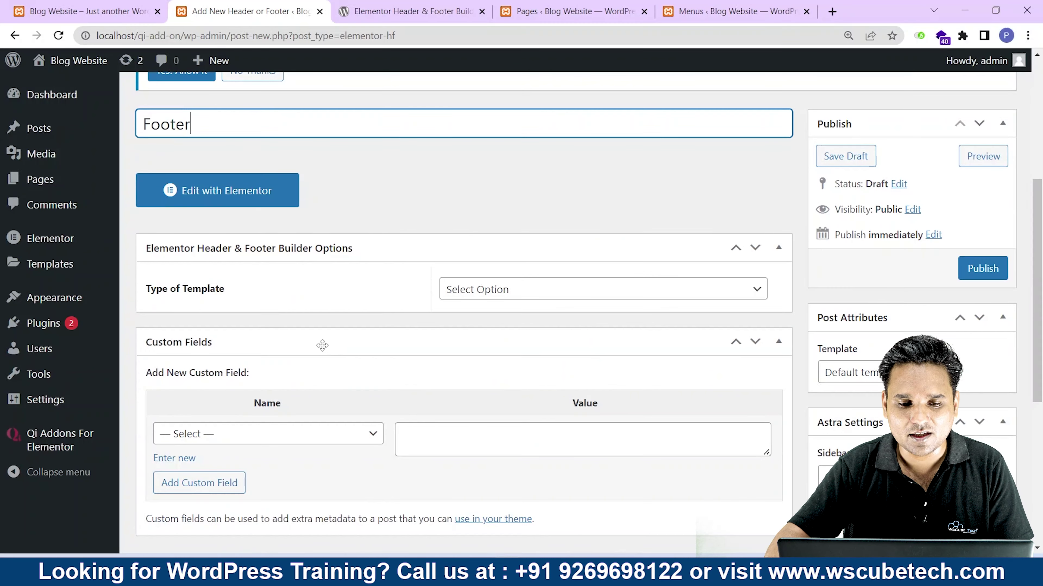
click(550, 277)
click(549, 283)
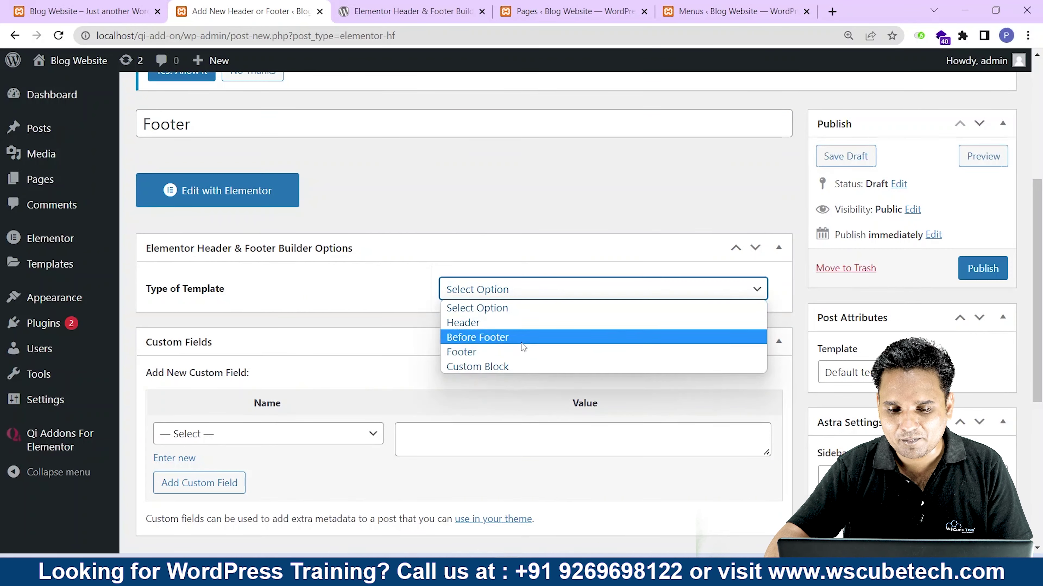
click(508, 351)
click(982, 269)
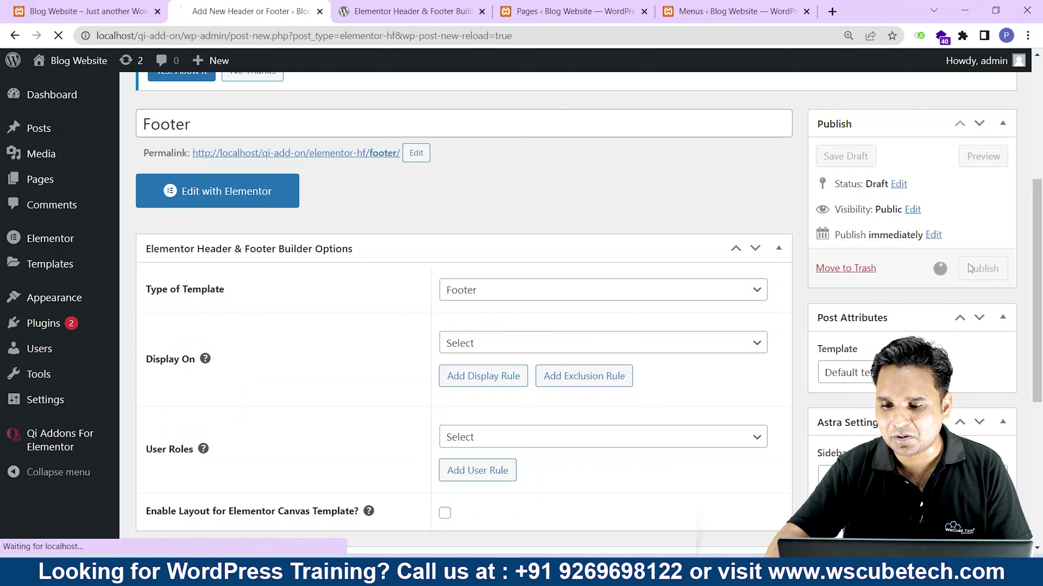
click(218, 238)
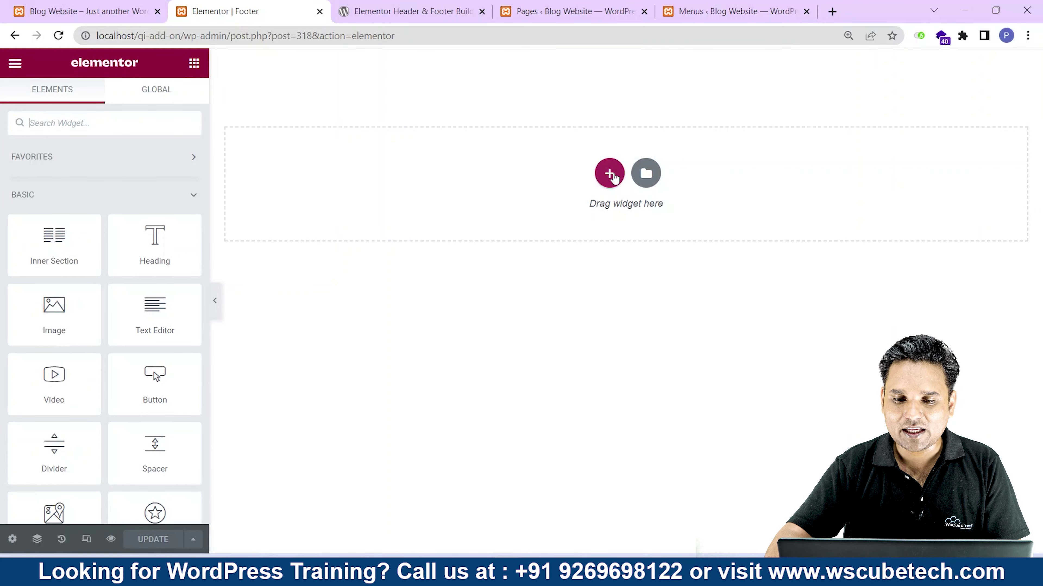
Add a three-column section with a classic black background and a Heading widget in column one.
click(609, 173)
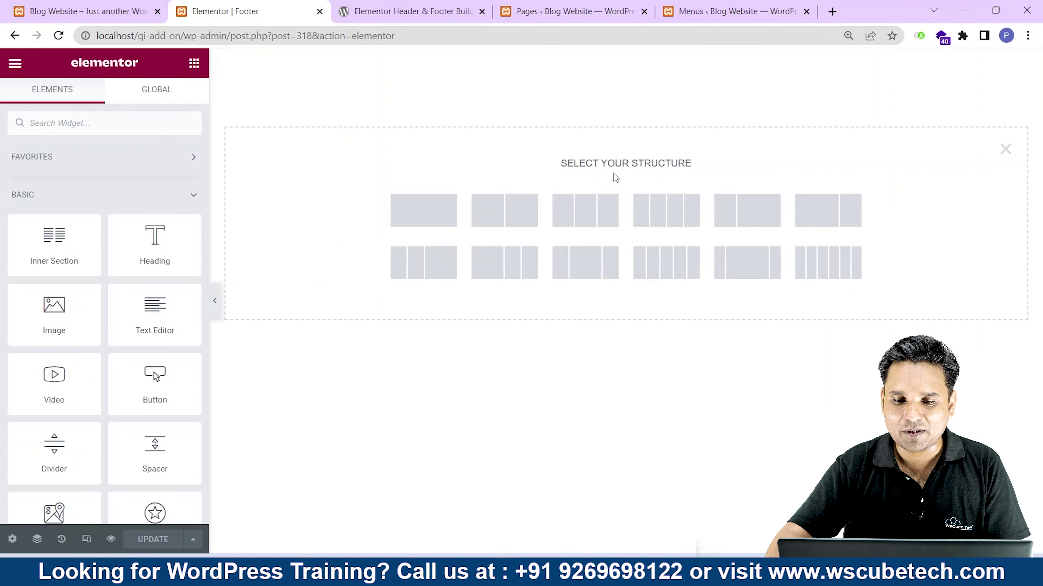
click(585, 216)
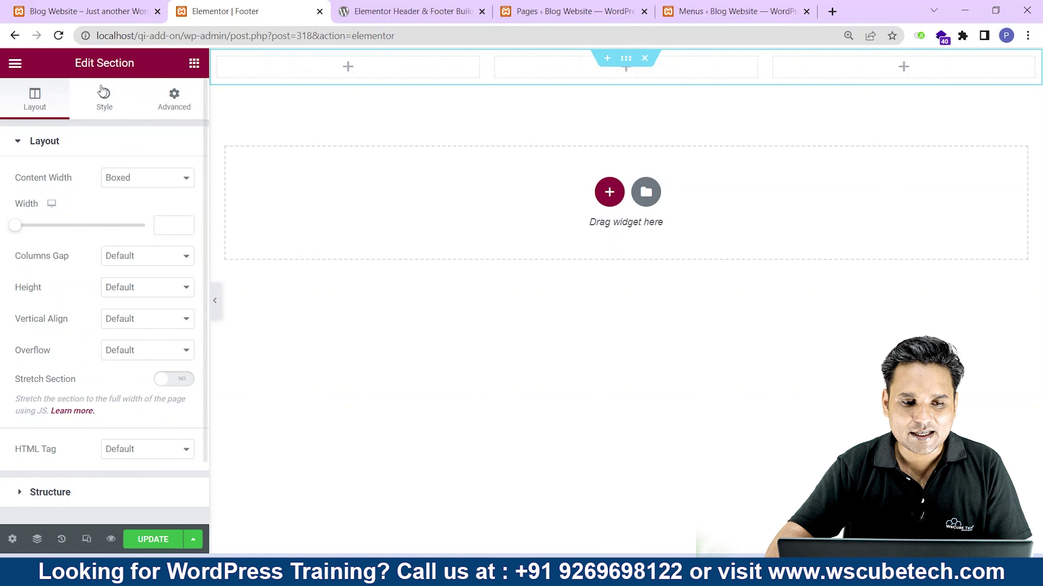
click(103, 96)
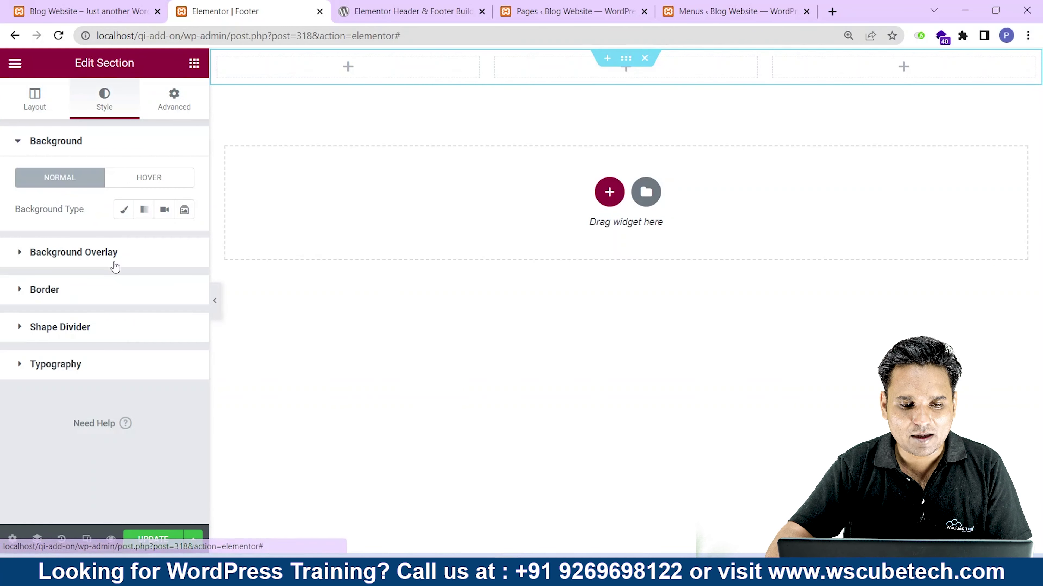
click(125, 211)
click(185, 242)
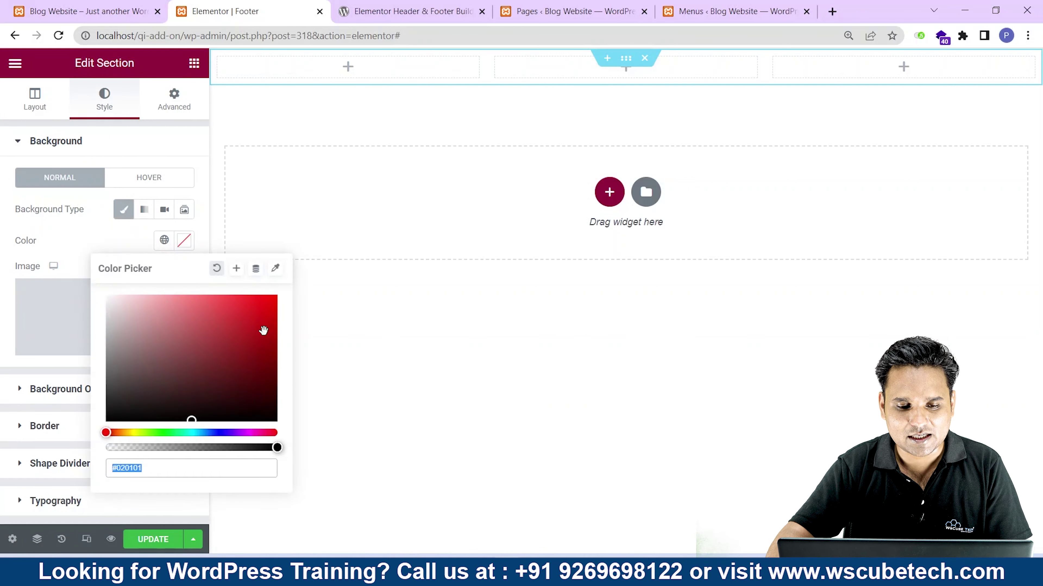
drag(186, 413, 127, 443)
click(147, 546)
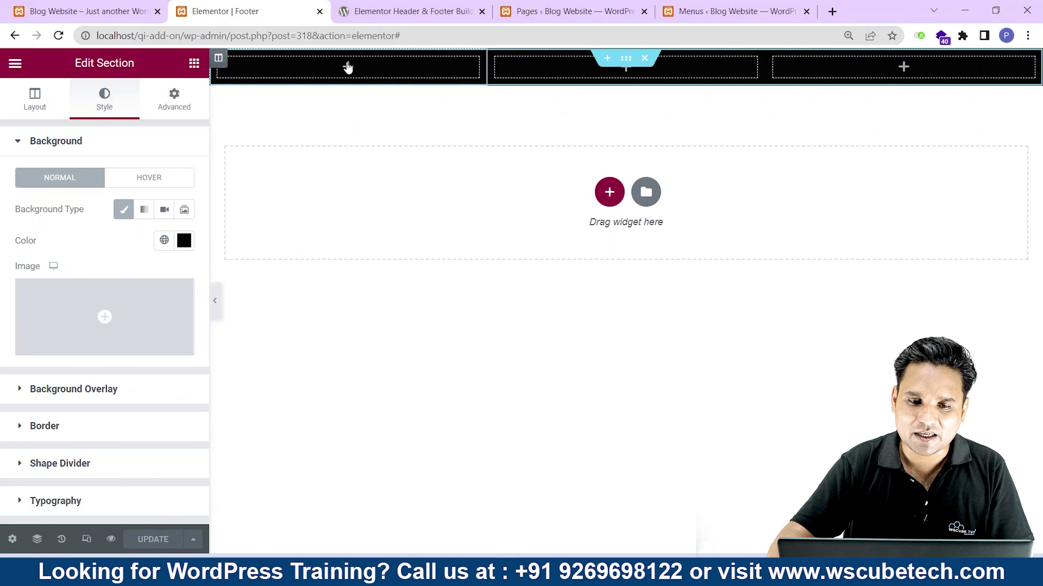
click(347, 68)
drag(154, 241, 357, 80)
Make the first column's heading an H4 reading 'About Us'.
click(125, 367)
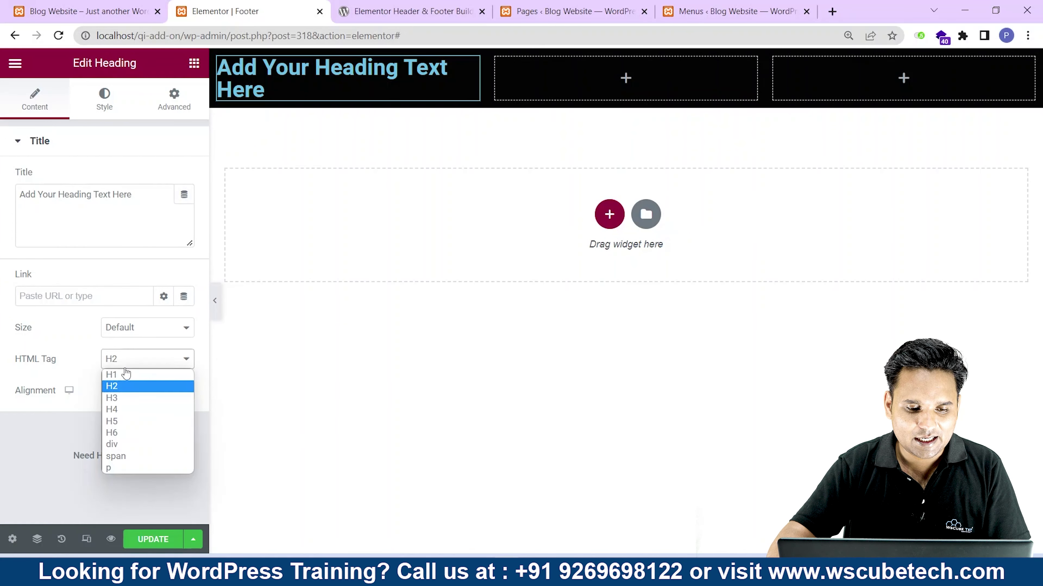
click(132, 411)
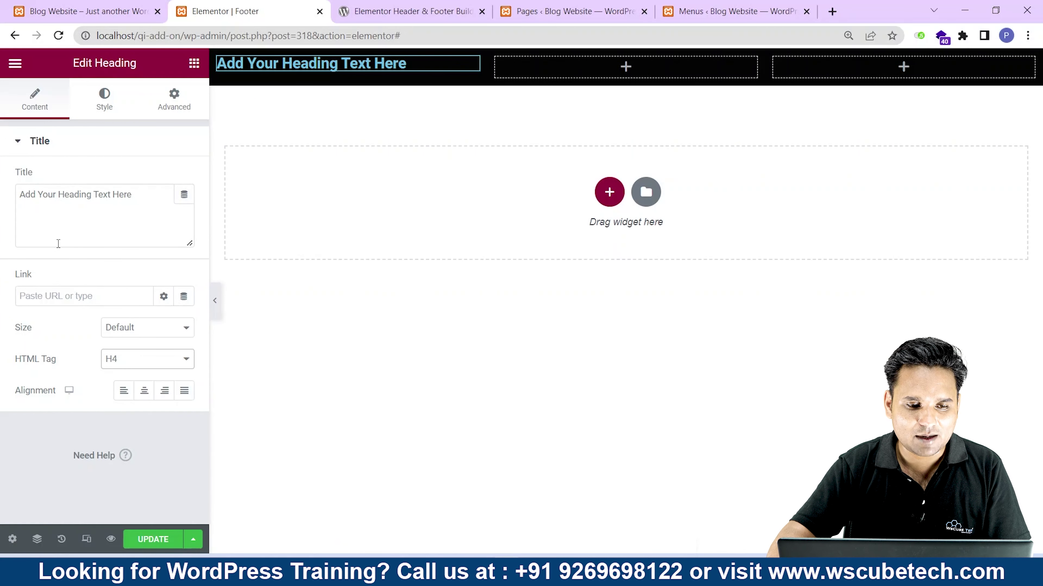
drag(141, 192, 18, 178)
text(About Us)
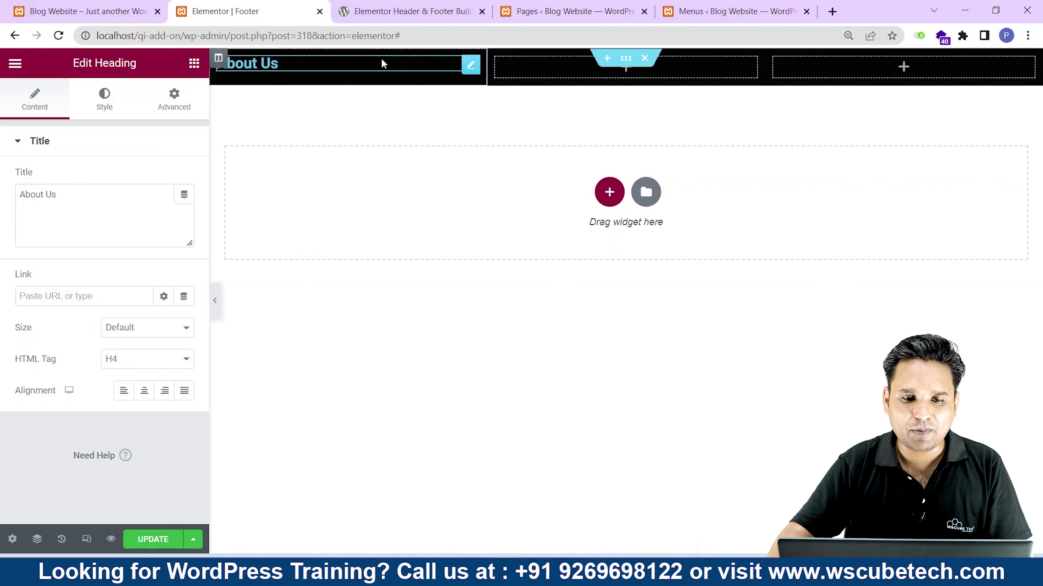
click(194, 62)
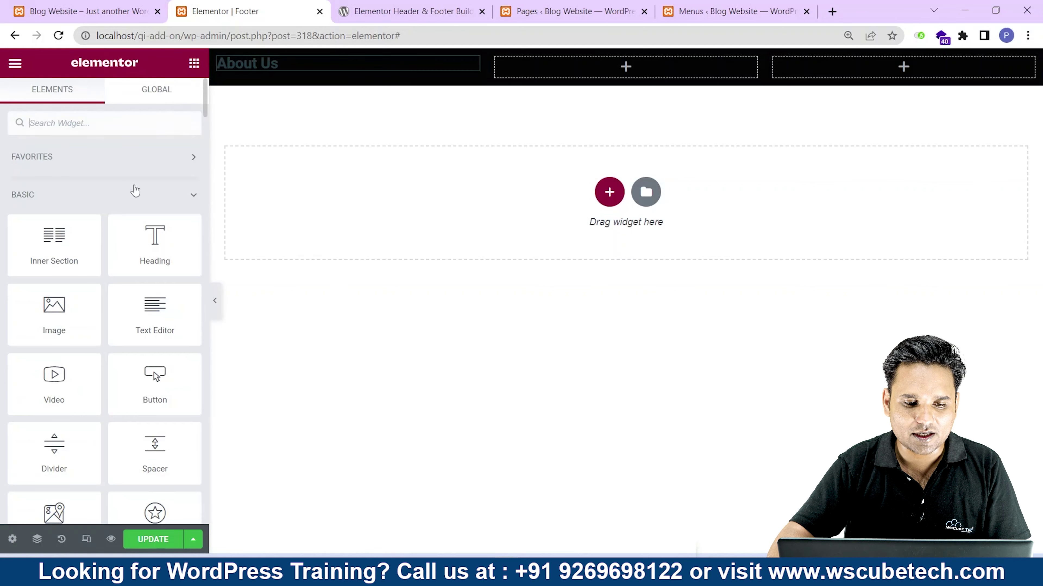
Add a Text Editor widget below the heading and colour its paragraph text white (#FFFFFF).
drag(142, 331, 272, 77)
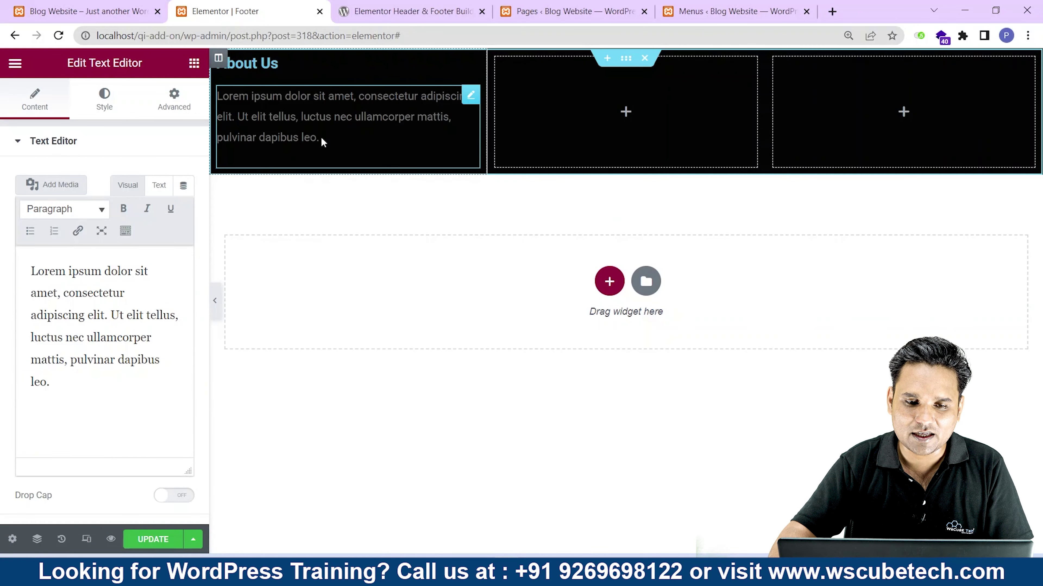
double_click(96, 315)
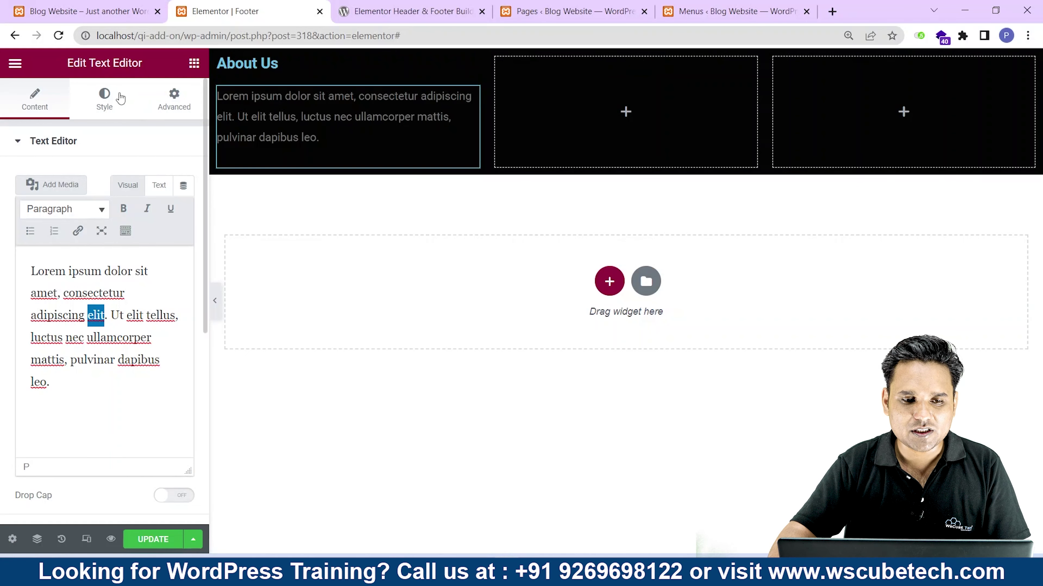
click(105, 101)
click(181, 211)
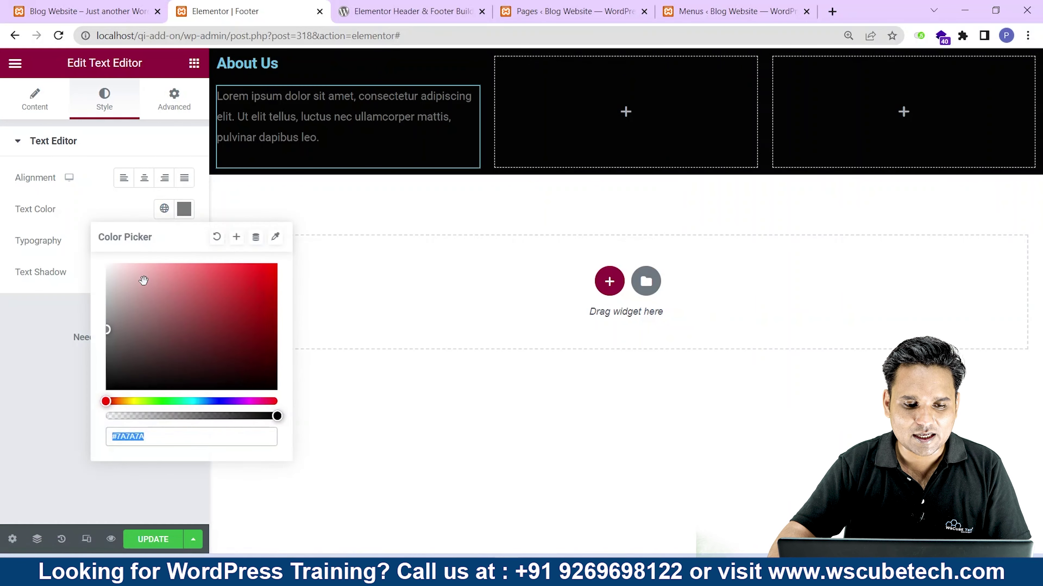
drag(108, 331, 93, 261)
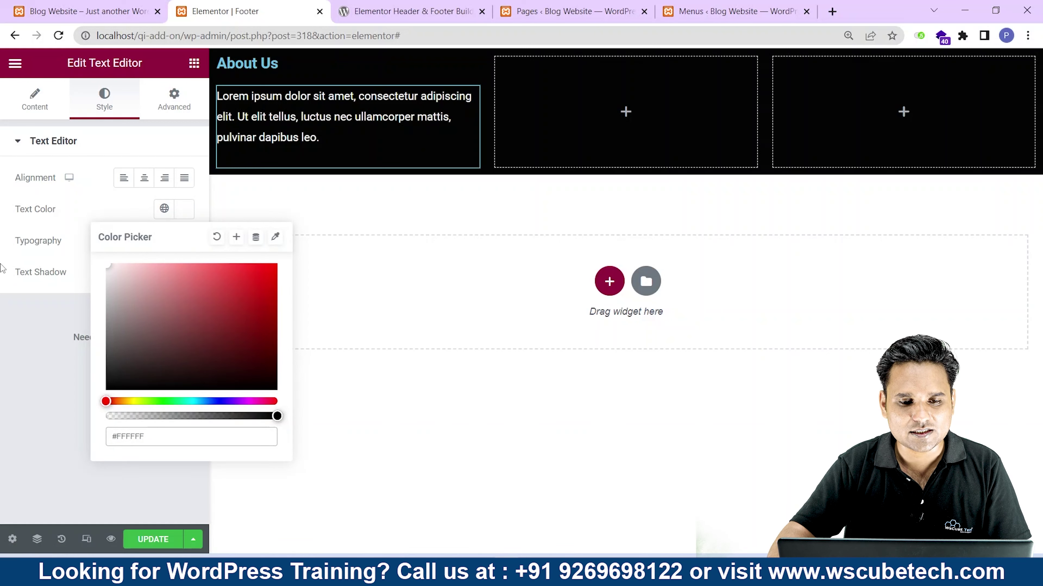
click(55, 223)
click(193, 65)
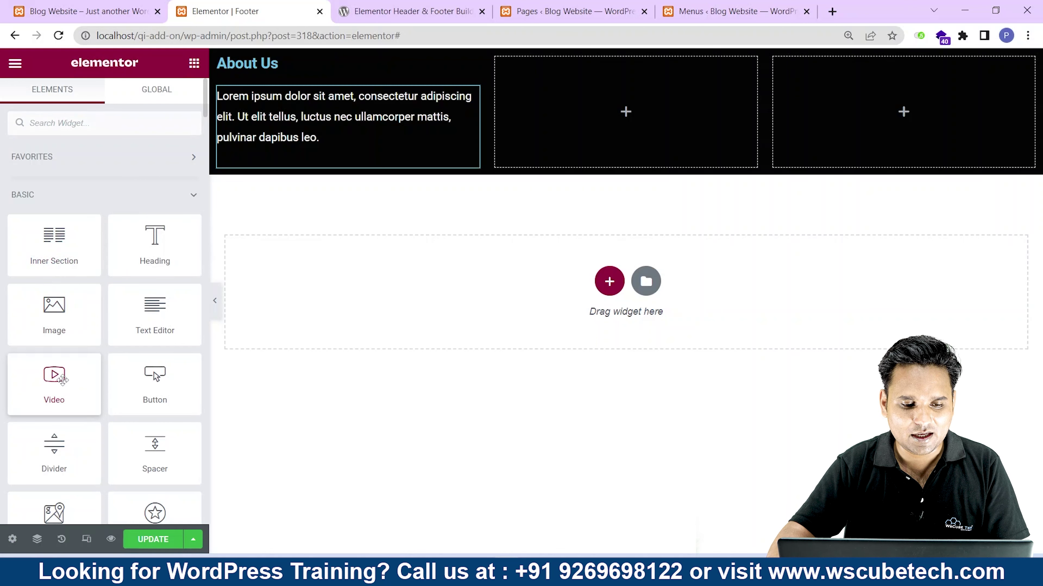
Add a 'Read More' button under the About Us text, save the footer, and view the homepage.
drag(155, 386, 289, 172)
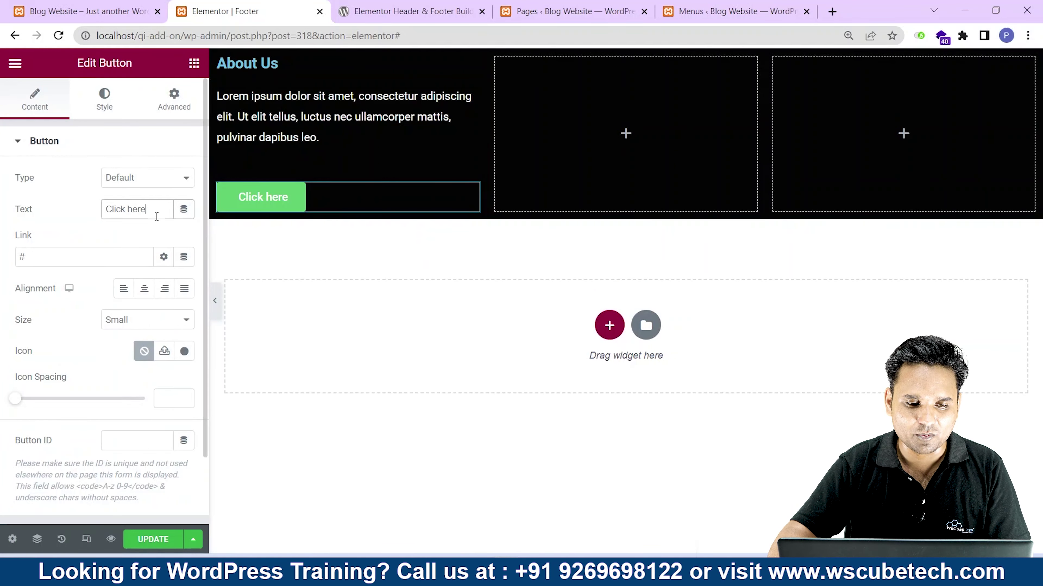
drag(145, 210, 24, 212)
text(Read)
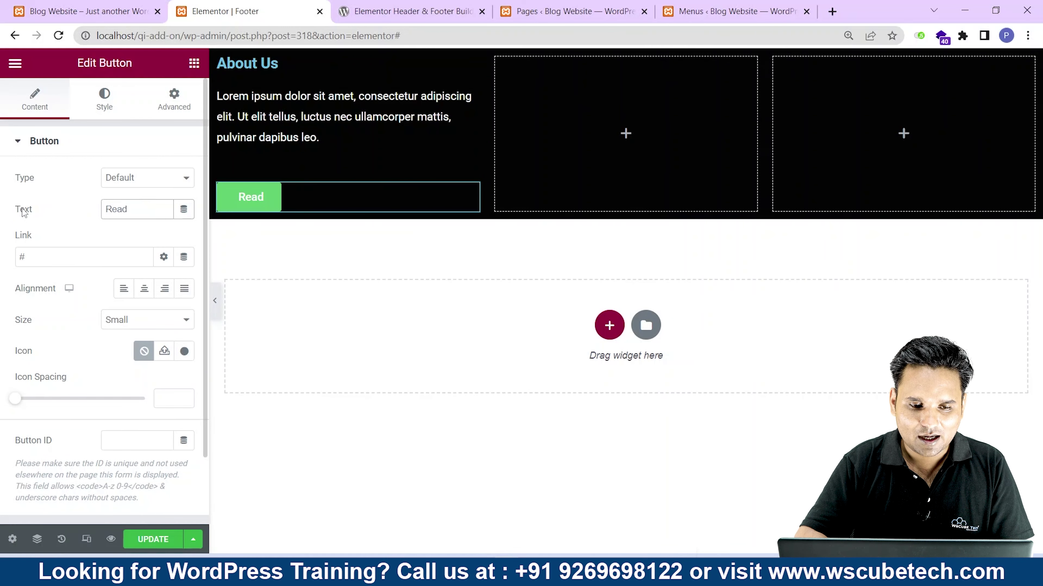
text( More)
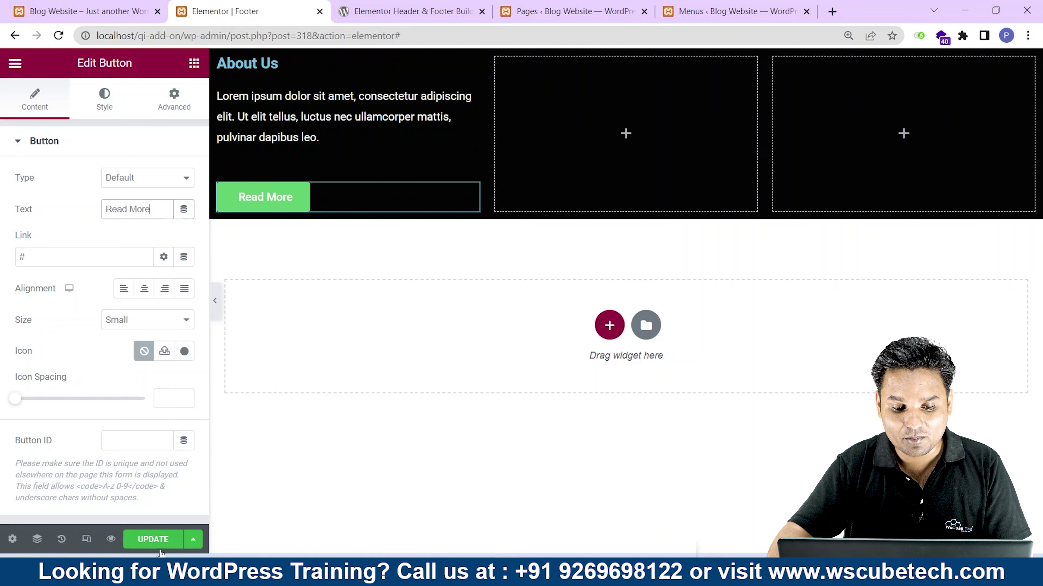
click(153, 539)
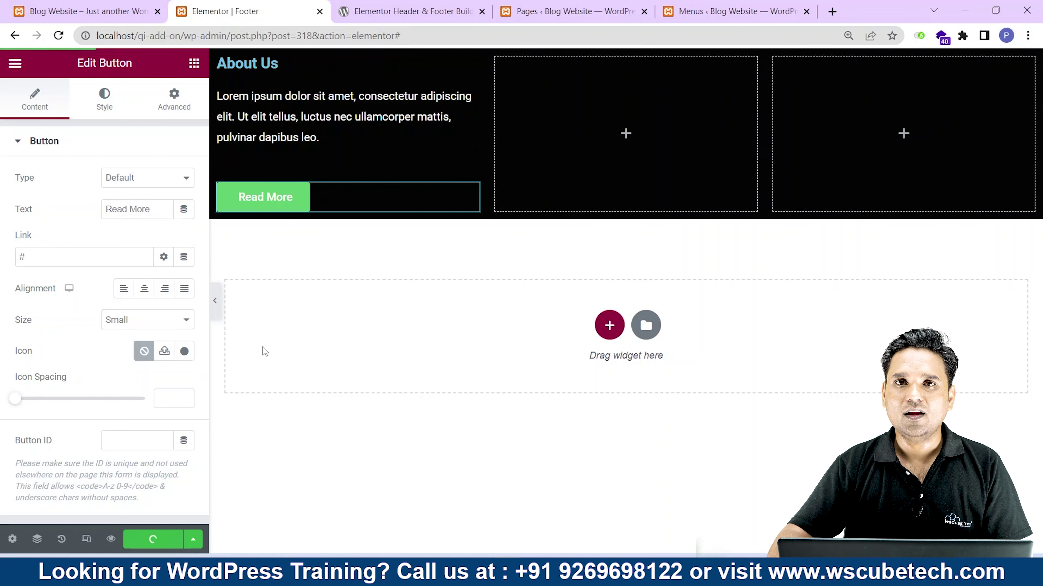
click(77, 6)
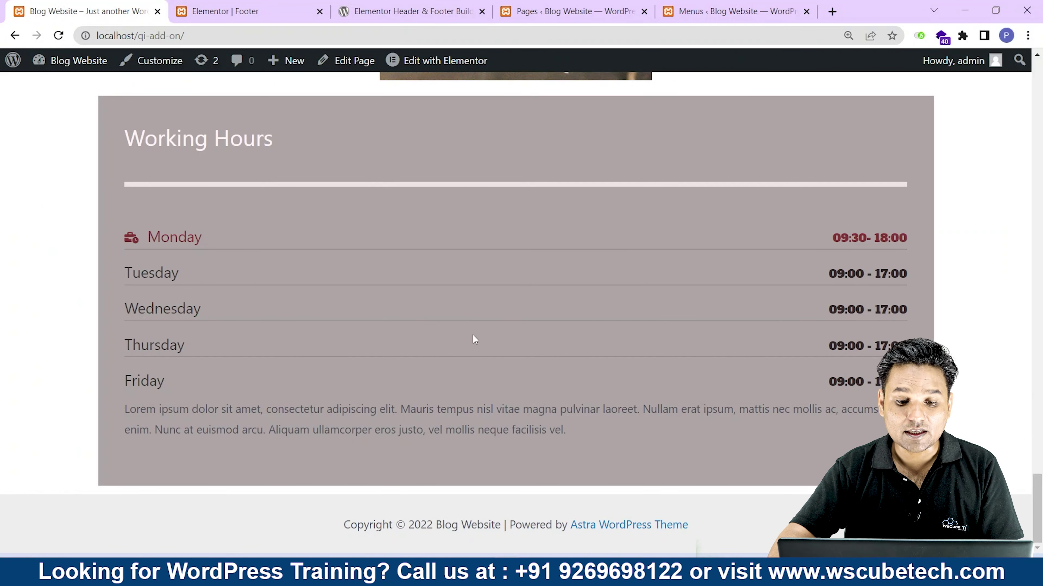
From the Pages admin tab, open the Elementor Header & Footer Builder template list.
click(269, 6)
double_click(180, 36)
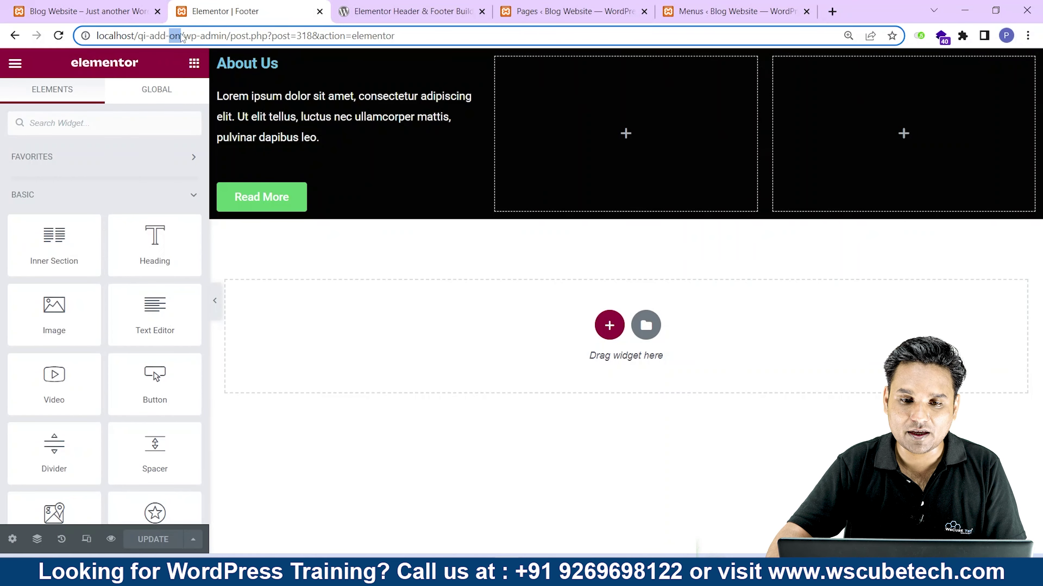
click(596, 5)
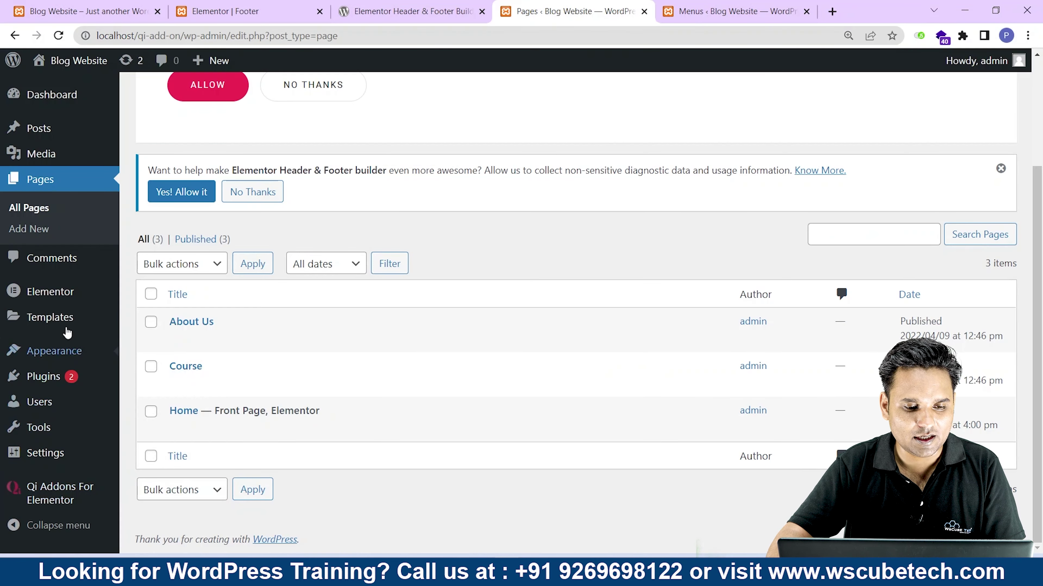
click(180, 431)
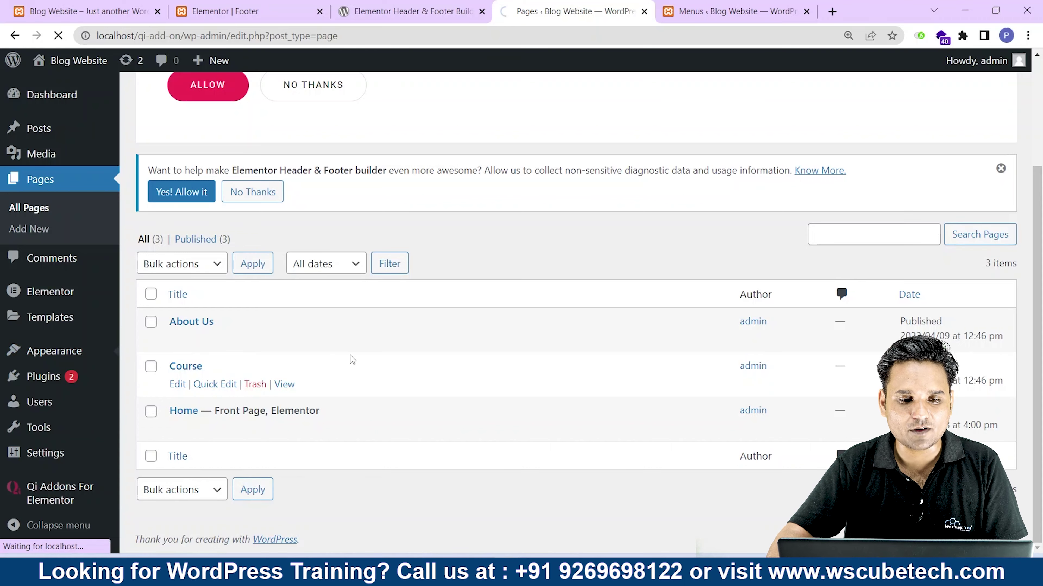
scroll(348, 366, down, 3)
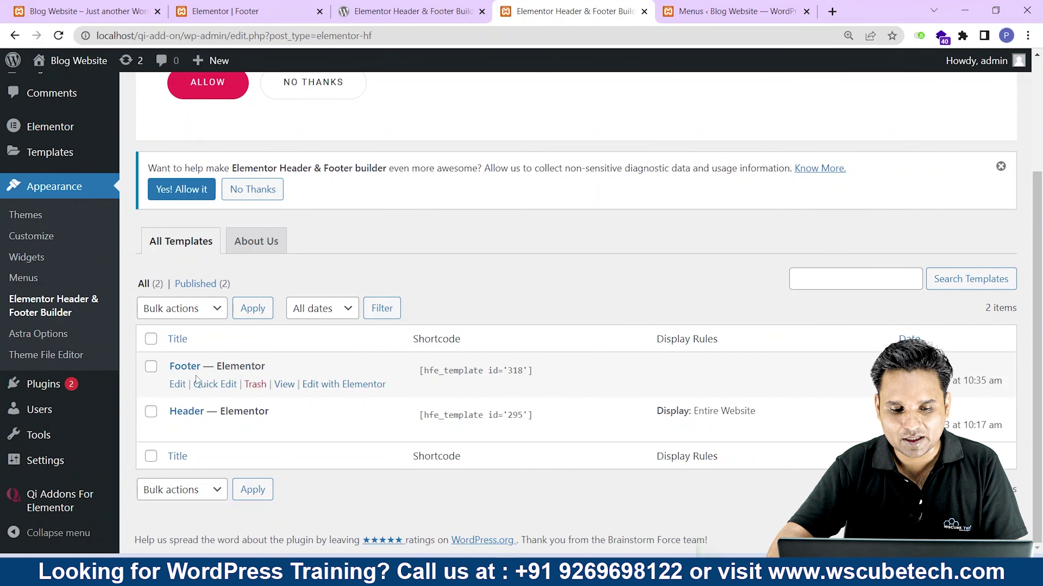
Set the Footer template's Display On to Entire Website, update it, and view the front page.
click(177, 384)
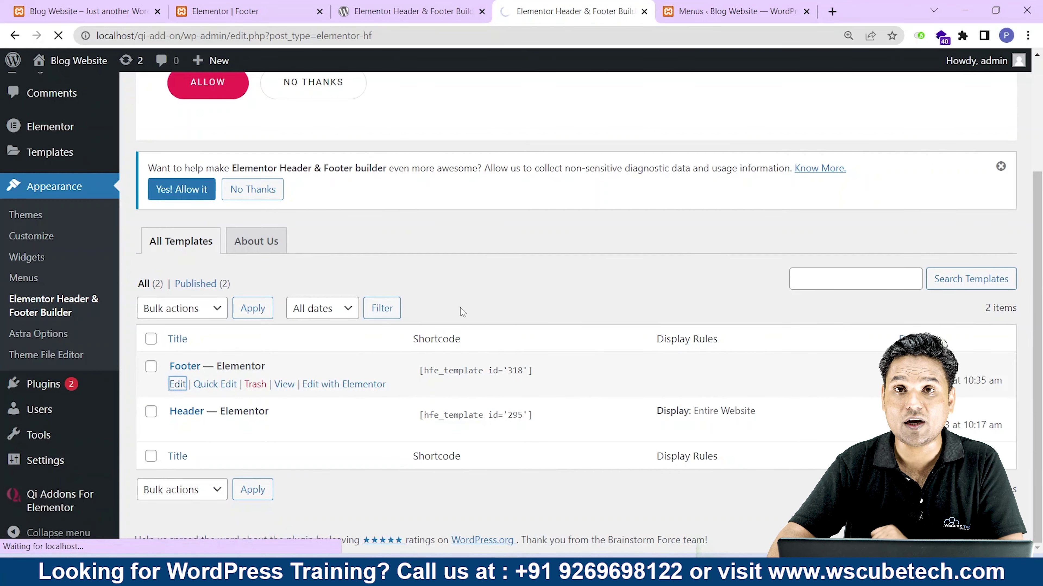
scroll(455, 313, down, 7)
scroll(455, 315, down, 3)
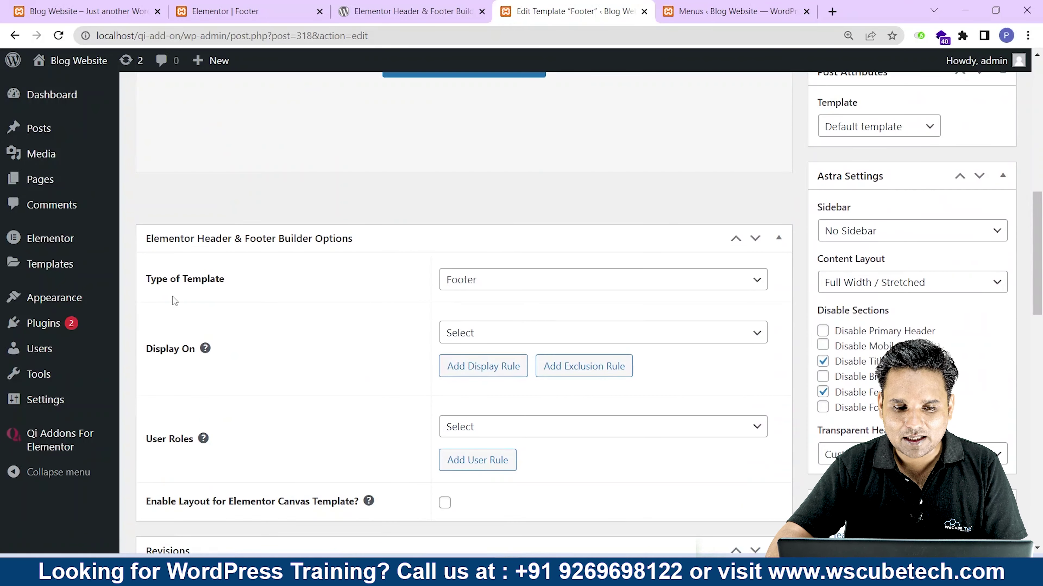
drag(156, 279, 476, 276)
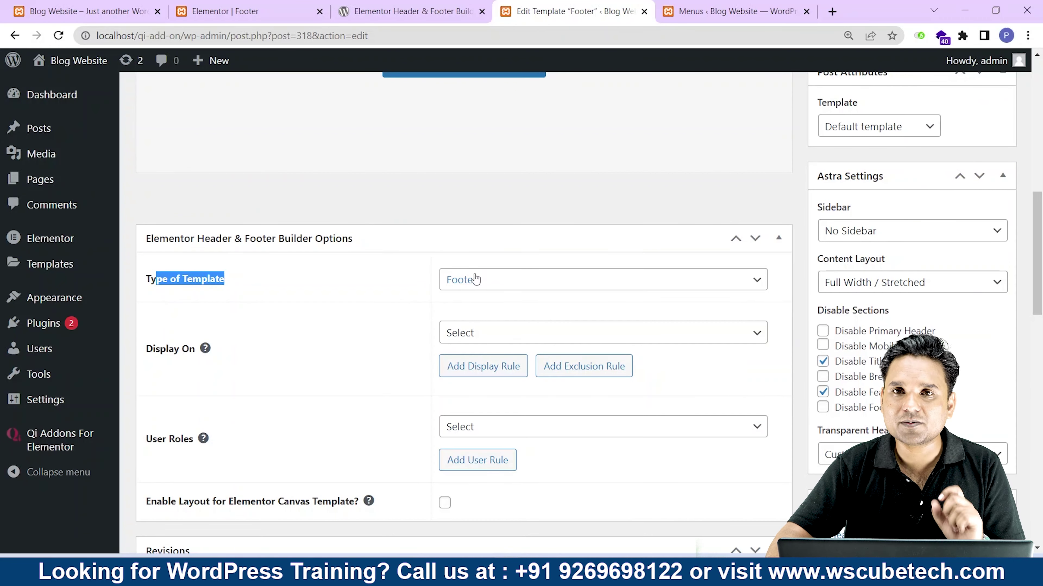
drag(145, 350, 198, 350)
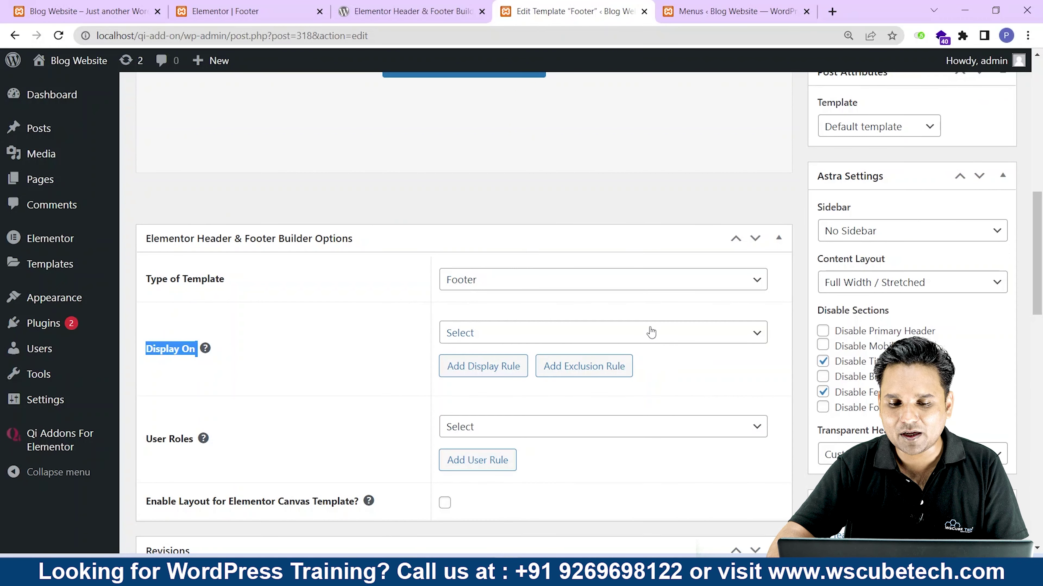
click(651, 333)
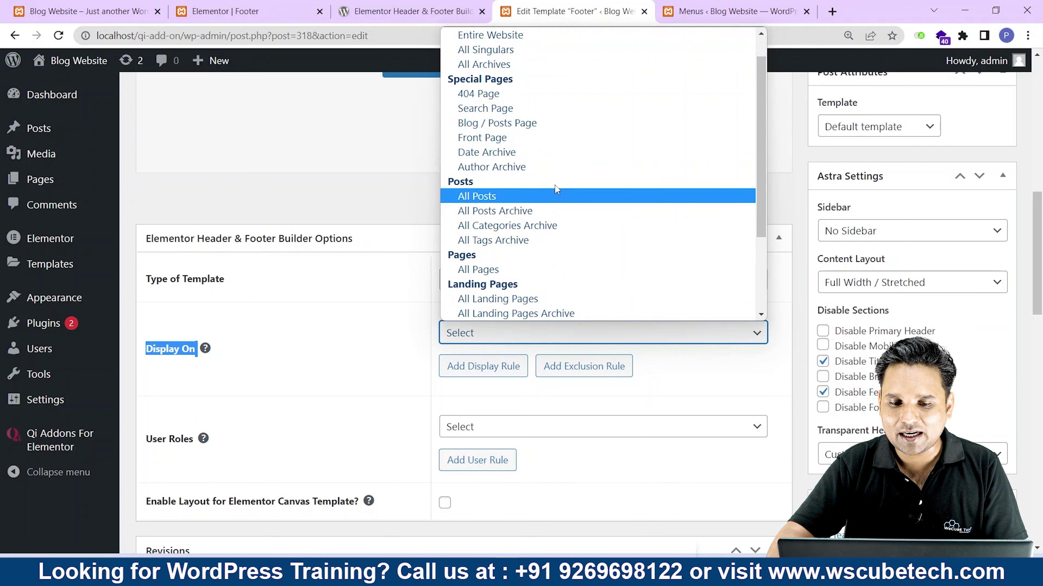
scroll(513, 205, up, 1)
click(510, 65)
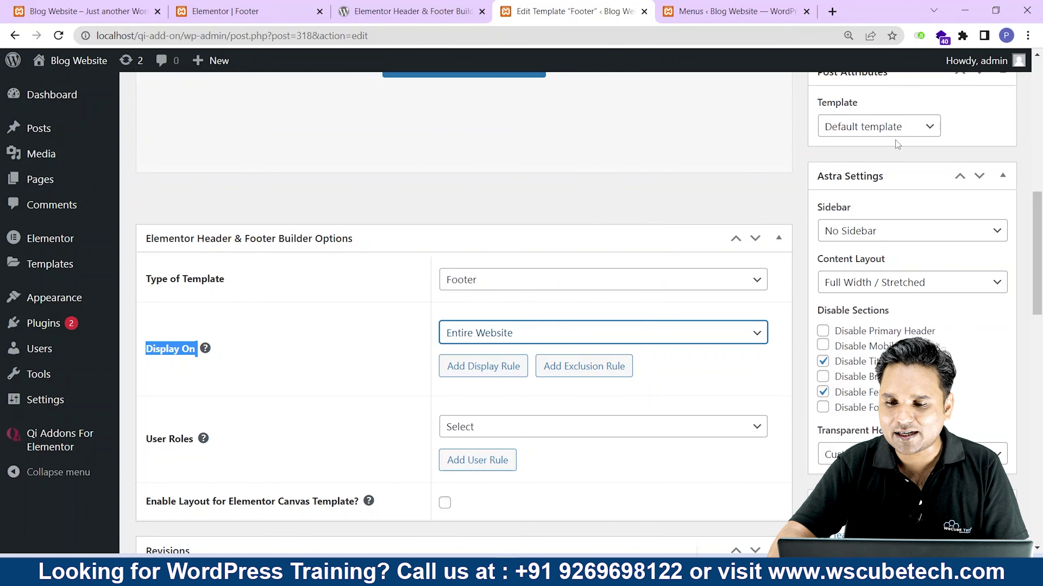
scroll(657, 246, up, 6)
click(985, 294)
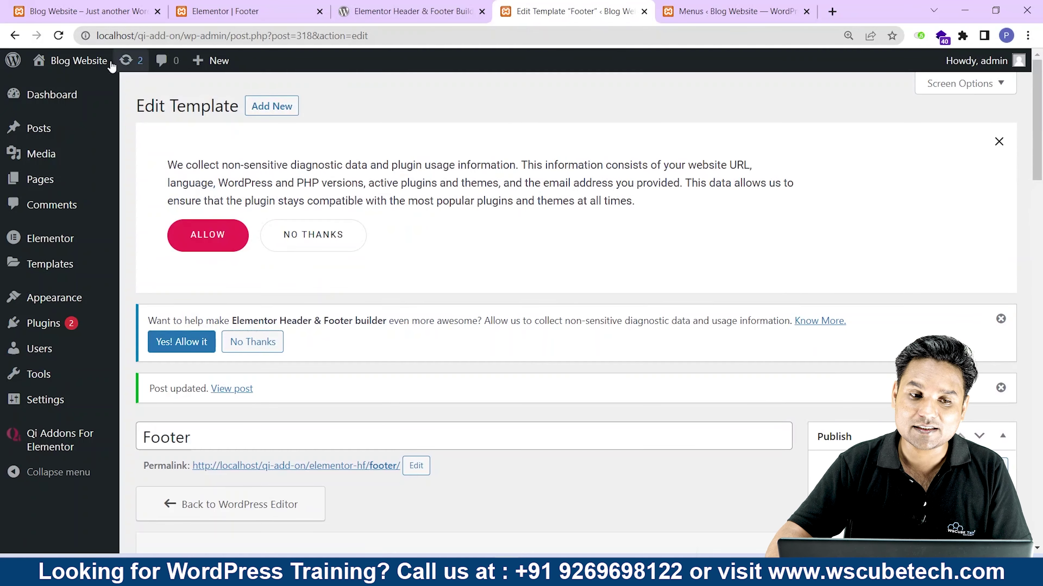
click(222, 12)
click(70, 19)
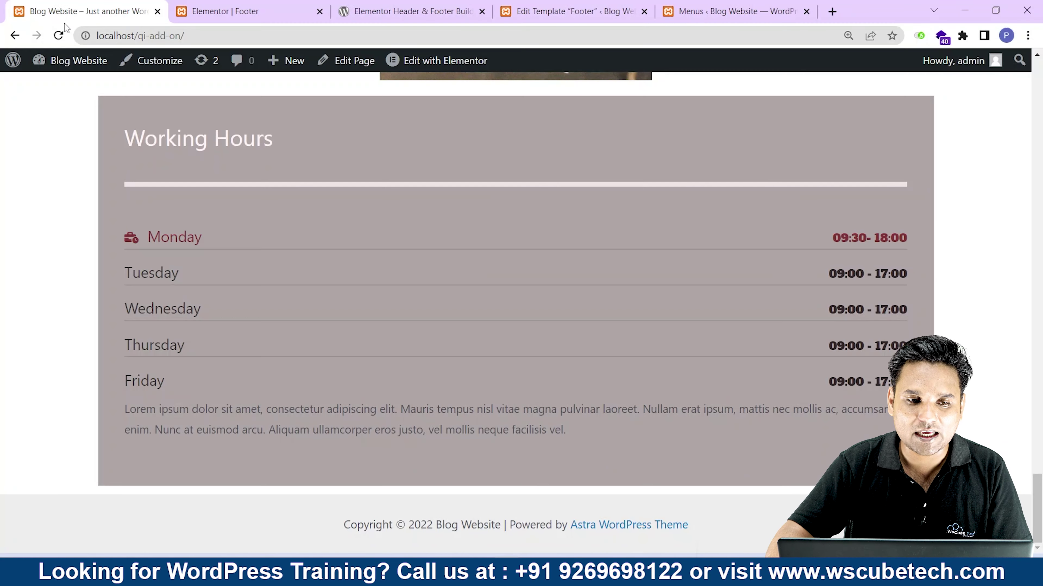
Refresh the homepage and scroll to the black About Us footer, then return to the editor.
key(F5)
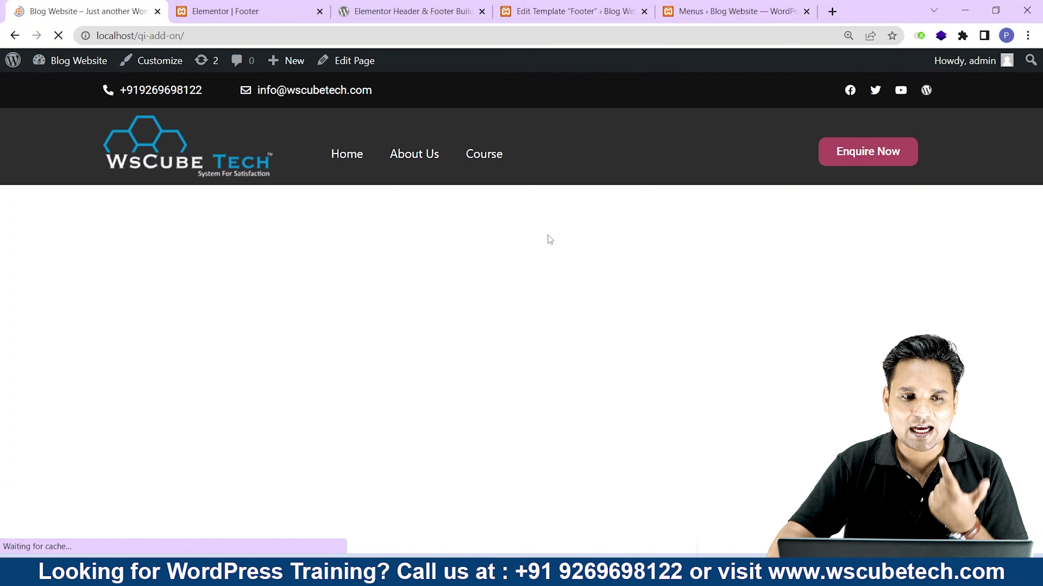
scroll(549, 242, down, 3)
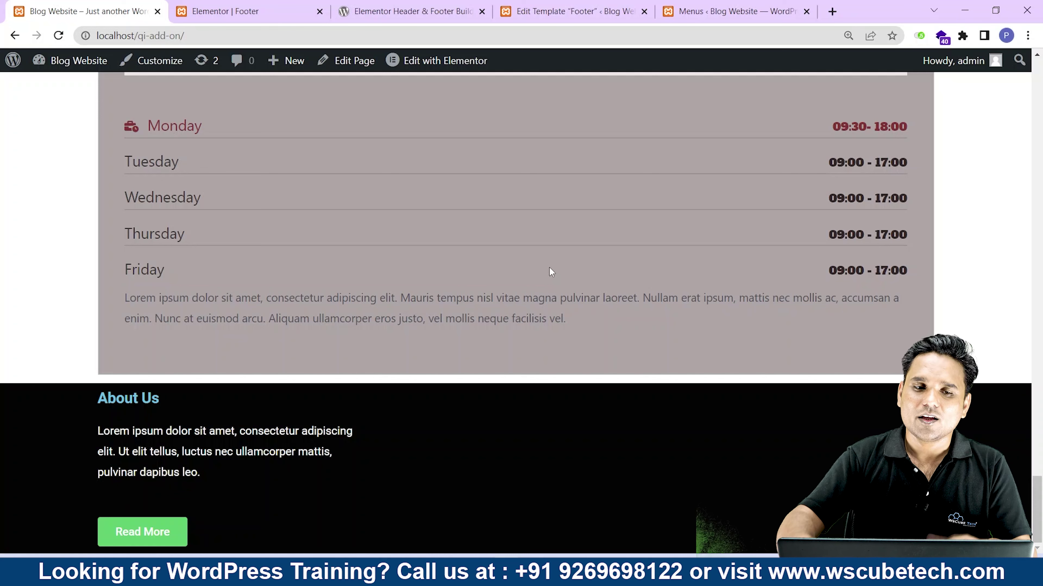
click(225, 11)
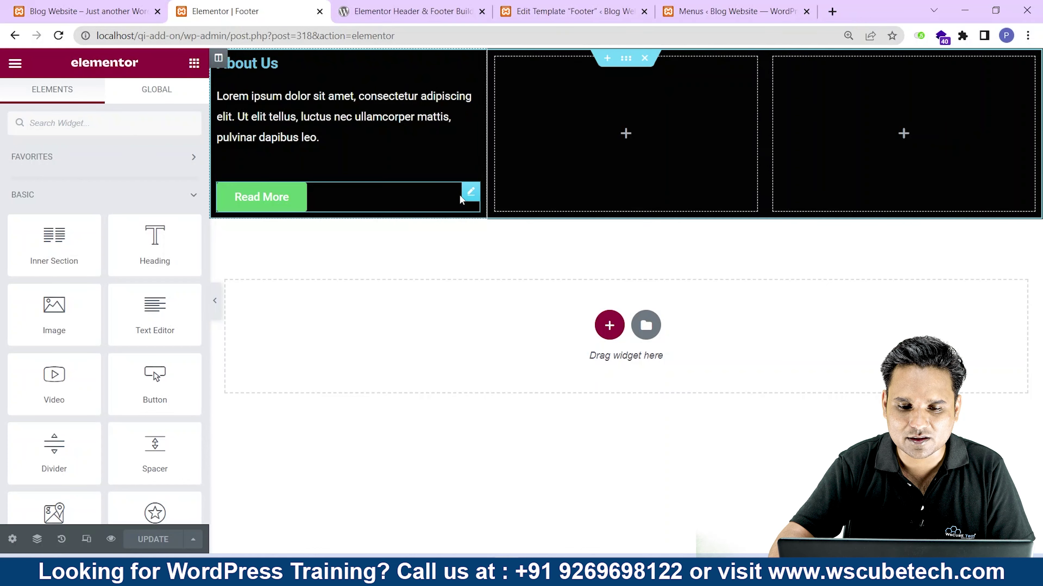
Give the About Us column 40 px top and bottom padding, update, and reload the live site.
click(411, 197)
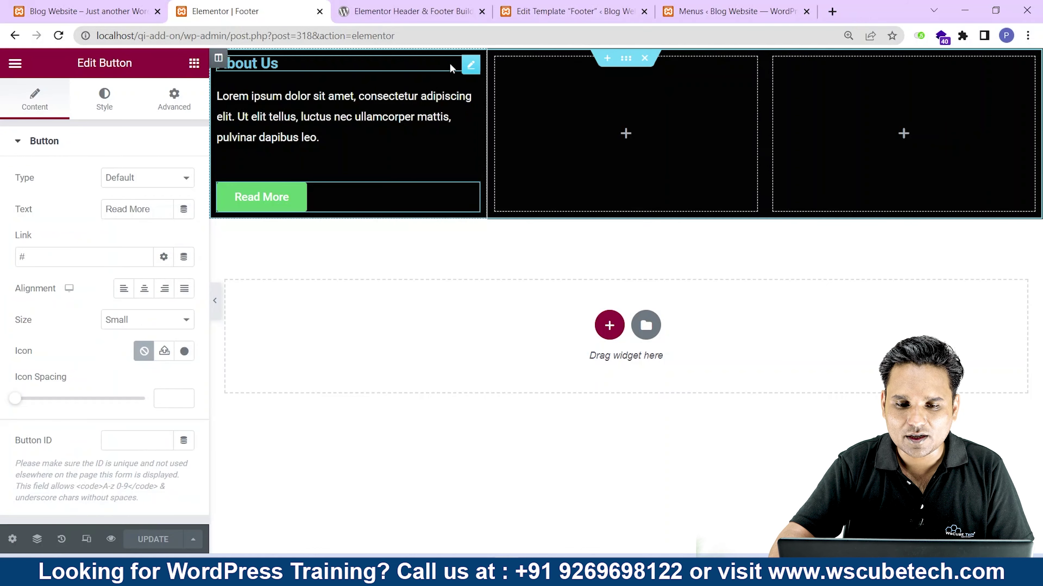
right_click(483, 59)
click(502, 68)
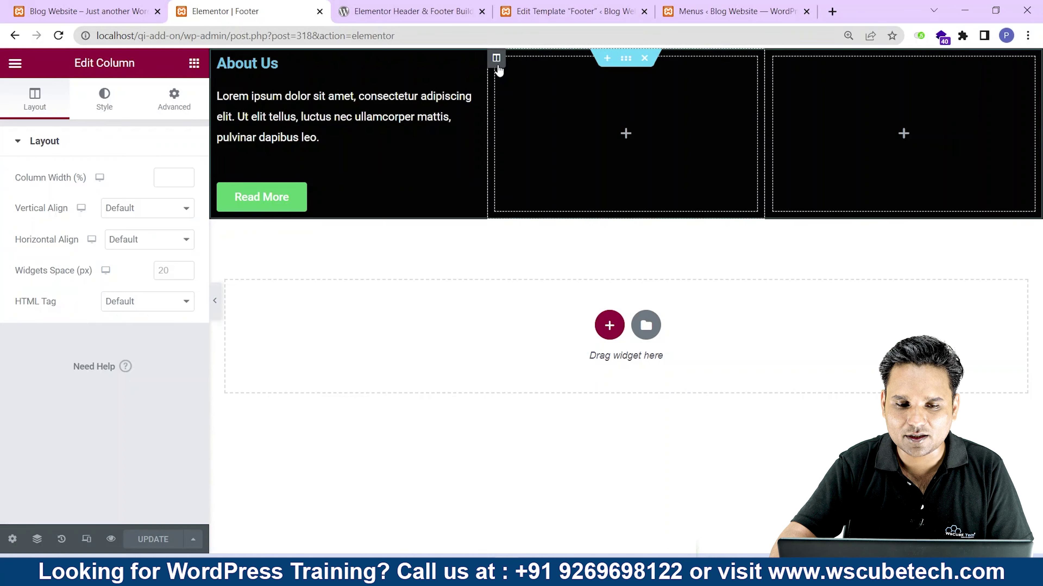
click(174, 100)
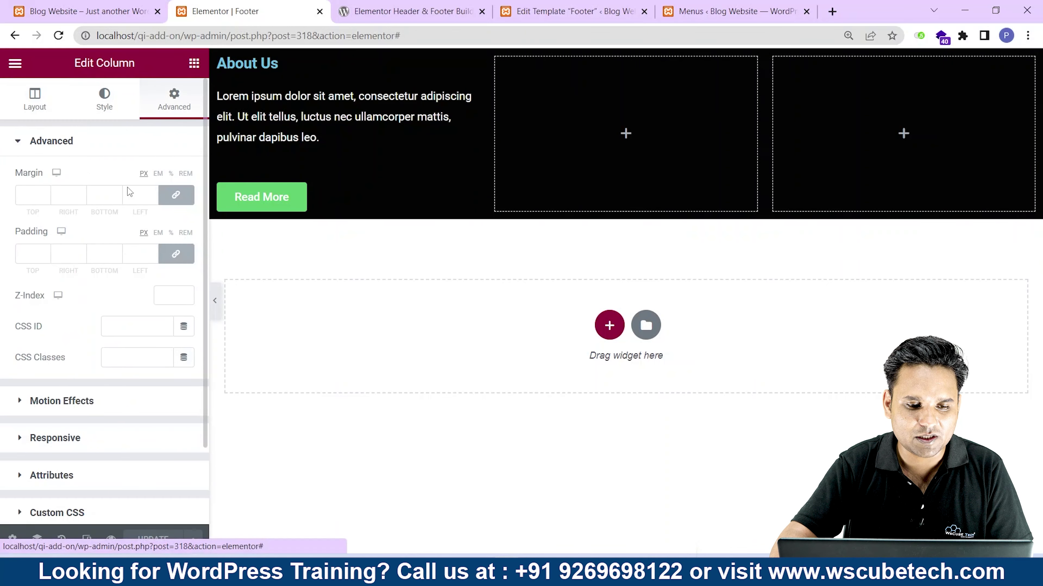
text(0)
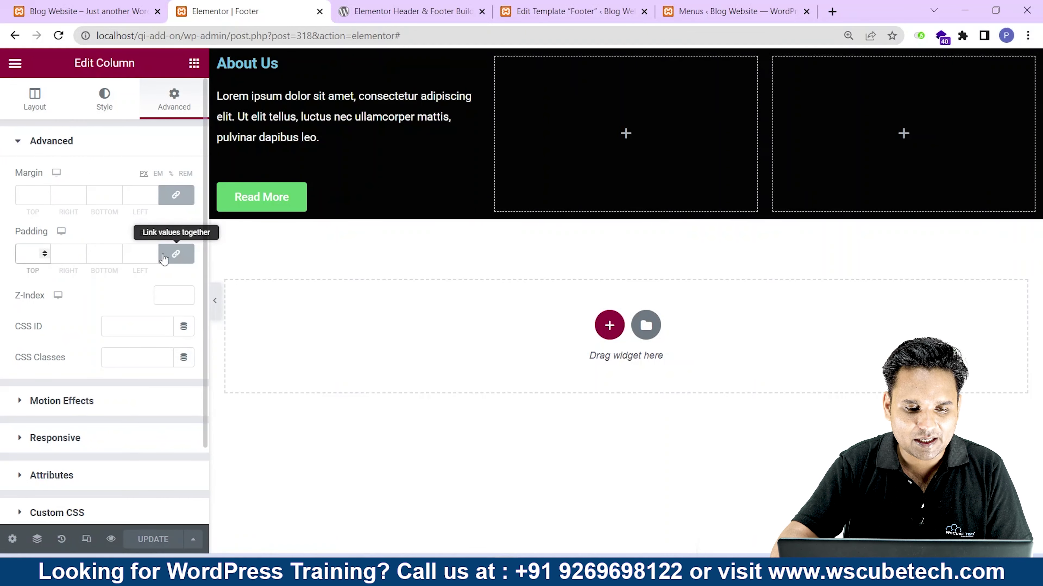
click(176, 254)
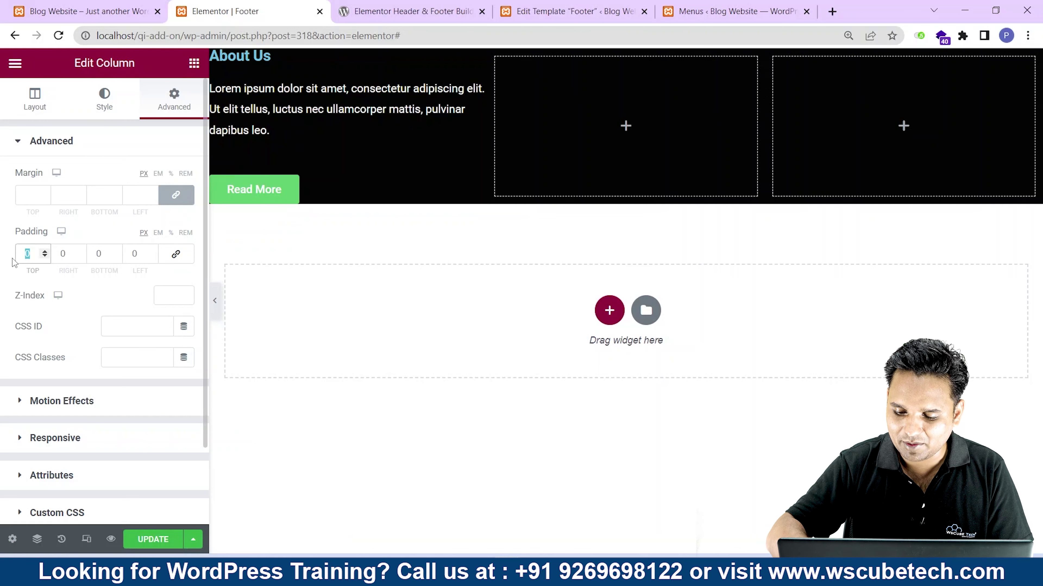
text(20)
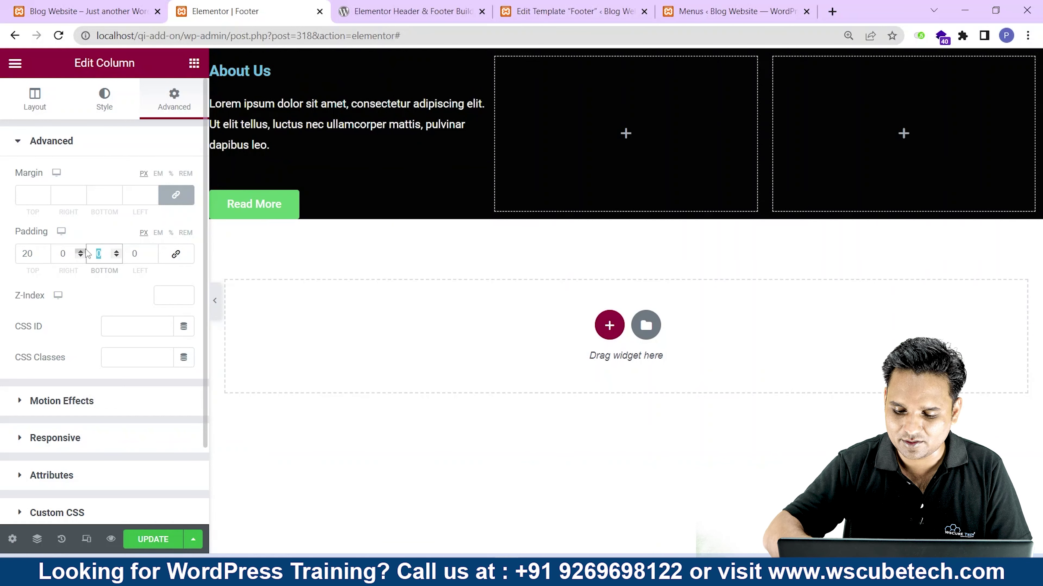
text(20)
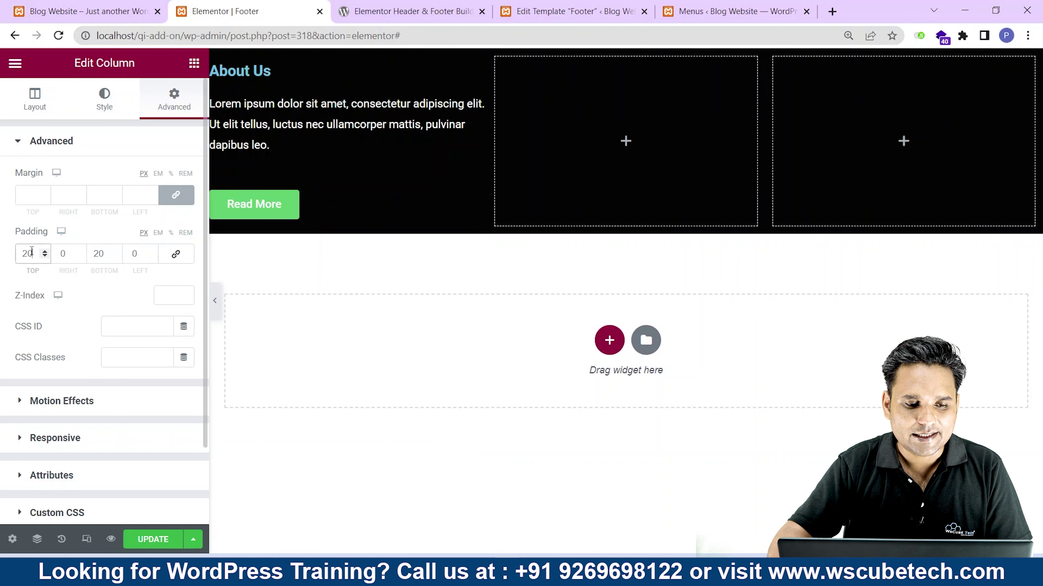
text(40)
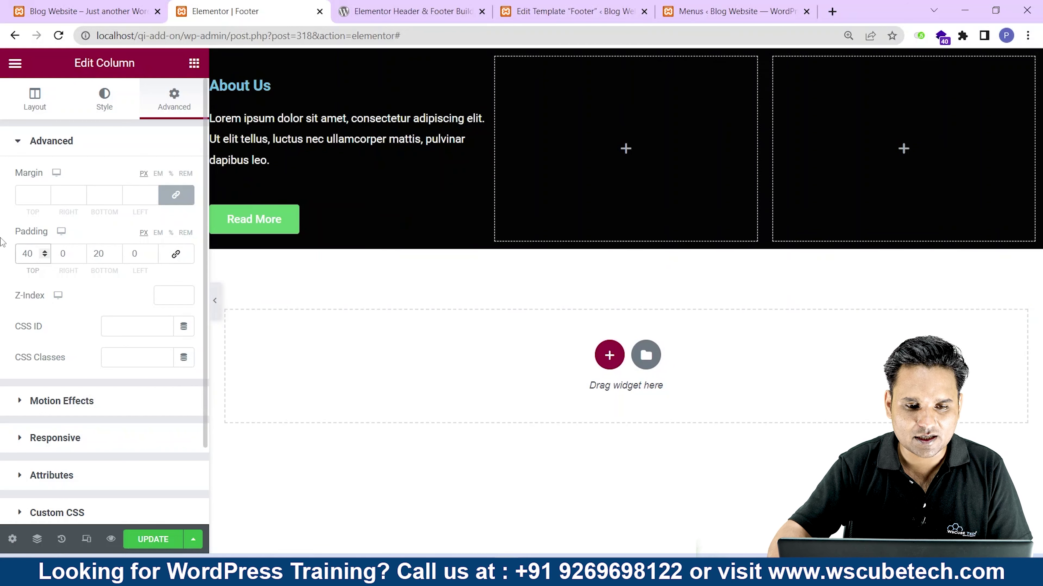
text(40)
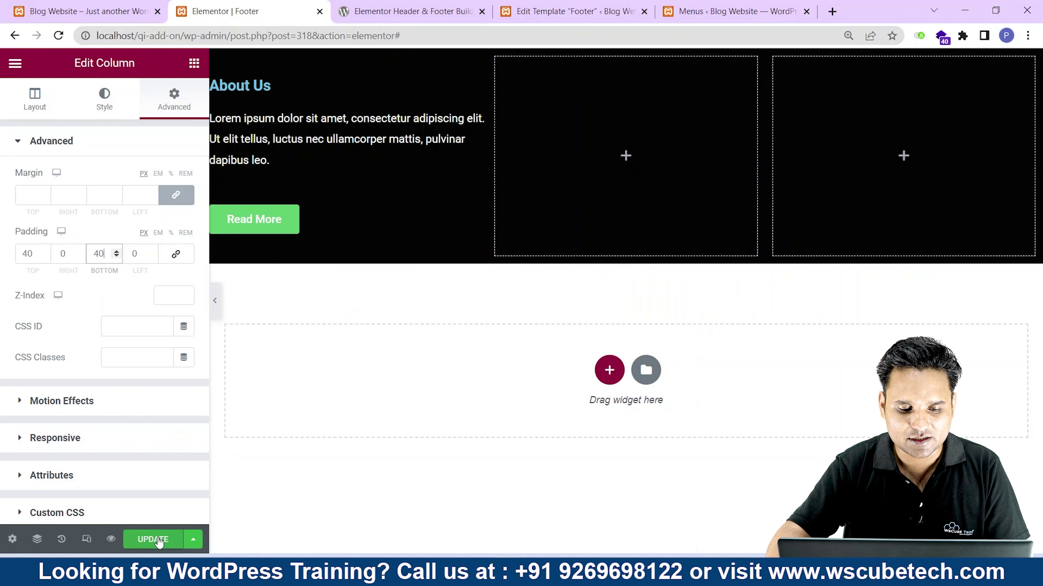
click(158, 543)
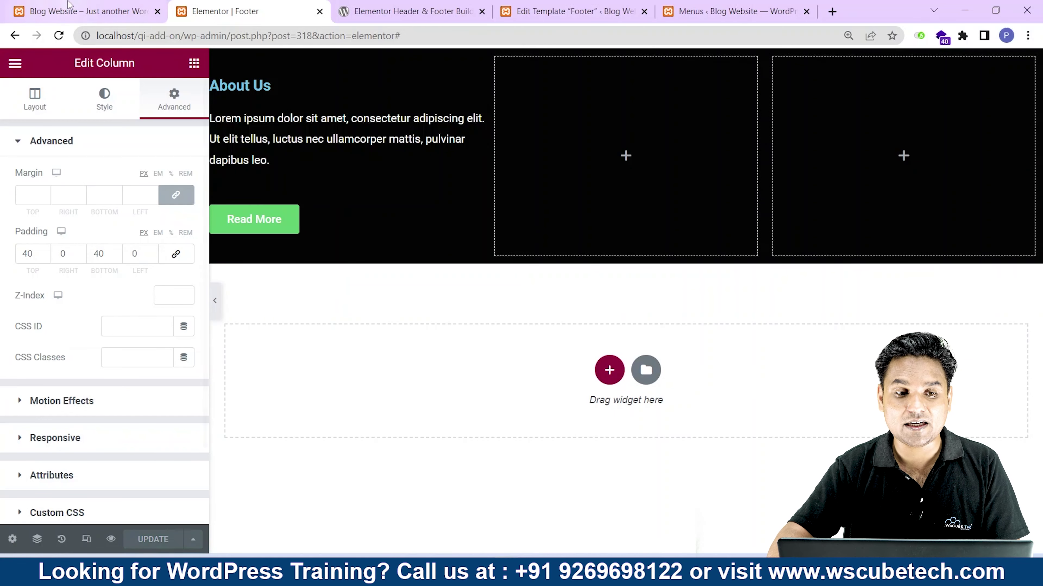
click(89, 11)
click(59, 35)
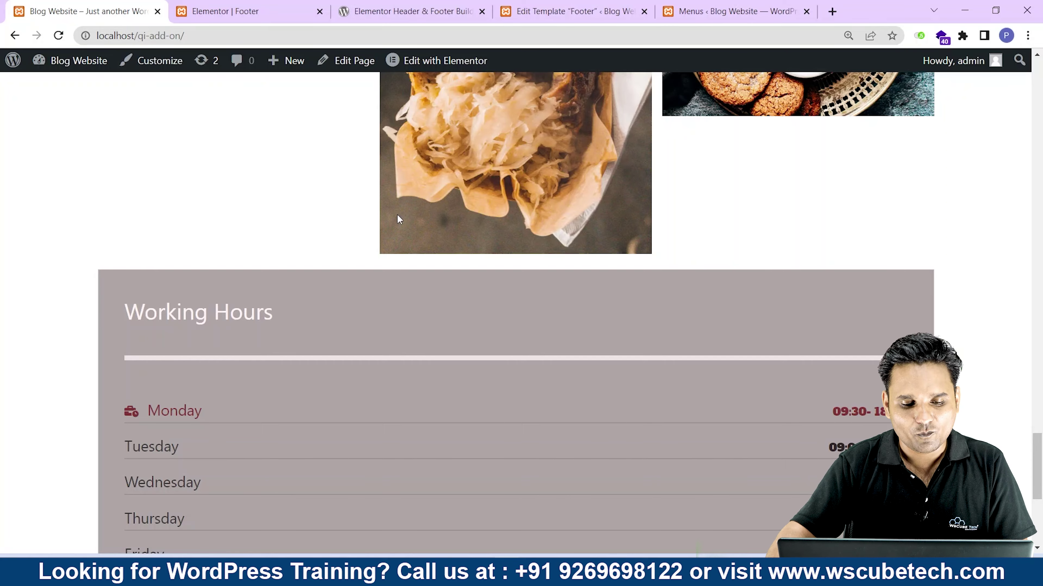
Scroll the front page to inspect the padded footer, then switch back to the Elementor editor.
scroll(426, 254, down, 5)
scroll(426, 254, up, 15)
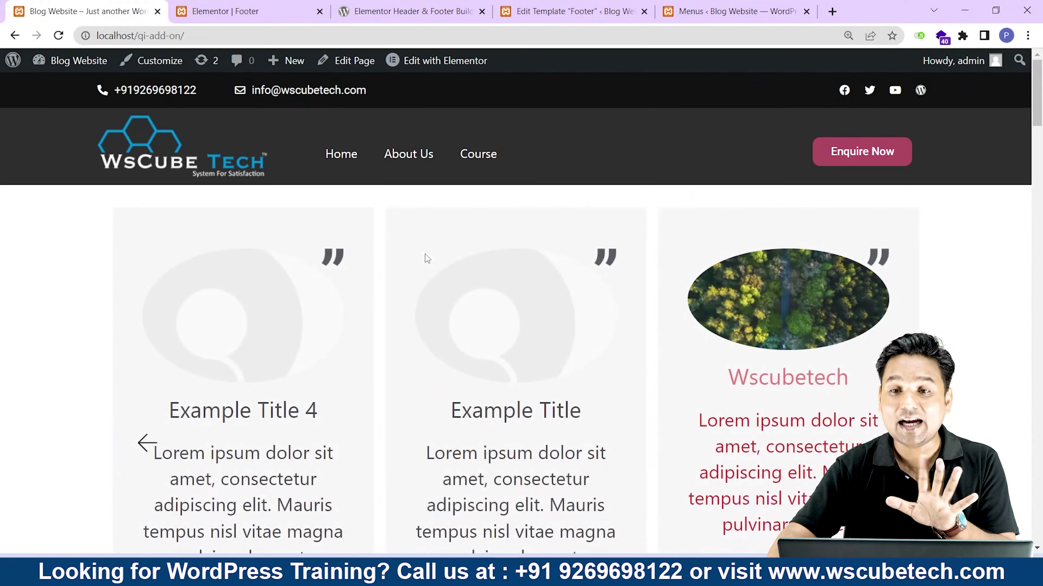
scroll(425, 254, down, 12)
scroll(438, 251, down, 10)
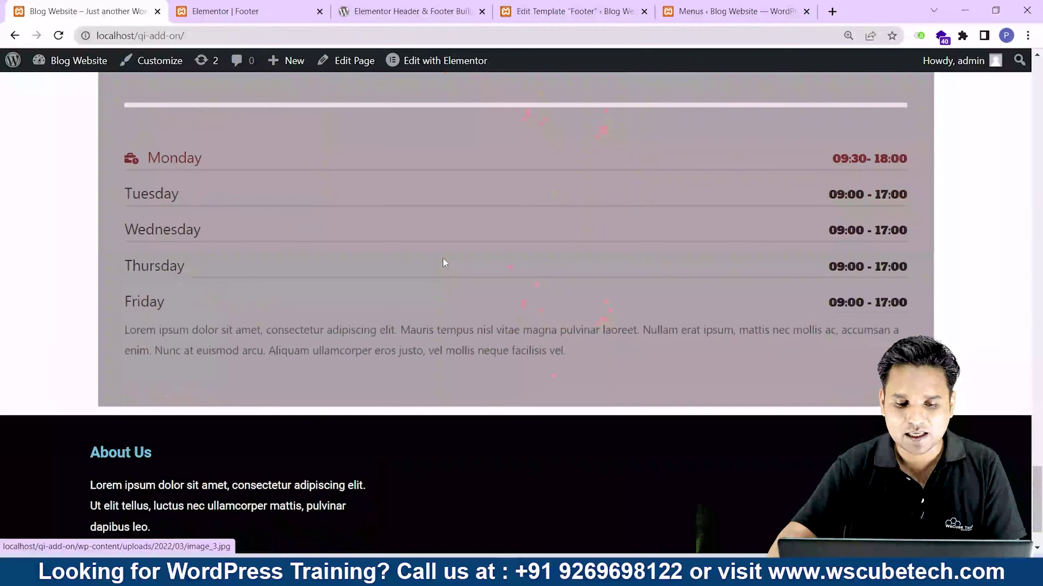
key(ctrl+Tab)
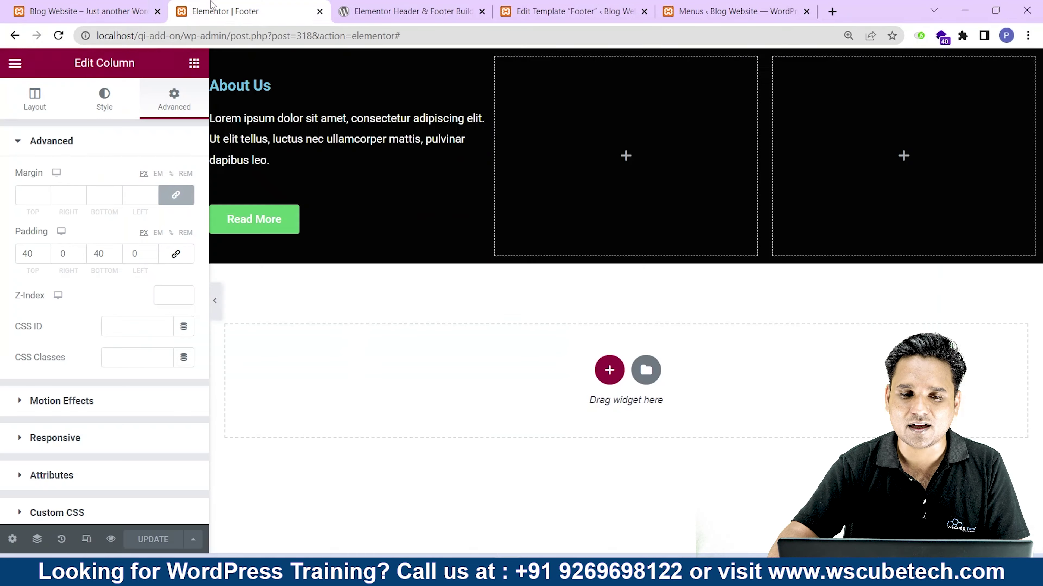
Drop a Heading into the middle footer column, title it 'Quick Links' and set its HTML tag to H4.
click(194, 62)
drag(155, 246, 572, 149)
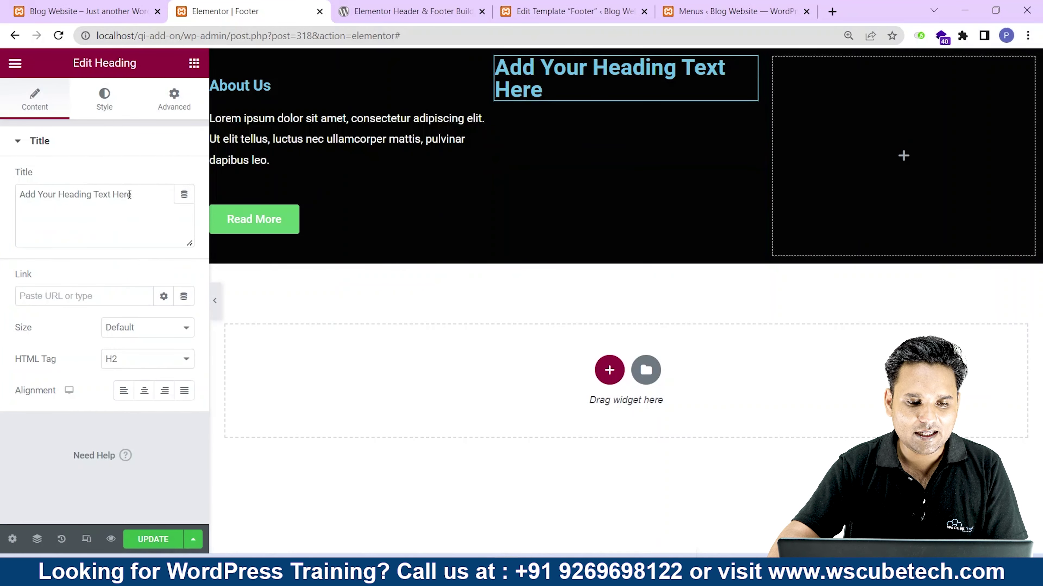
drag(129, 194, 3, 189)
text(Quic)
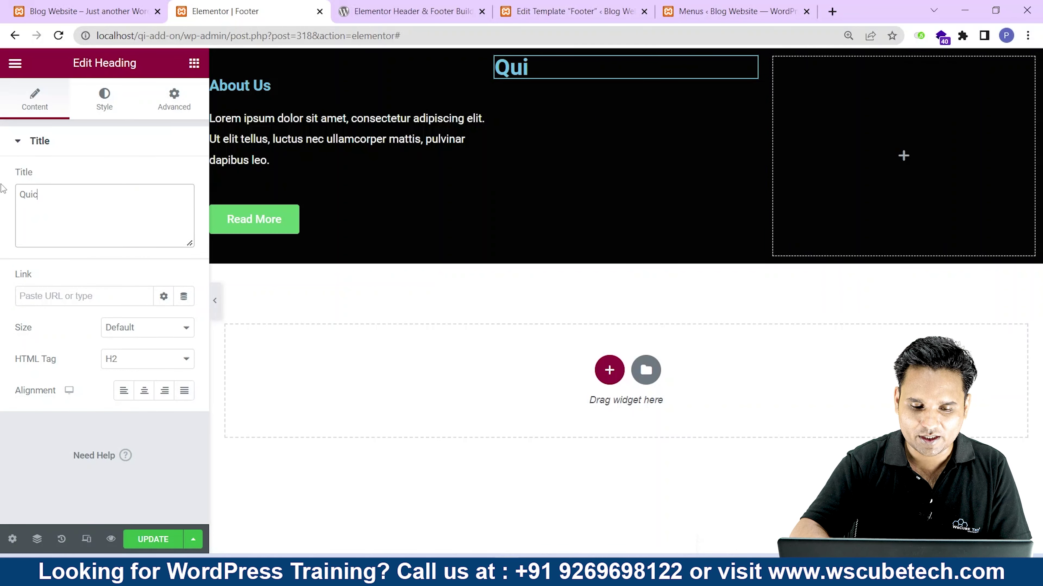
text(k Links)
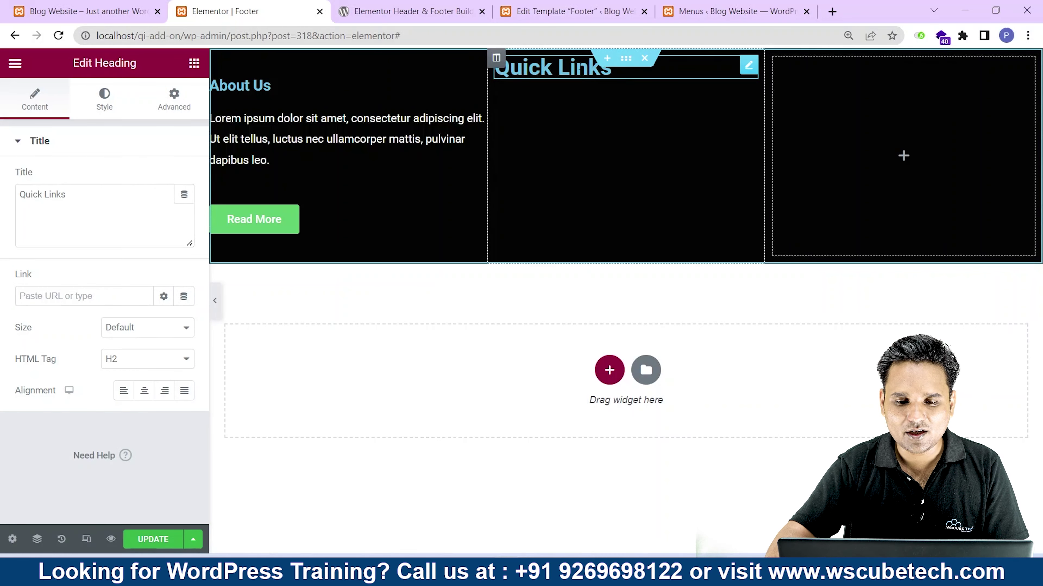
click(161, 365)
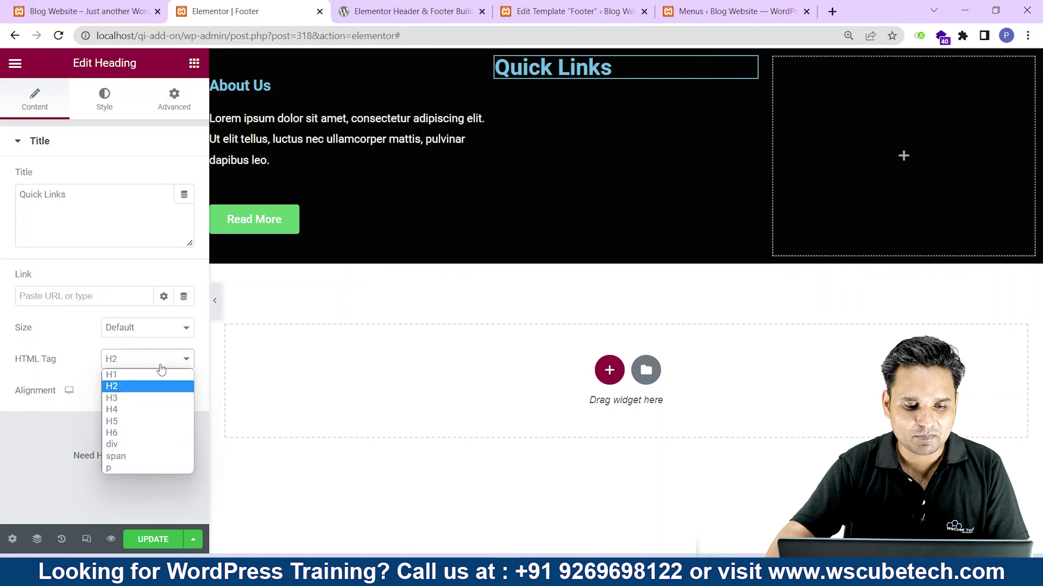
click(138, 413)
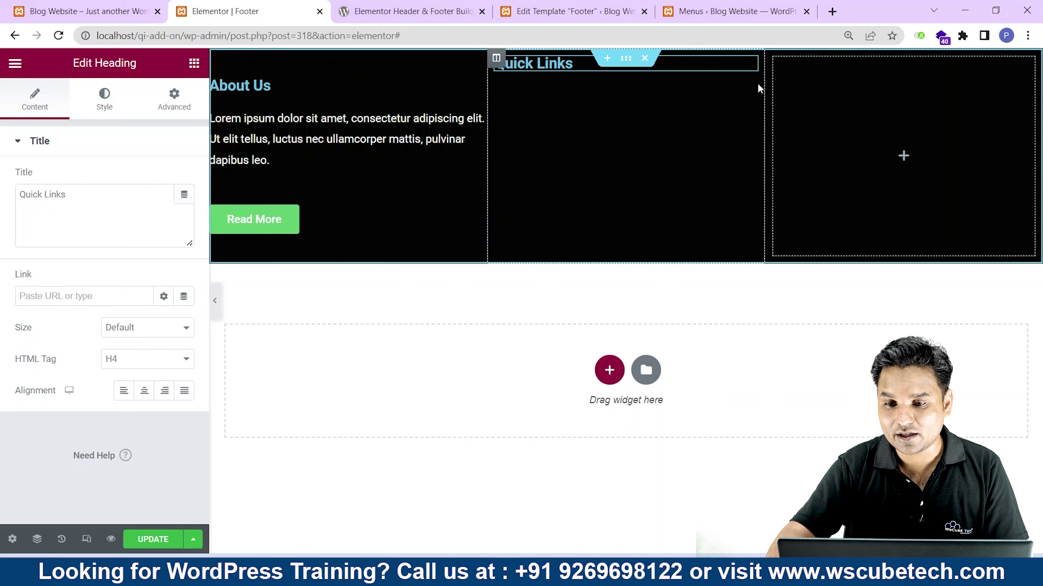
right_click(764, 92)
Give the Quick Links column 40 px top and bottom padding and 0 px left and right.
click(775, 99)
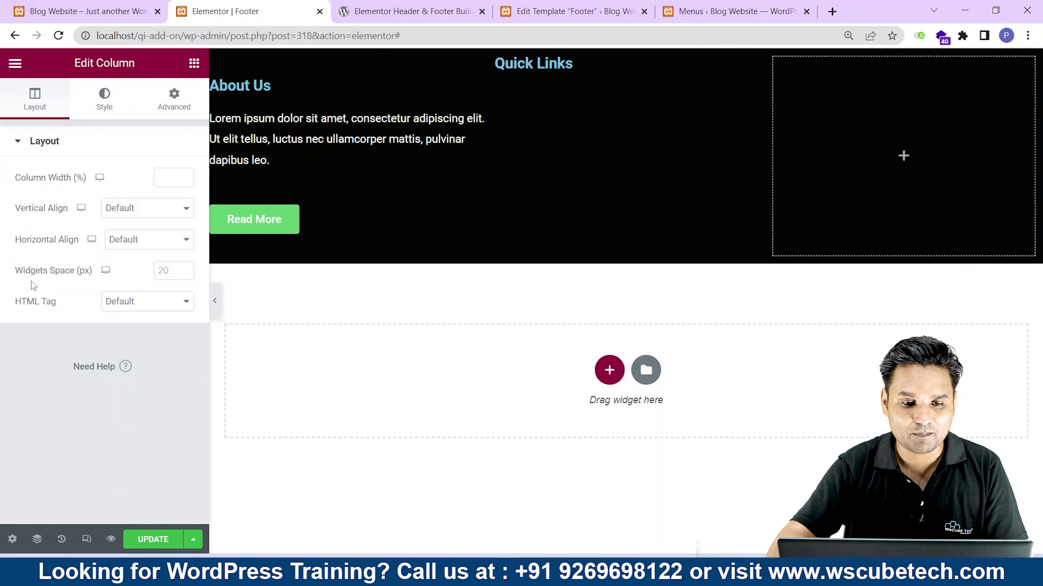
click(167, 115)
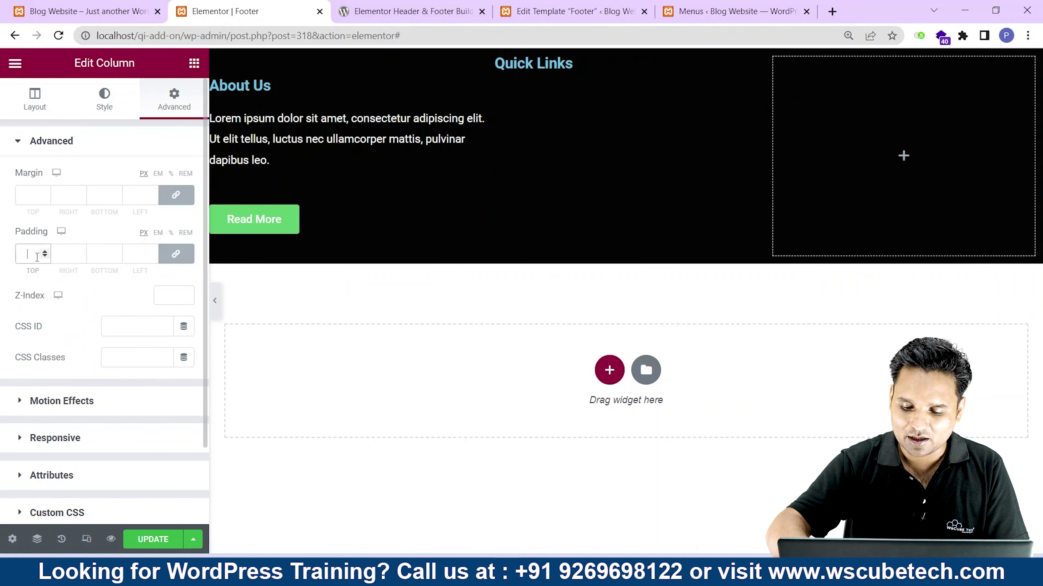
text(40)
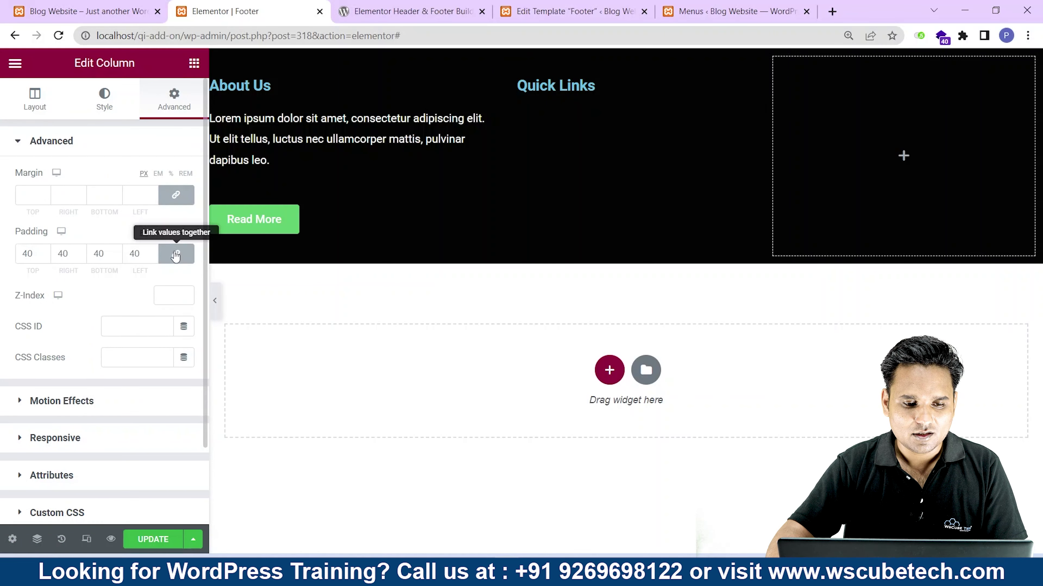
click(176, 254)
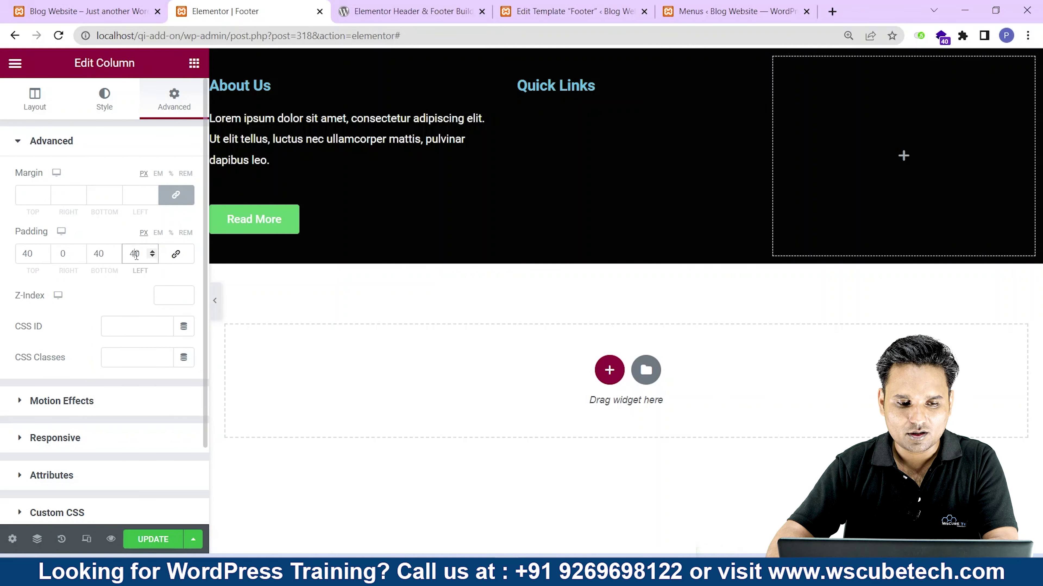
text(0)
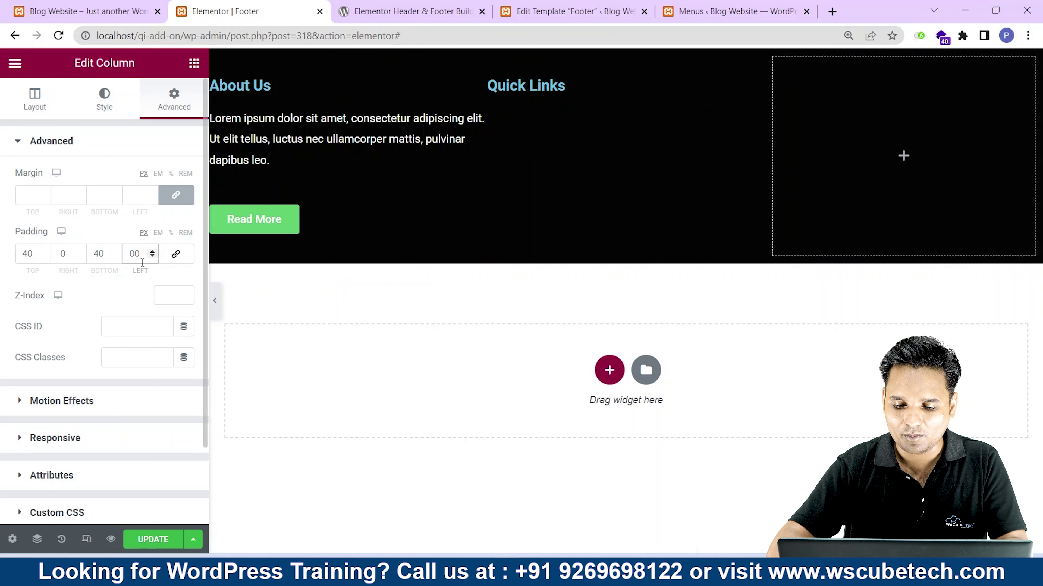
click(246, 293)
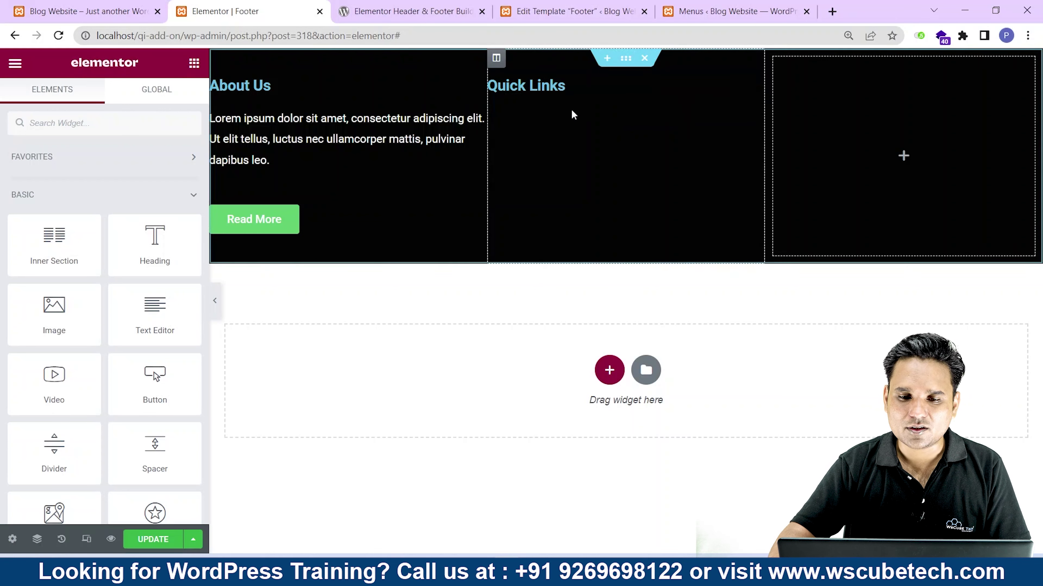
Add a Navigation Menu widget under Quick Links showing the Header Menu.
click(68, 122)
text(nav)
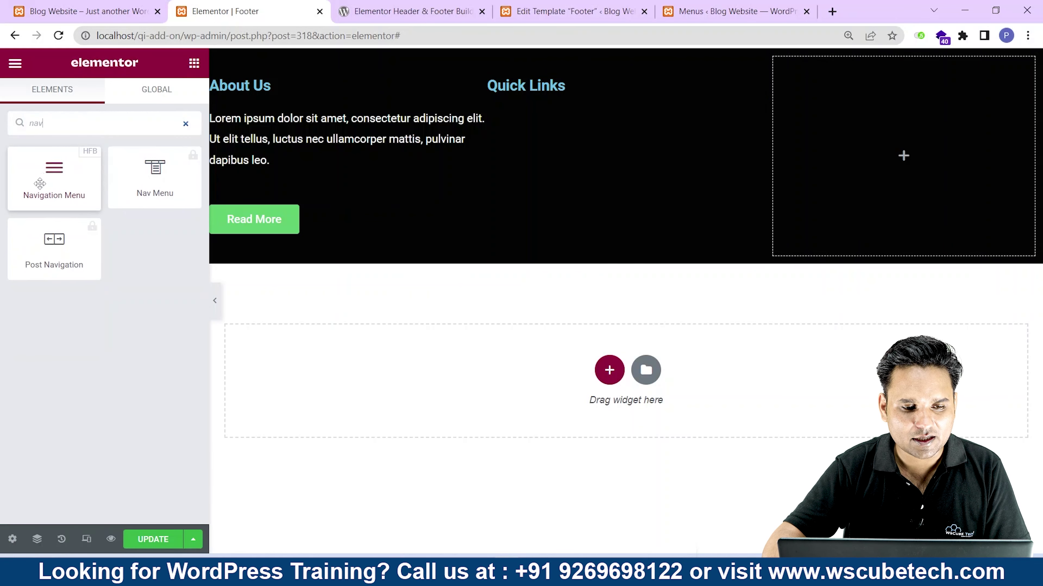
drag(78, 211, 577, 96)
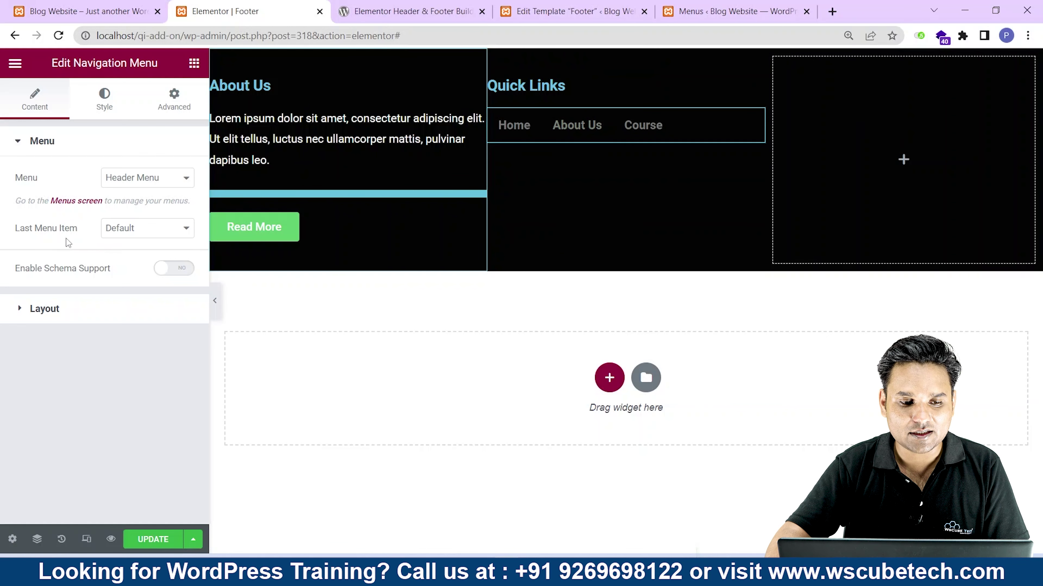
click(148, 181)
click(148, 192)
click(151, 230)
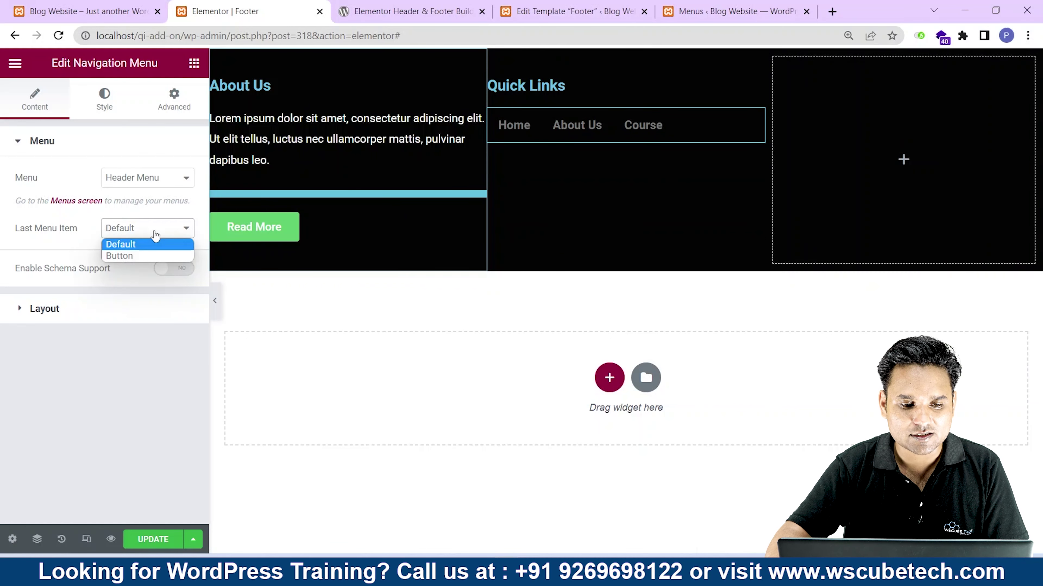
click(140, 242)
Set the navigation menu layout to Vertical.
click(33, 310)
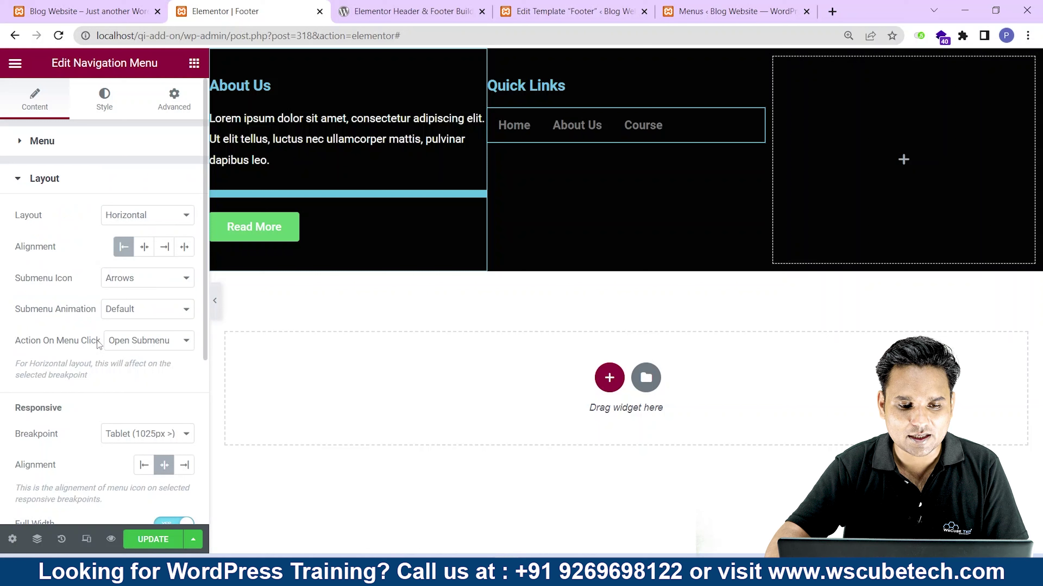
click(77, 187)
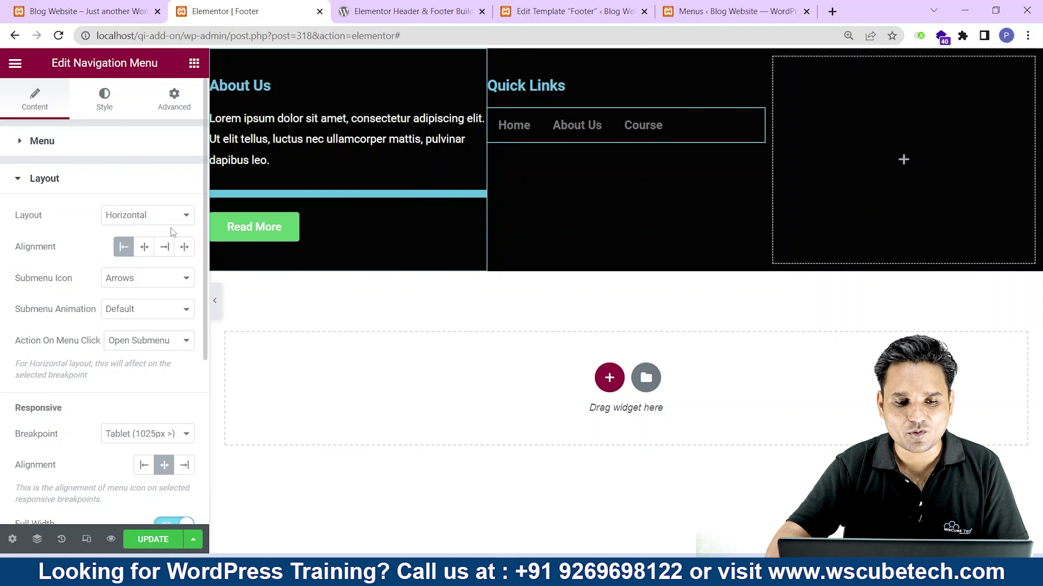
click(165, 215)
click(151, 243)
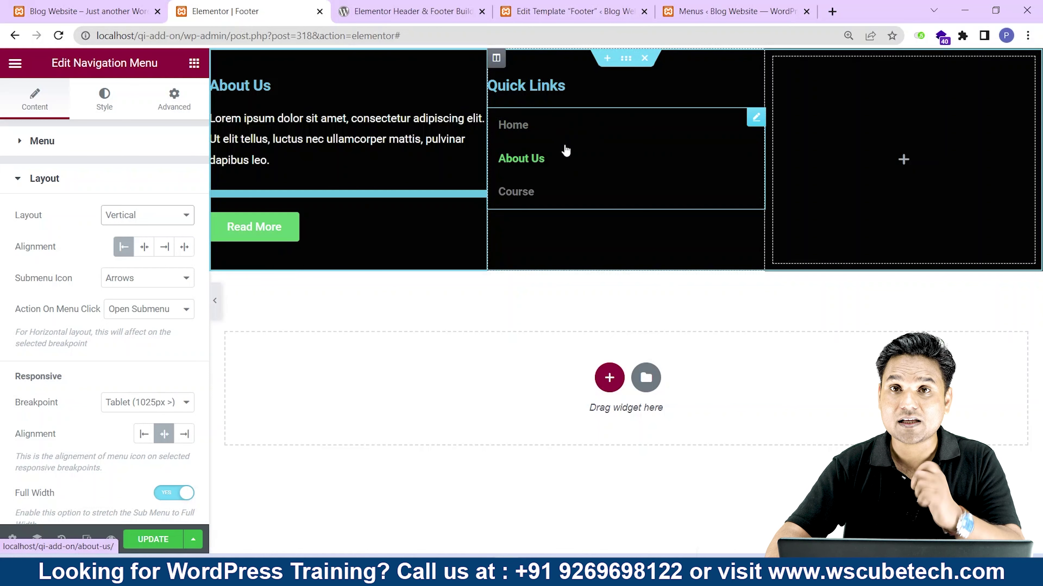
scroll(107, 279, down, 5)
scroll(119, 231, up, 5)
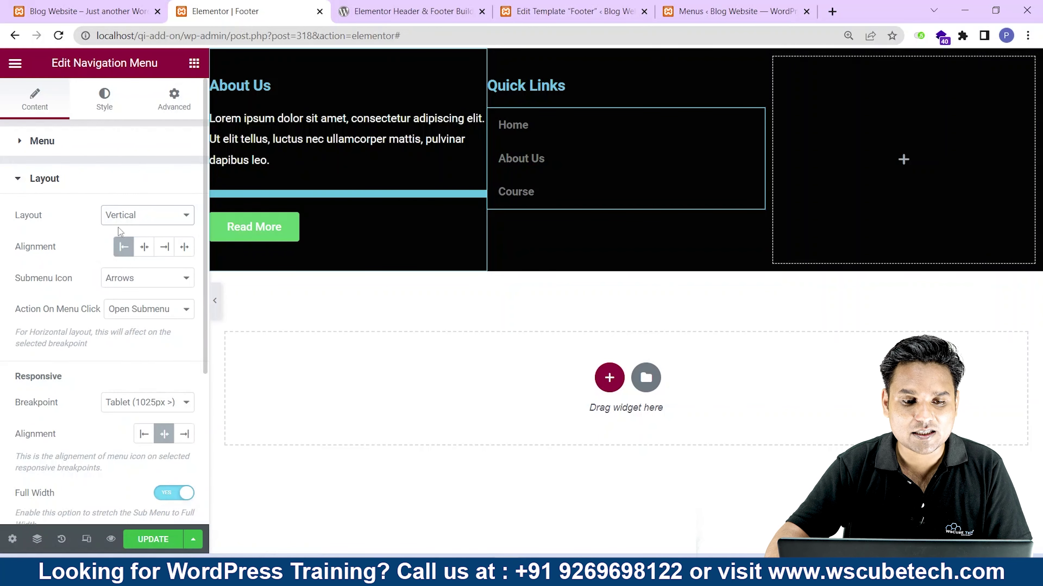
Make the menu text colour white (#FFFFFF) and save the footer template.
click(111, 110)
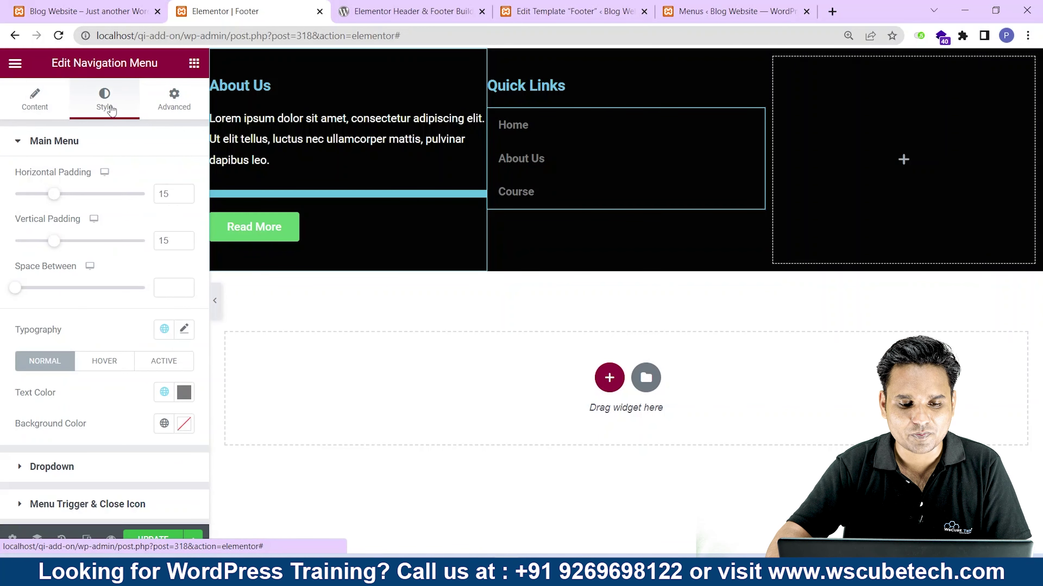
click(192, 397)
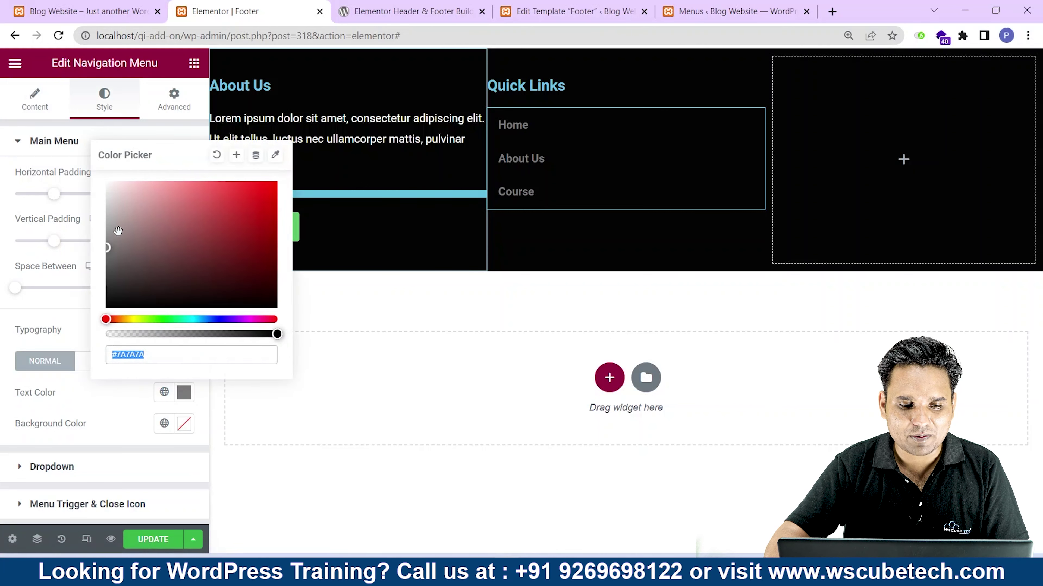
drag(105, 226, 99, 177)
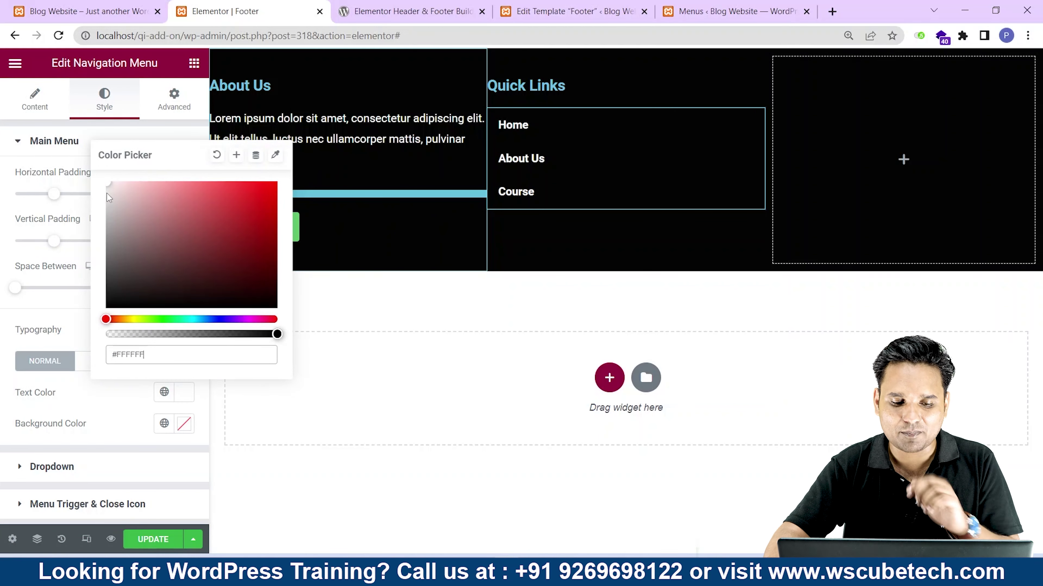
click(153, 539)
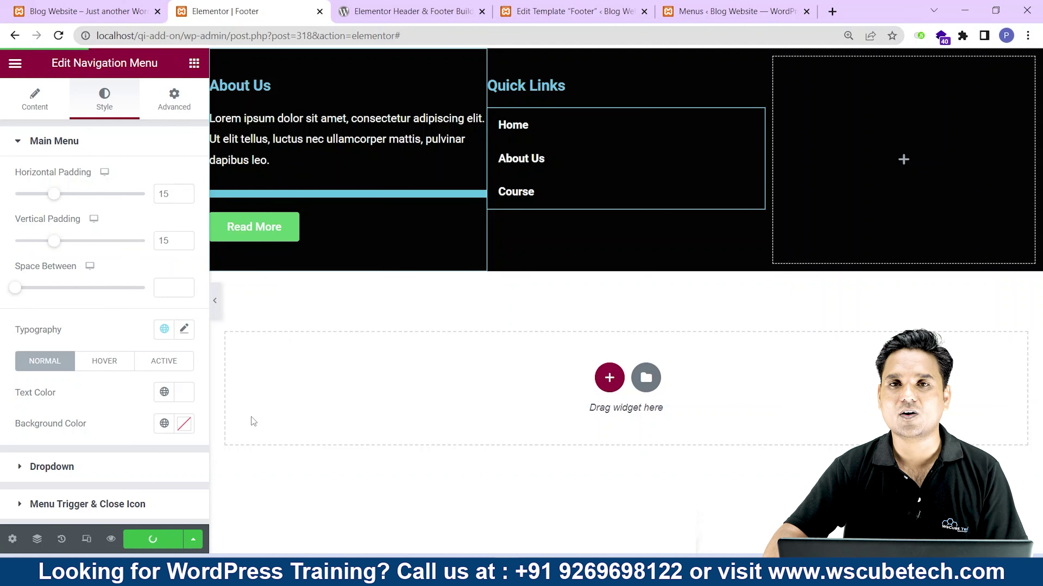
Check the saved footer on the live site, then return to the Elementor Footer editor.
click(120, 5)
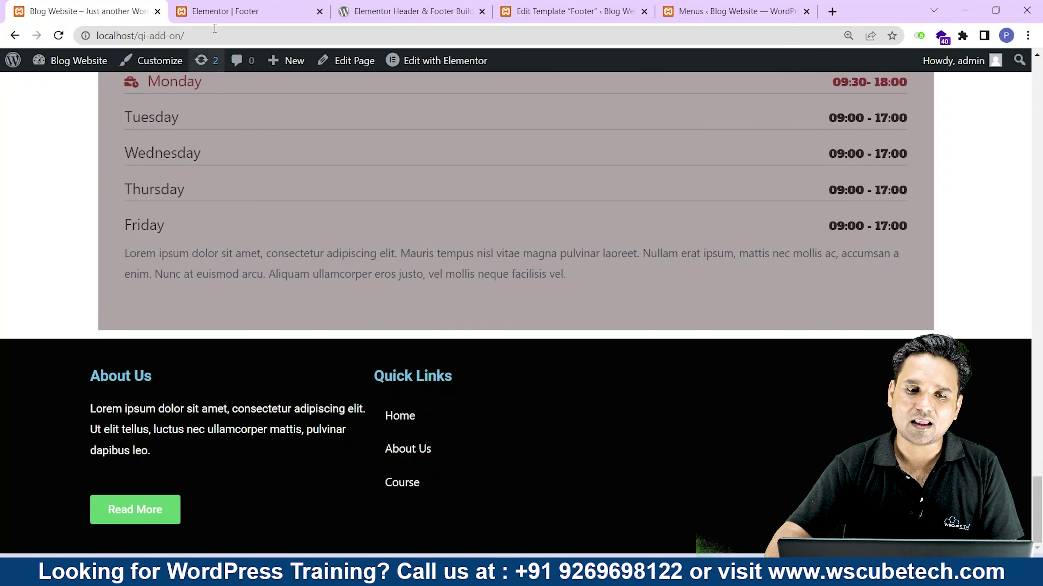
click(221, 11)
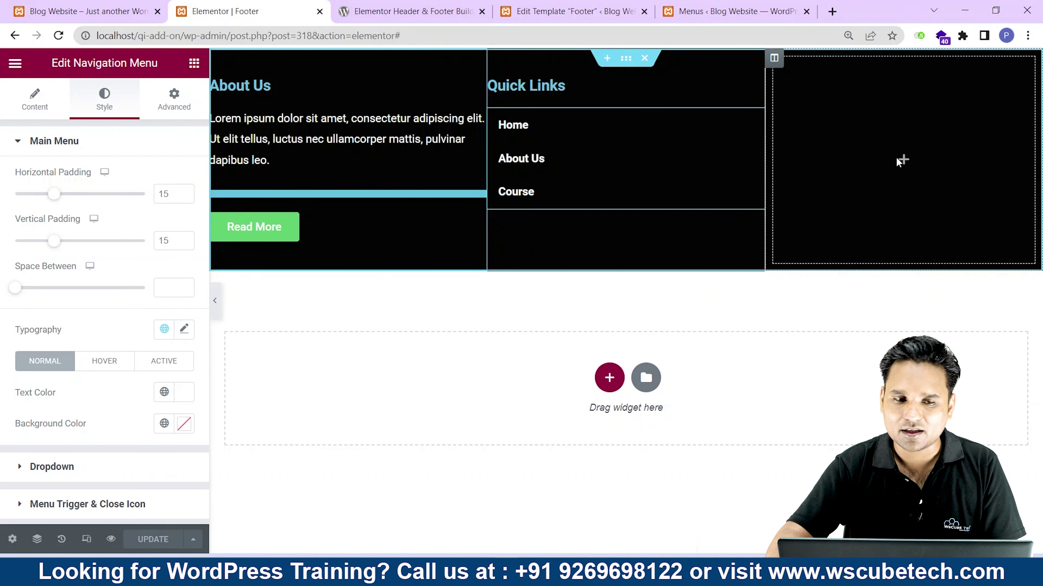
Add a Heading to the right footer column titled 'Contact Us'.
click(194, 65)
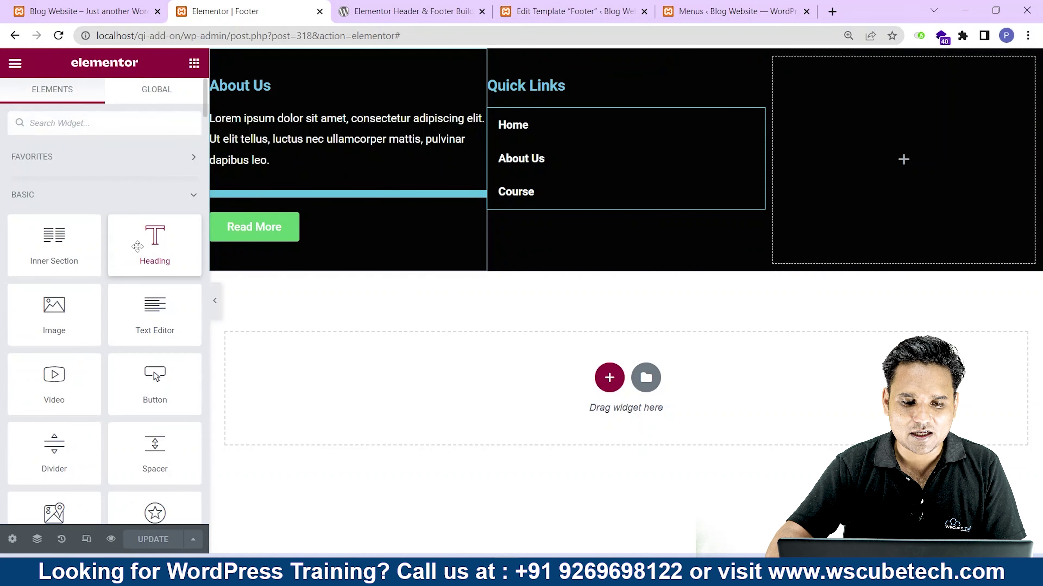
drag(154, 242, 897, 164)
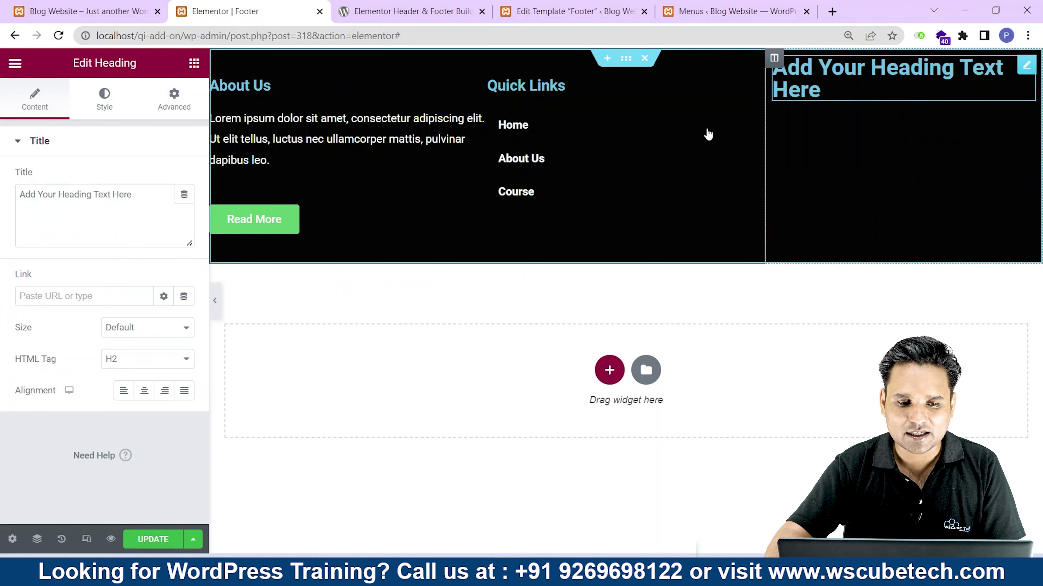
drag(185, 195, 2, 214)
text(A)
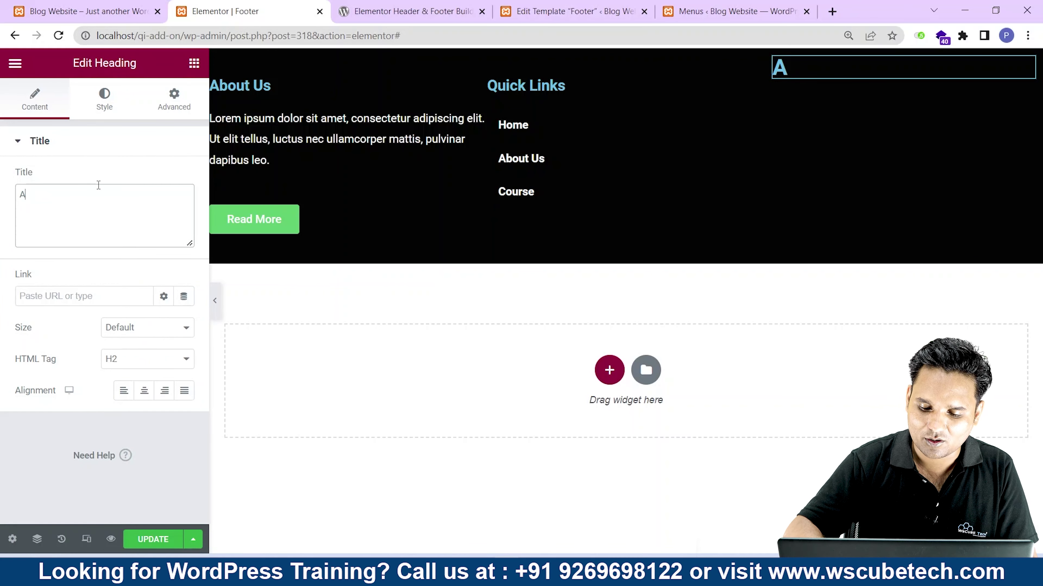
key(BackSpace)
text(Contact Us)
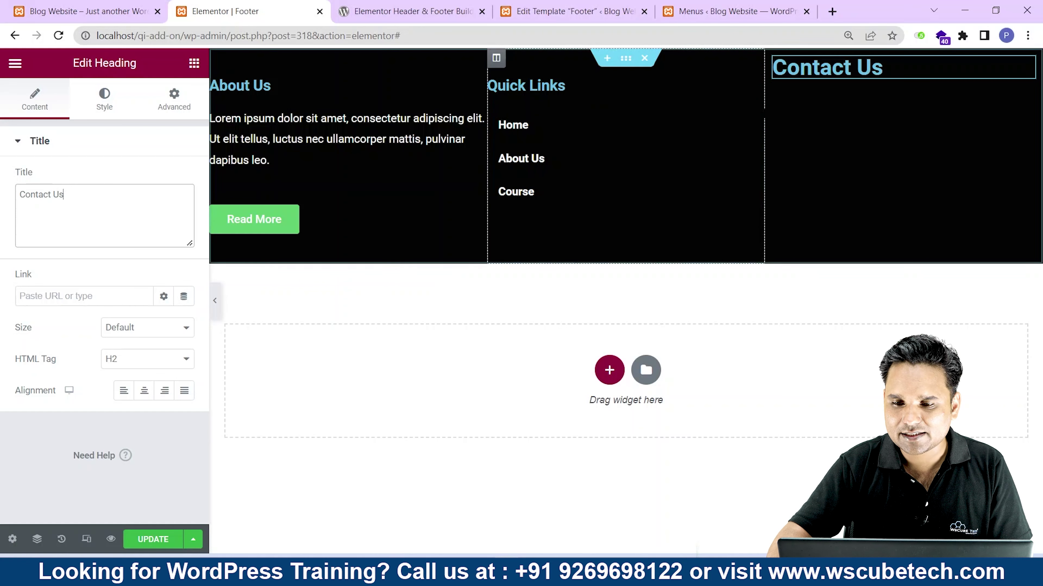
Give the right footer column 40 px top and bottom padding.
right_click(793, 200)
click(824, 209)
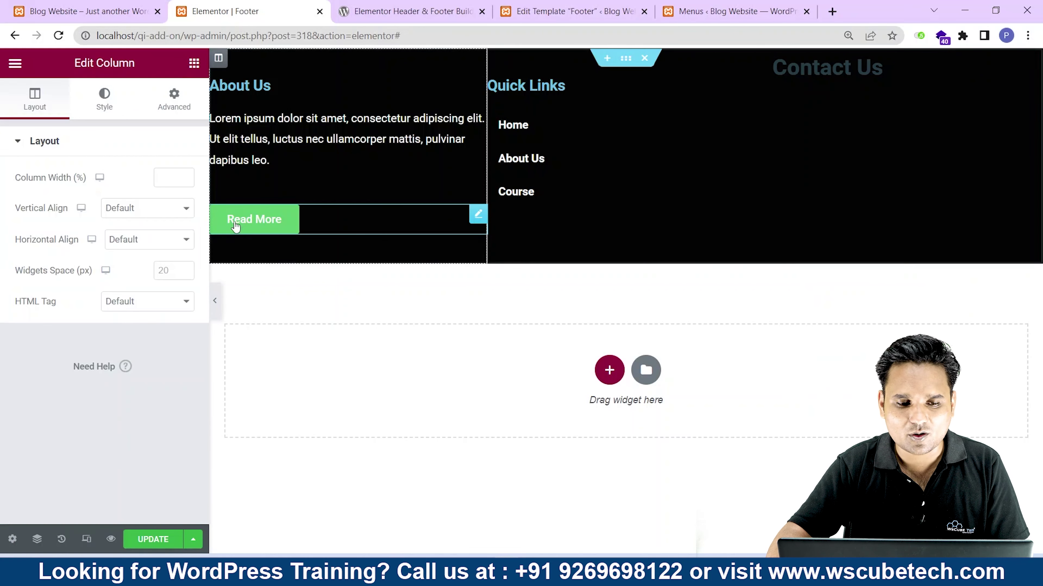
click(174, 99)
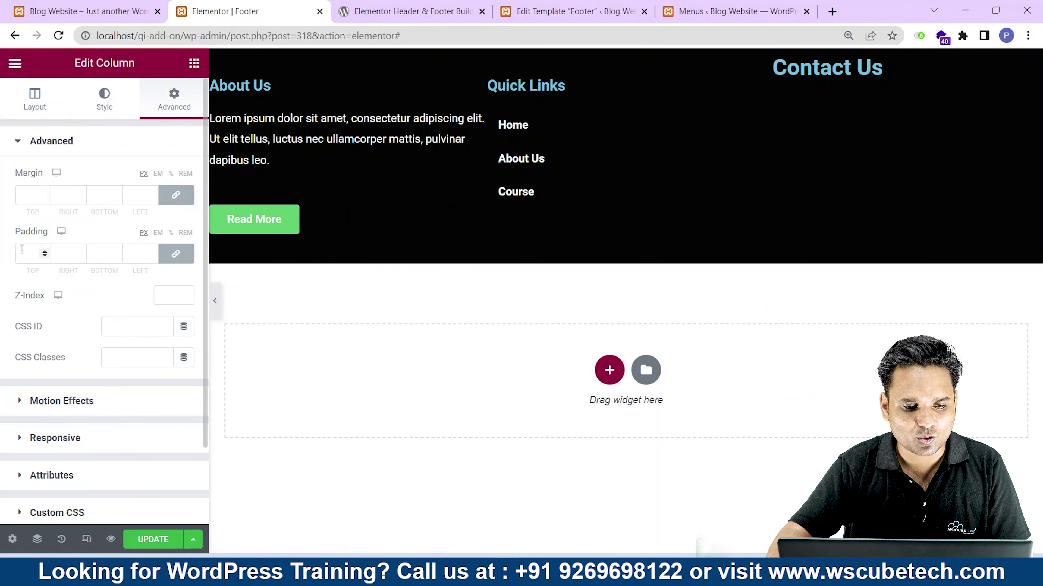
click(176, 254)
text(40)
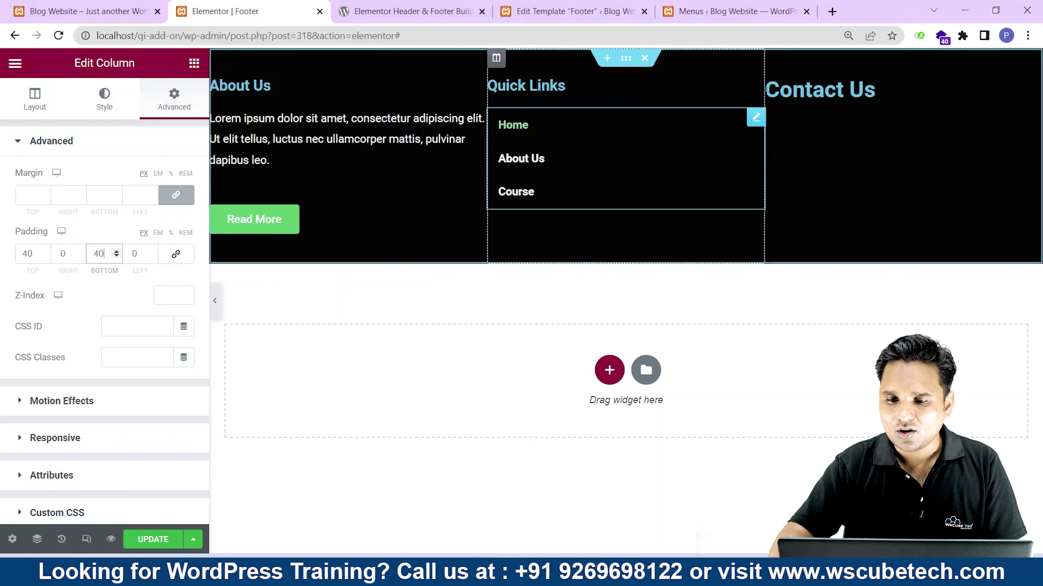
Set the Contact Us heading's HTML tag to H4.
click(870, 90)
click(153, 356)
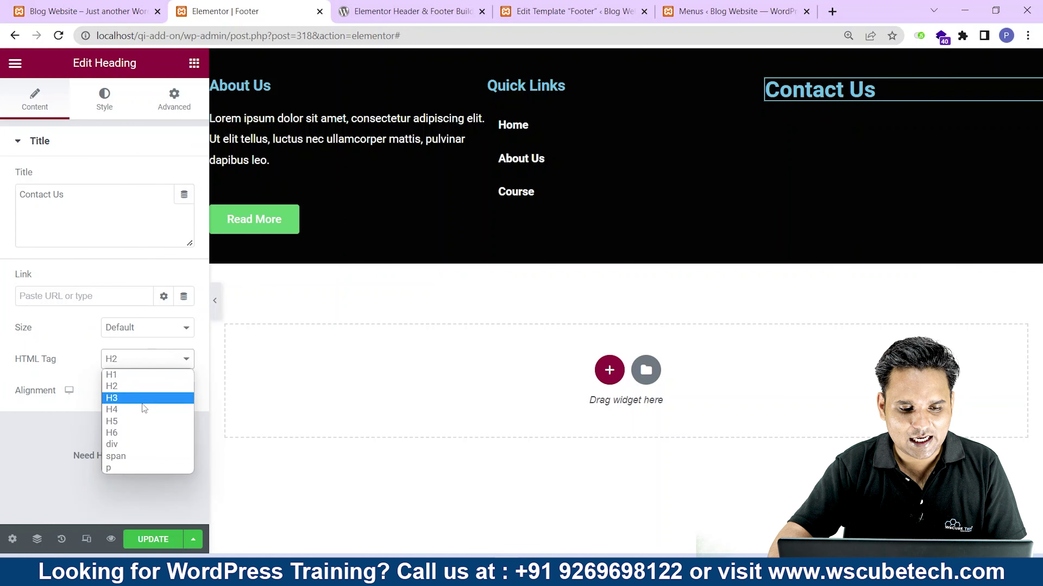
click(130, 411)
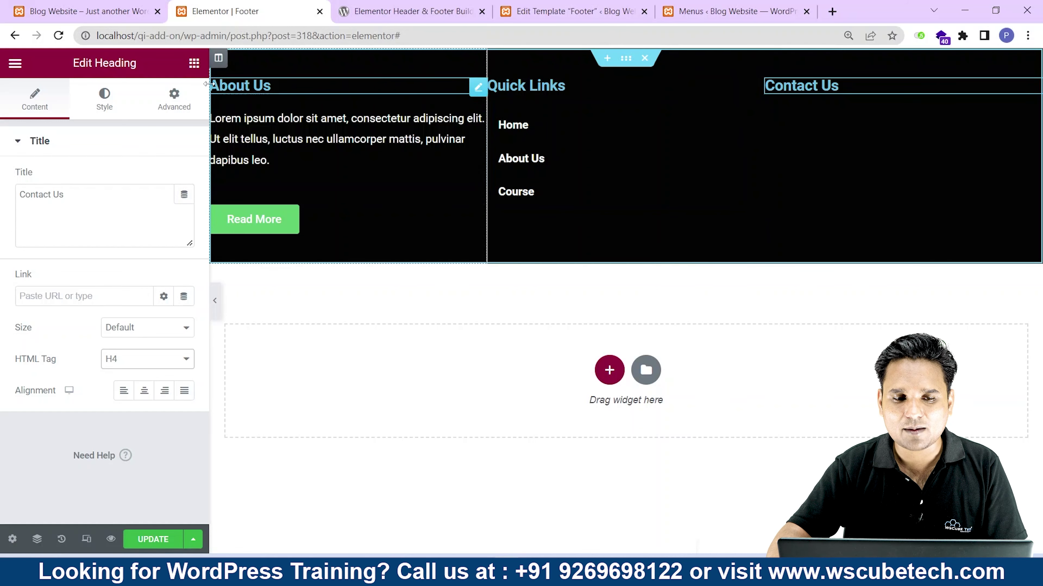
click(194, 65)
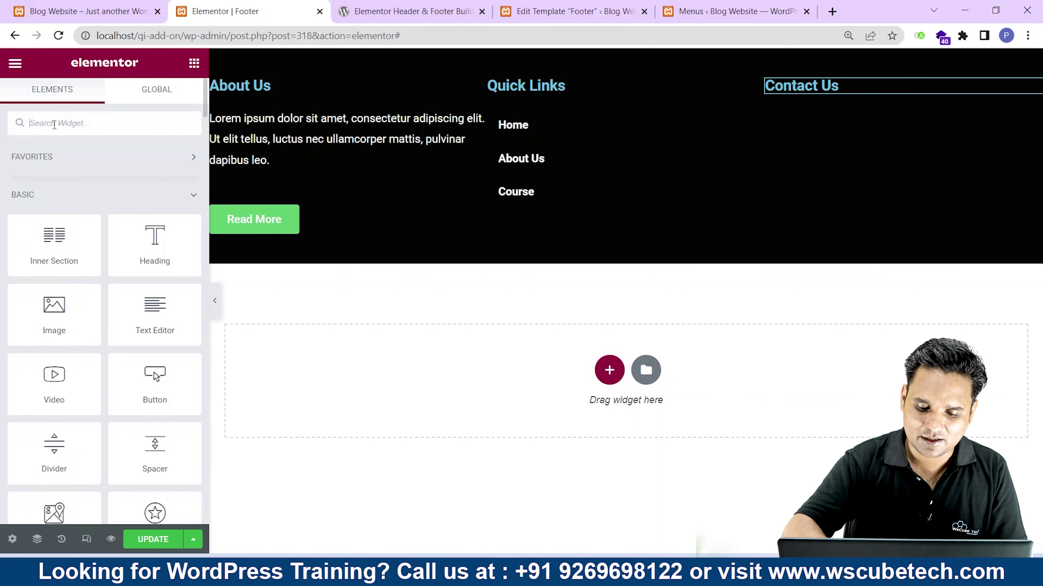
Add an Icon List under Contact Us and give its first item a map-marker icon.
text(icon)
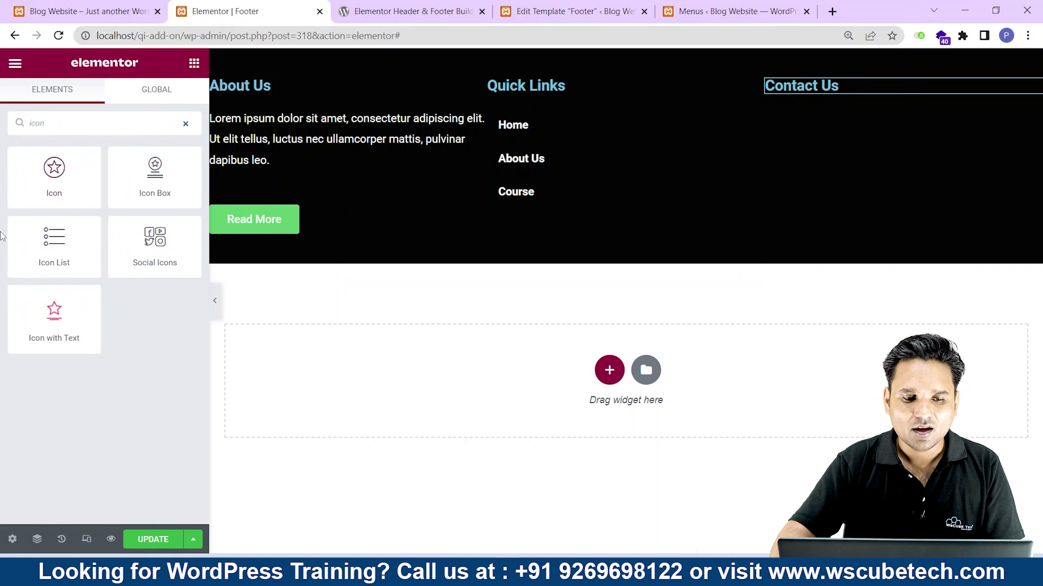
drag(60, 252, 842, 102)
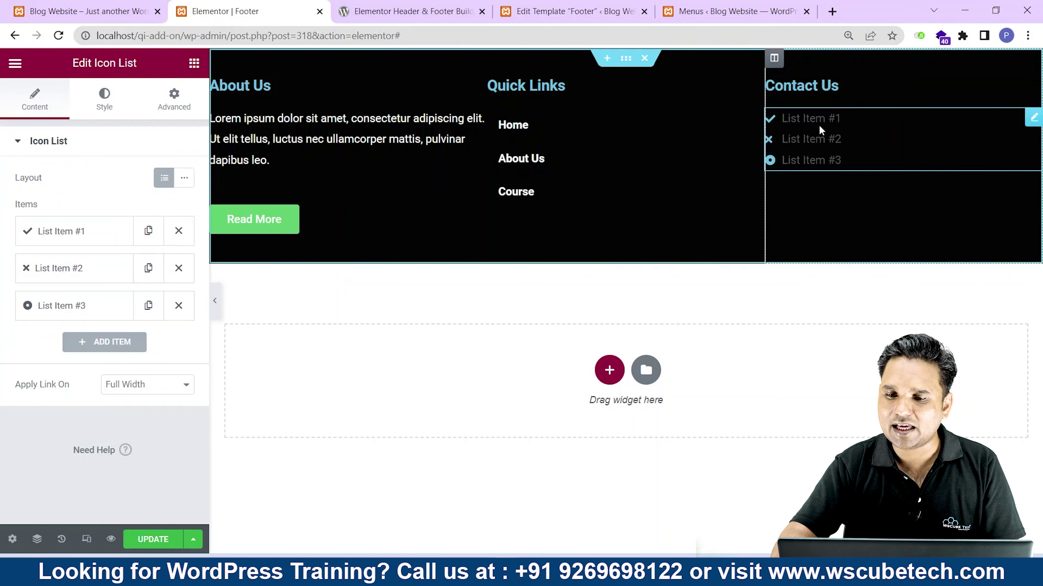
click(71, 233)
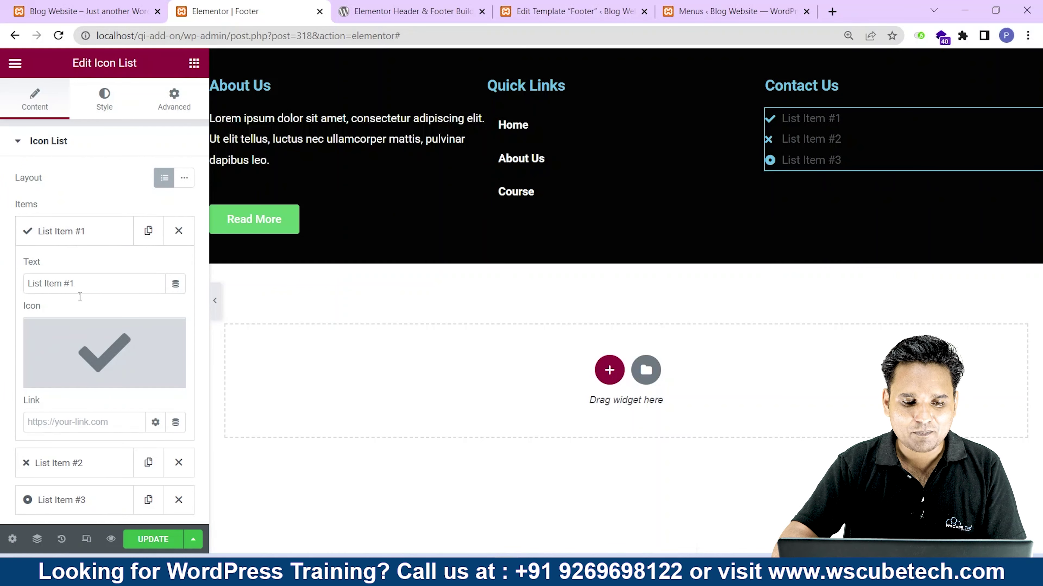
click(52, 373)
click(457, 119)
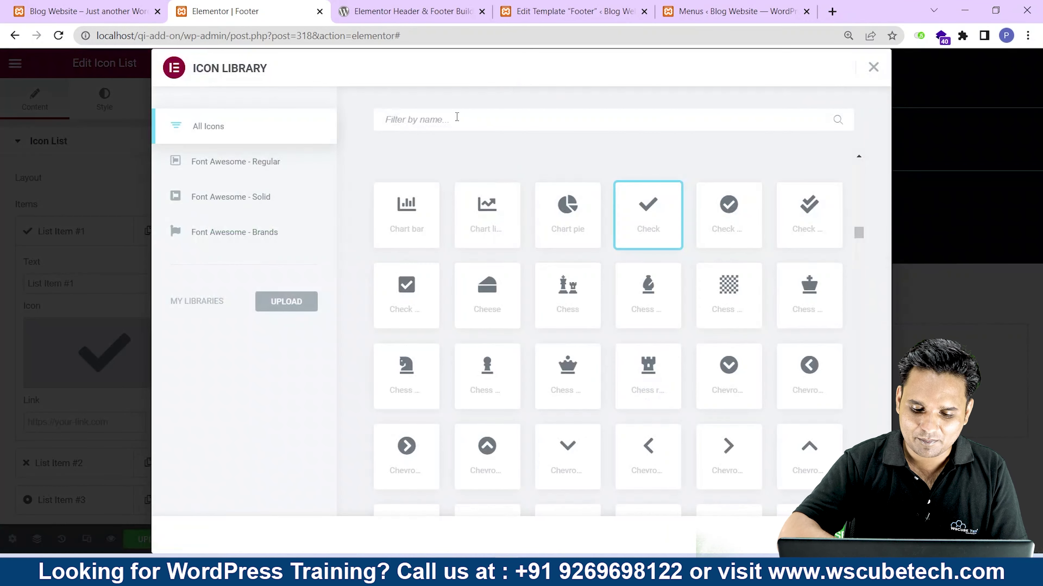
text(map)
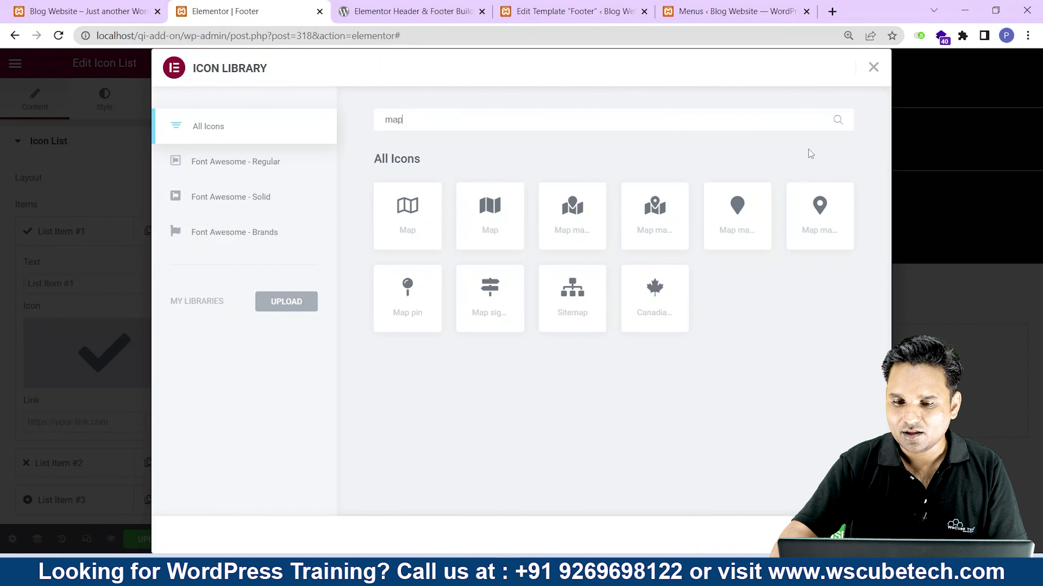
click(763, 220)
click(858, 535)
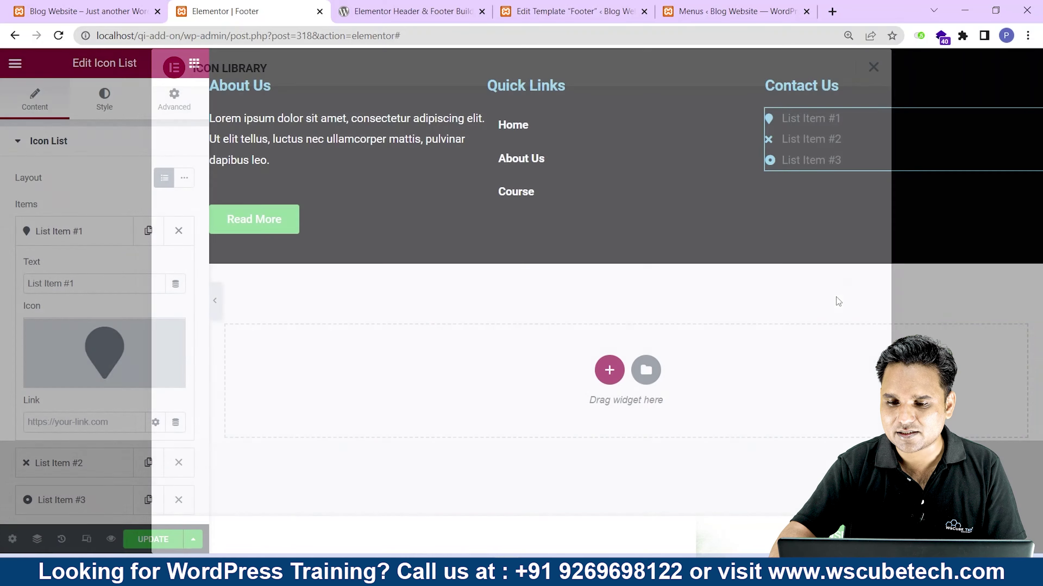
key(ctrl+a)
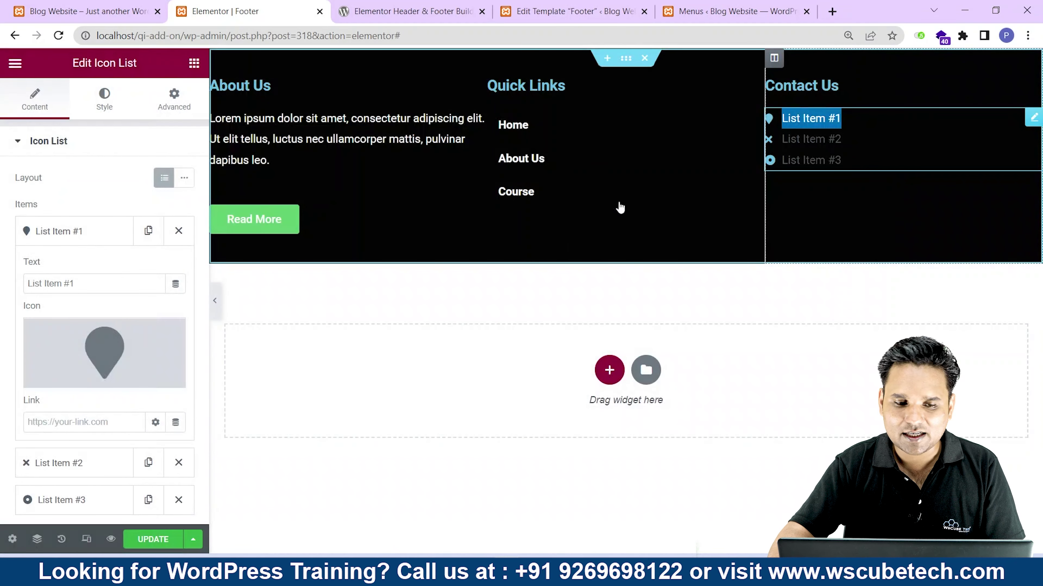
triple_click(54, 284)
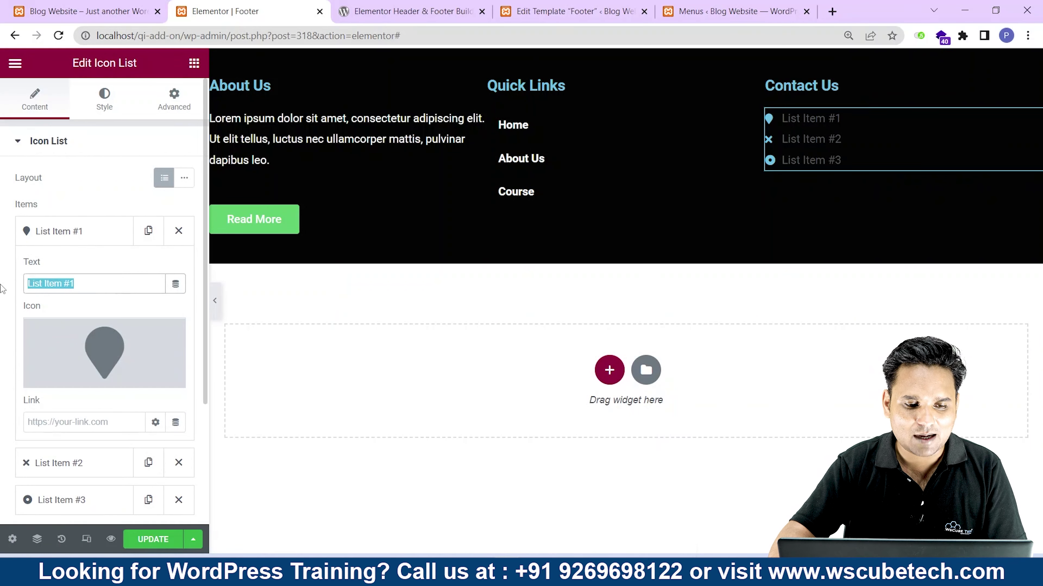
Open wscubetech.com in a new browser tab.
click(832, 12)
text(ws)
click(201, 62)
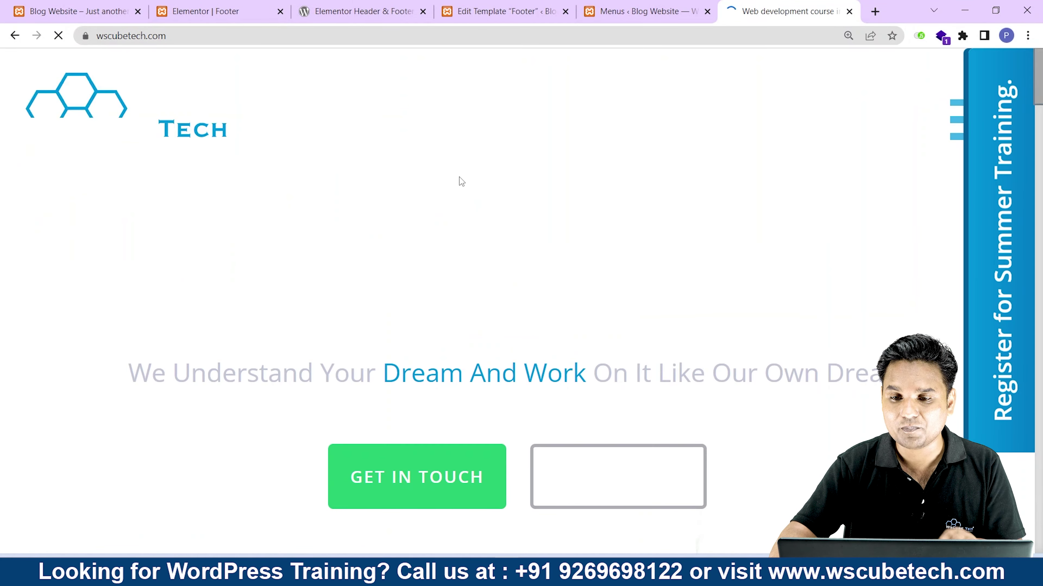
Copy the postal address from the wscubetech.com footer into the first list item's text.
scroll(459, 177, down, 10)
key(ctrl+minus)
scroll(461, 181, up, 5)
key(ctrl+minus)
key(ctrl+minus)
key(ctrl+minus)
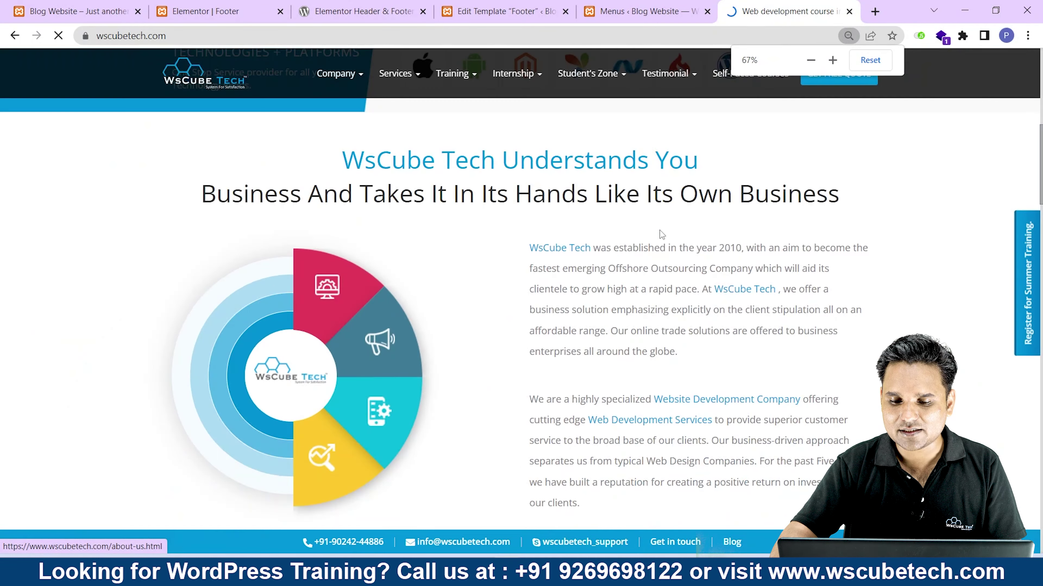
scroll(668, 243, down, 15)
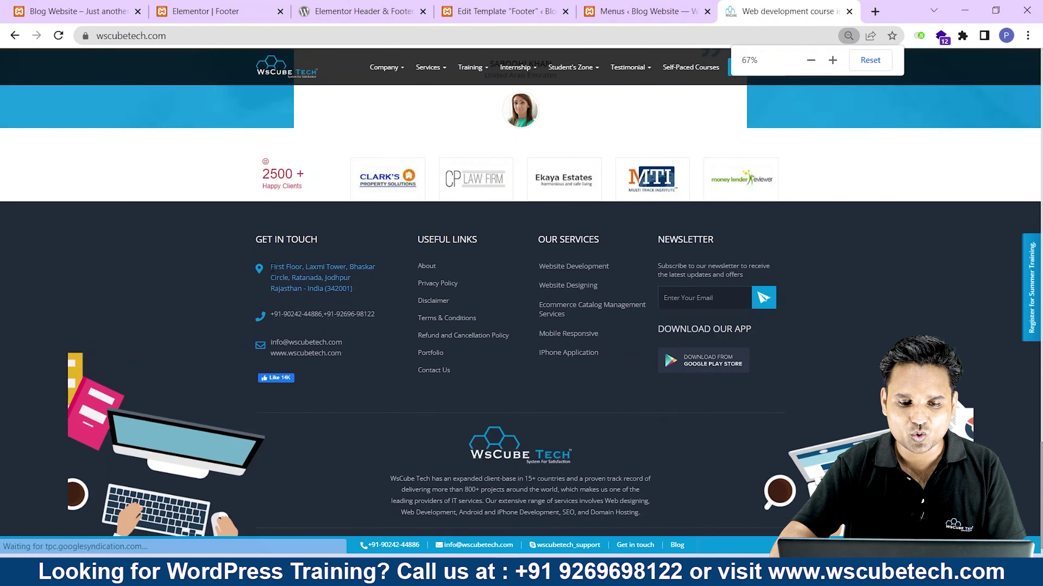
drag(270, 266, 384, 303)
key(ctrl+c)
click(158, 5)
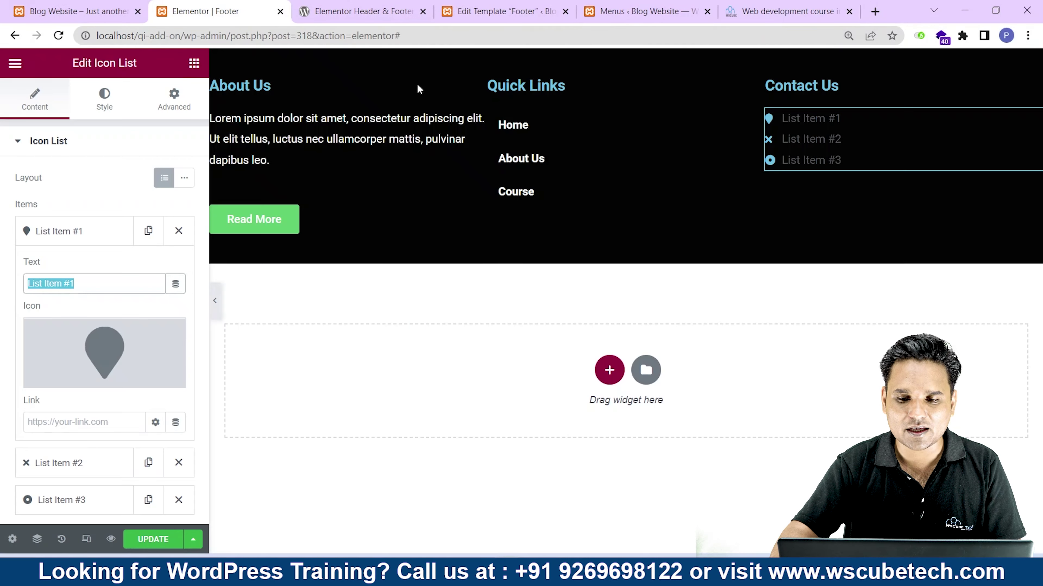
key(ctrl+v)
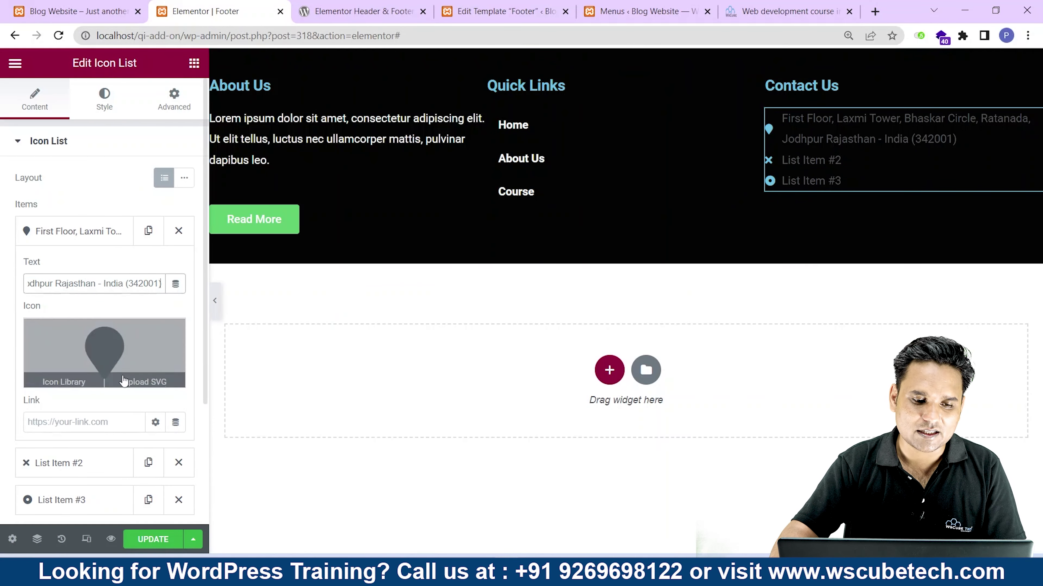
Give the first list item the Phone alt icon from the Icon Library.
click(119, 351)
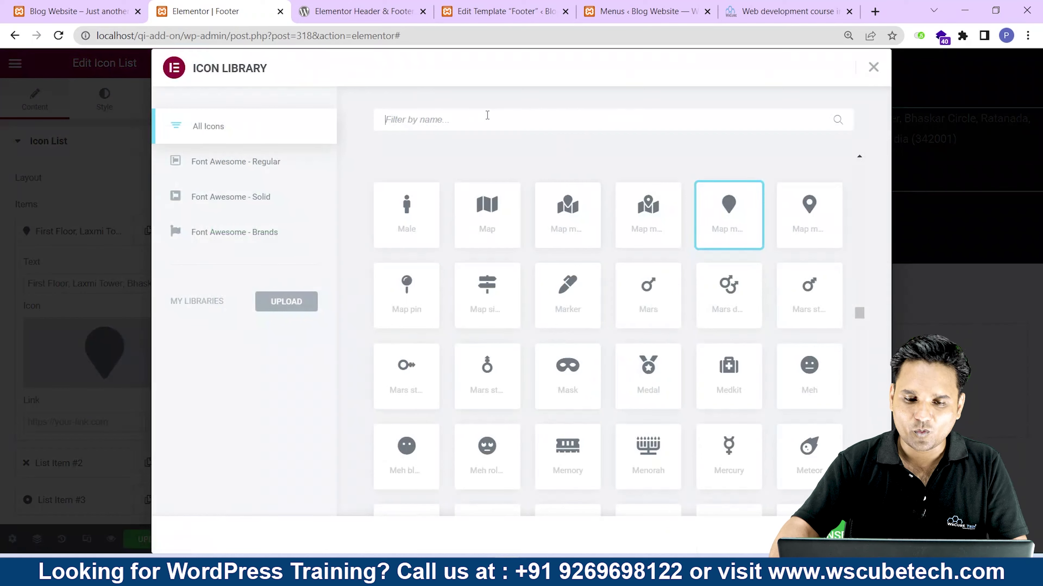
text(phone)
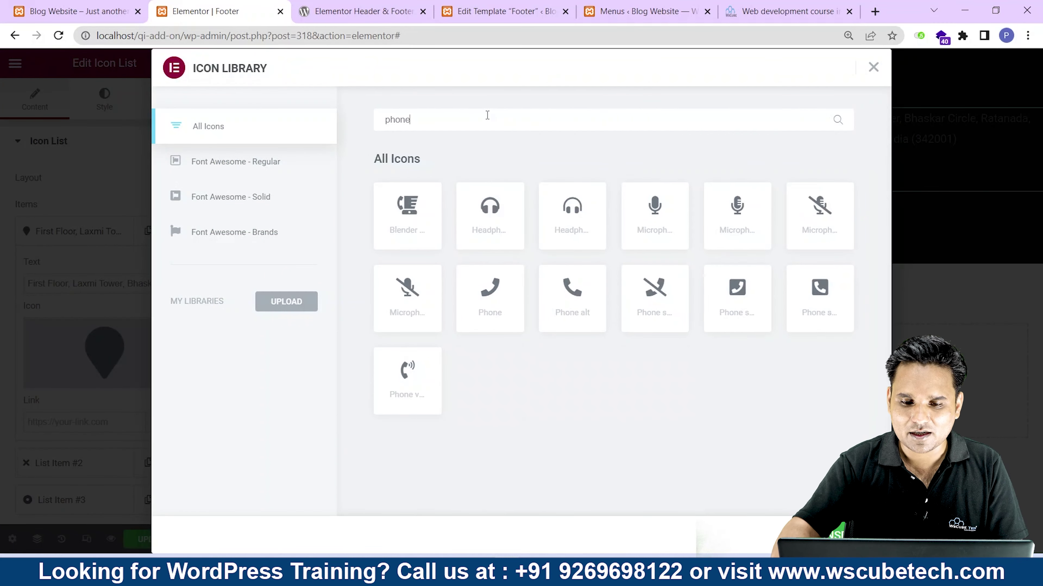
click(577, 294)
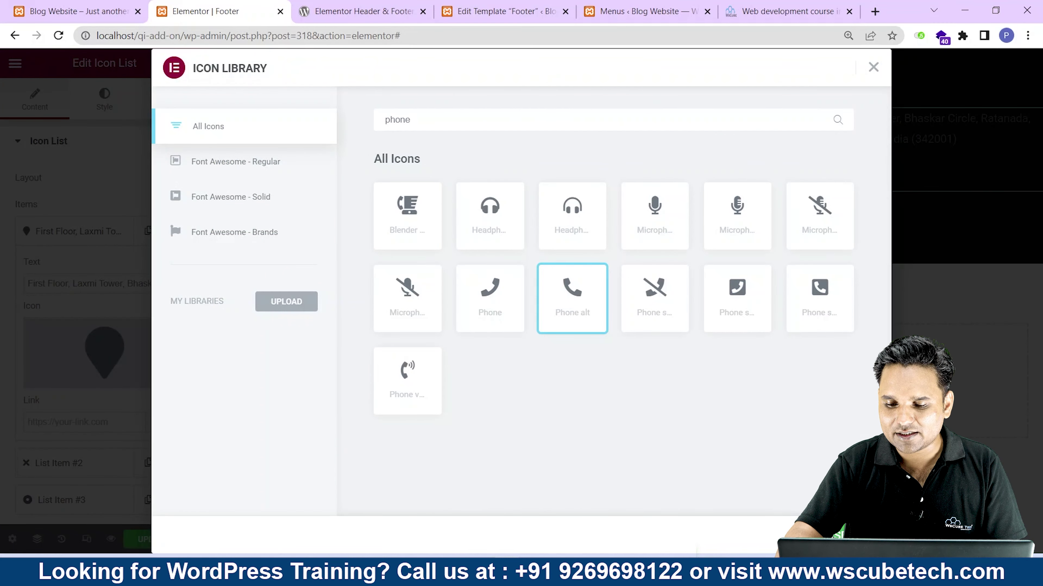
click(849, 534)
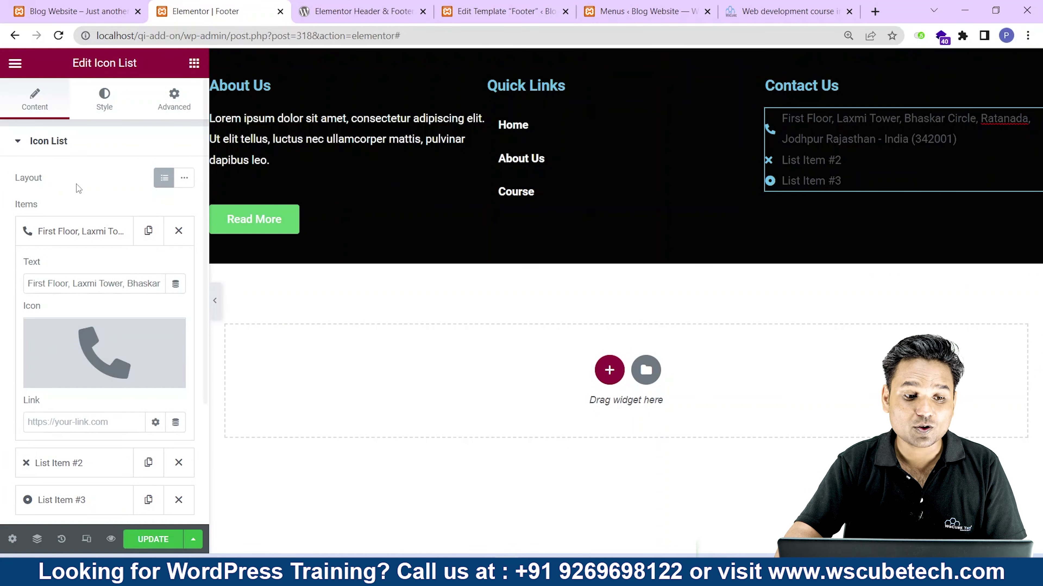
Swap the address item's icon for the map marker.
click(68, 233)
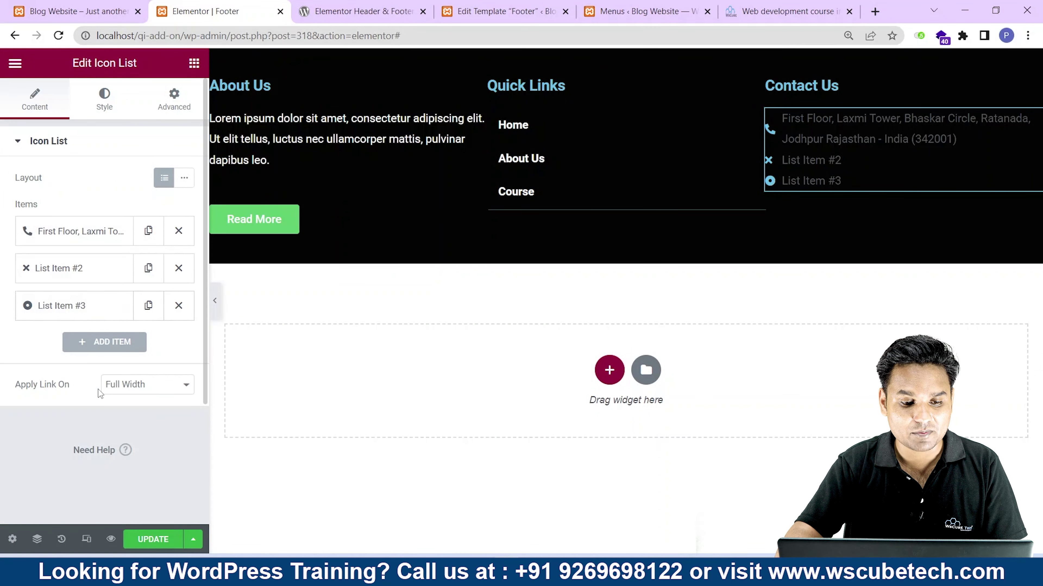
click(69, 233)
click(99, 352)
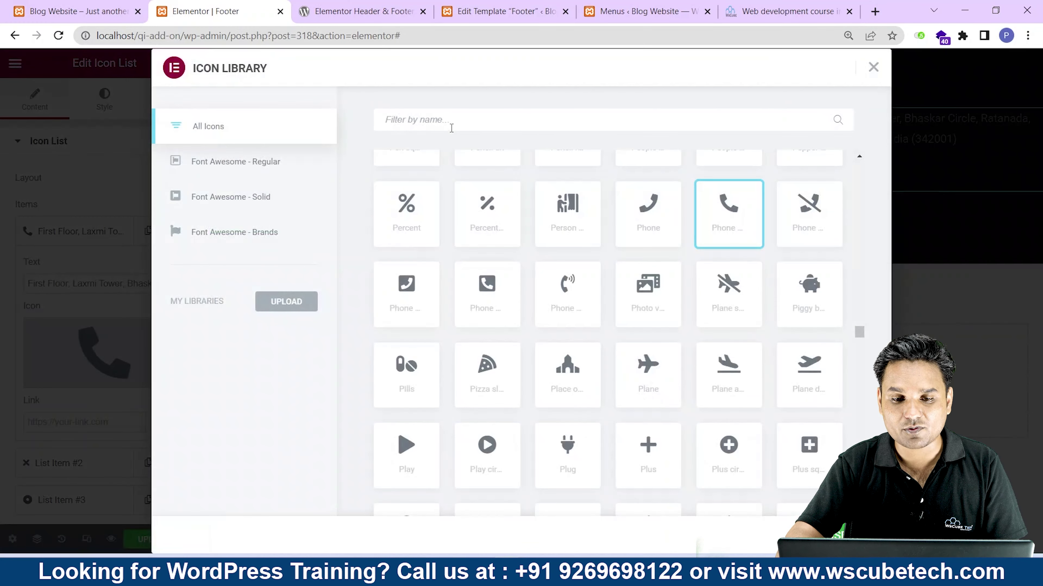
text(ad)
key(BackSpace)
key(BackSpace)
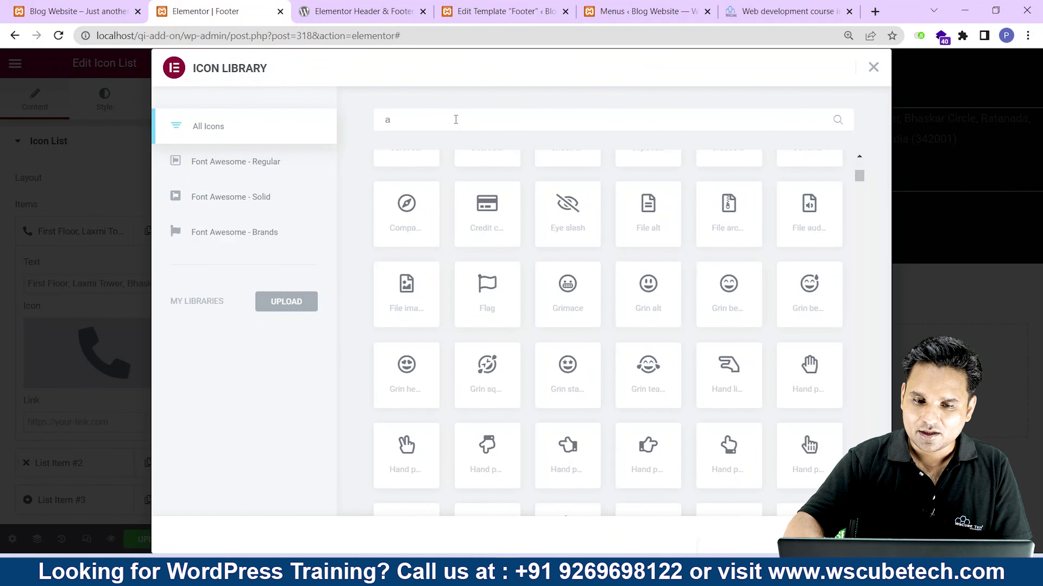
text(map)
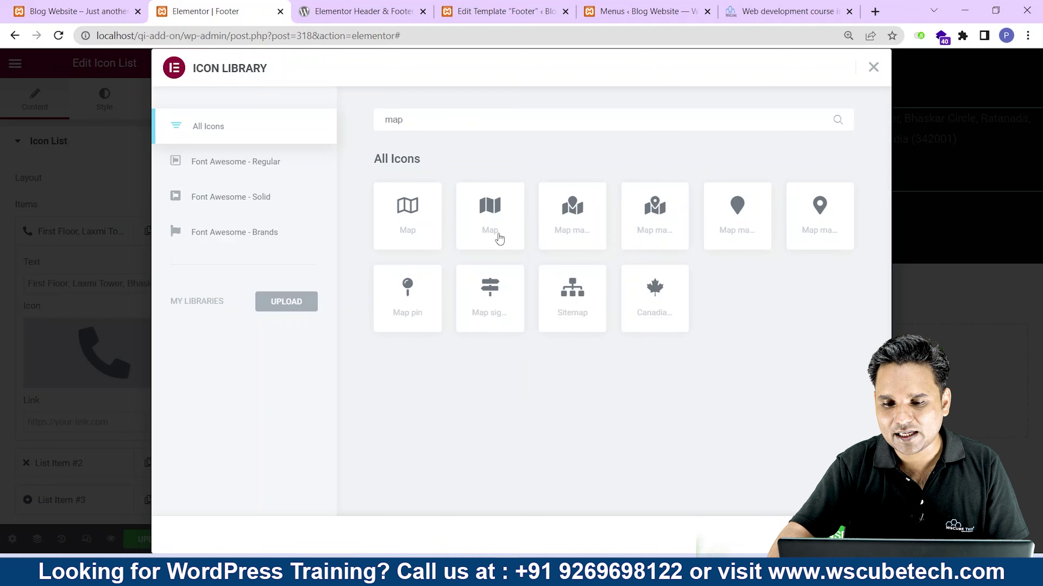
click(736, 236)
click(851, 536)
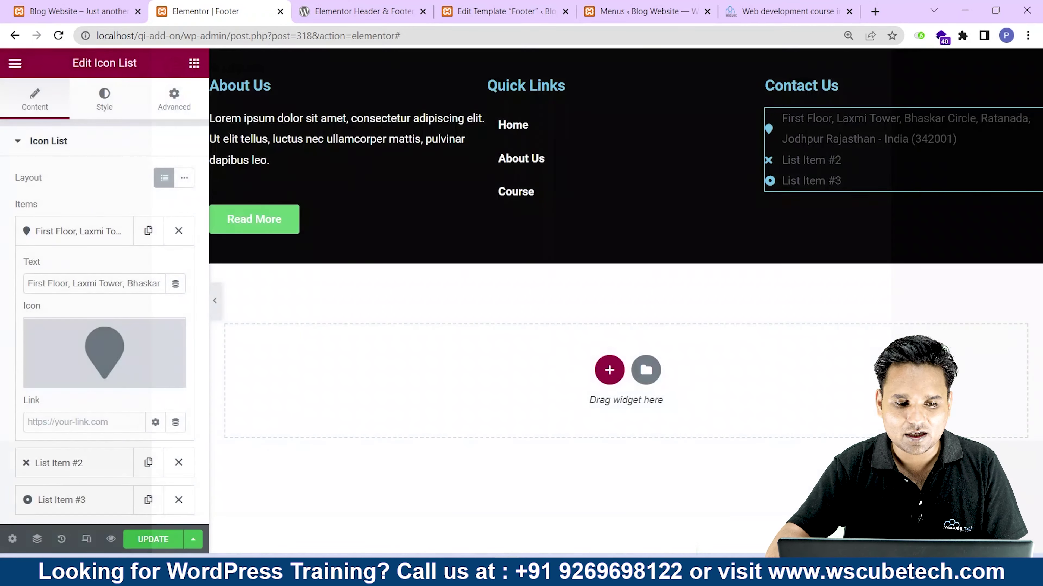
scroll(56, 390, down, 4)
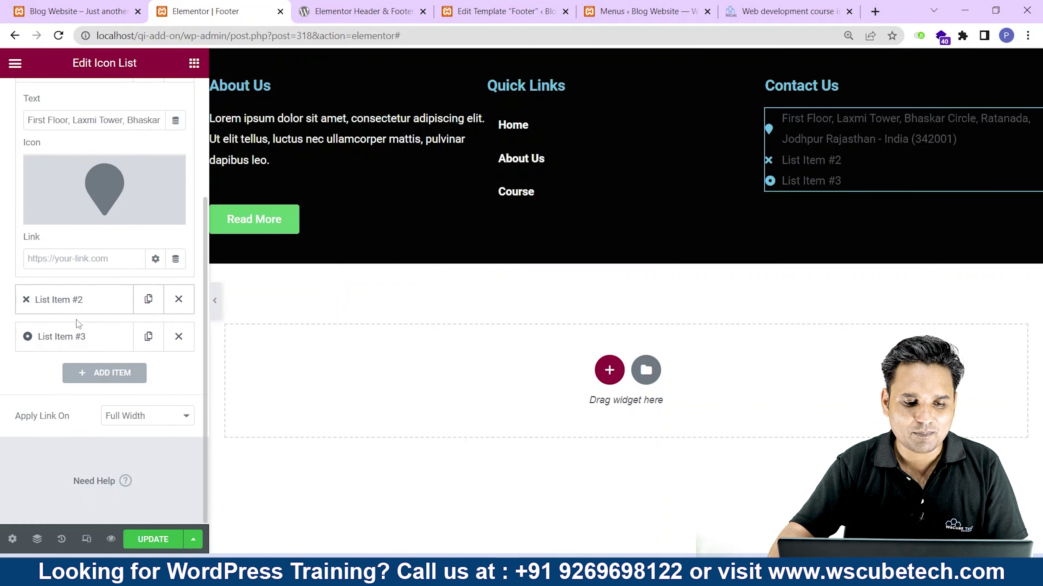
click(93, 294)
Replace the second list item's placeholder text with the contact phone number.
click(107, 296)
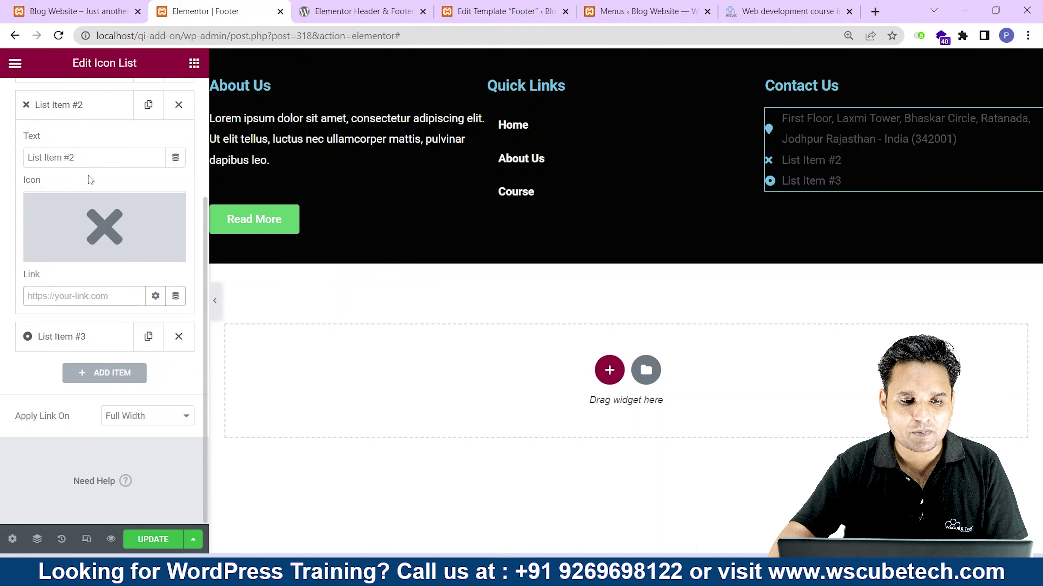
drag(86, 158, 2, 155)
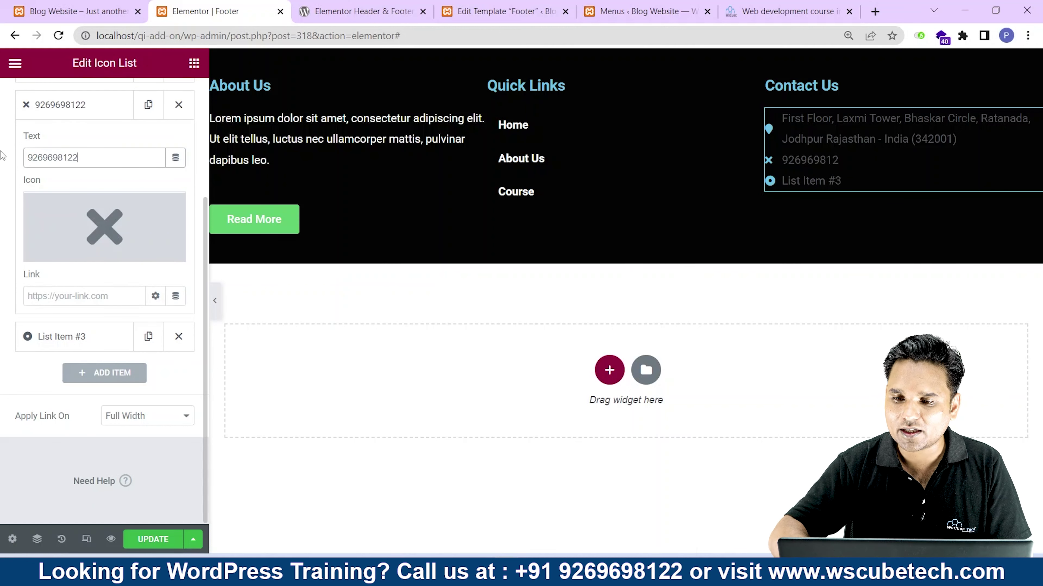
Give the phone number item the Phone alt icon.
scroll(62, 152, up, 2)
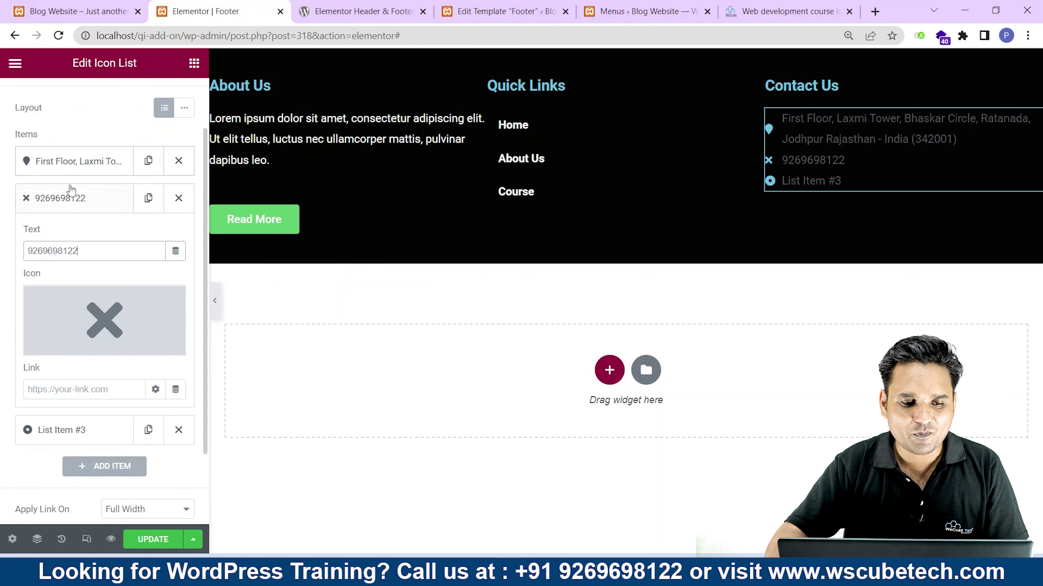
click(74, 200)
click(57, 207)
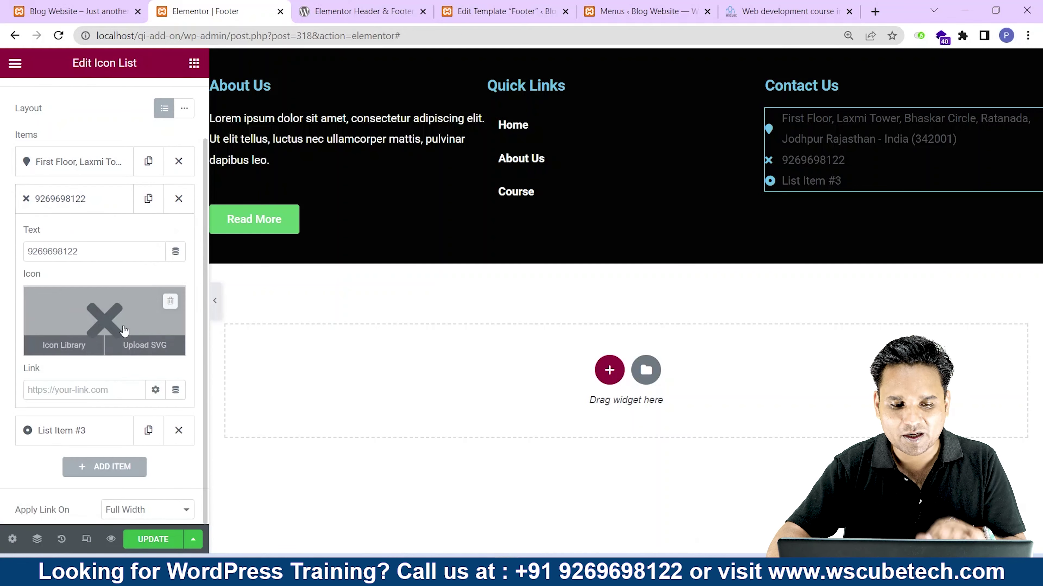
click(61, 346)
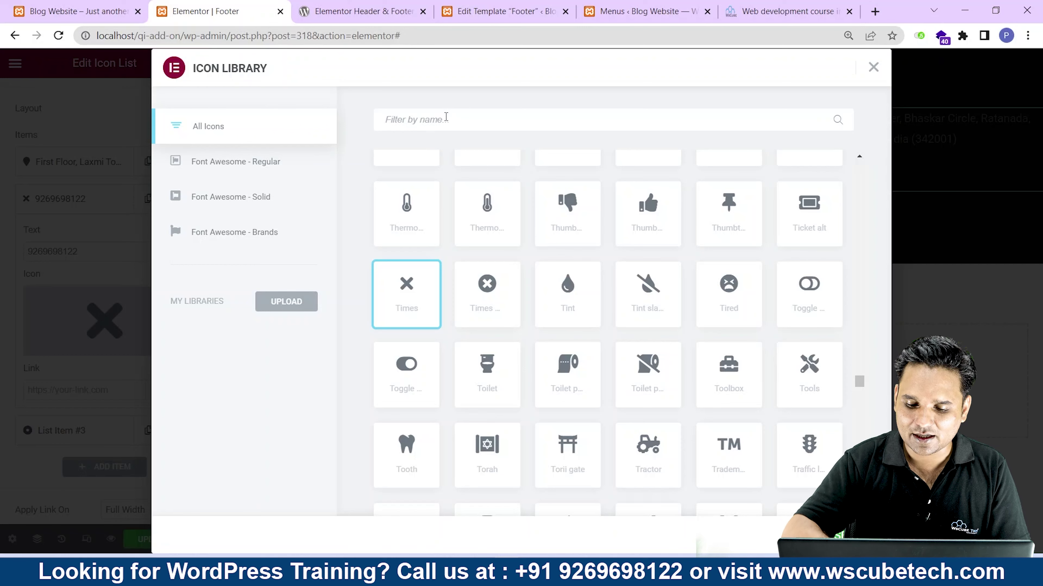
text(phone)
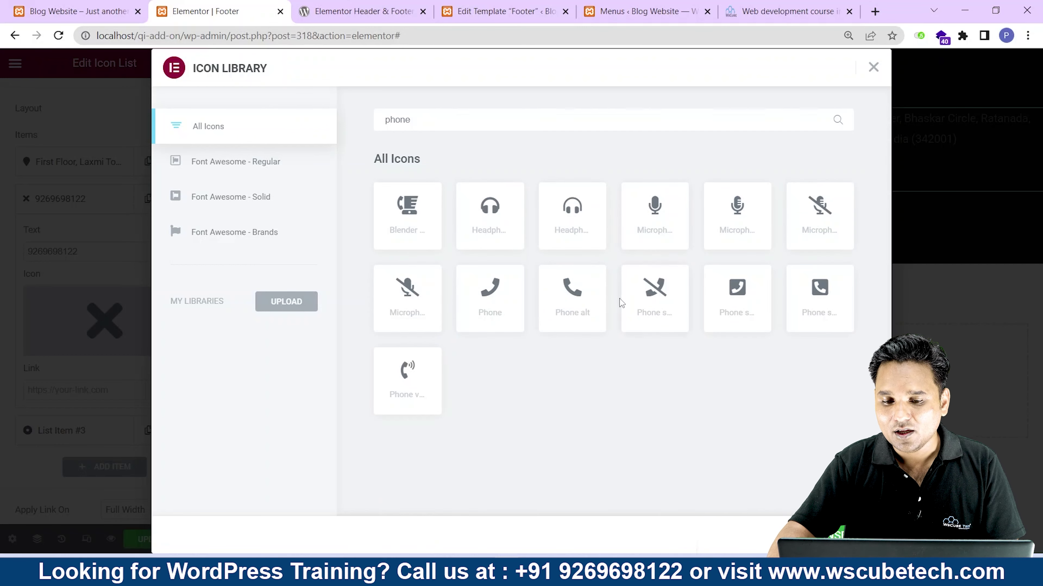
click(587, 316)
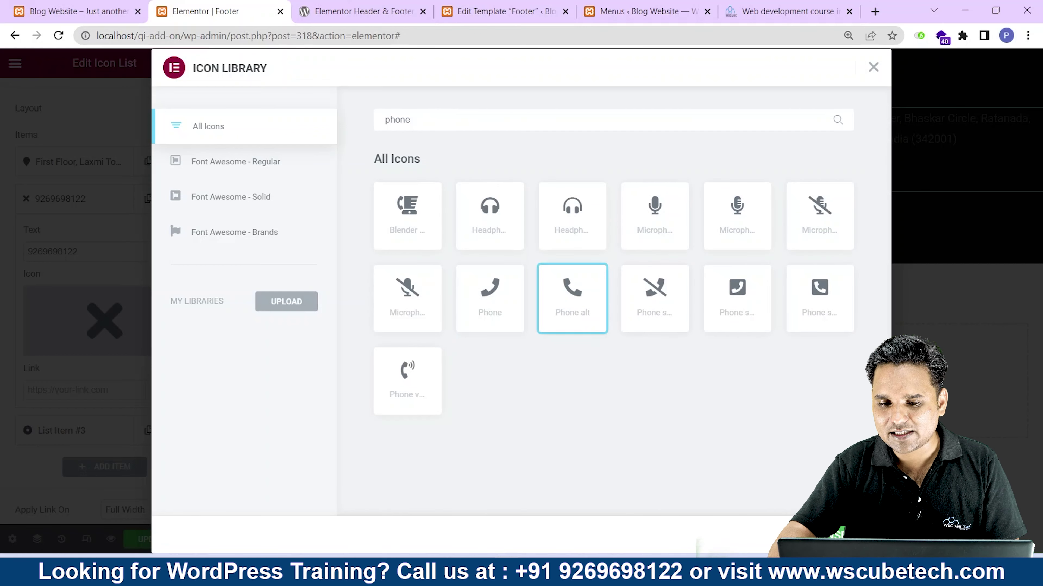
click(854, 535)
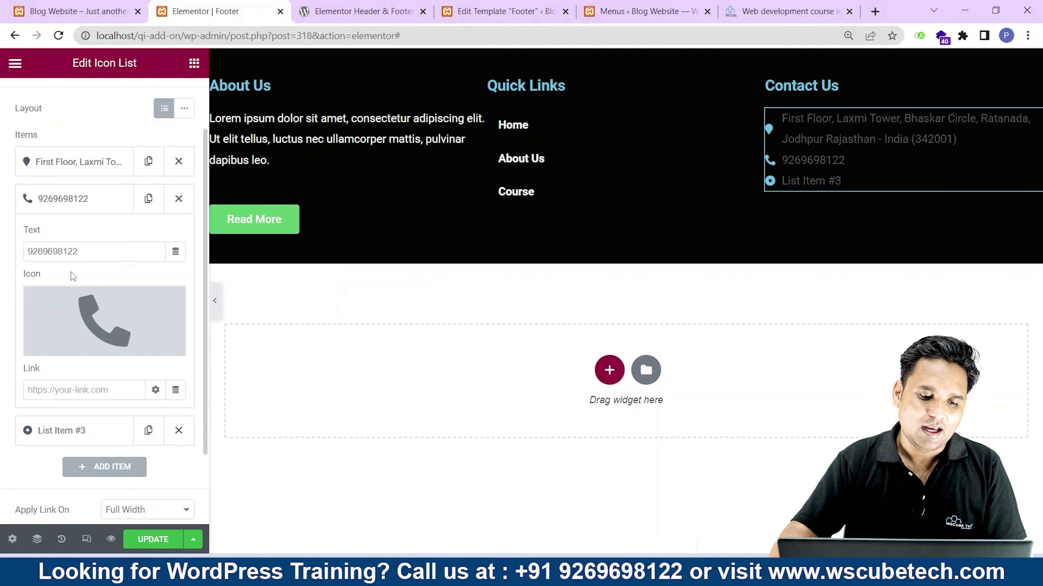
scroll(71, 272, down, 2)
click(70, 348)
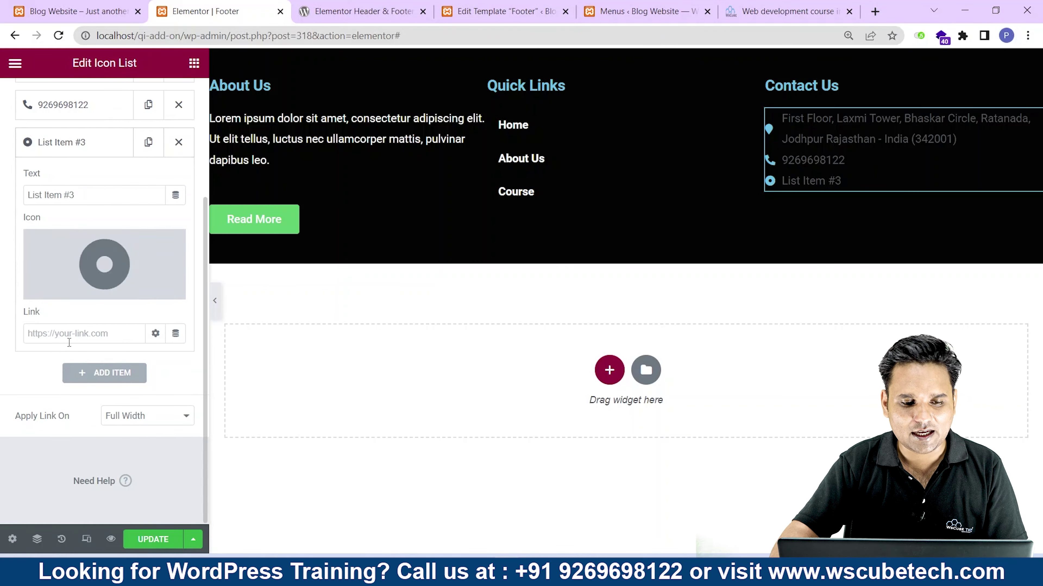
Enter the contact e-mail address as the third item's text, give it an envelope icon, and save.
drag(76, 194, 2, 171)
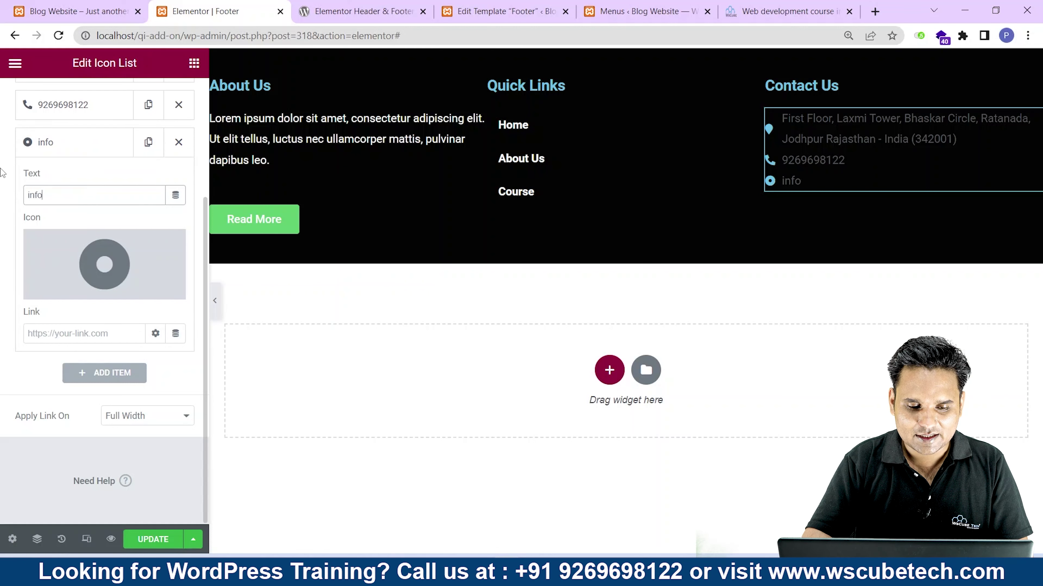
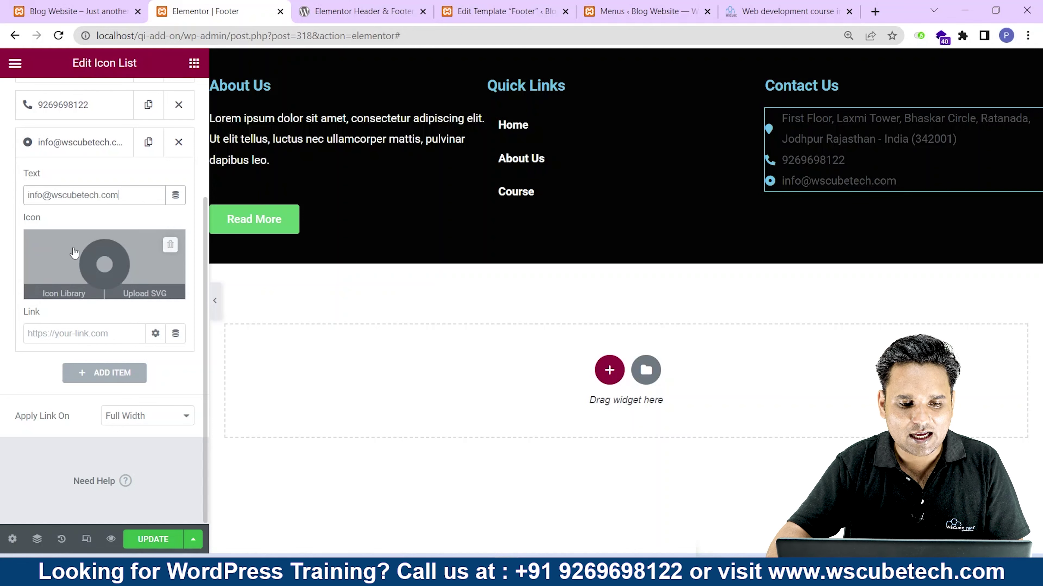
click(56, 289)
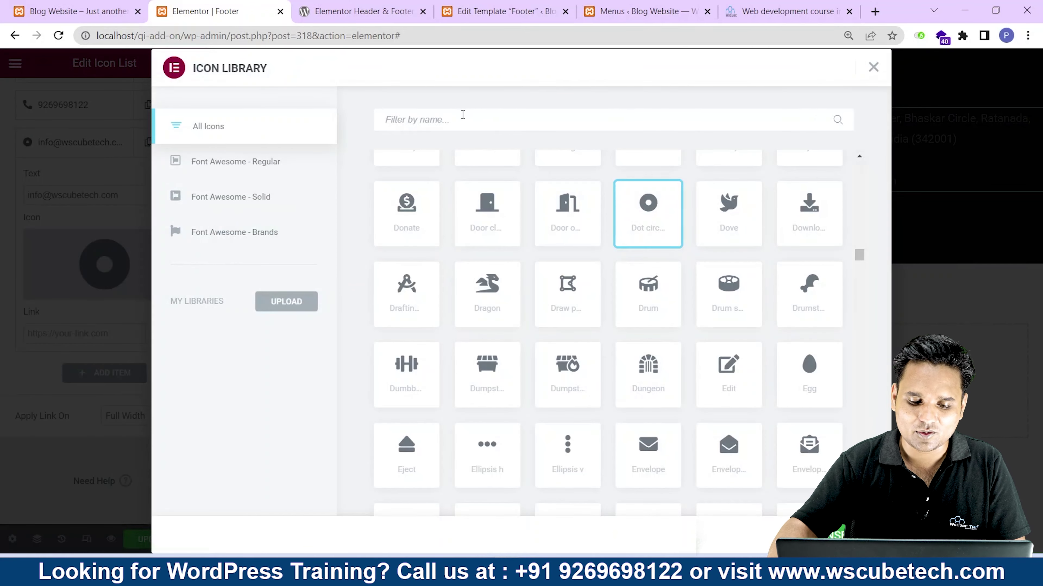
text(env)
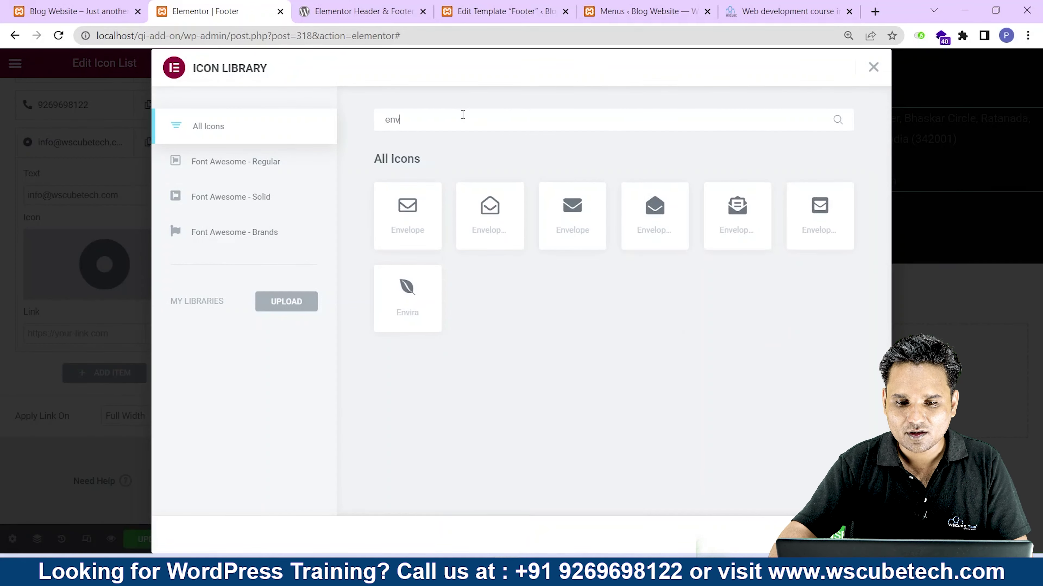
click(430, 231)
click(850, 535)
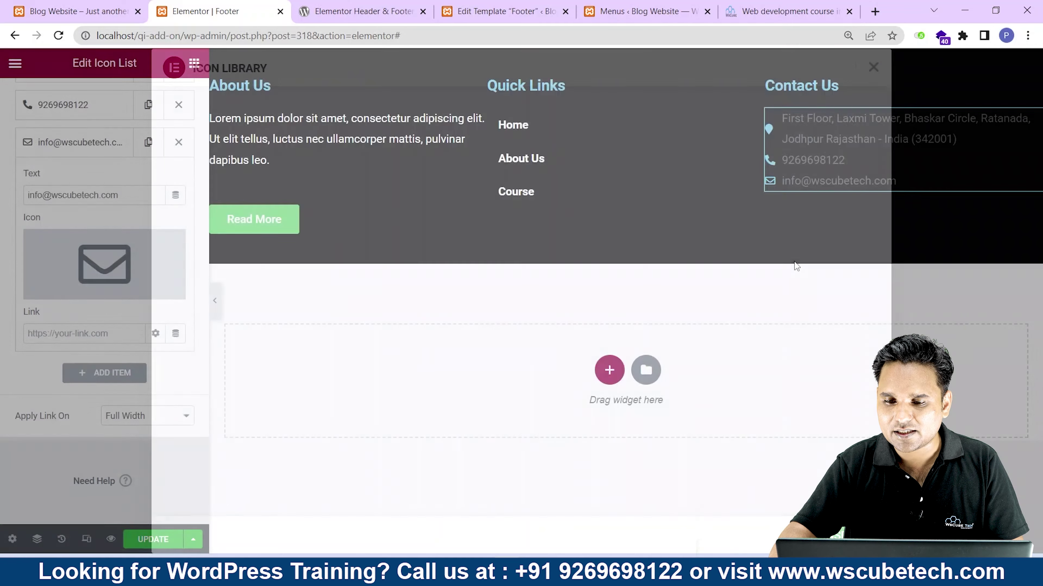
key(ctrl+s)
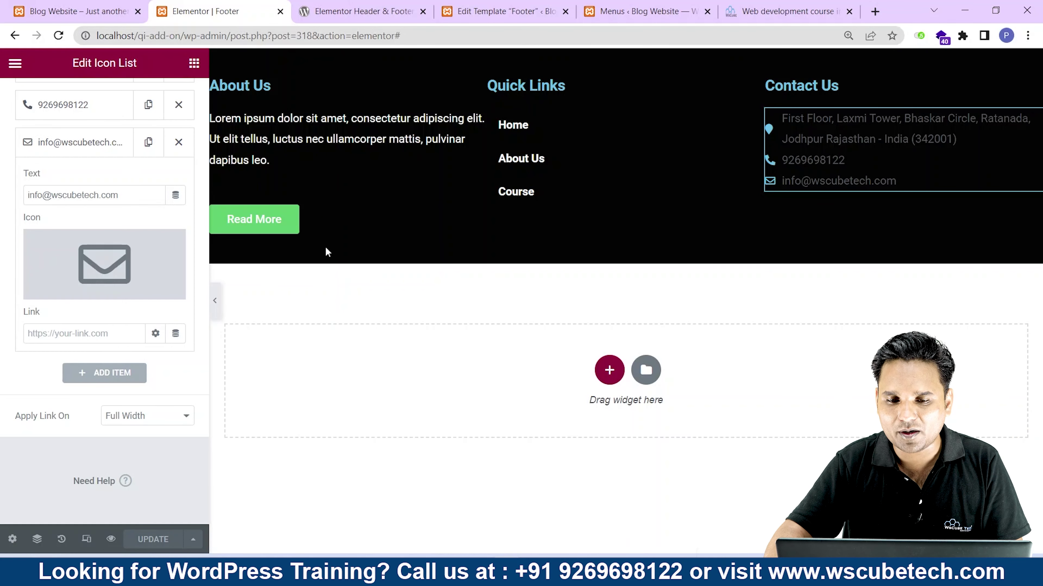
Widen the About Us column to 35.3% and update the footer template.
drag(490, 100, 511, 99)
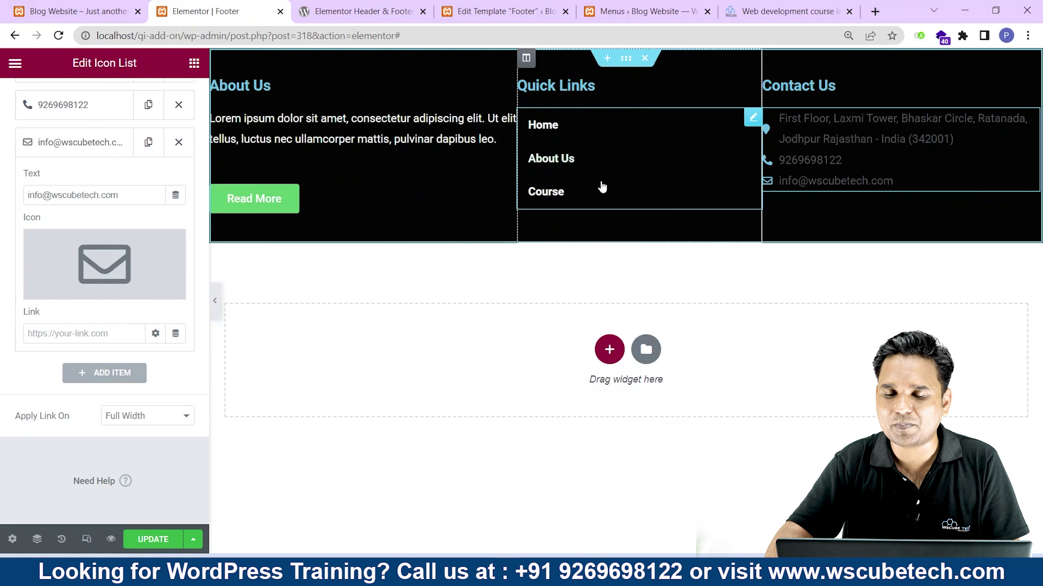
click(153, 540)
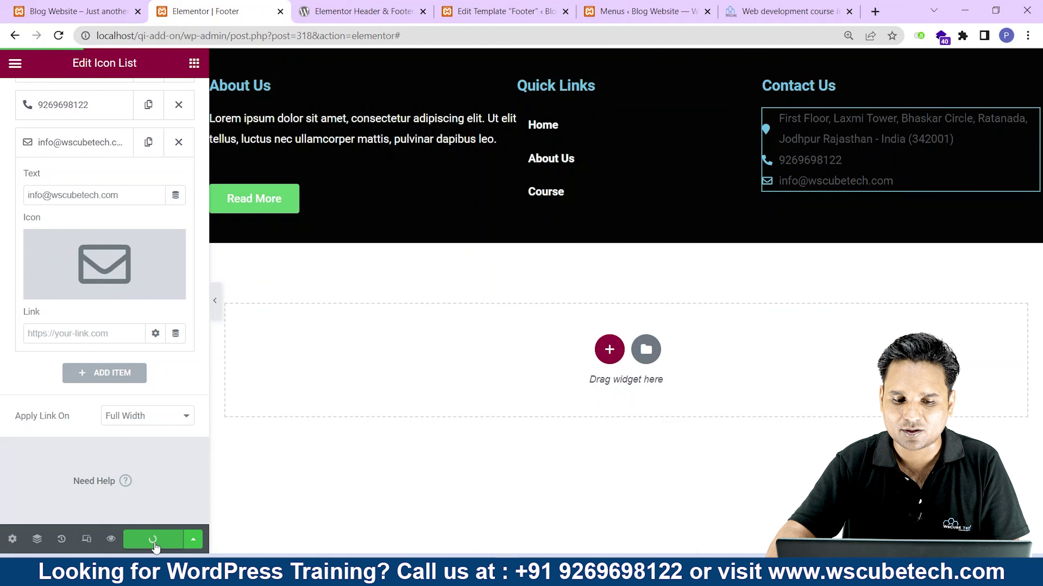
click(53, 6)
On the live Blog Website, open the About Us page from the footer's Quick Links.
click(59, 35)
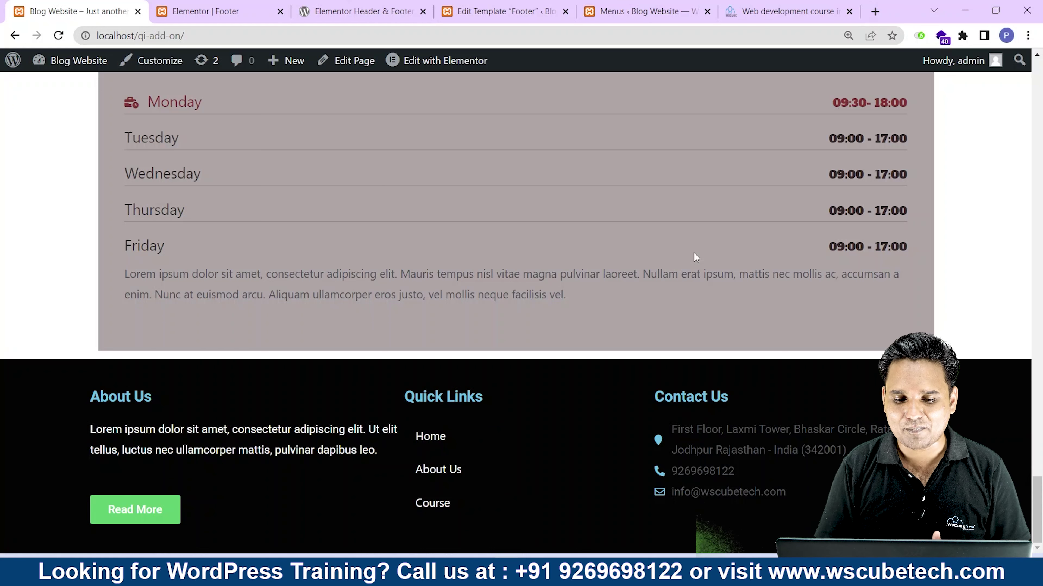
click(438, 469)
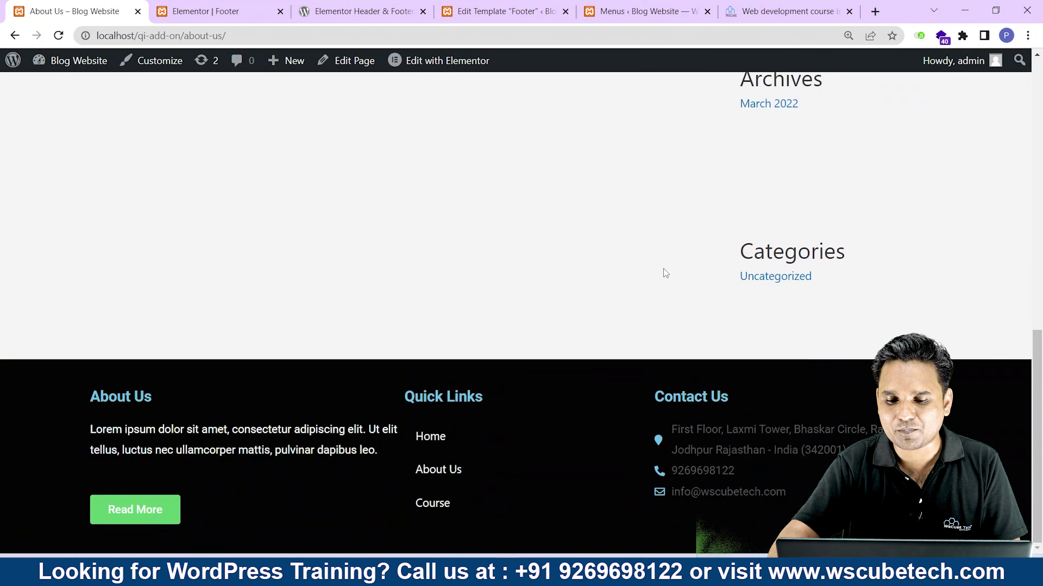
scroll(665, 263, up, 10)
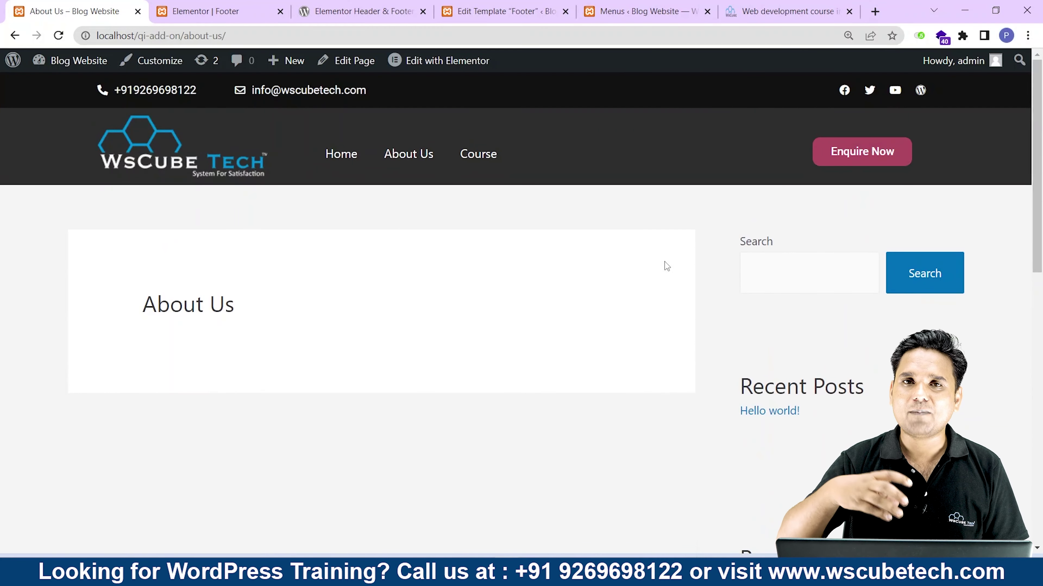